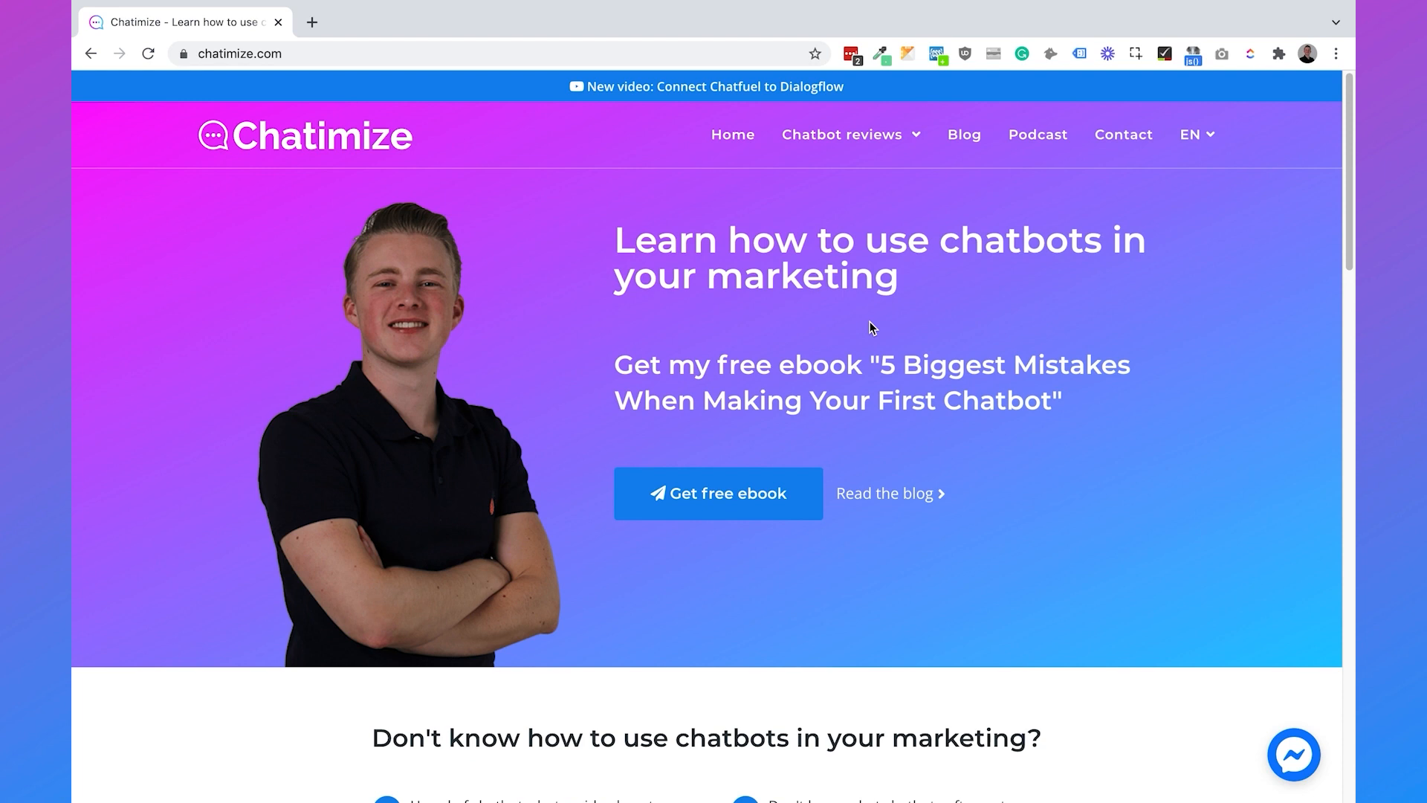
Step: Go to chatimize.com/mc/ and sign in to an existing ManyChat account with Facebook
click(504, 57)
text(chatimi)
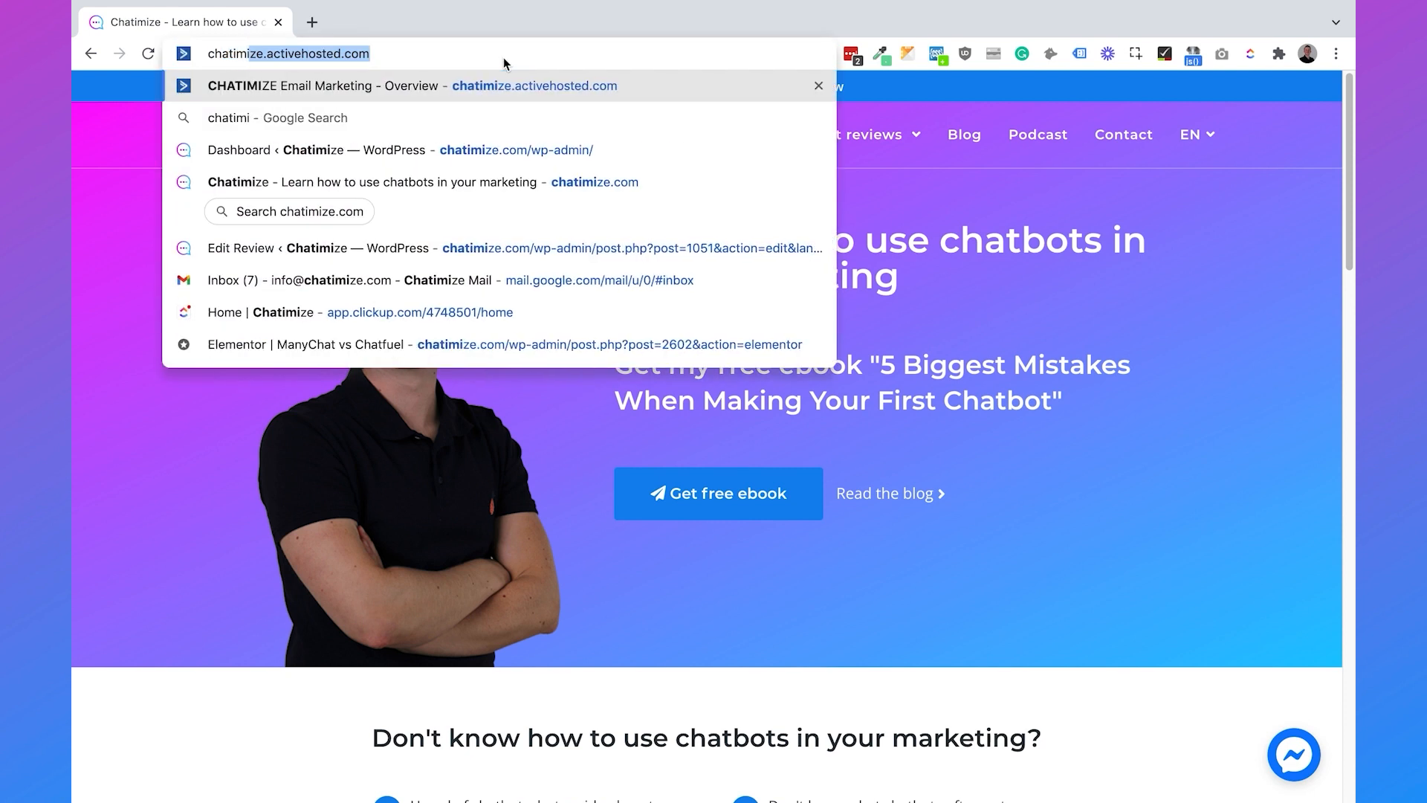
text(ze.com/mc/)
key(Return)
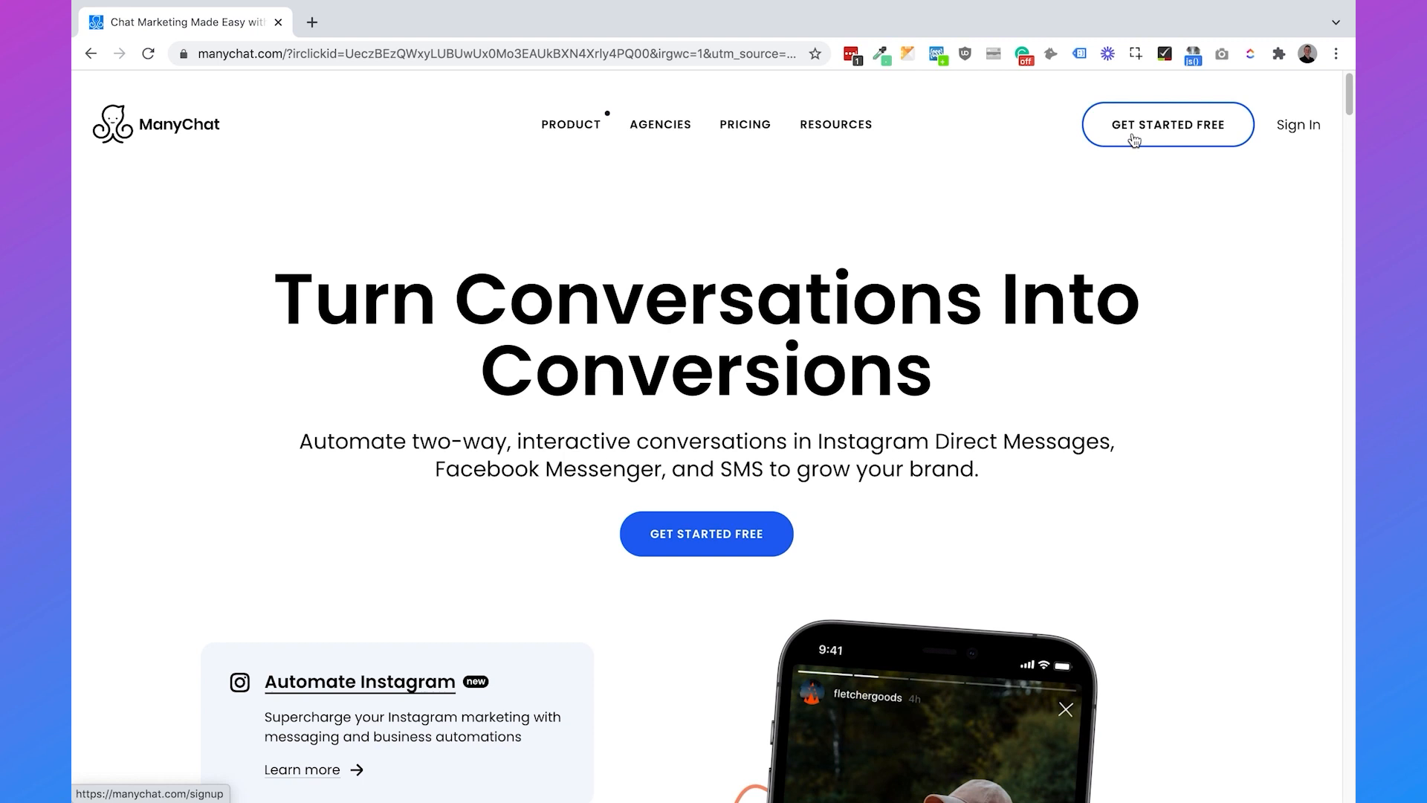
click(1124, 128)
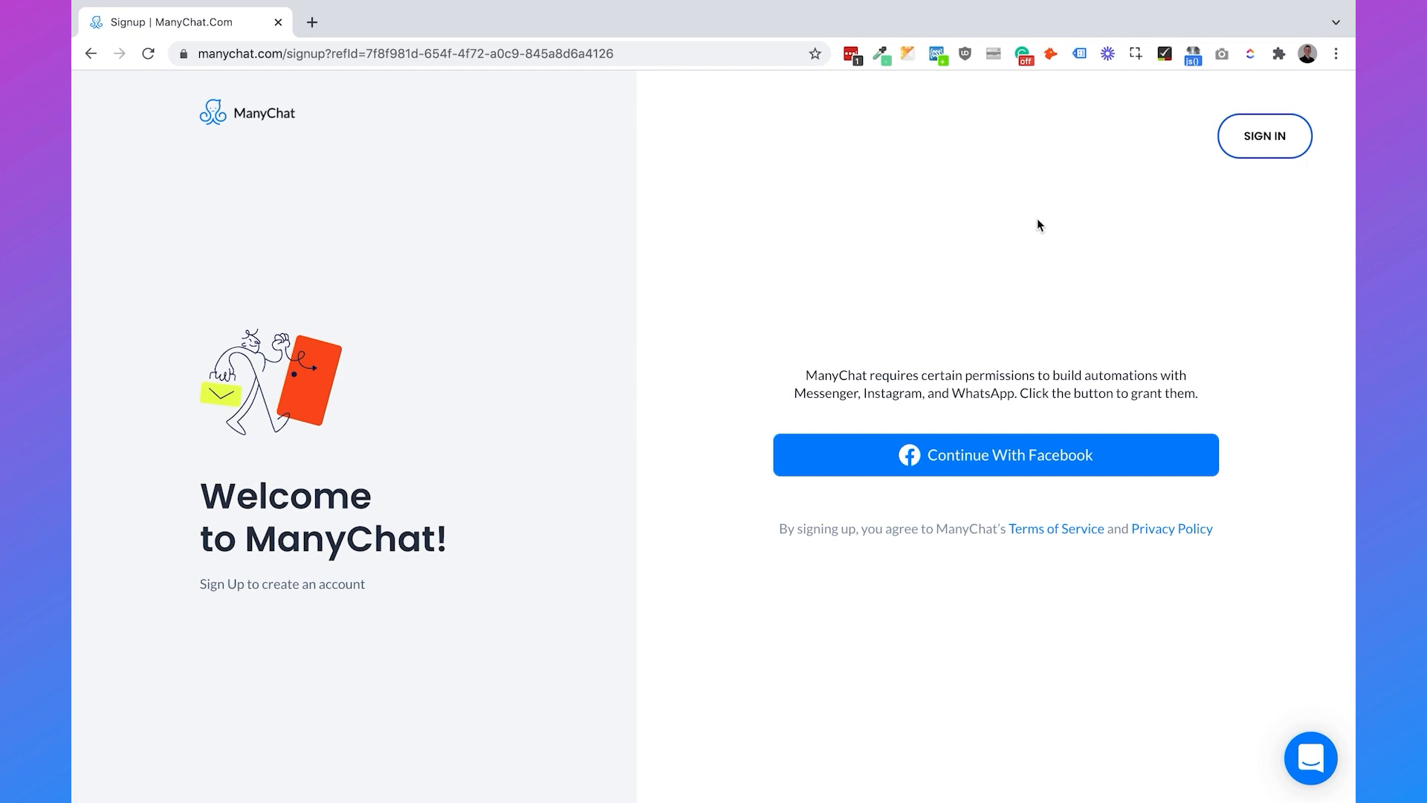
click(1268, 138)
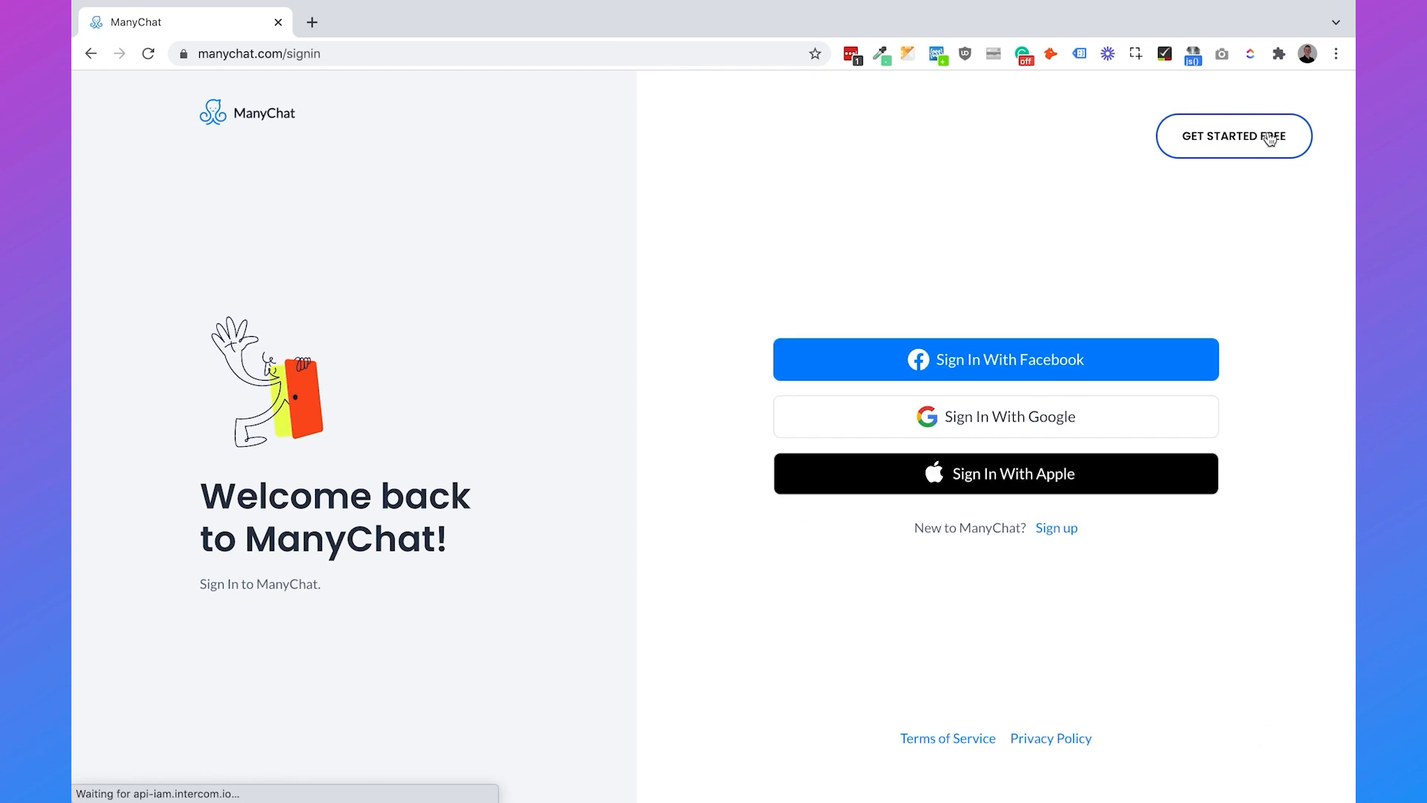
click(1027, 360)
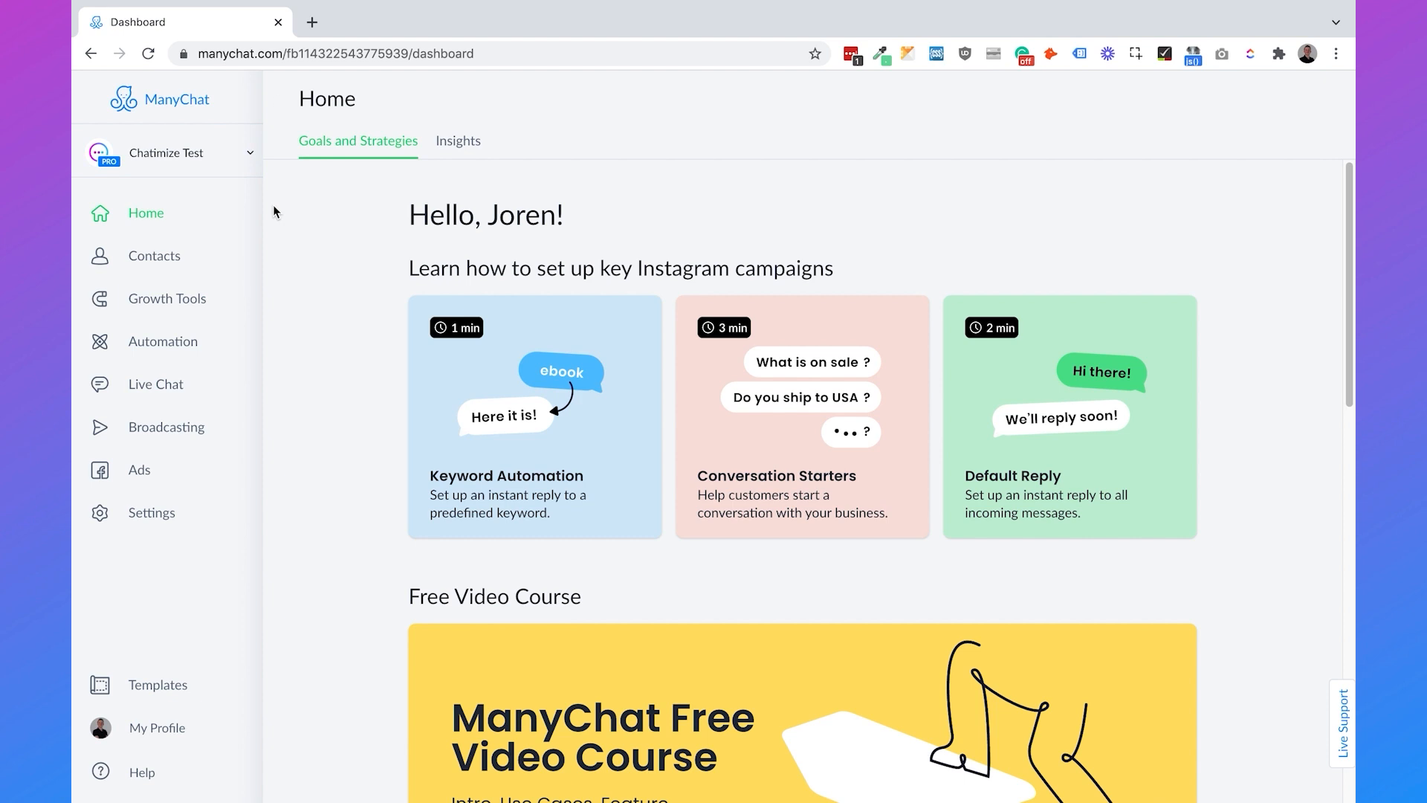
Step: Review the Billing plan in Settings, then go to the WhatsApp channel page
click(201, 507)
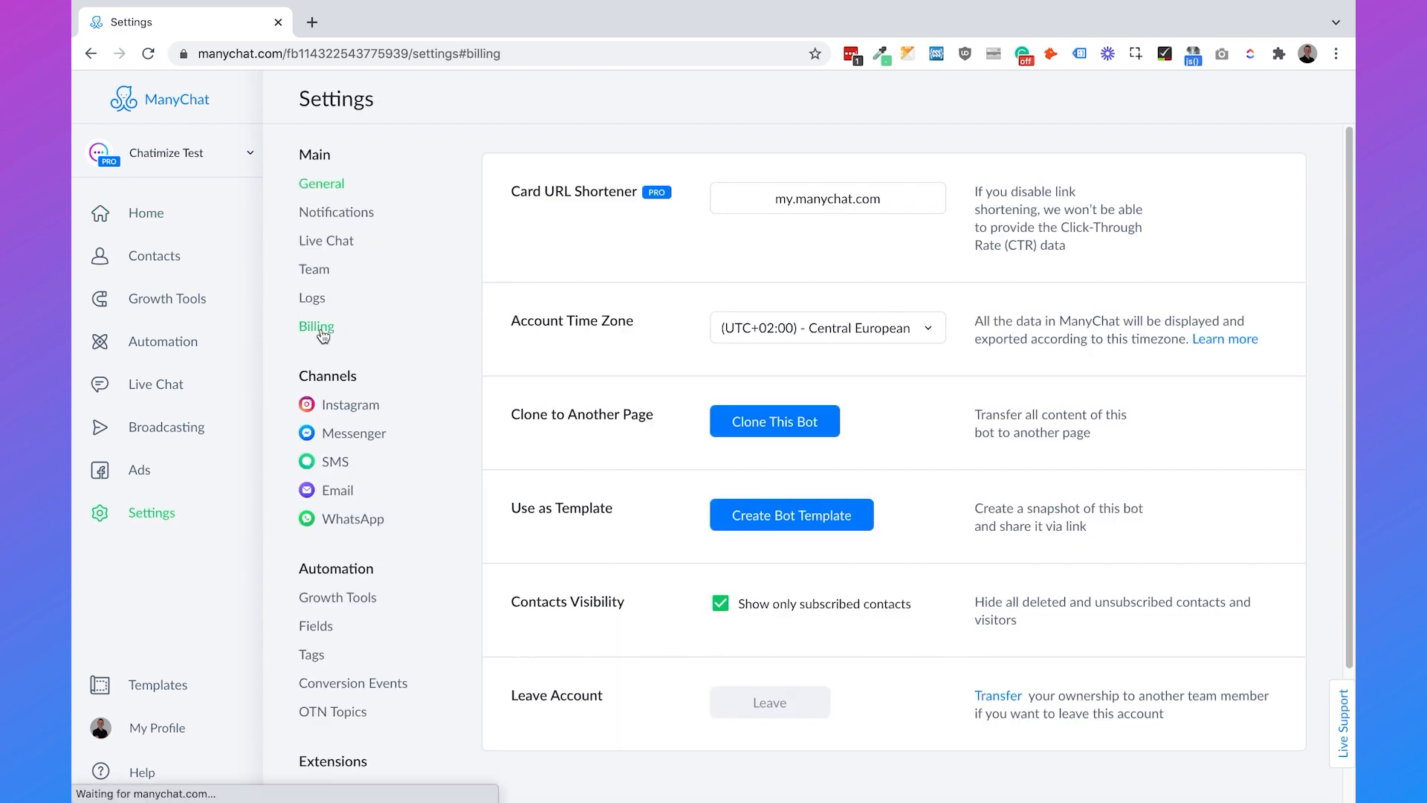
click(322, 334)
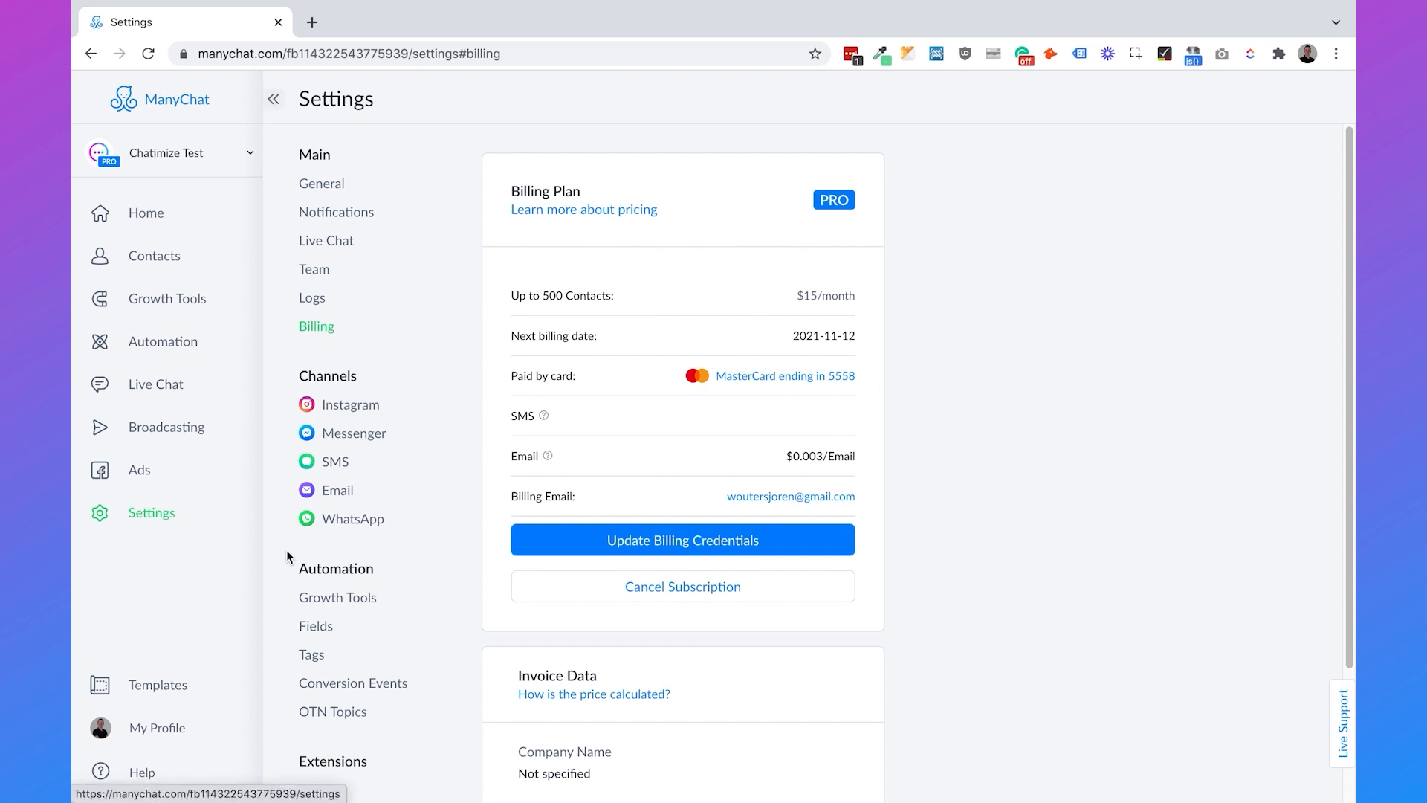
click(333, 526)
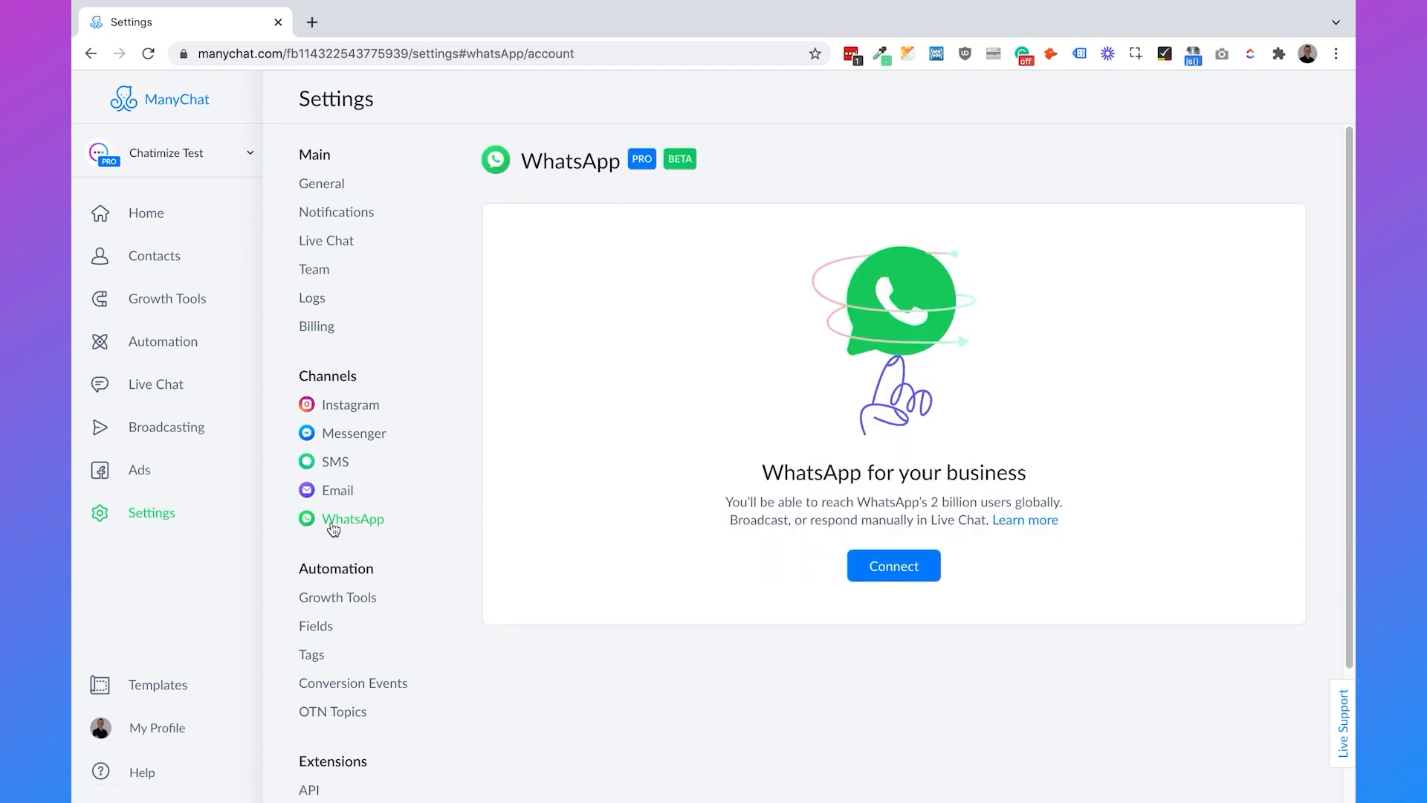
Step: Start connecting WhatsApp and accept the phone number requirements
click(909, 579)
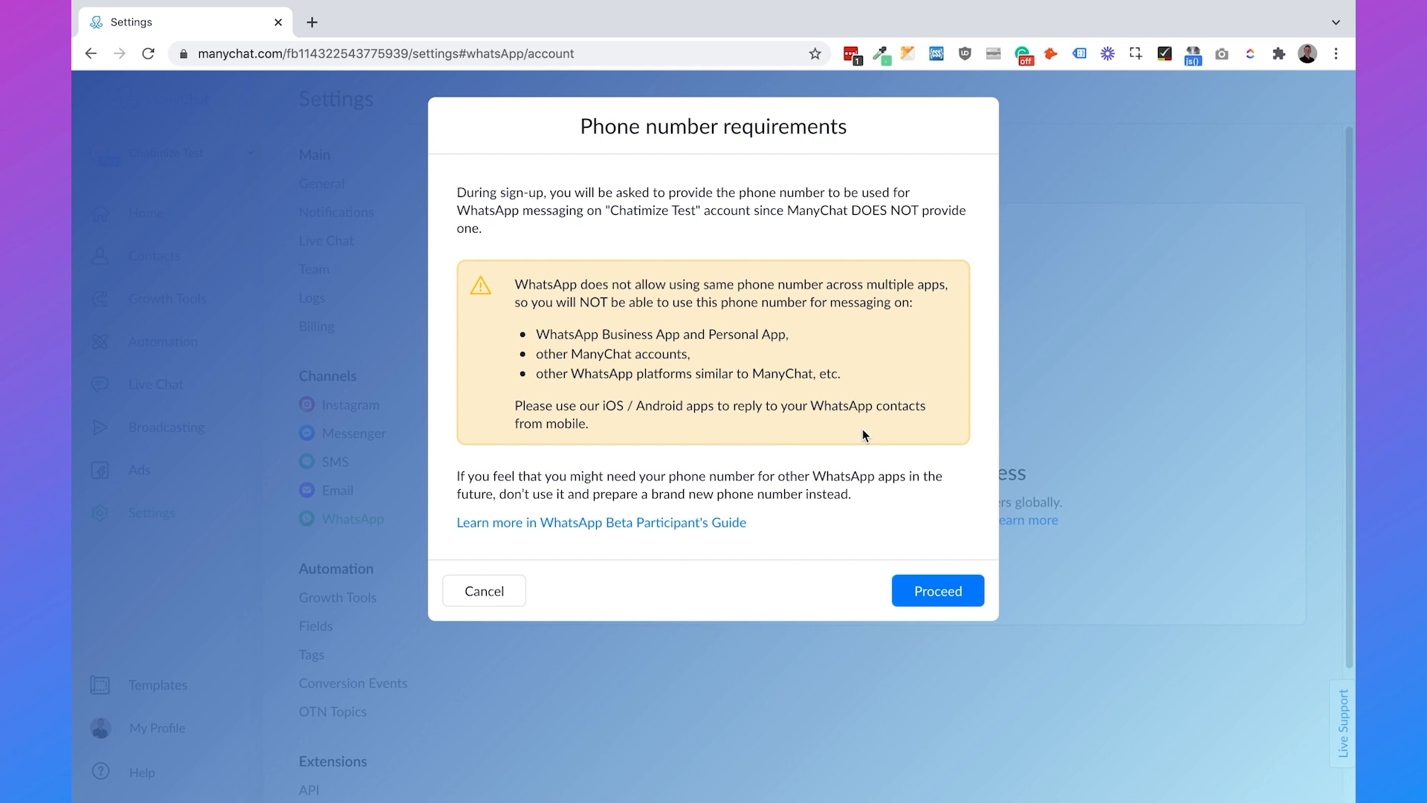
click(929, 592)
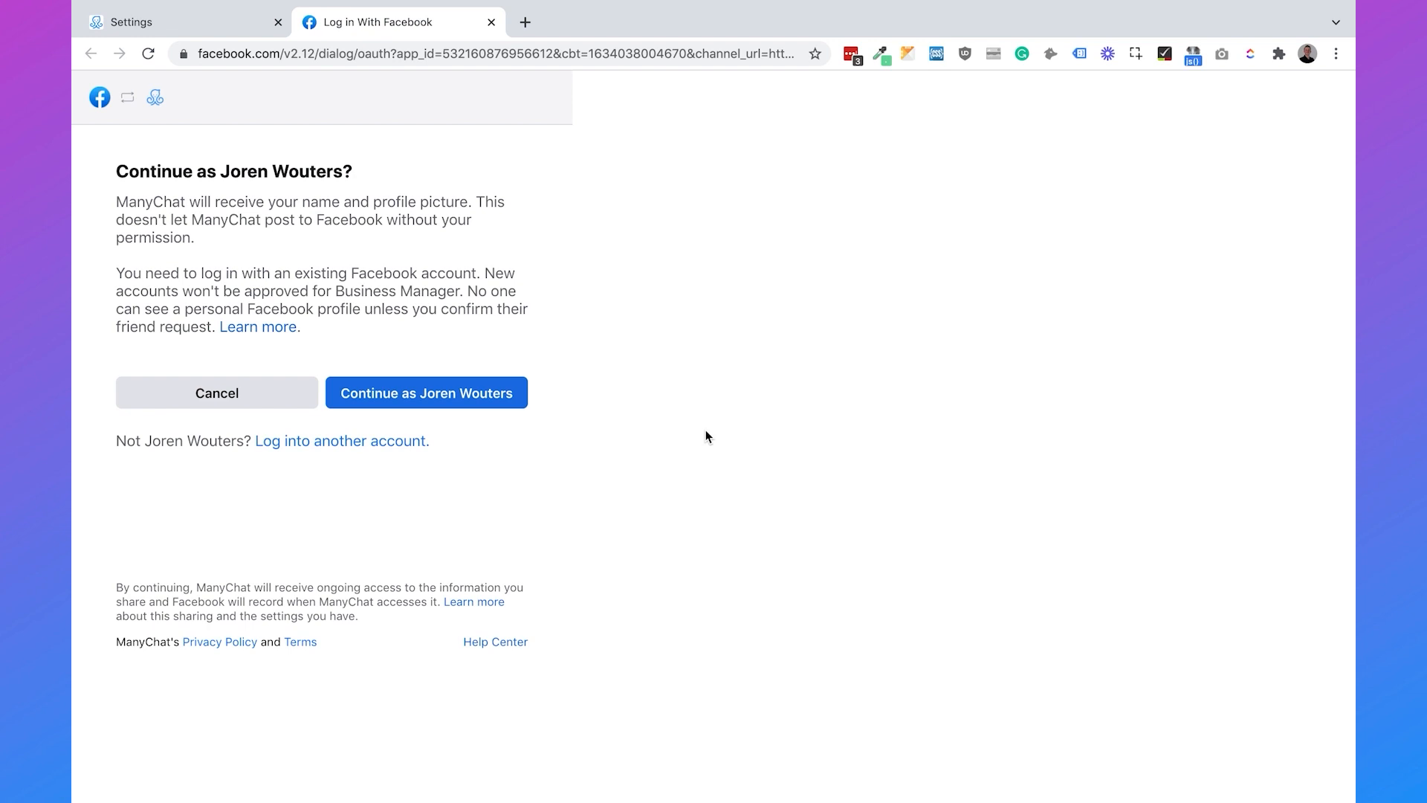
Step: Continue as the logged-in Facebook user and grant ManyChat the WhatsApp Business permissions
click(484, 400)
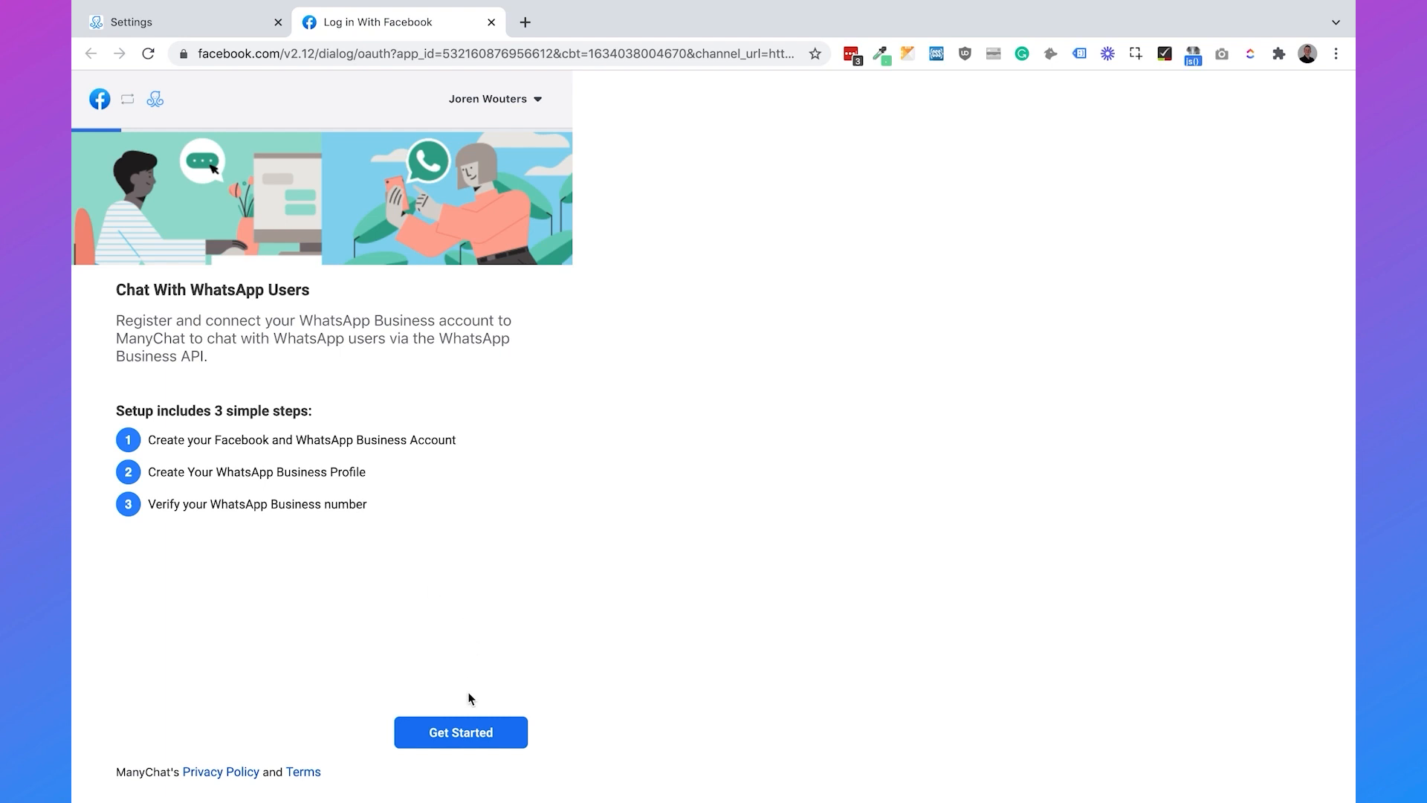
click(468, 733)
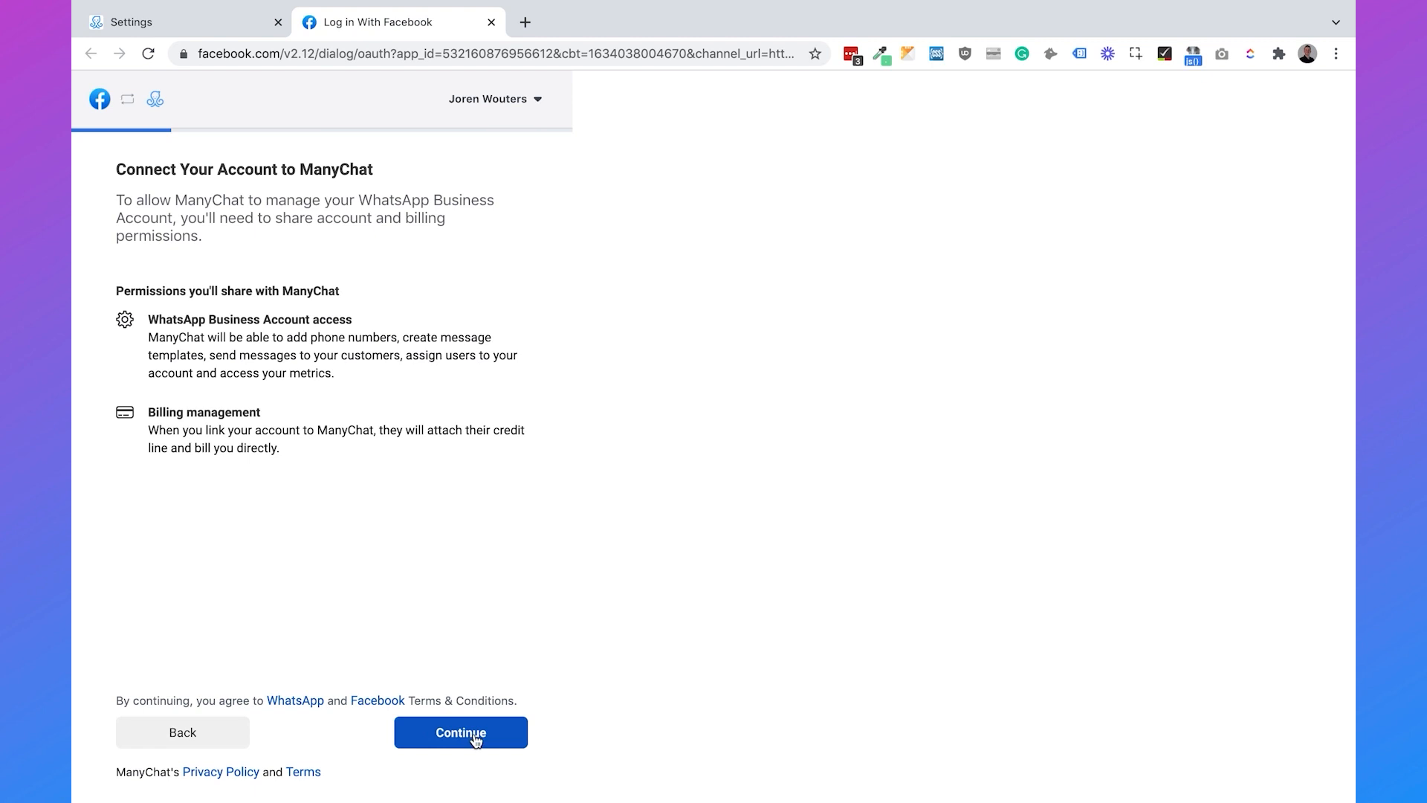
click(475, 738)
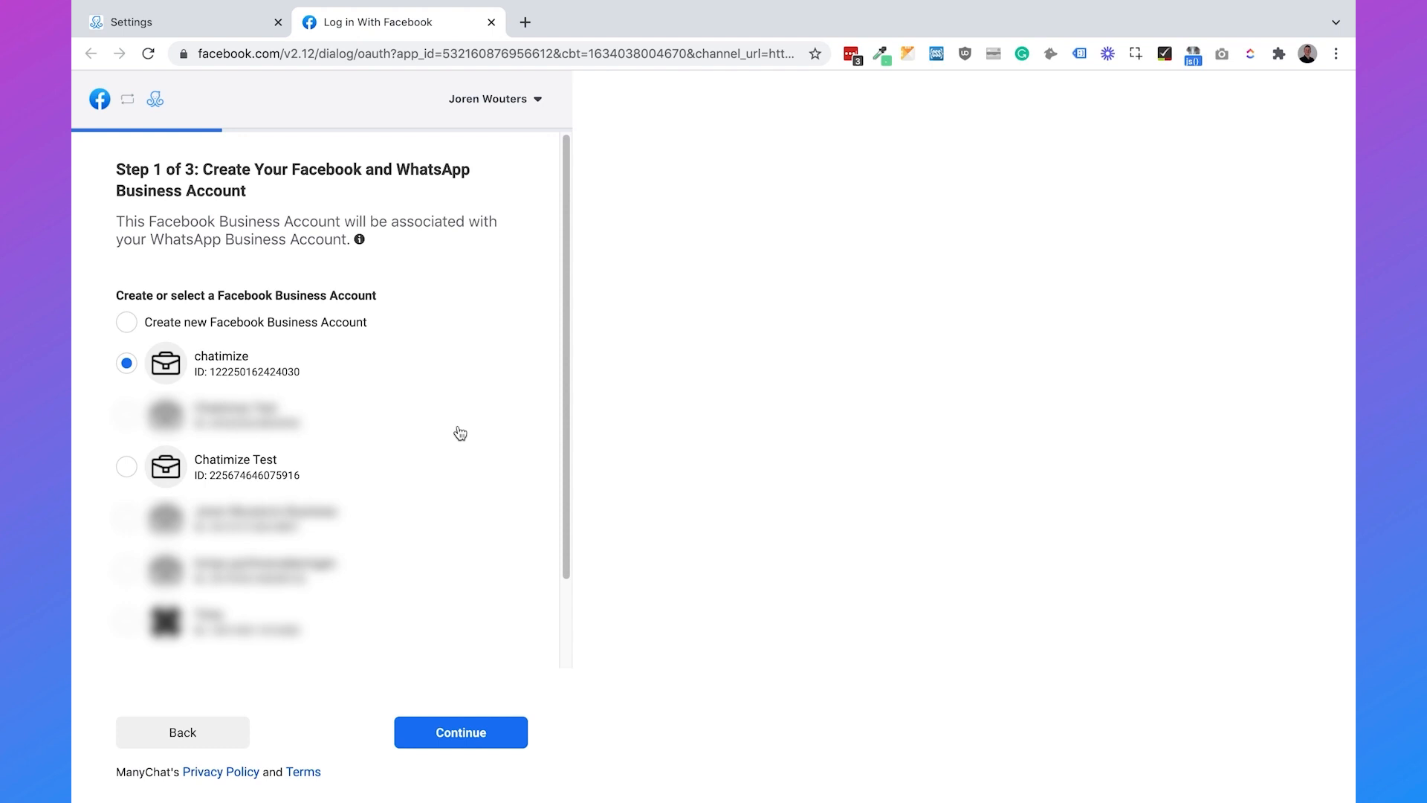
Step: Choose the Chatimize Test business and name the WhatsApp Business Account 'Chatimize Test'
click(126, 467)
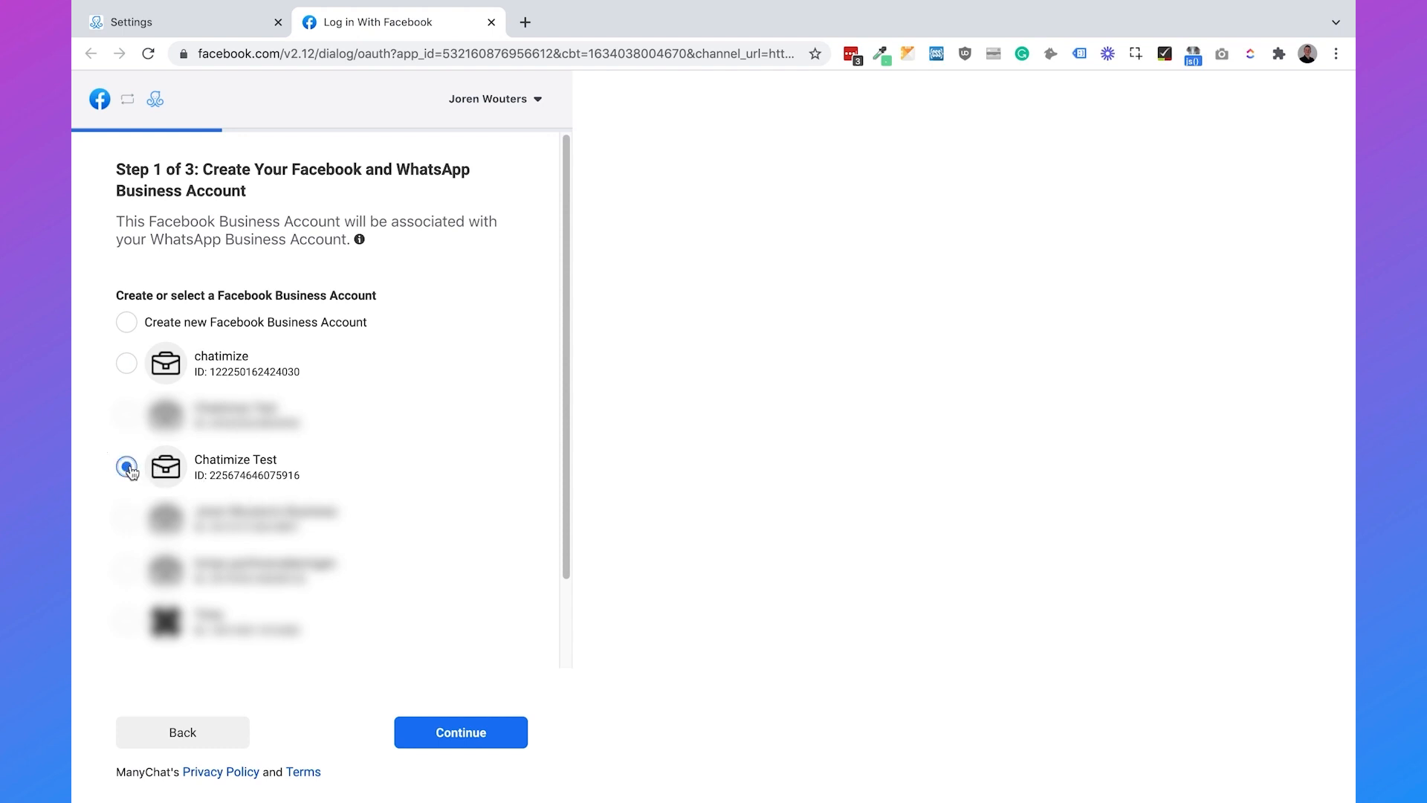
click(453, 729)
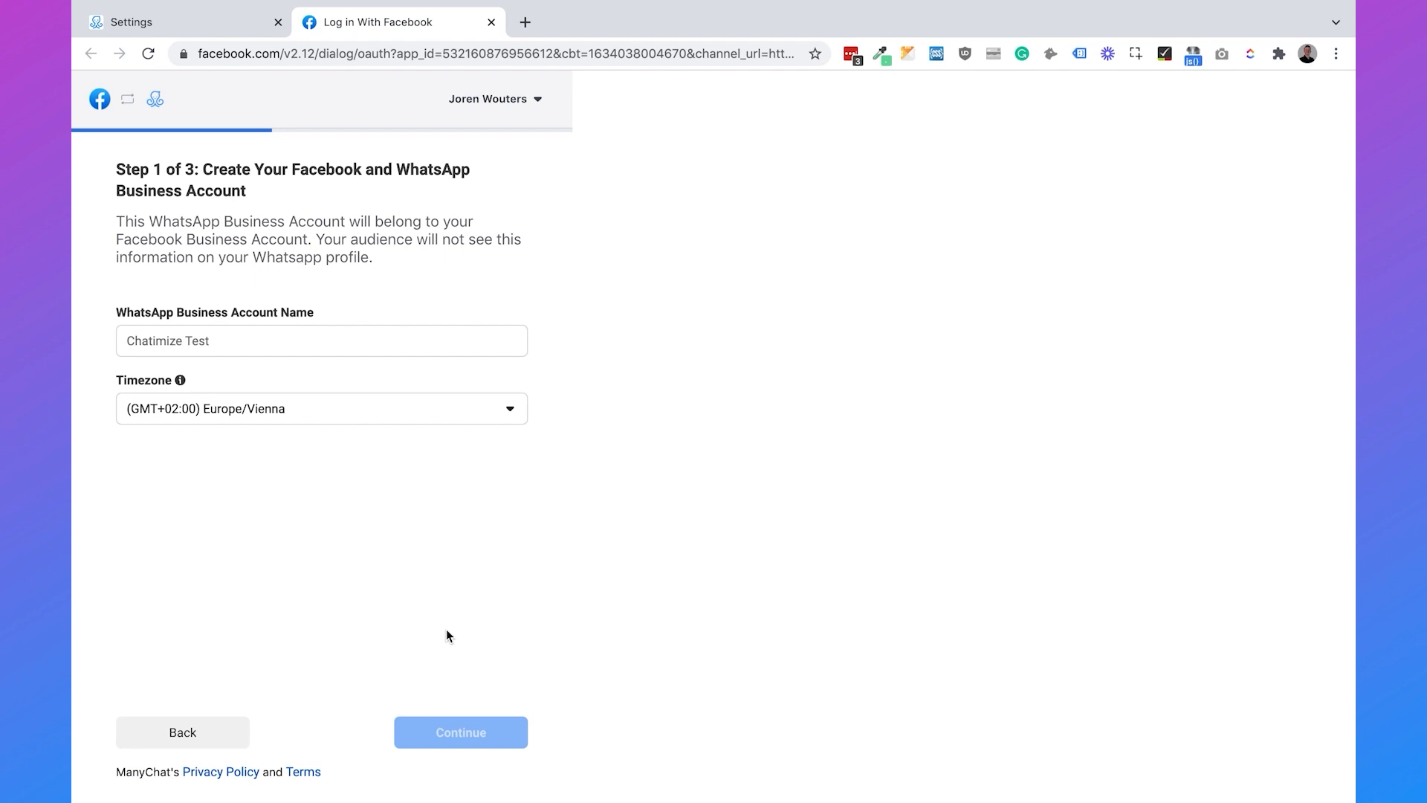
click(322, 336)
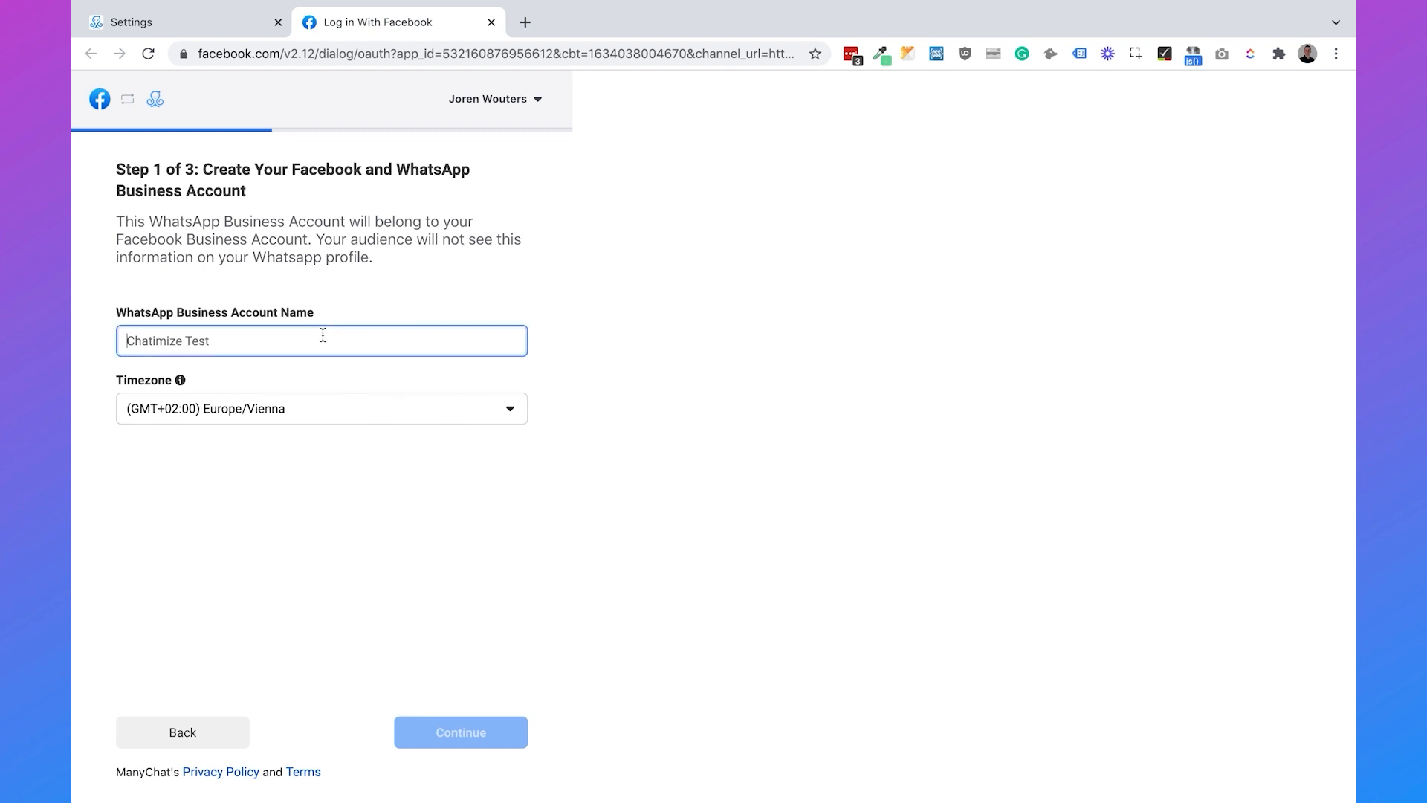
text(Chatimize Test)
click(454, 511)
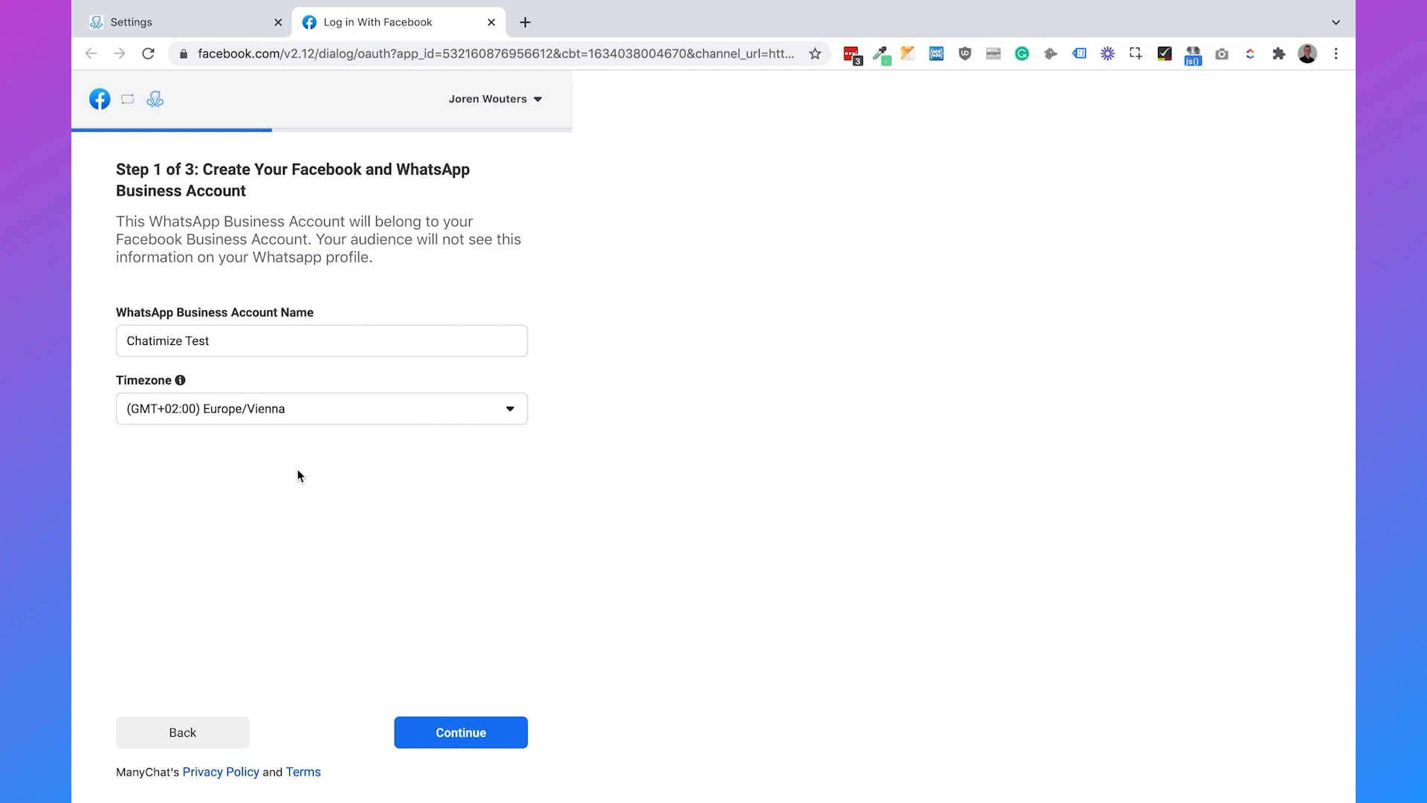
Step: Set the account timezone to (GMT+01:00) Europe/London and confirm the account setup
click(271, 417)
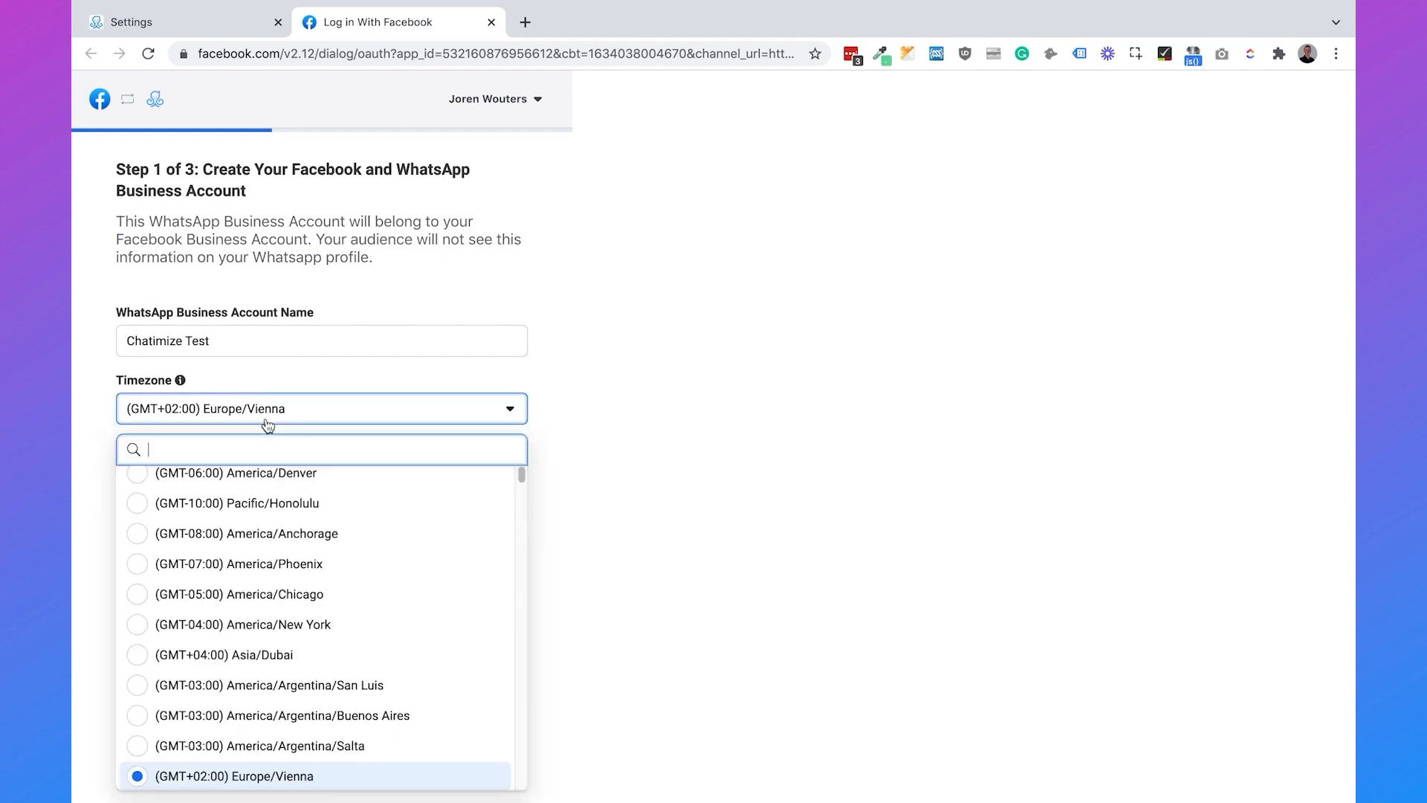
scroll(286, 594, down, 2)
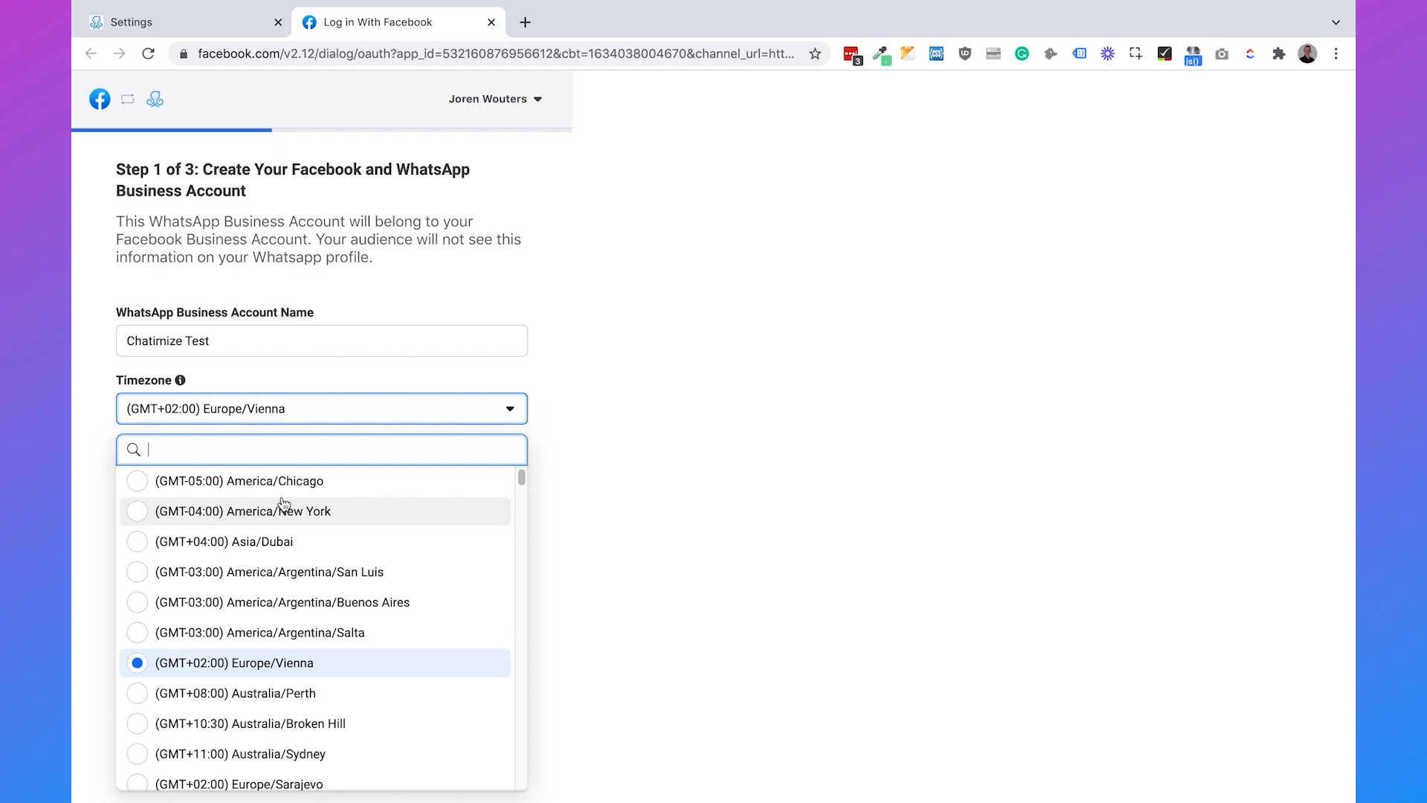
text(gmt+01:00)
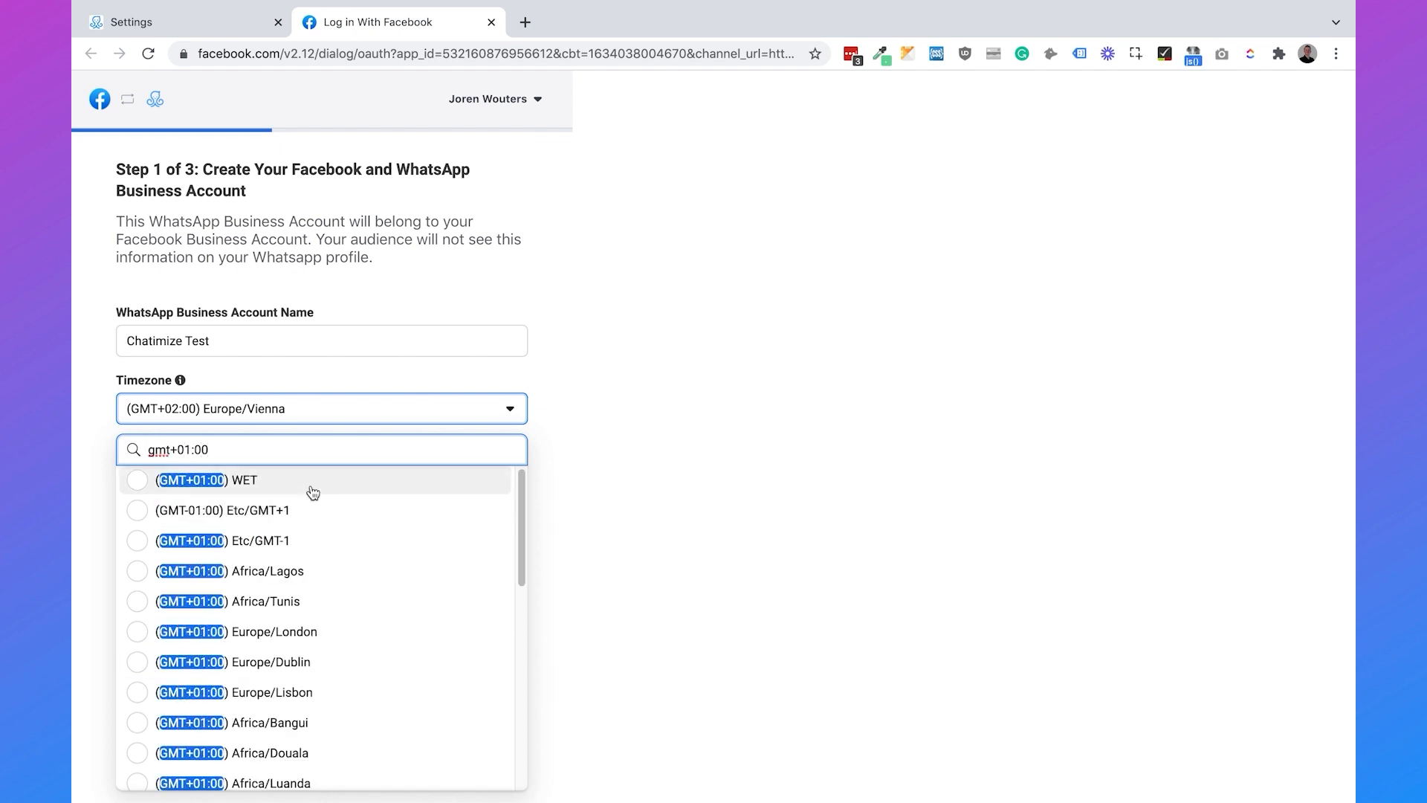
click(318, 631)
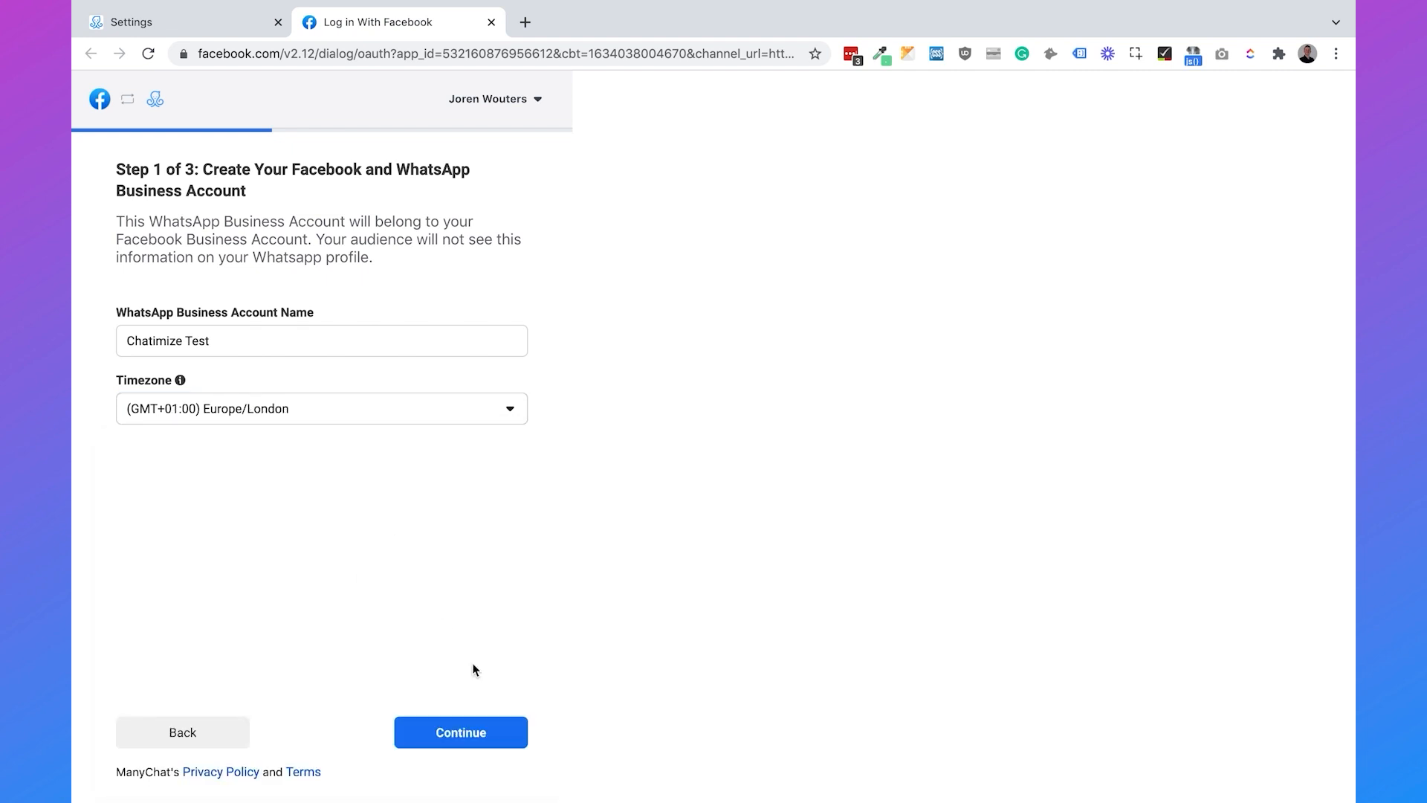
click(461, 732)
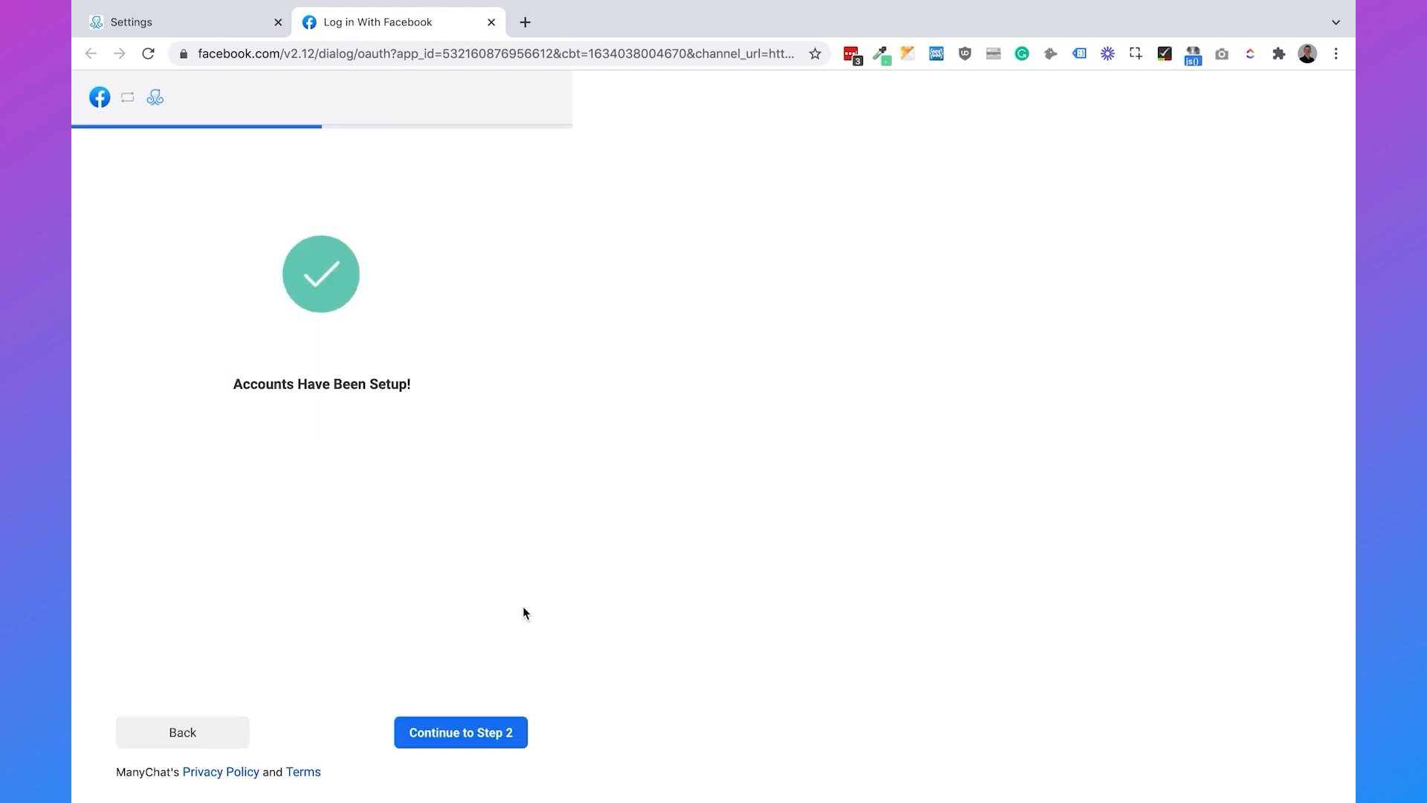
Step: Set the WhatsApp Business display name to 'Chatimize Test', leaving the legal-name discrepancy unchecked
click(483, 734)
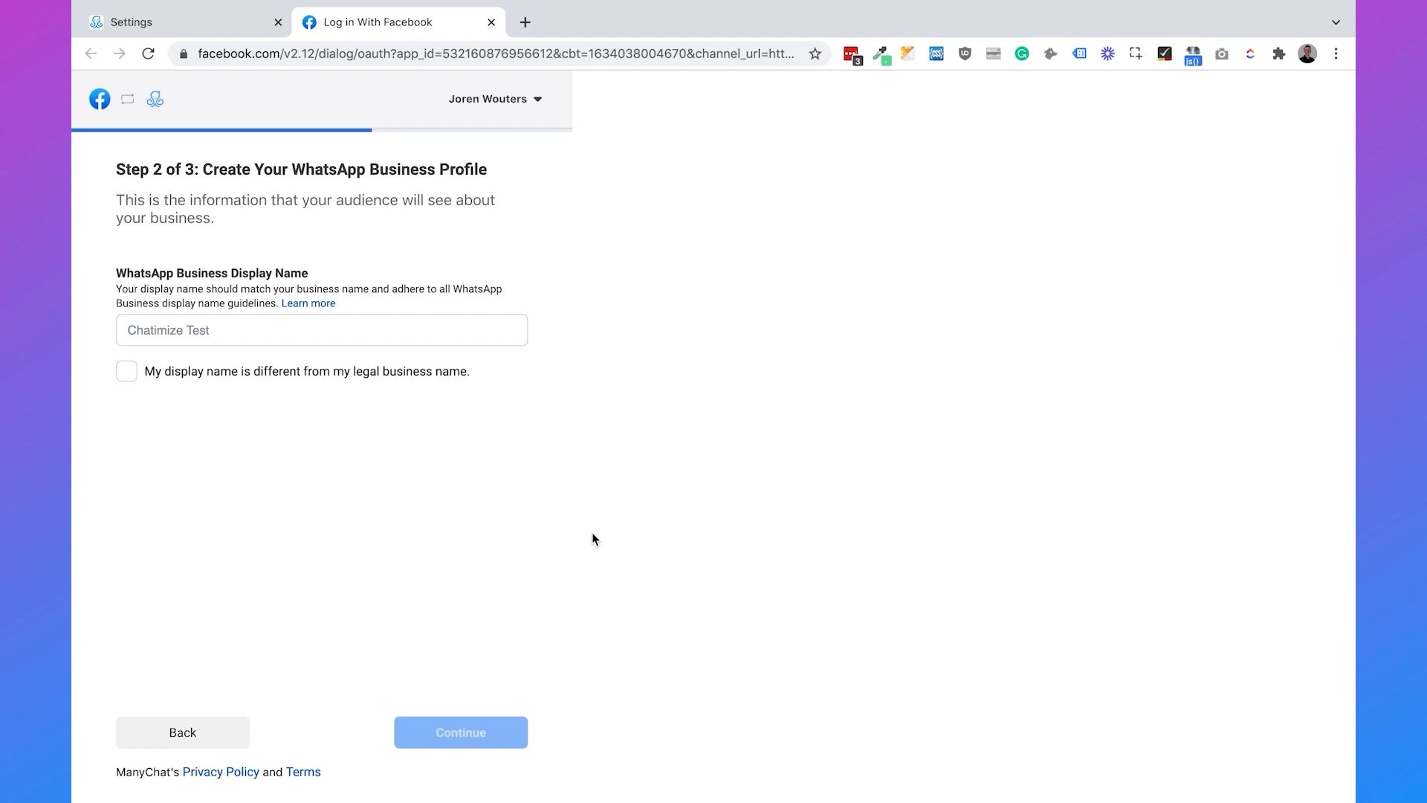
click(463, 338)
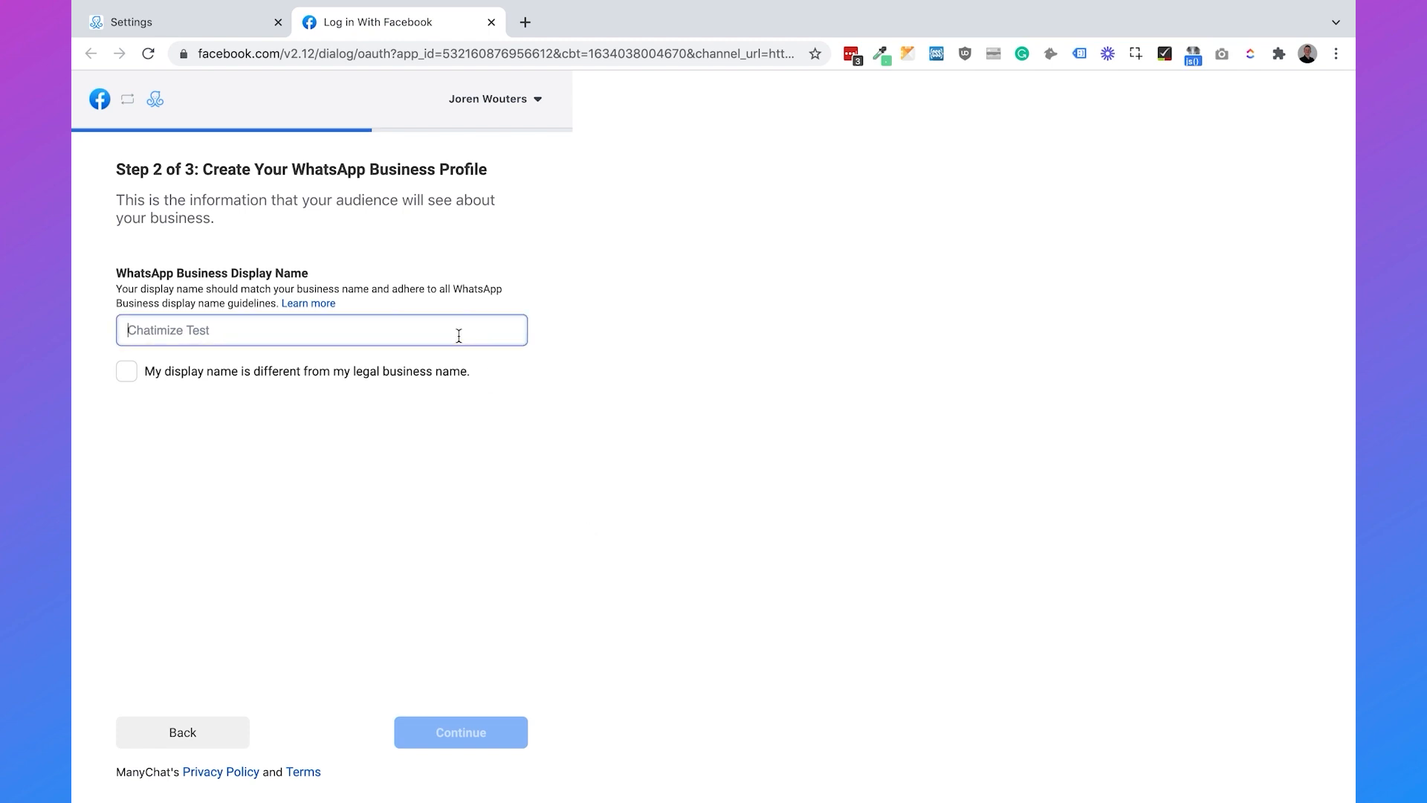
text(Chatimize Test)
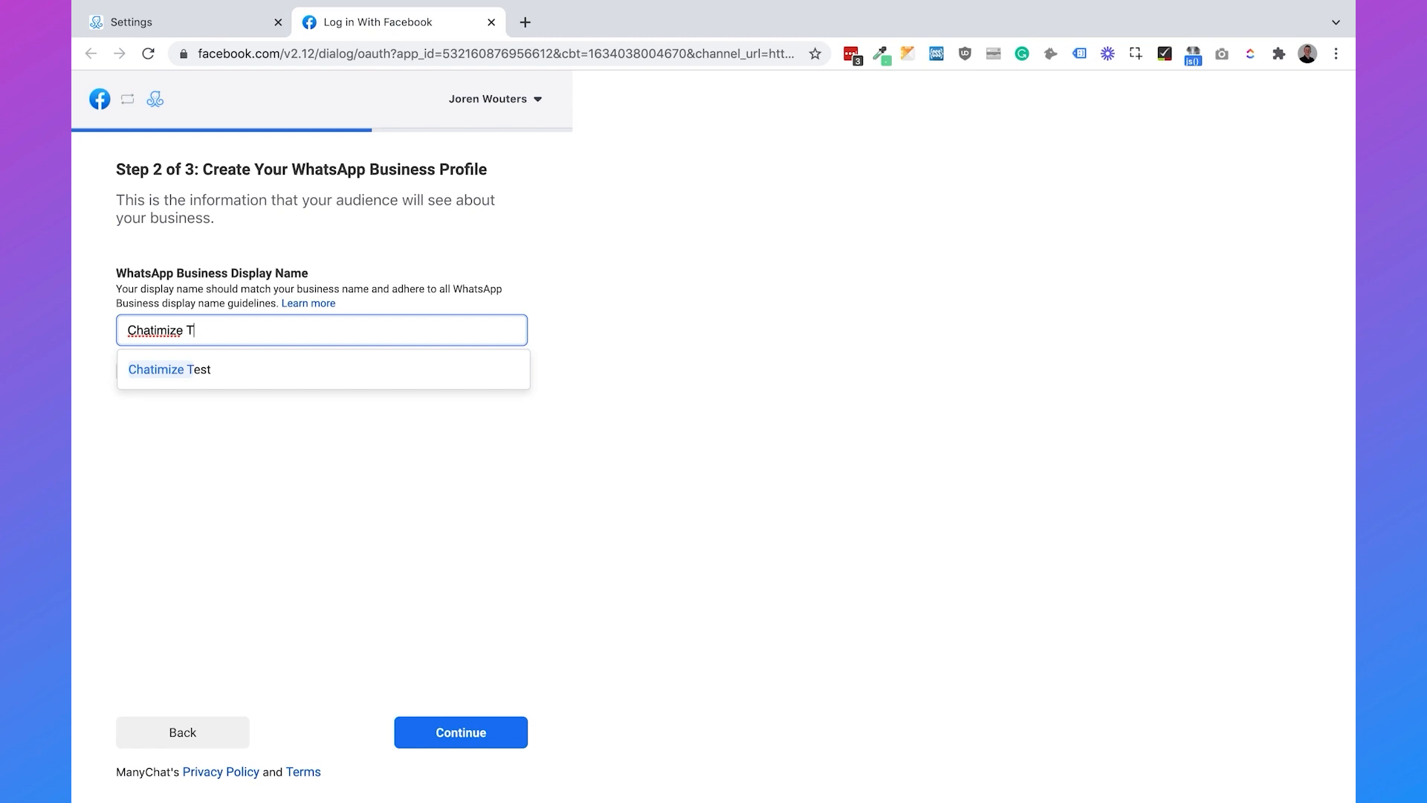
click(848, 377)
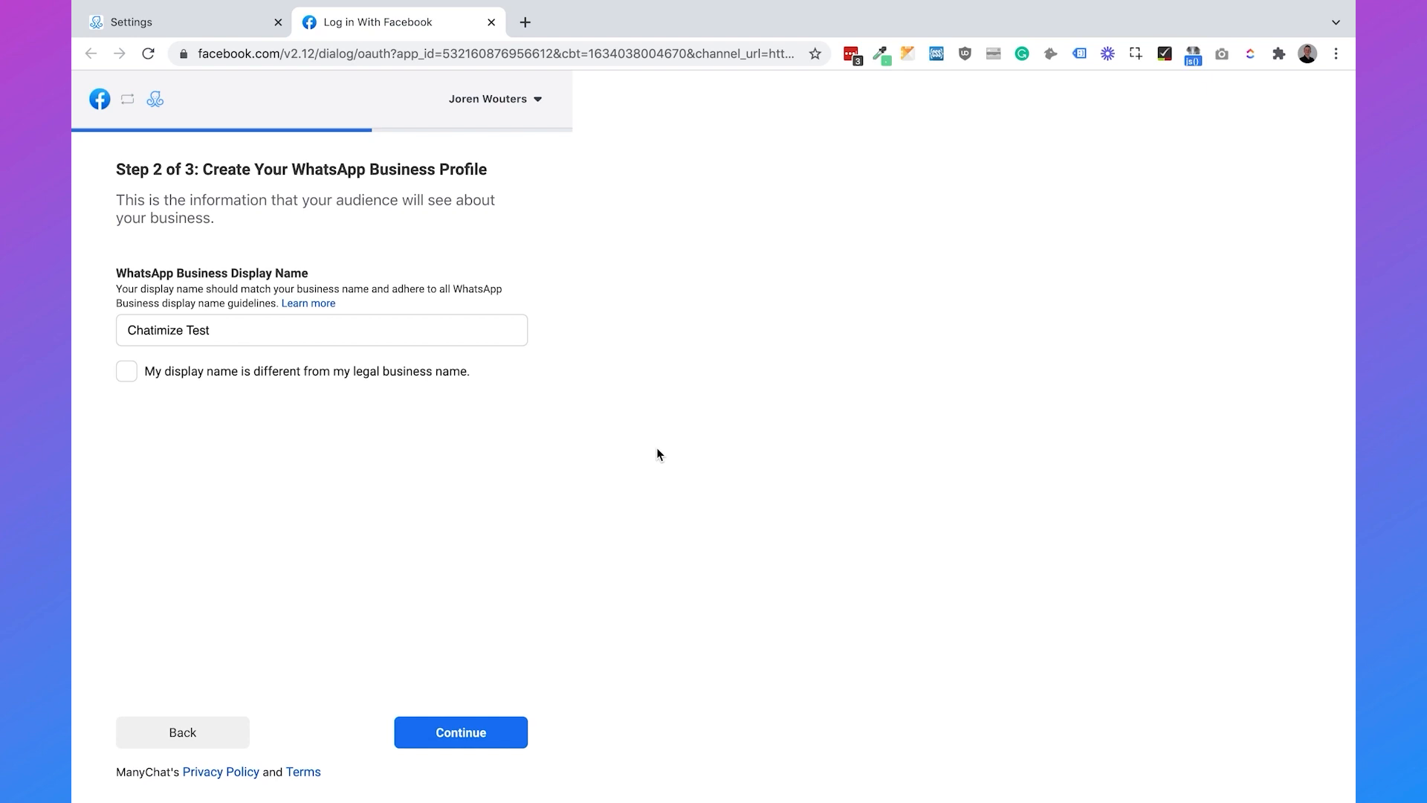
click(277, 364)
click(275, 376)
click(275, 375)
click(489, 722)
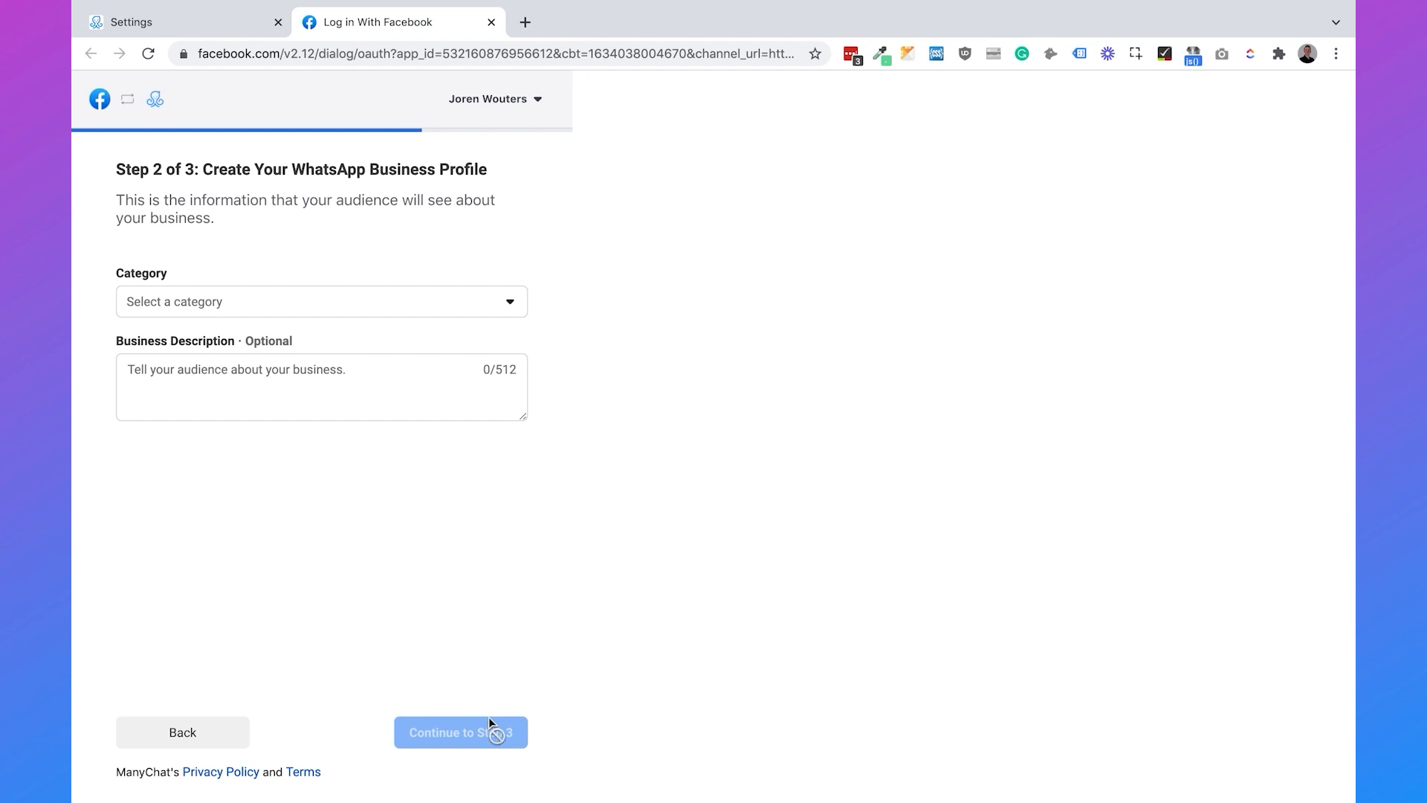
Step: Pick the Education category and enter the description 'Chatimize Test Description'
click(354, 304)
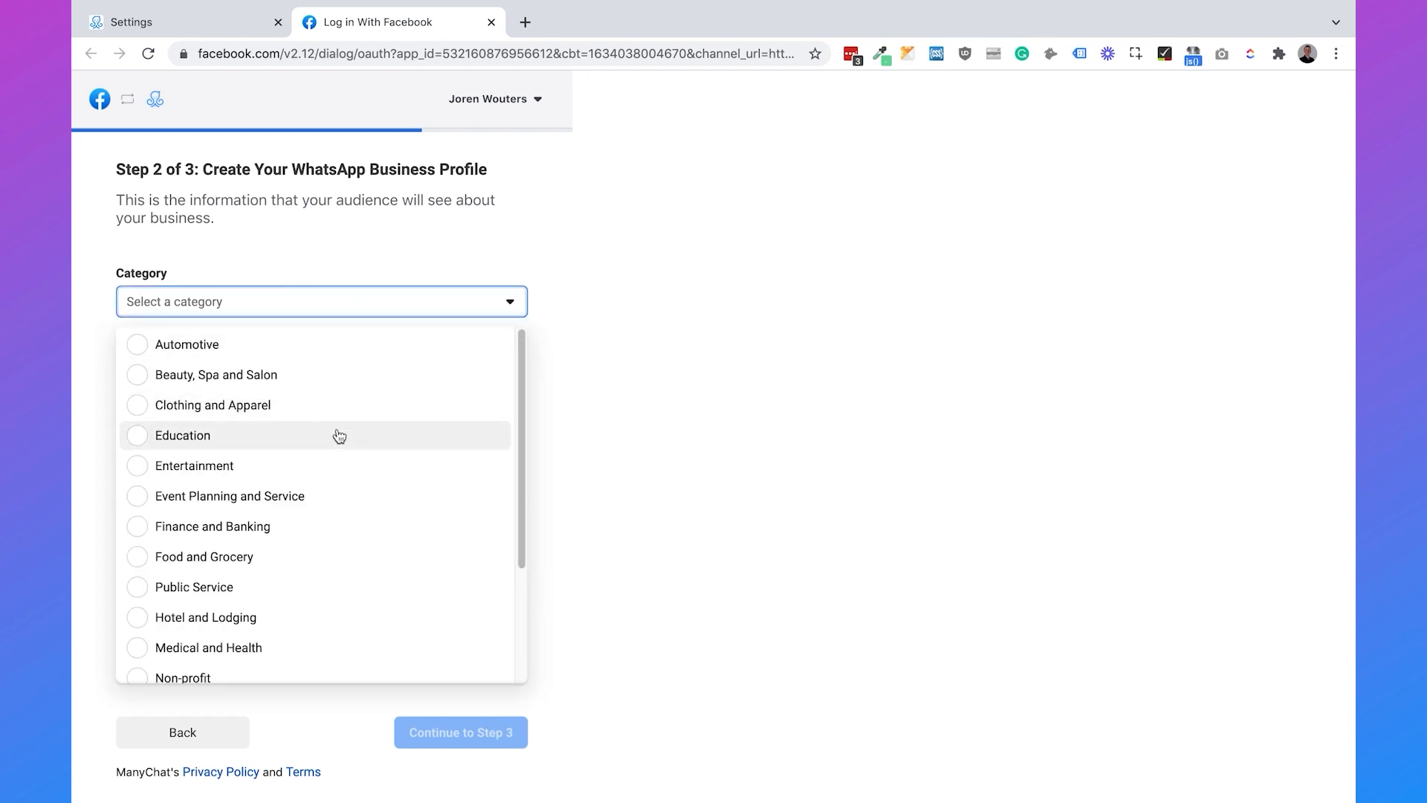
scroll(208, 468, down, 2)
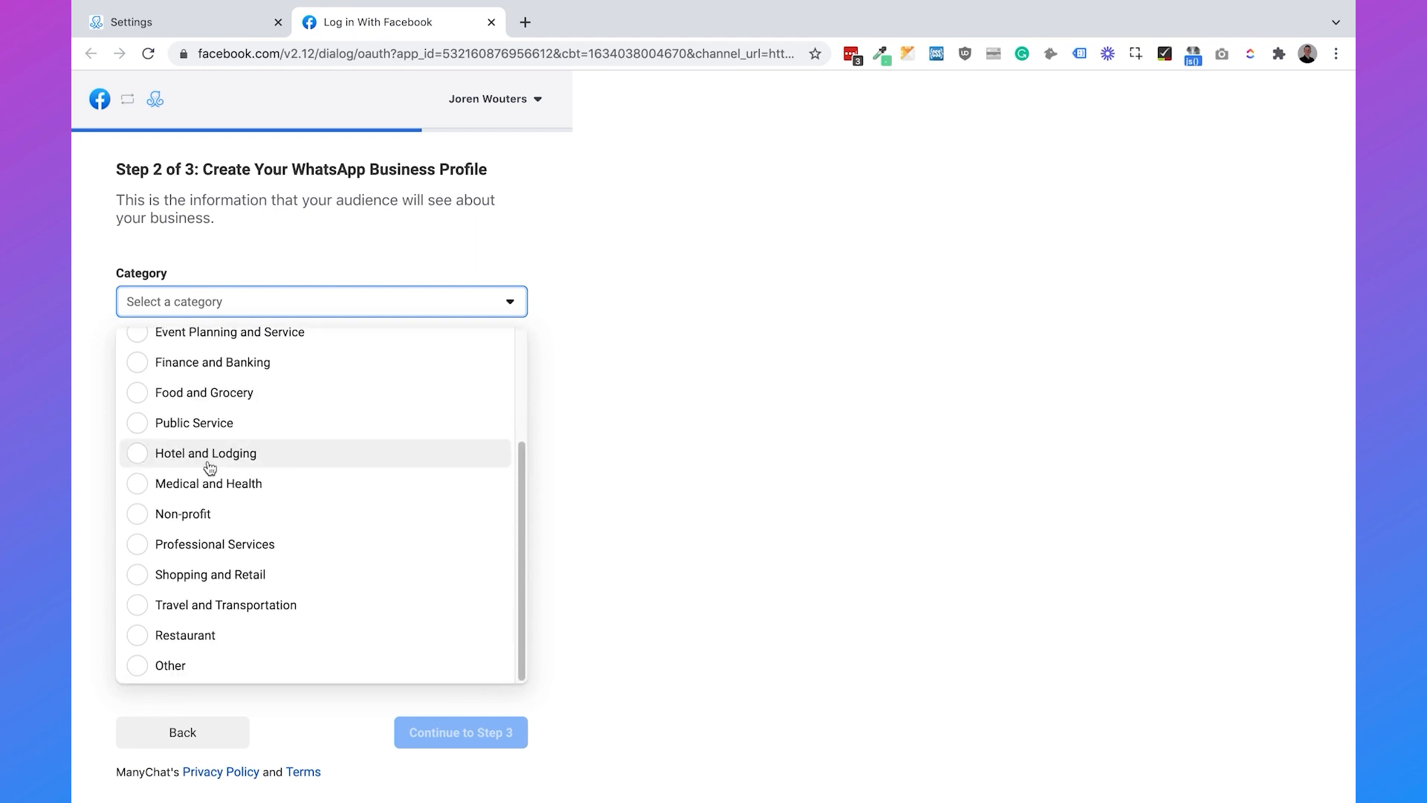
scroll(209, 468, up, 2)
click(152, 435)
click(195, 391)
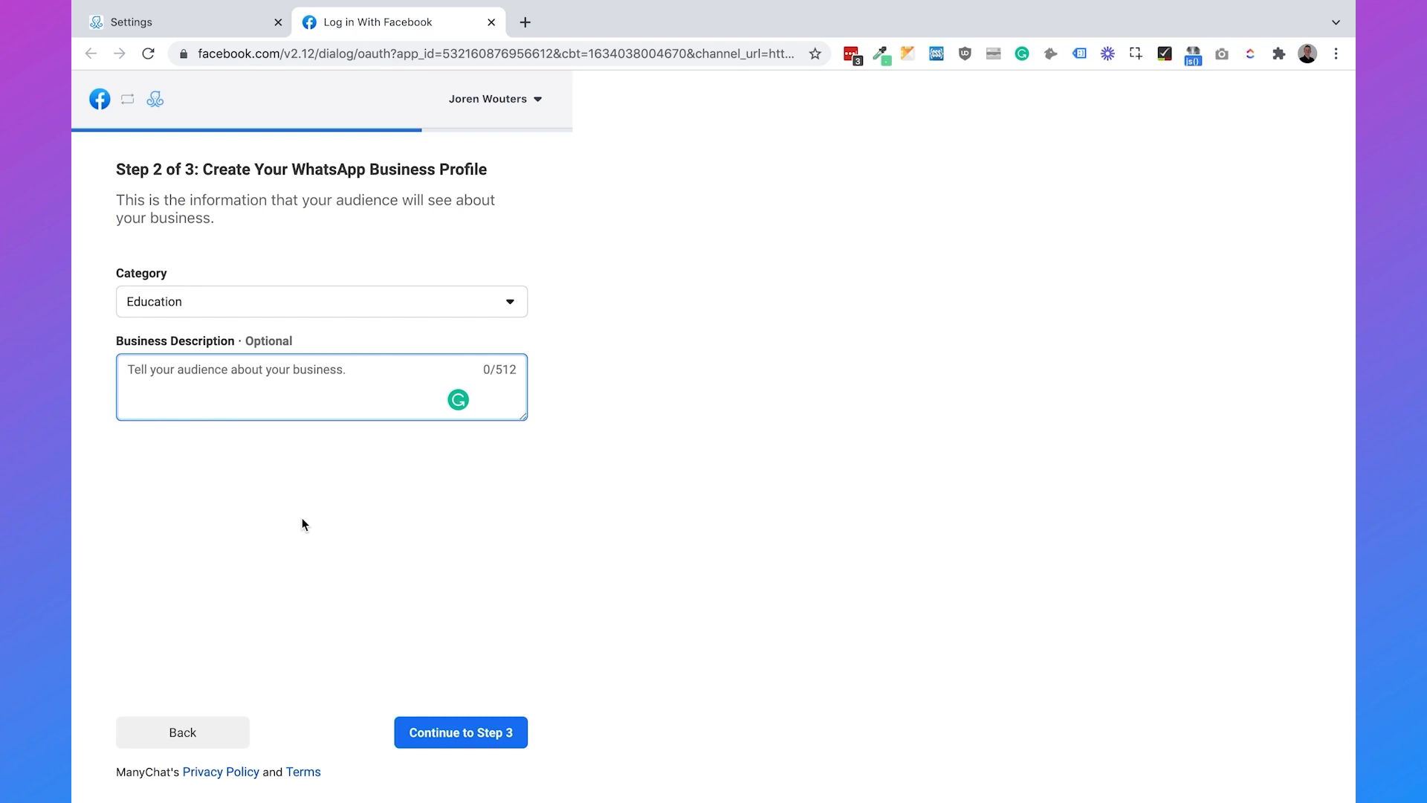
text(Chatimize )
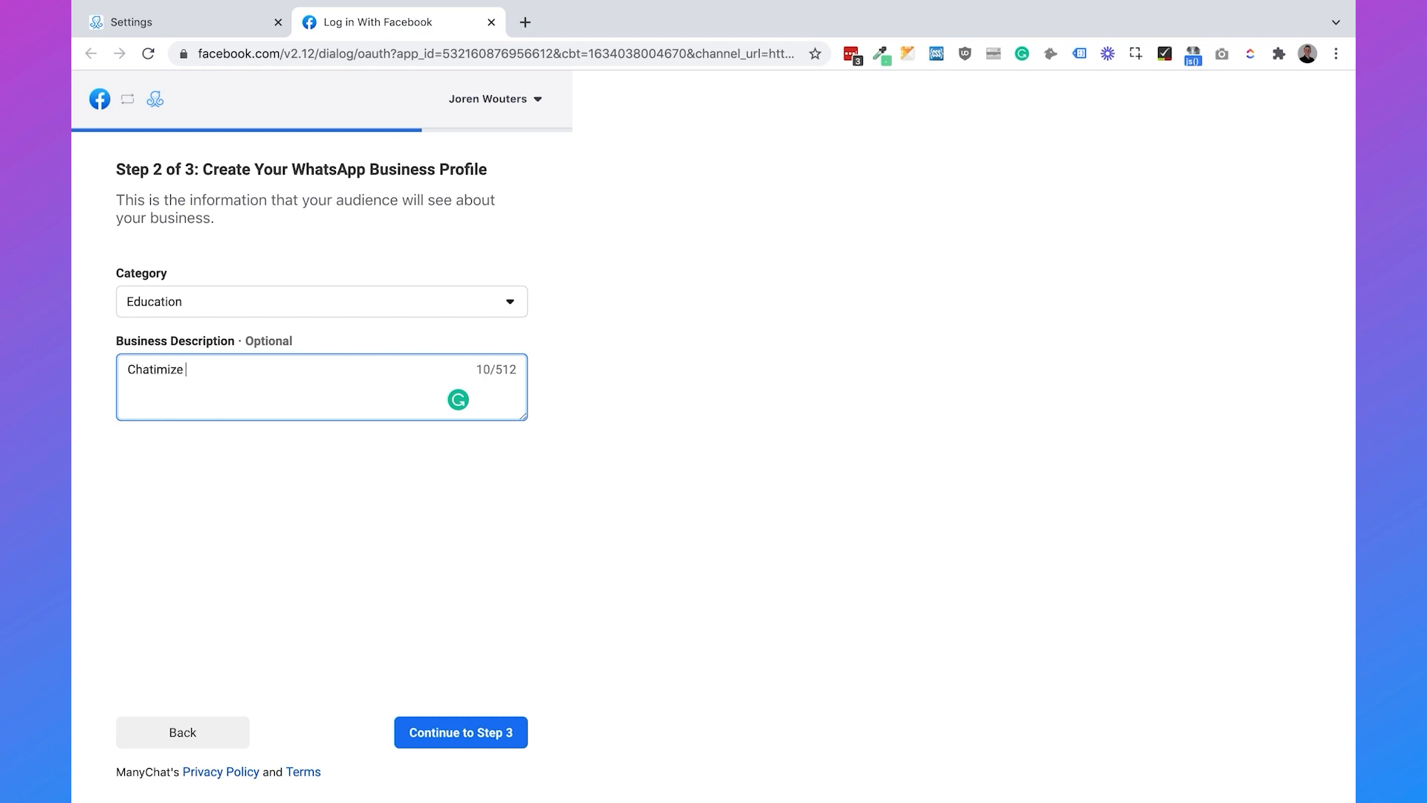
text(Test Description)
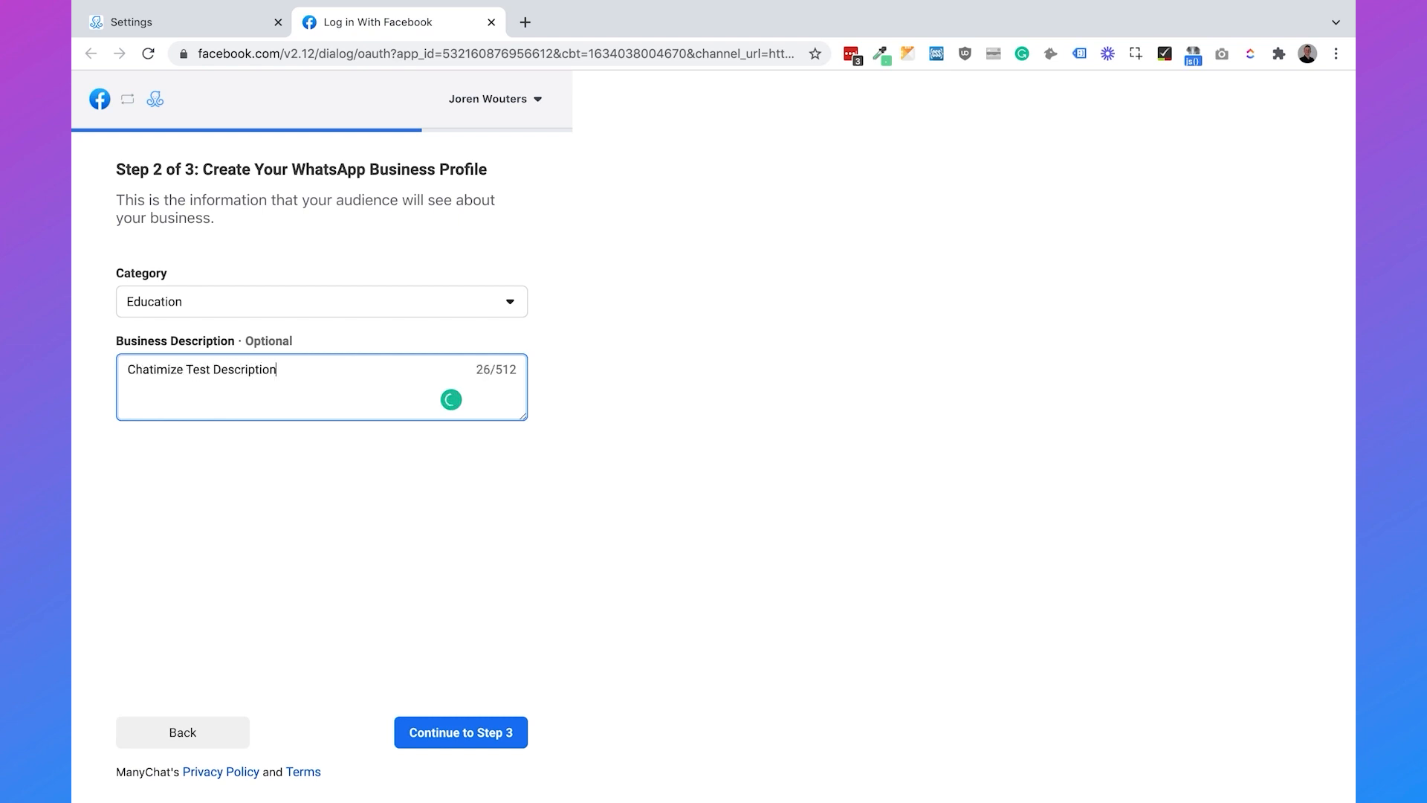
click(717, 538)
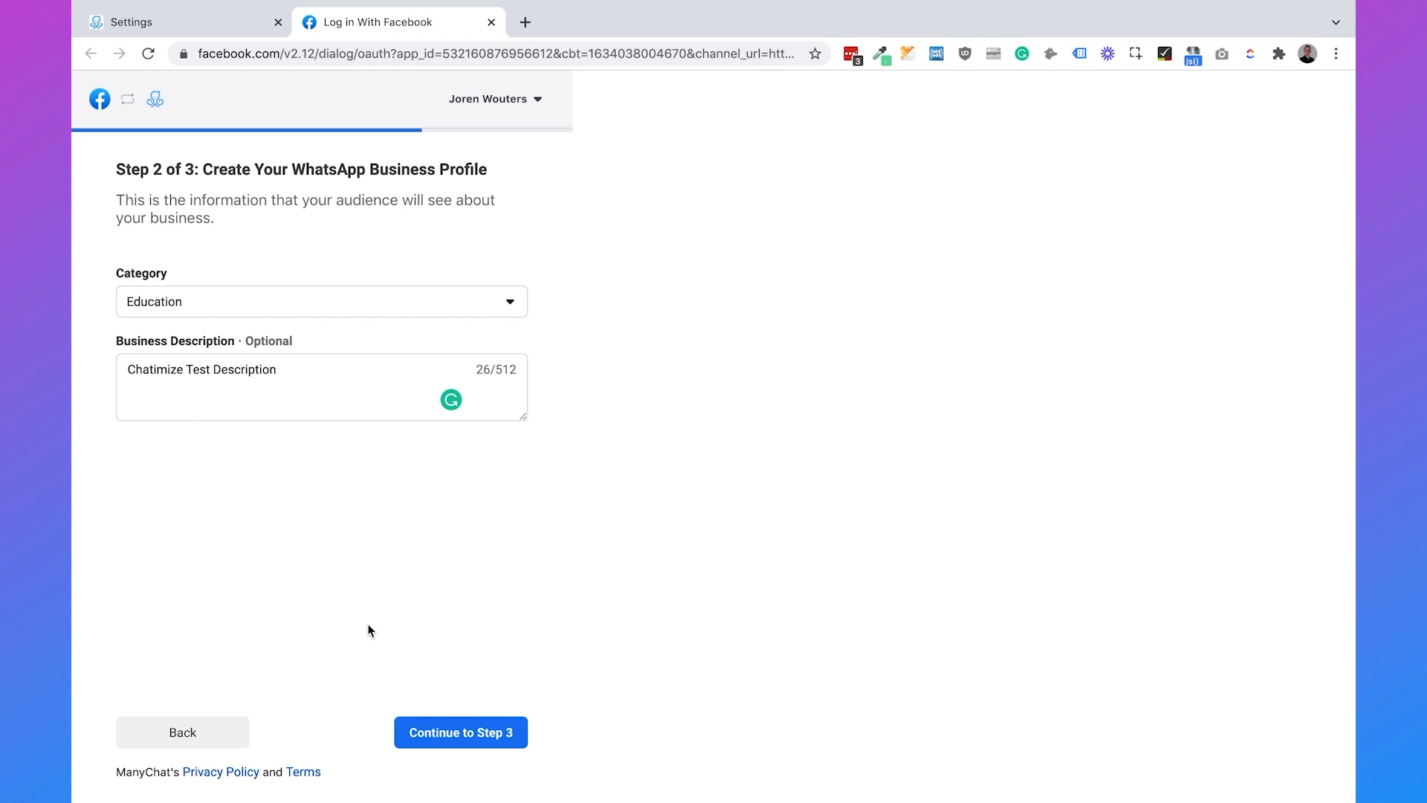
click(456, 728)
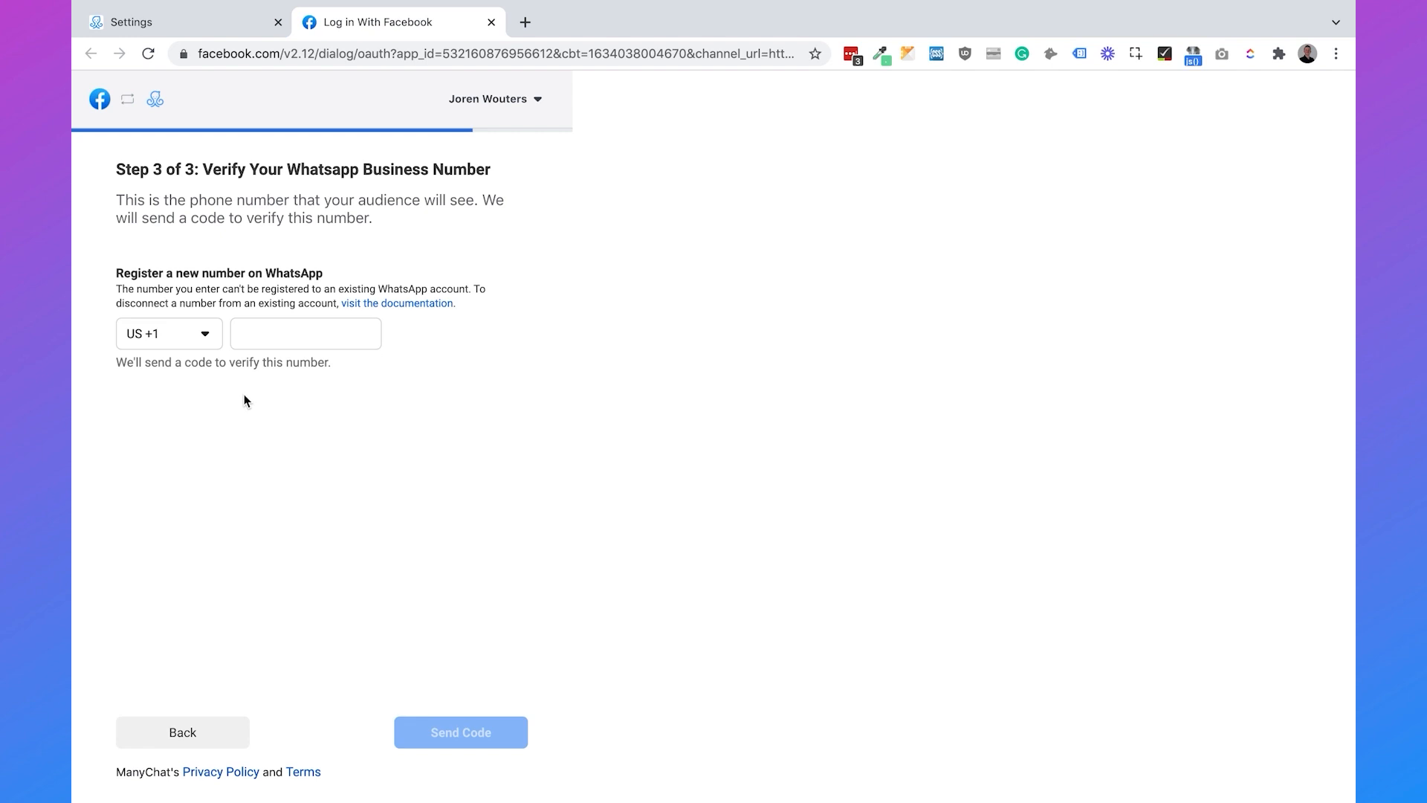
Step: Register the business phone number with the Netherlands +31 code and verify it with the SMS code
click(197, 339)
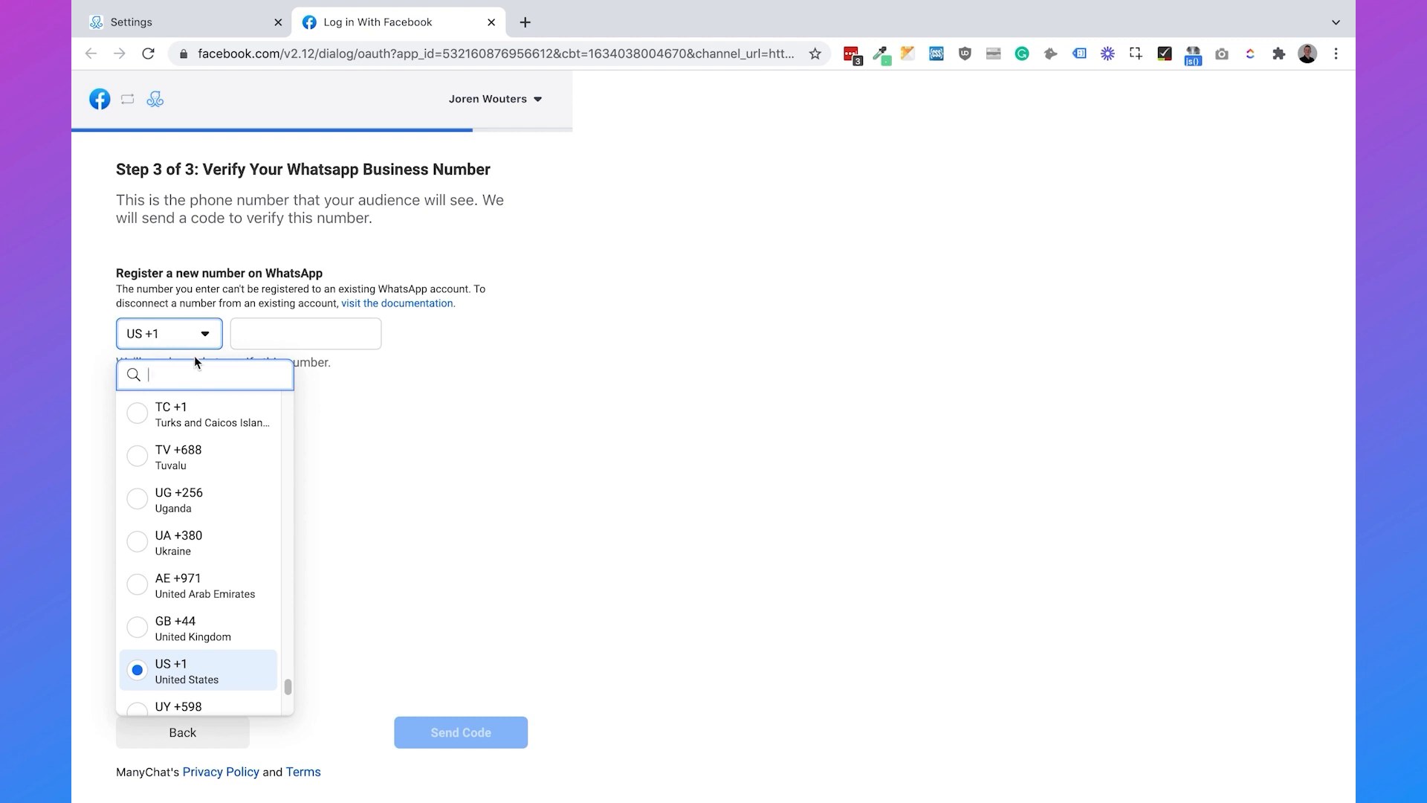
text(31)
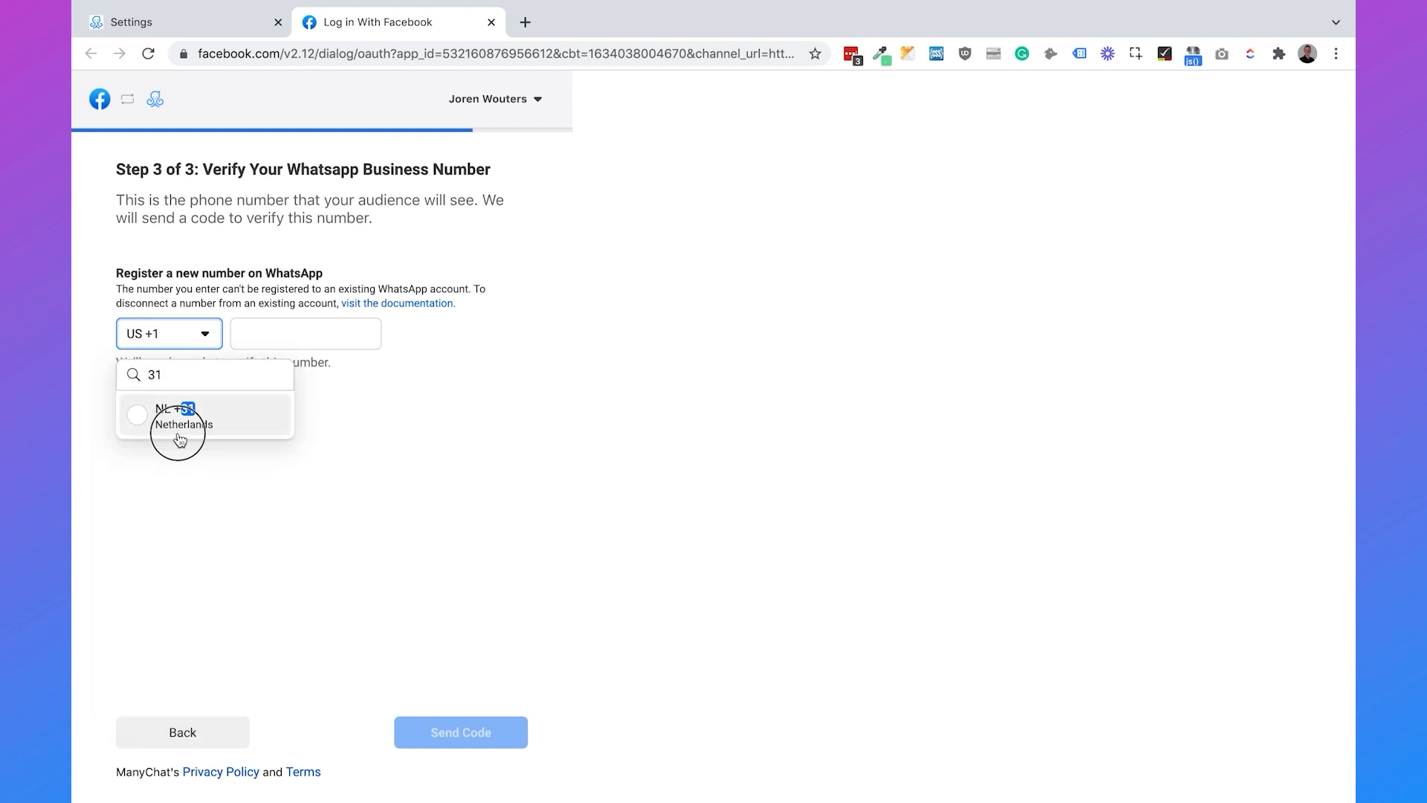
click(180, 439)
click(262, 334)
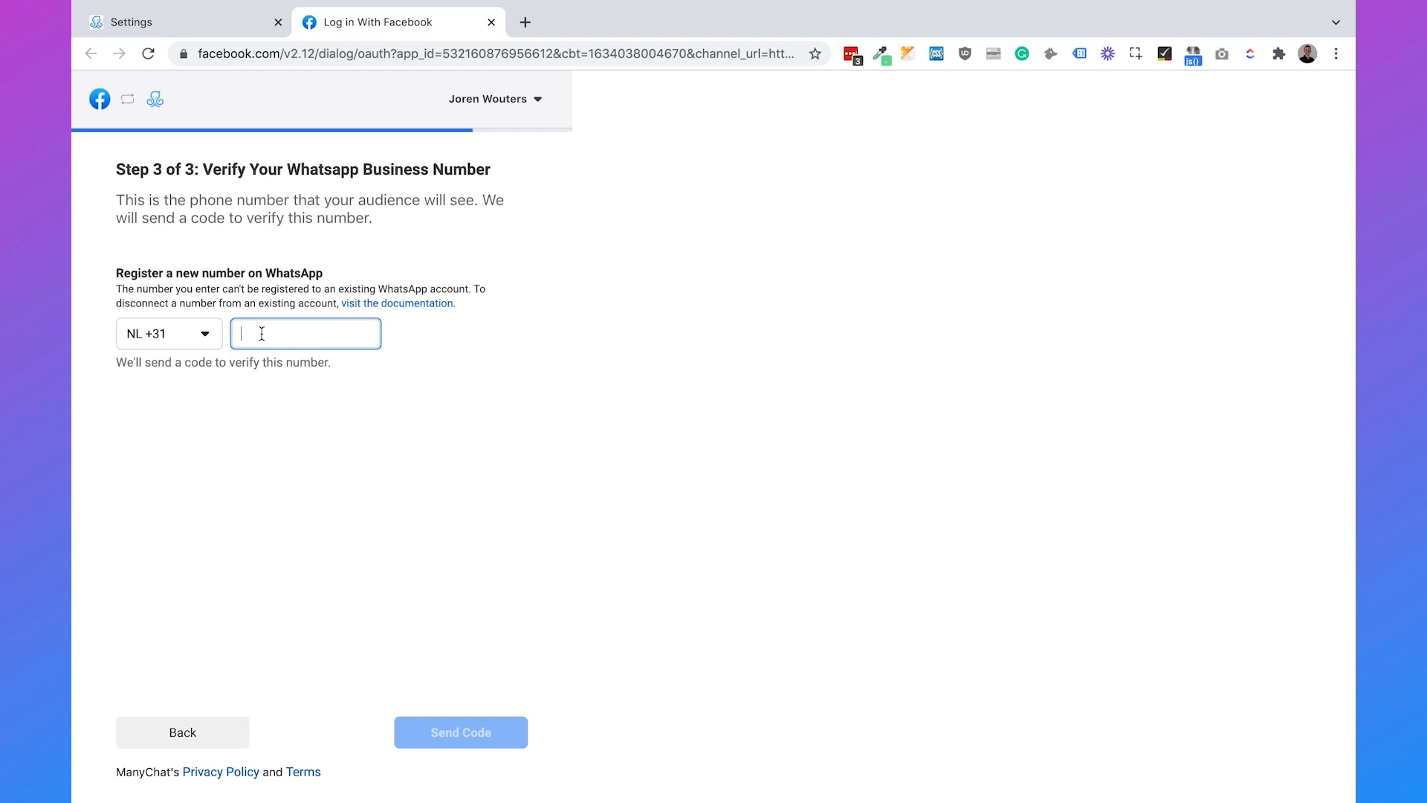
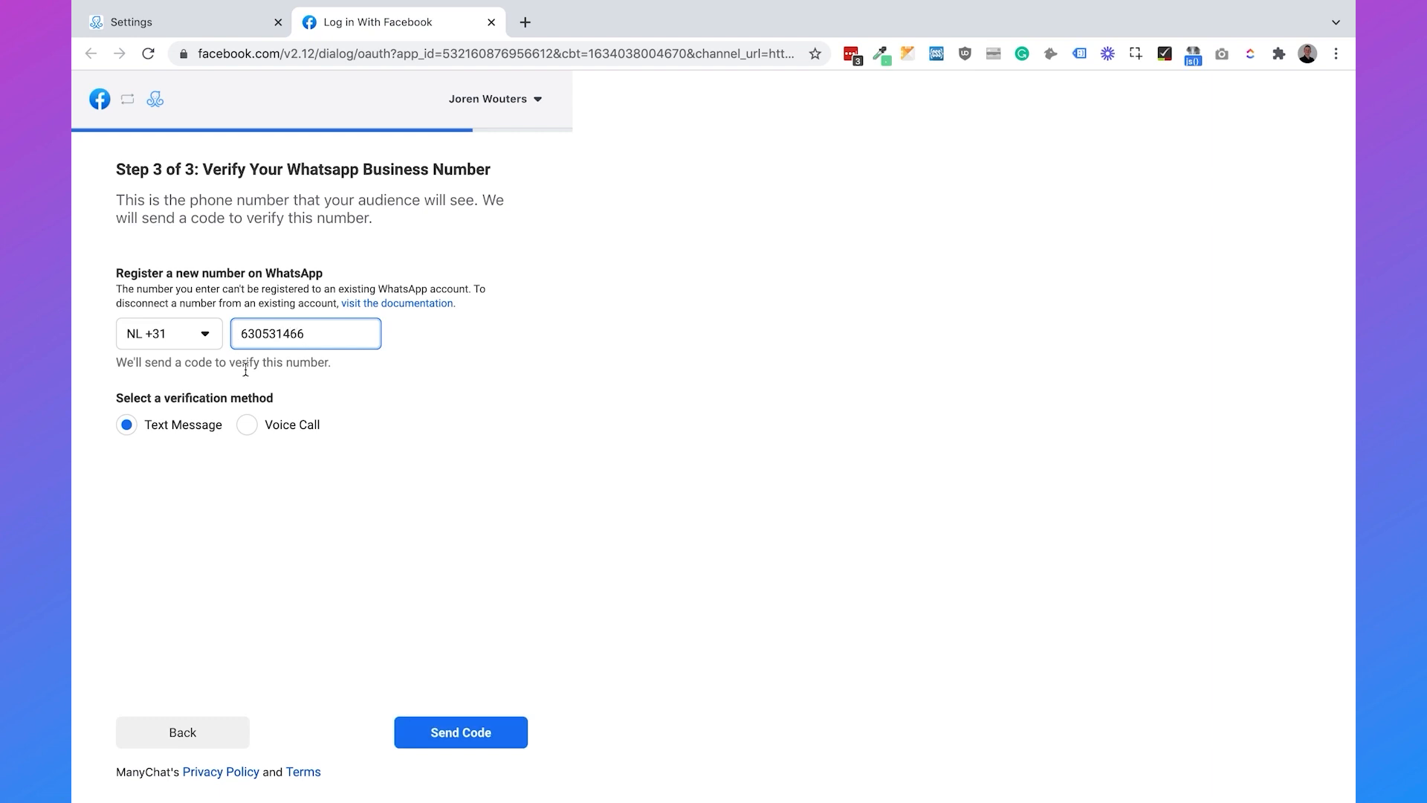
click(423, 439)
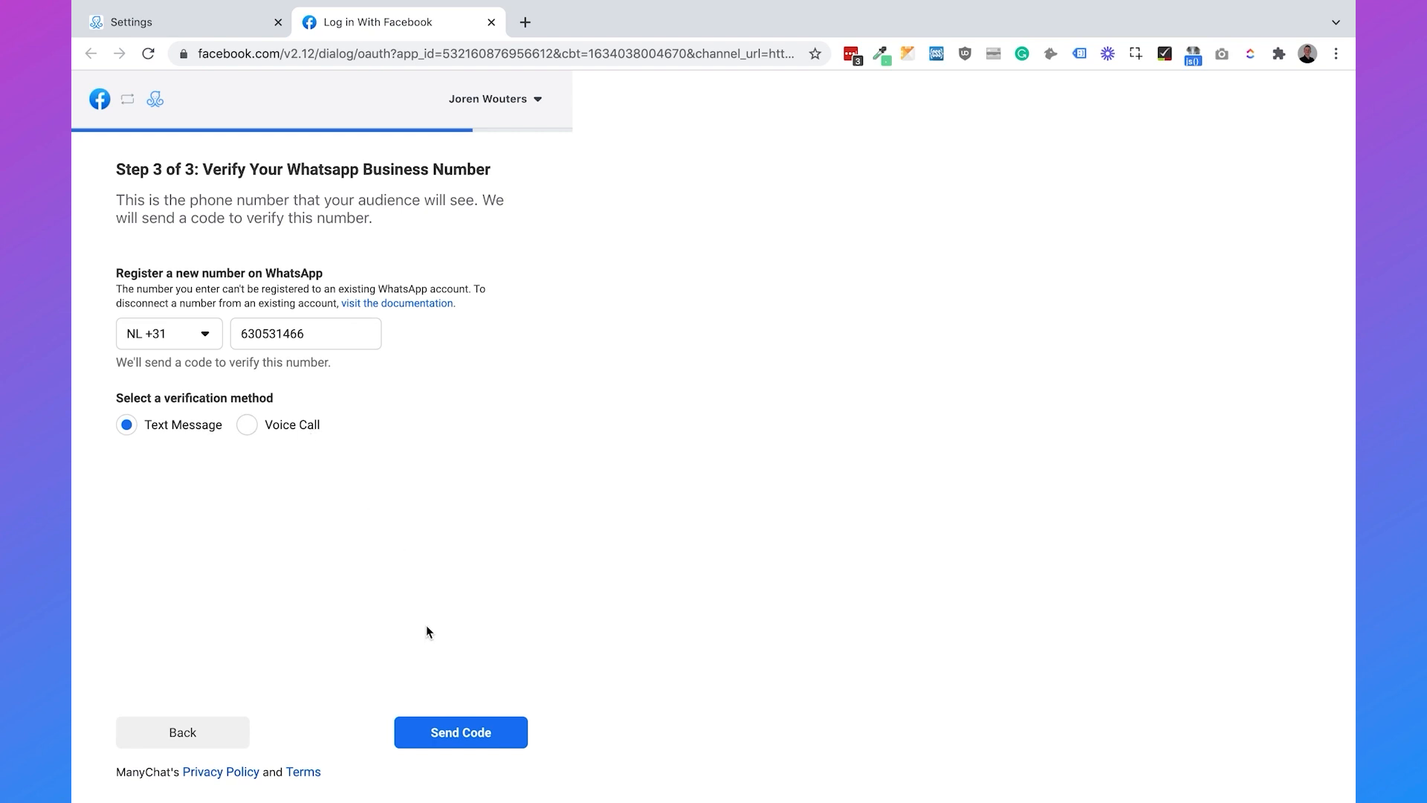
click(471, 734)
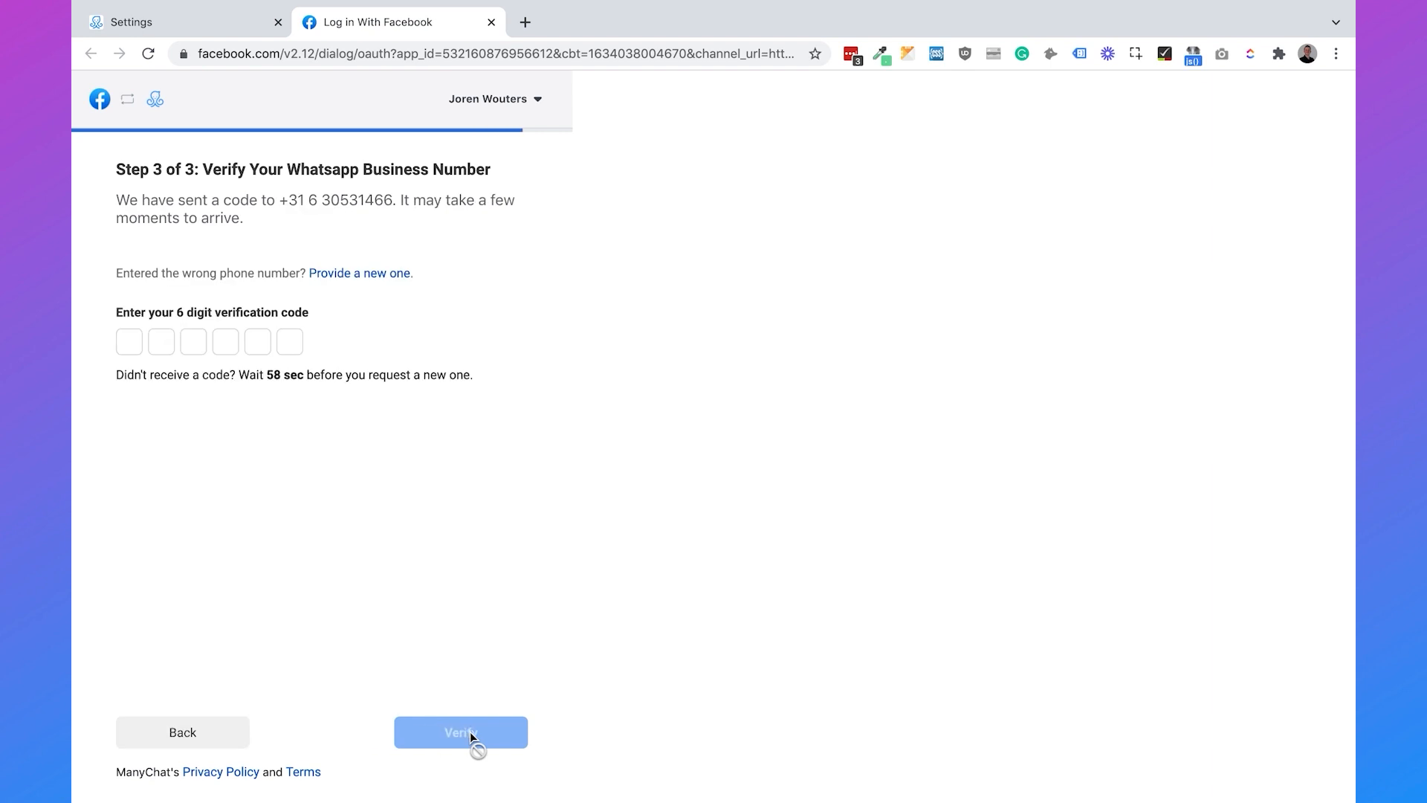
click(458, 734)
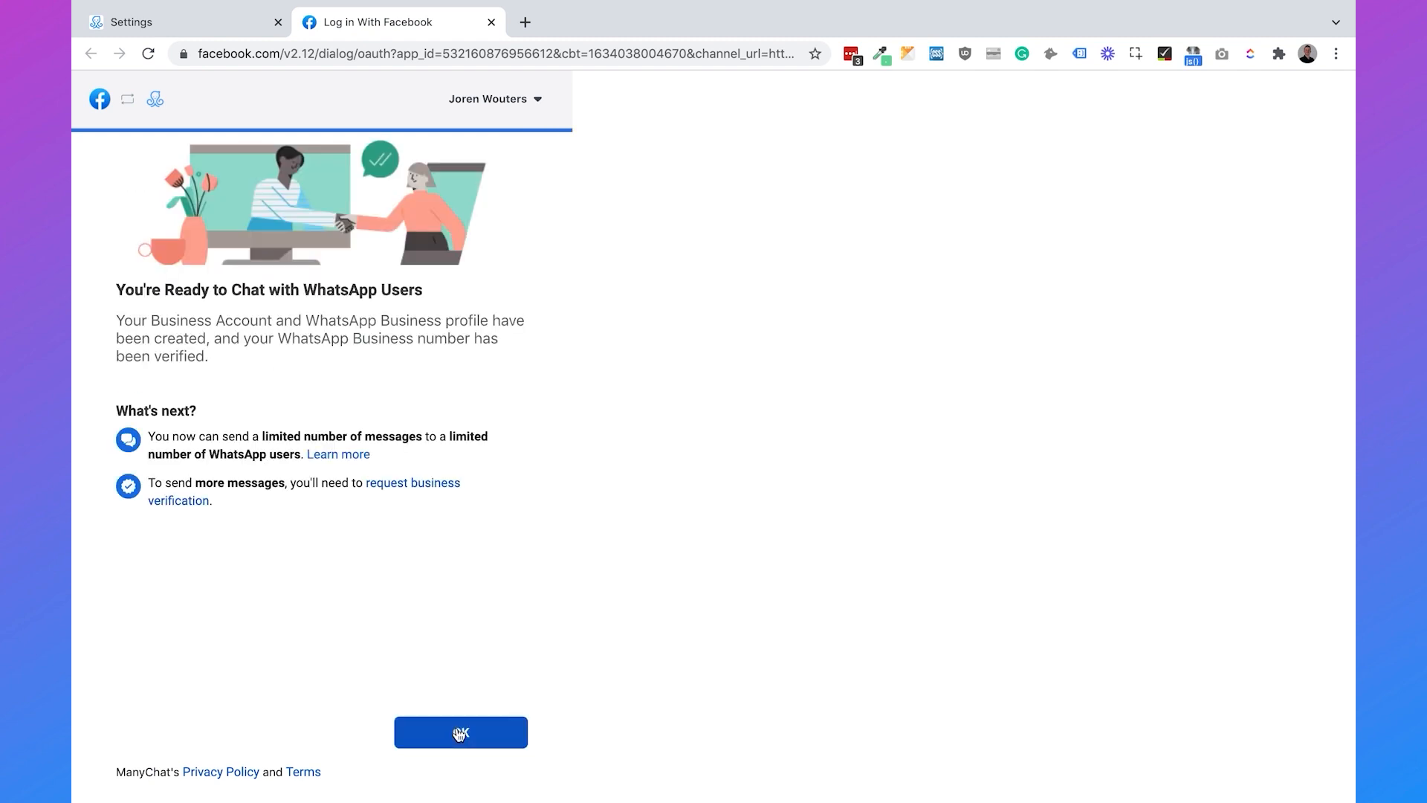
Step: Acknowledge the finished Facebook setup and reload ManyChat's WhatsApp settings page
click(460, 733)
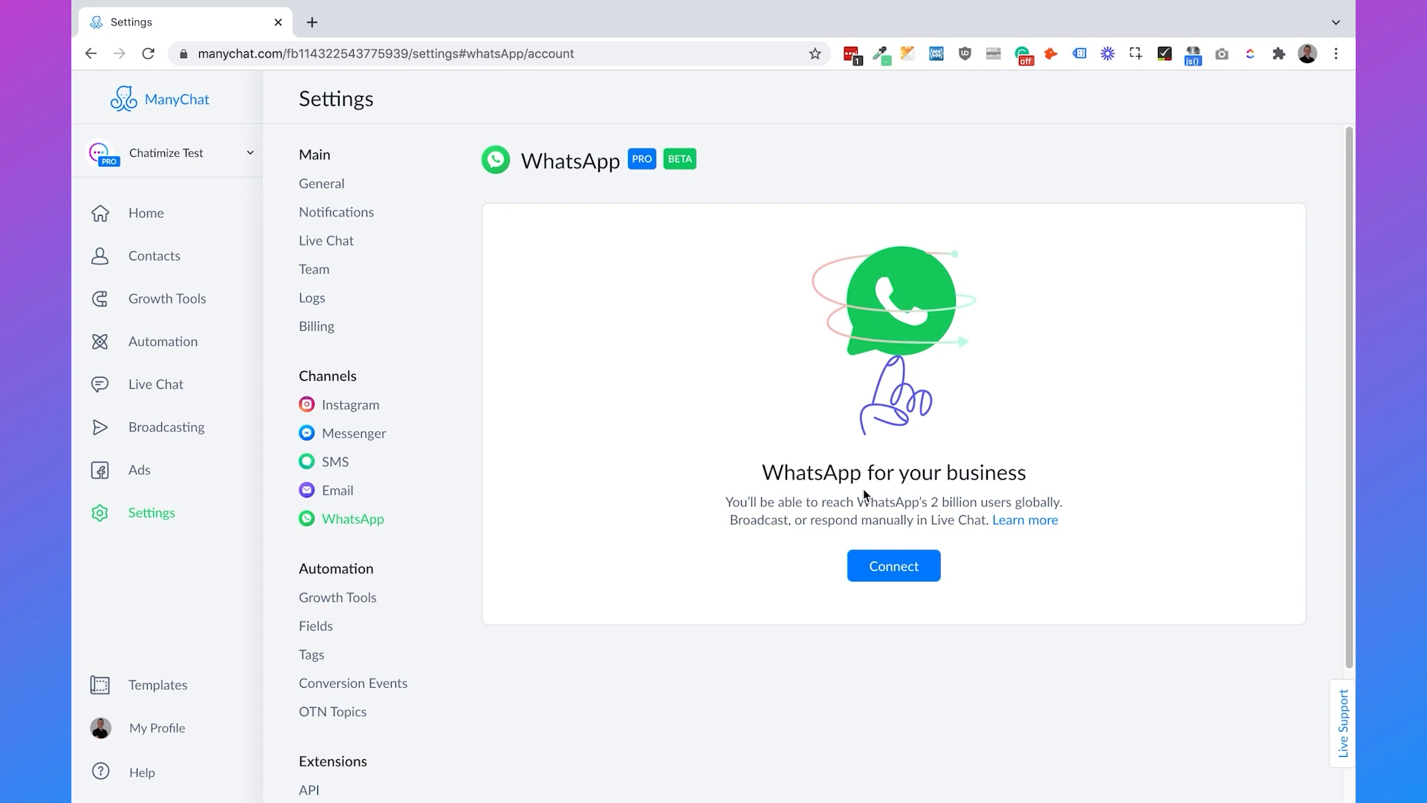
click(666, 55)
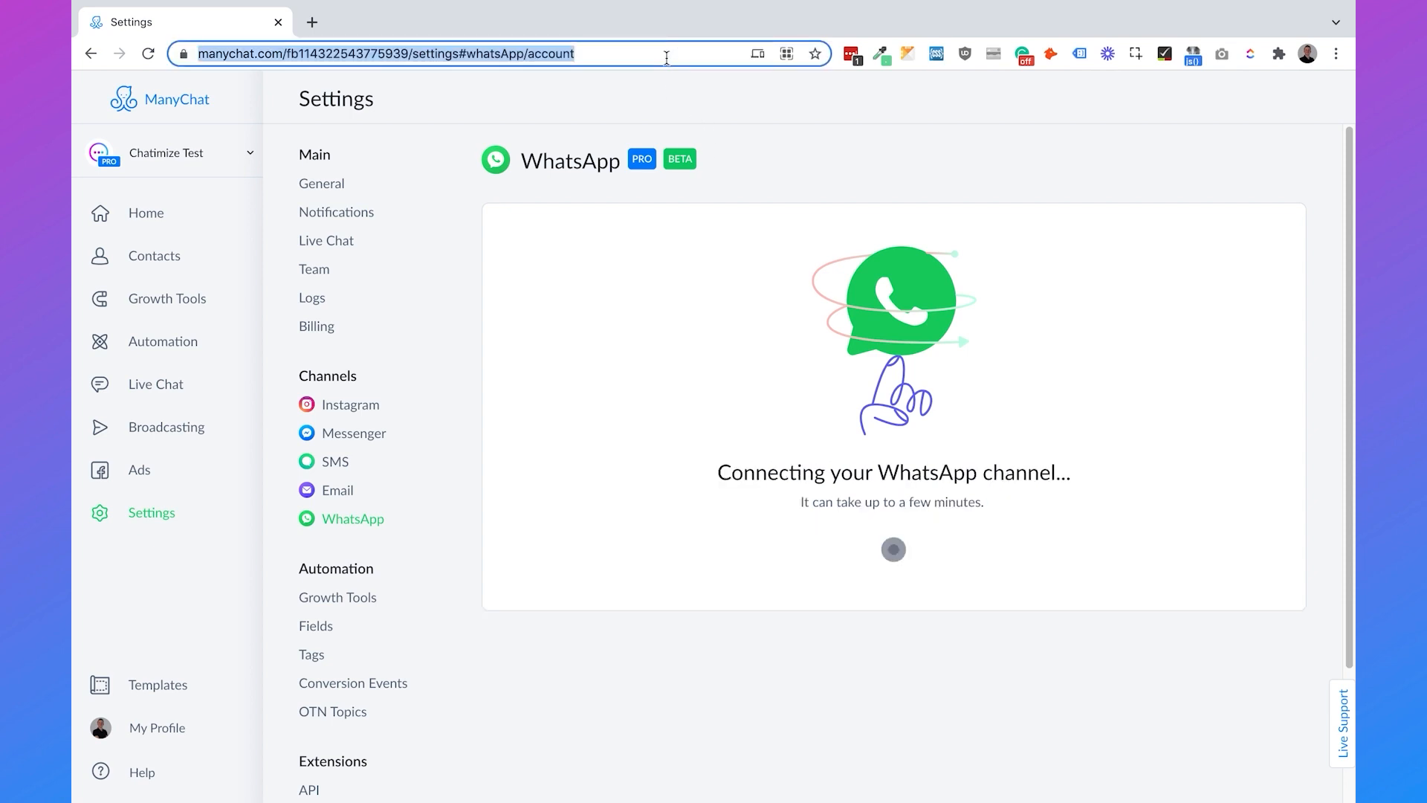
key(Return)
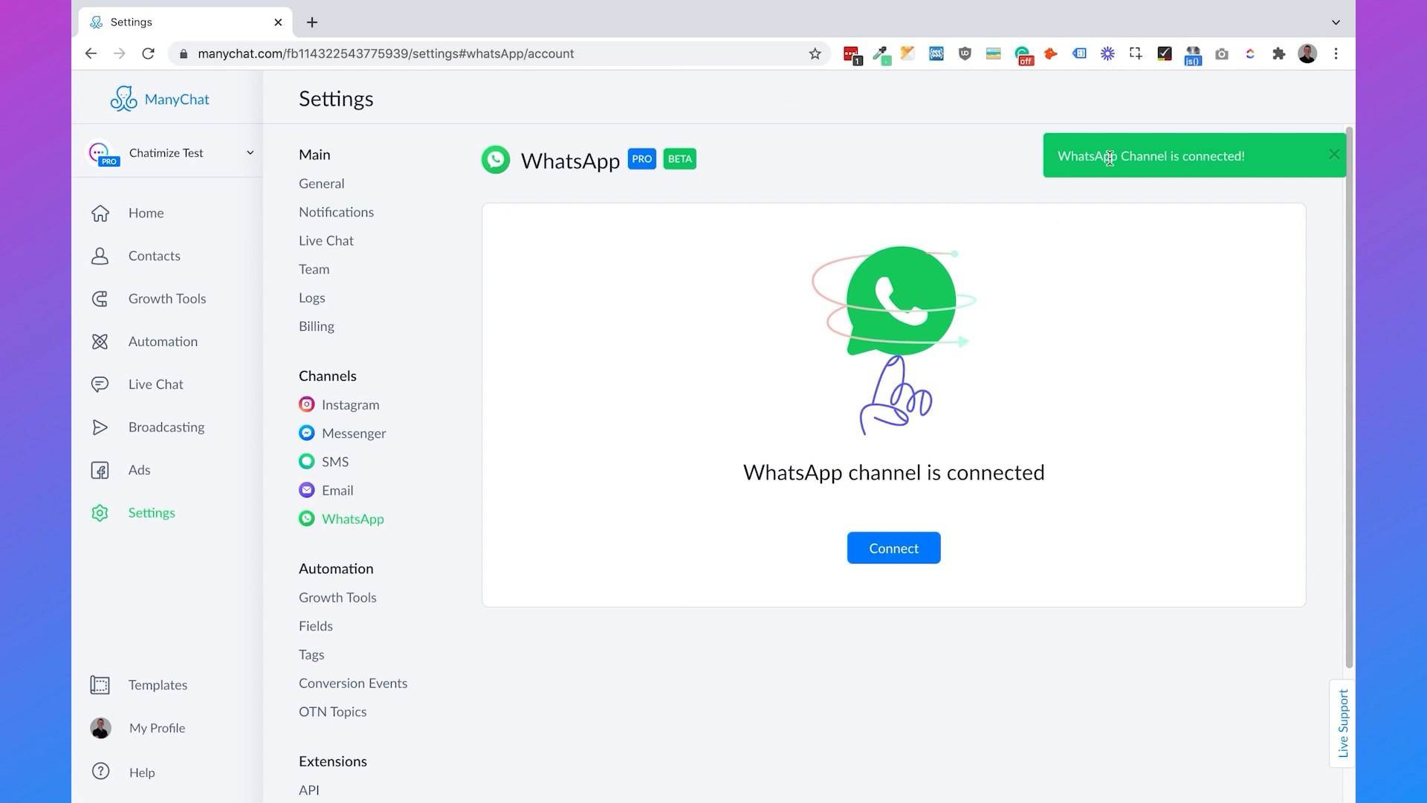
Step: Reload the page and scroll through the connected WhatsApp account settings
click(717, 54)
key(Return)
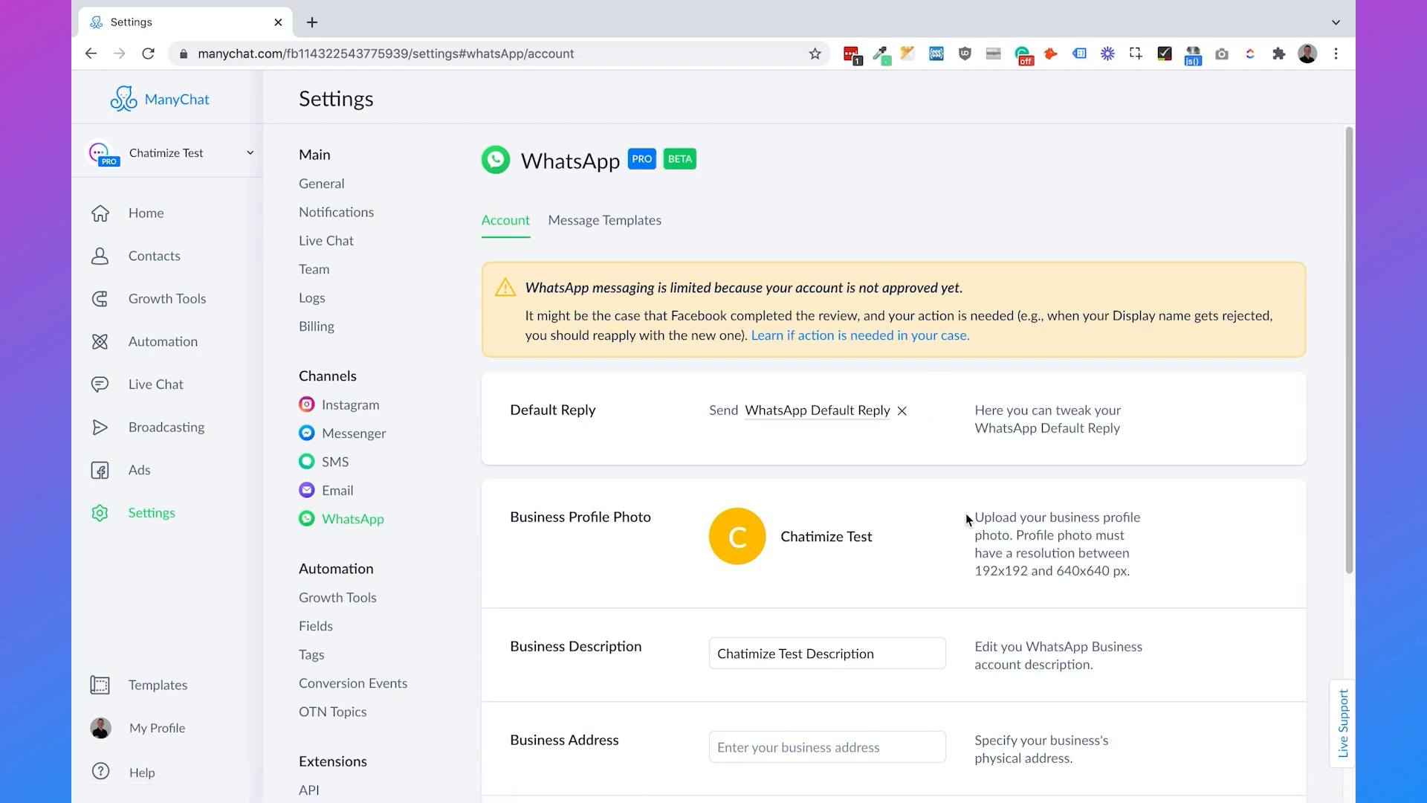
scroll(968, 516, down, 2)
scroll(613, 383, down, 2)
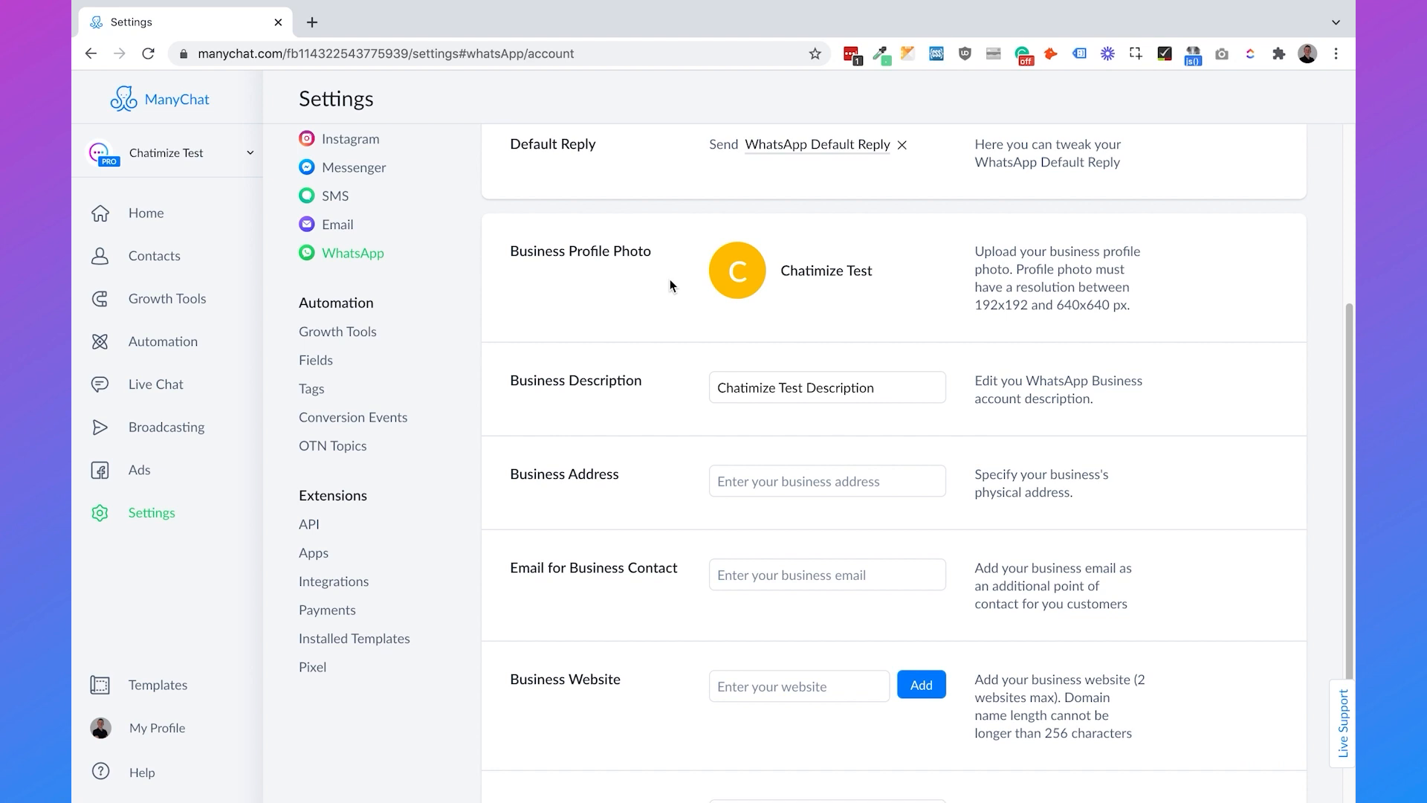
scroll(663, 385, down, 1)
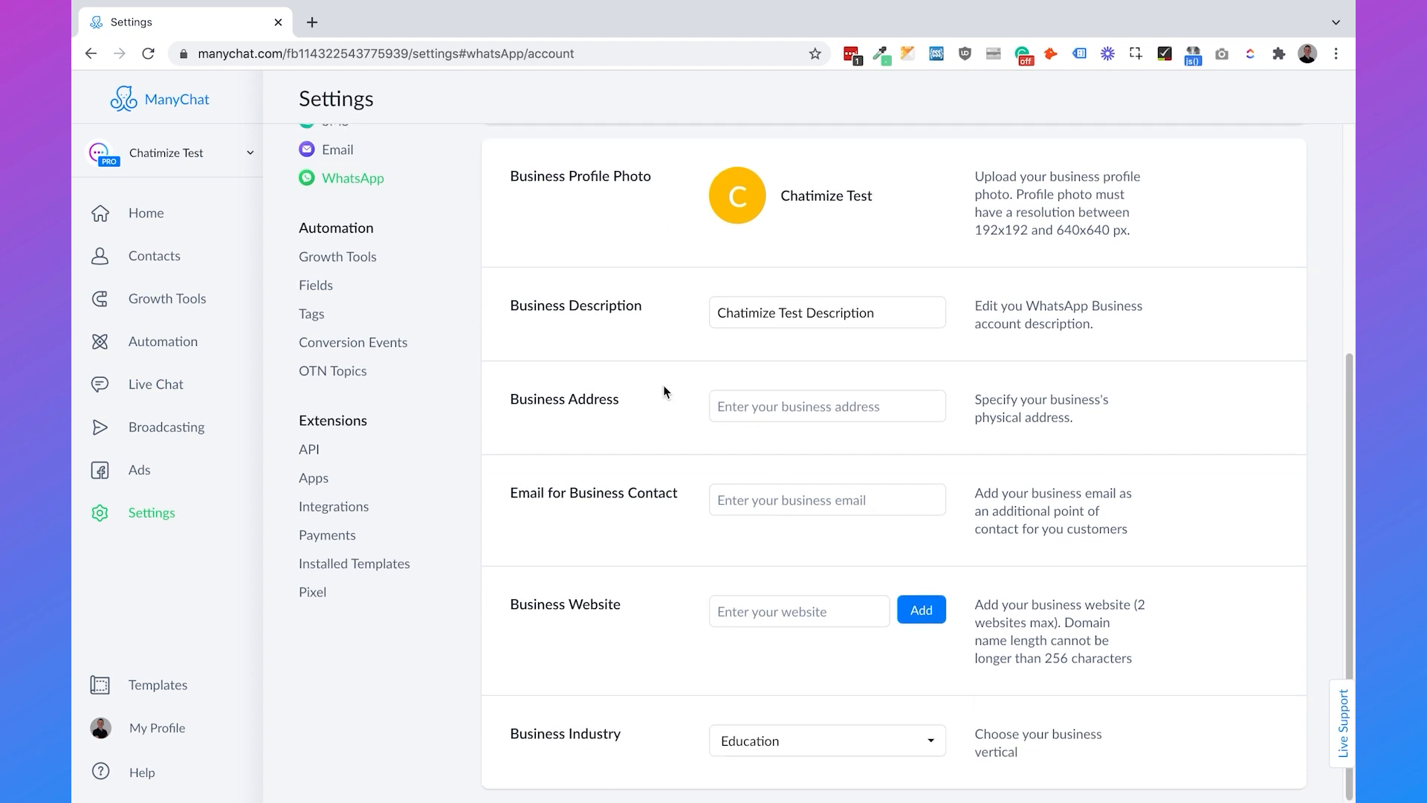
scroll(641, 490, up, 5)
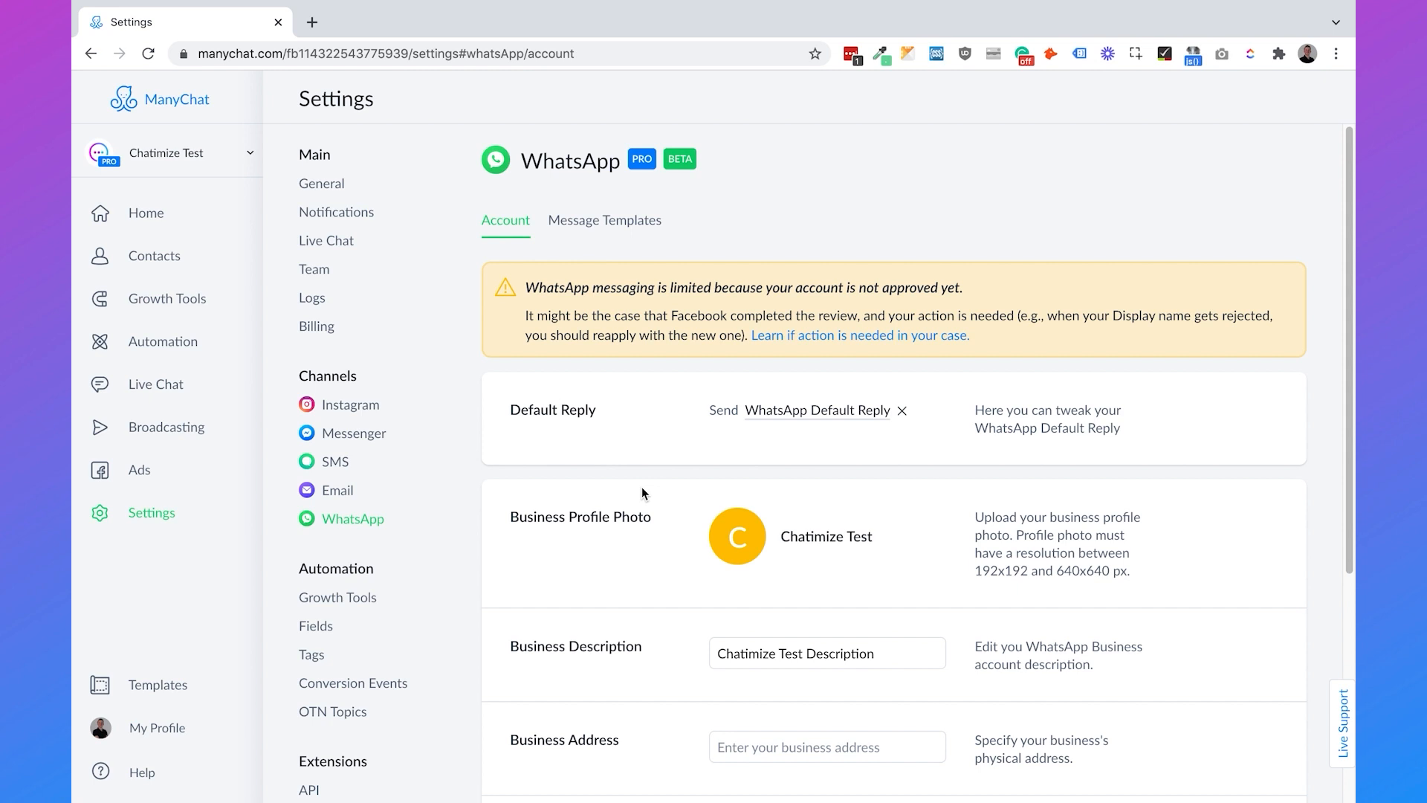
Step: Create a blank flow in Automation and rename it 'Welcome Message WhatsApp'
click(205, 356)
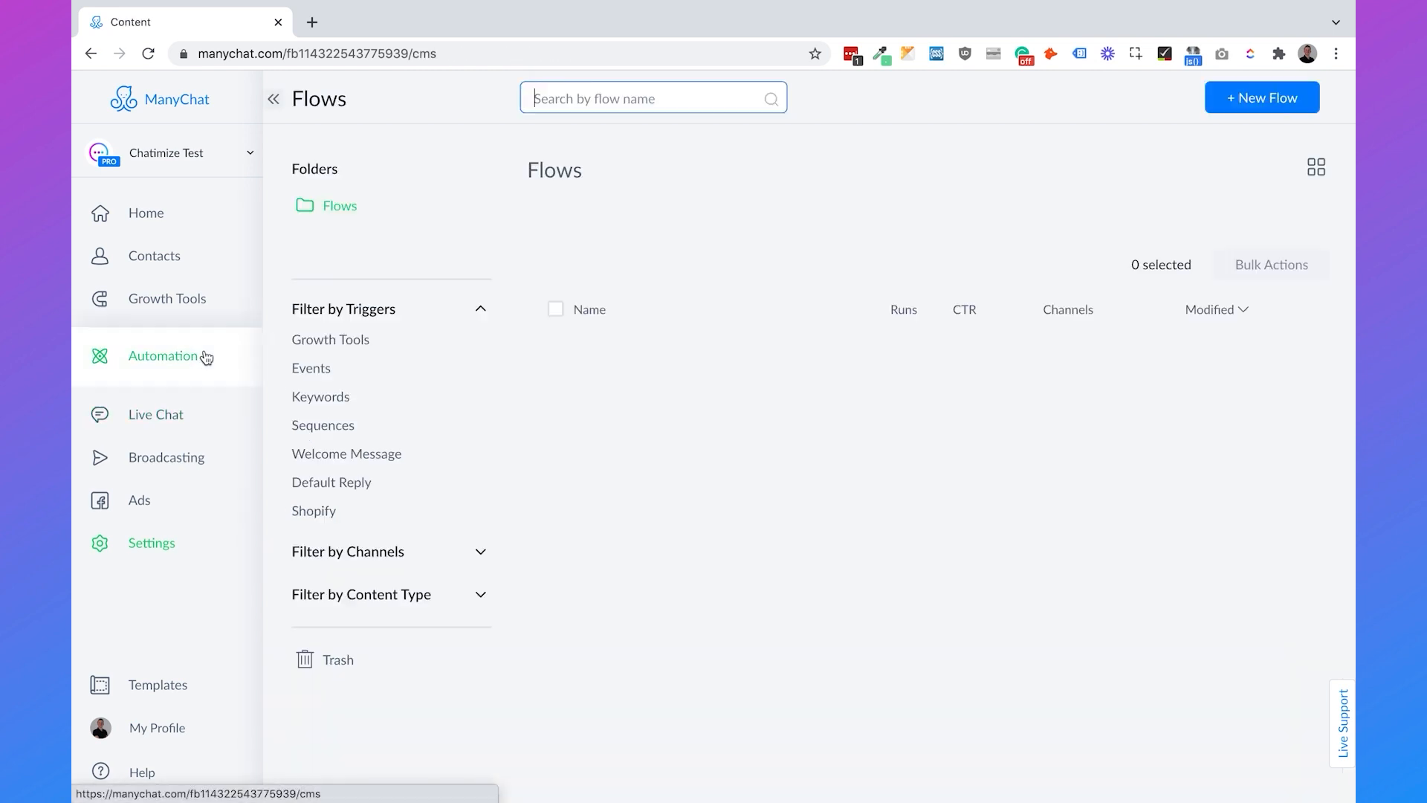
click(1245, 100)
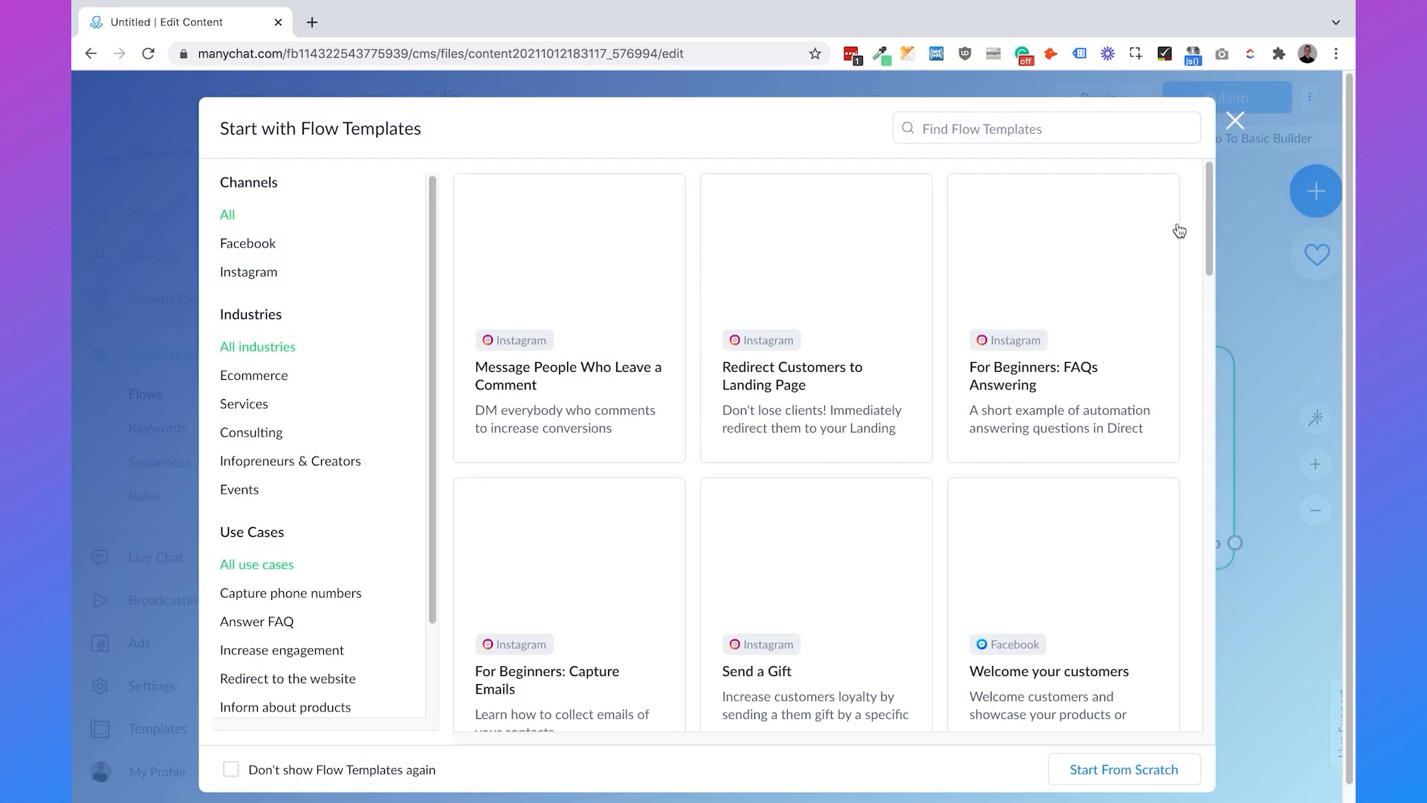
click(1237, 120)
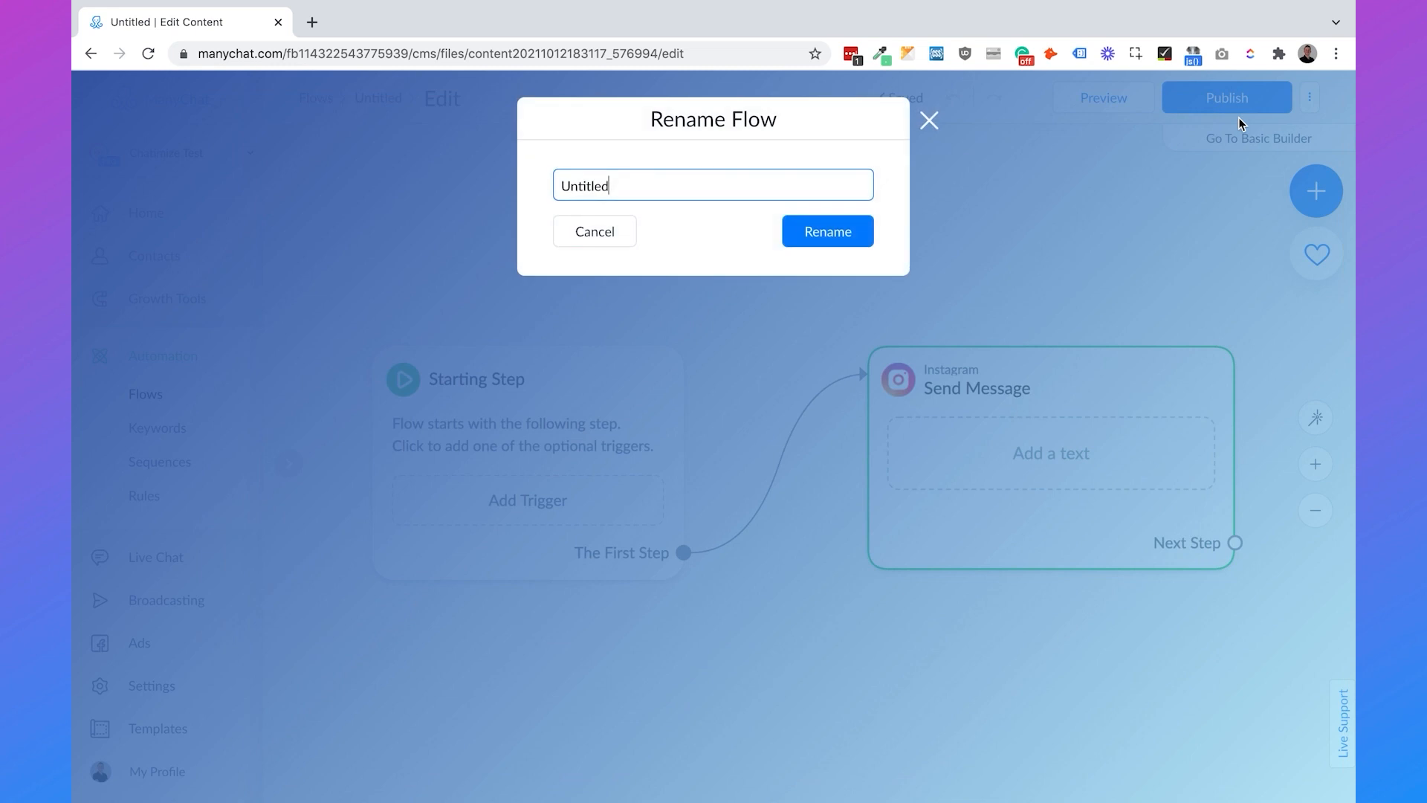
key(super+a)
key(BackSpace)
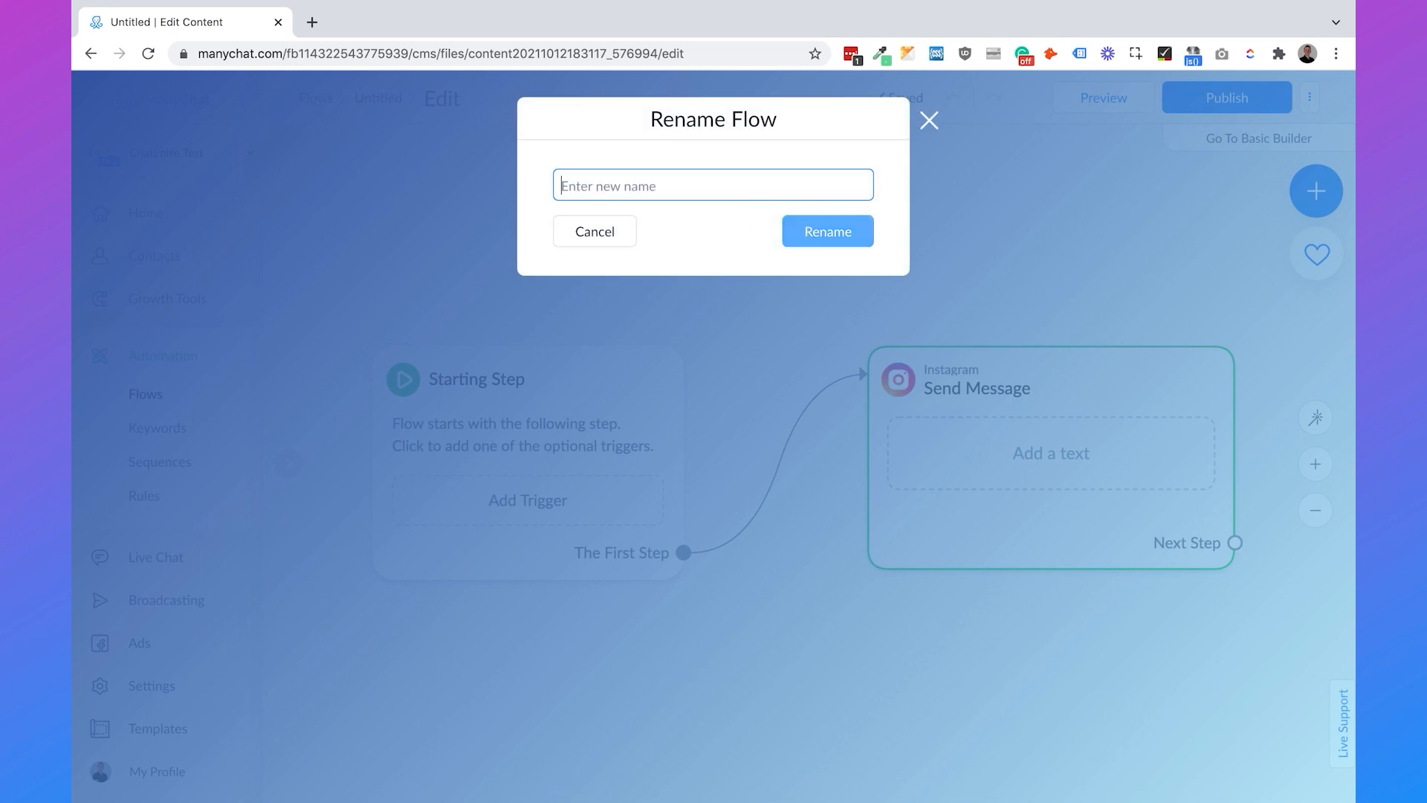
text(Welcome Mes)
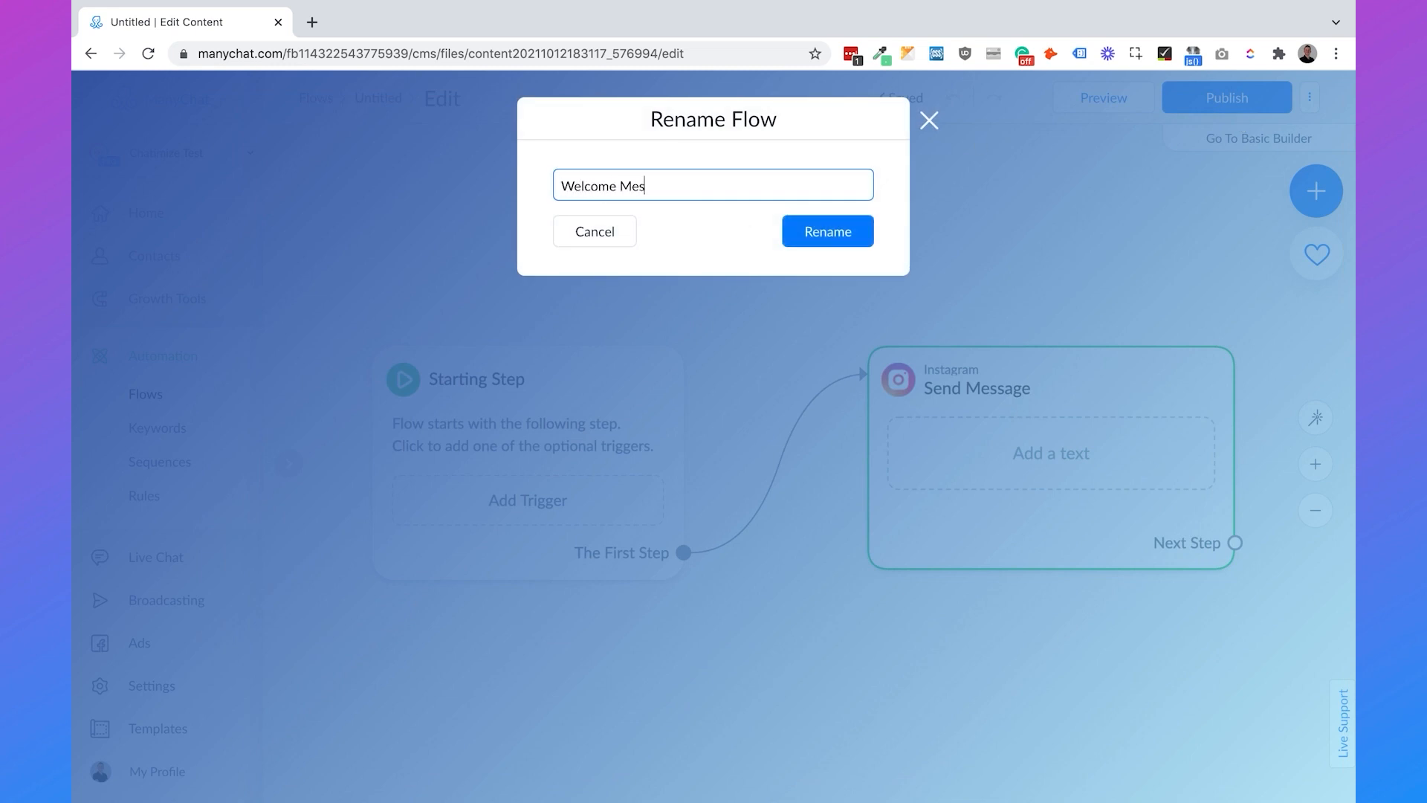
text(sage WhatsApp)
key(Return)
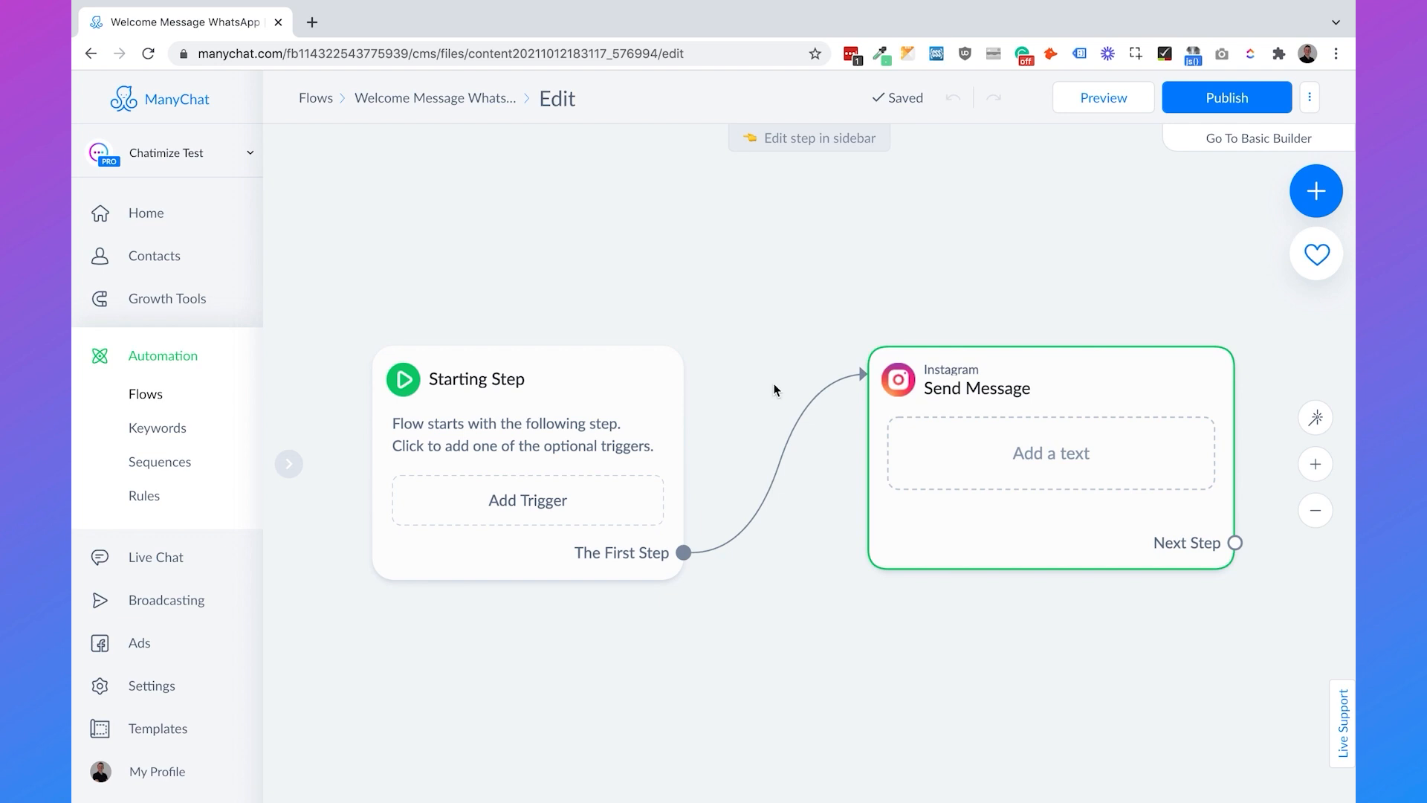
Step: Add a WhatsApp Keyword trigger to the Starting Step
click(561, 511)
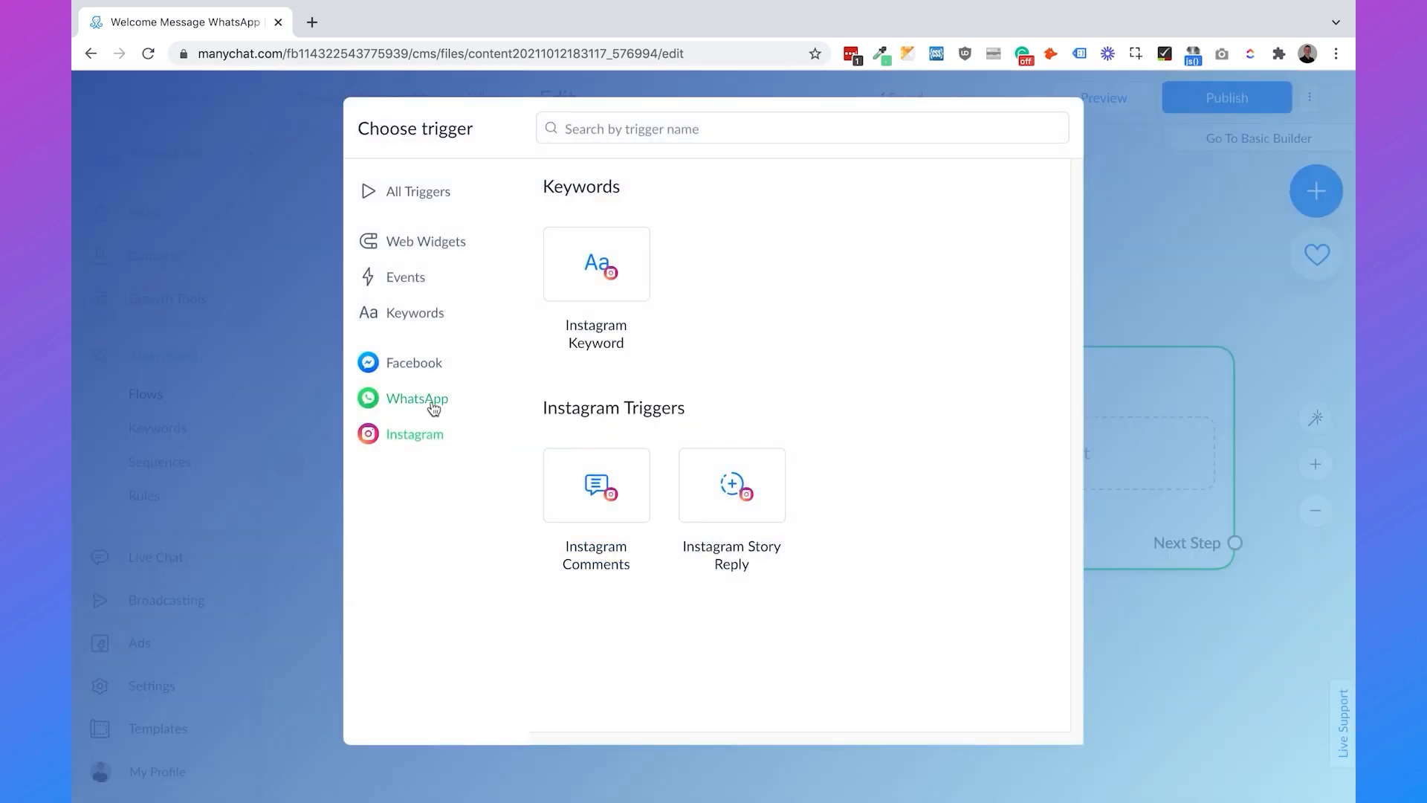
click(433, 407)
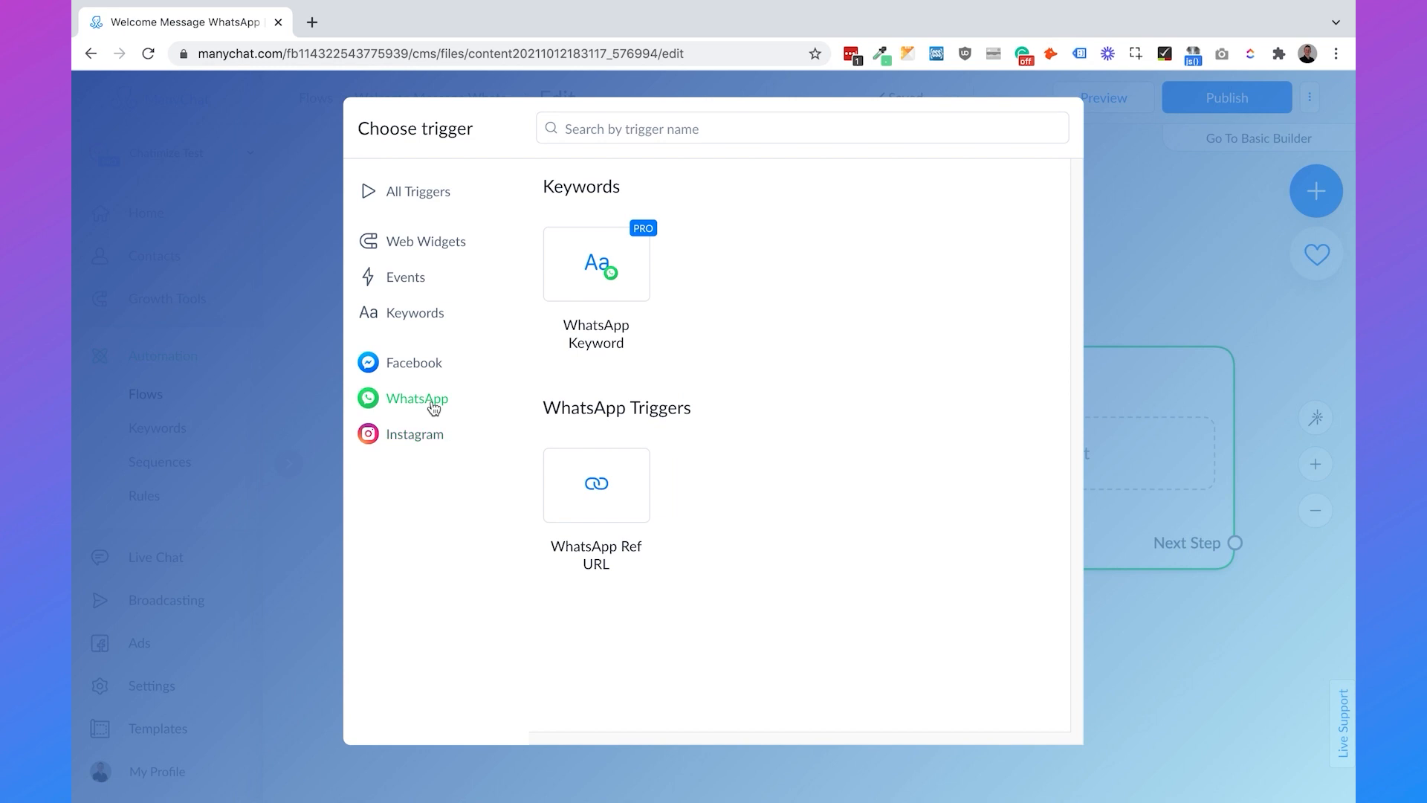
click(609, 272)
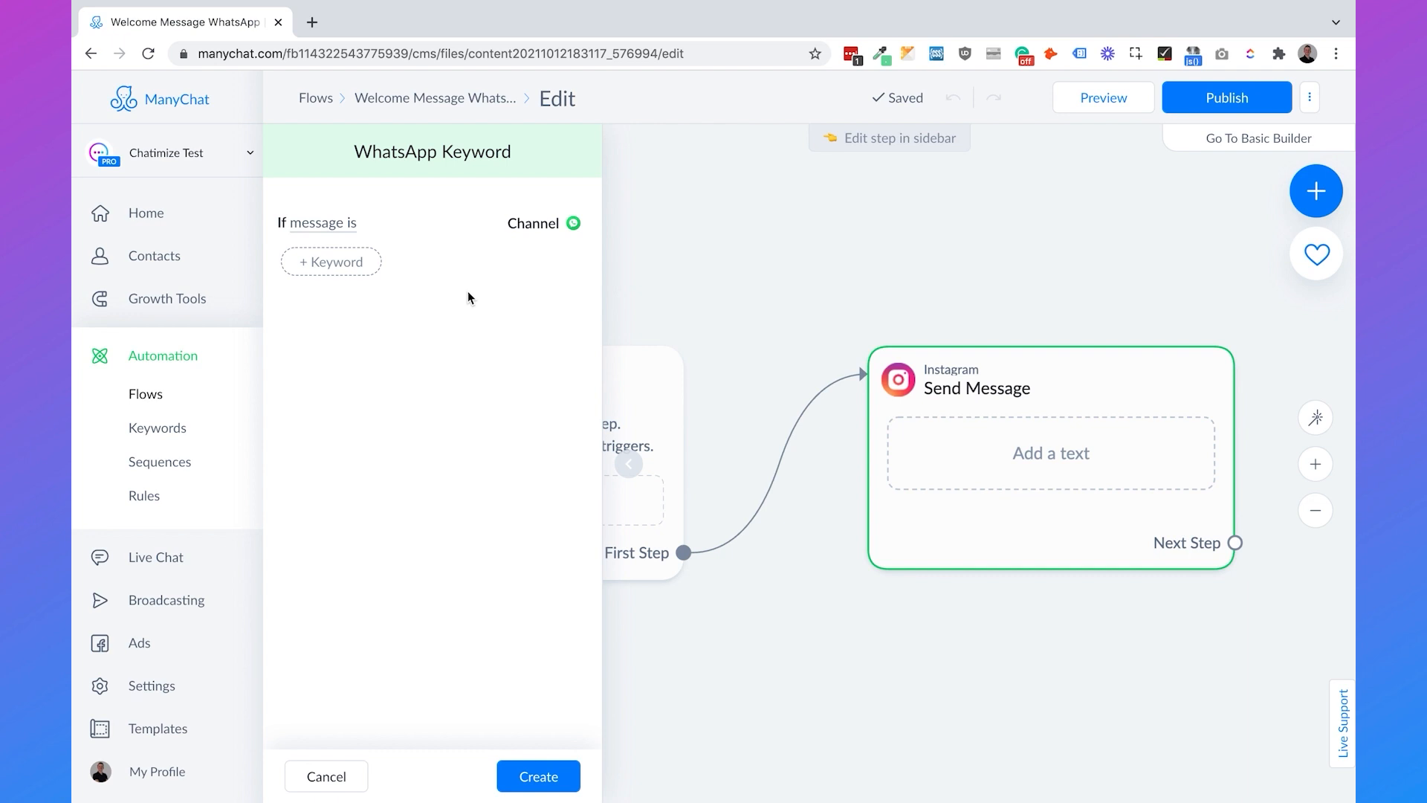
Step: Make the trigger fire on the keywords hey, hi and hello, and create it
click(367, 265)
text(hey)
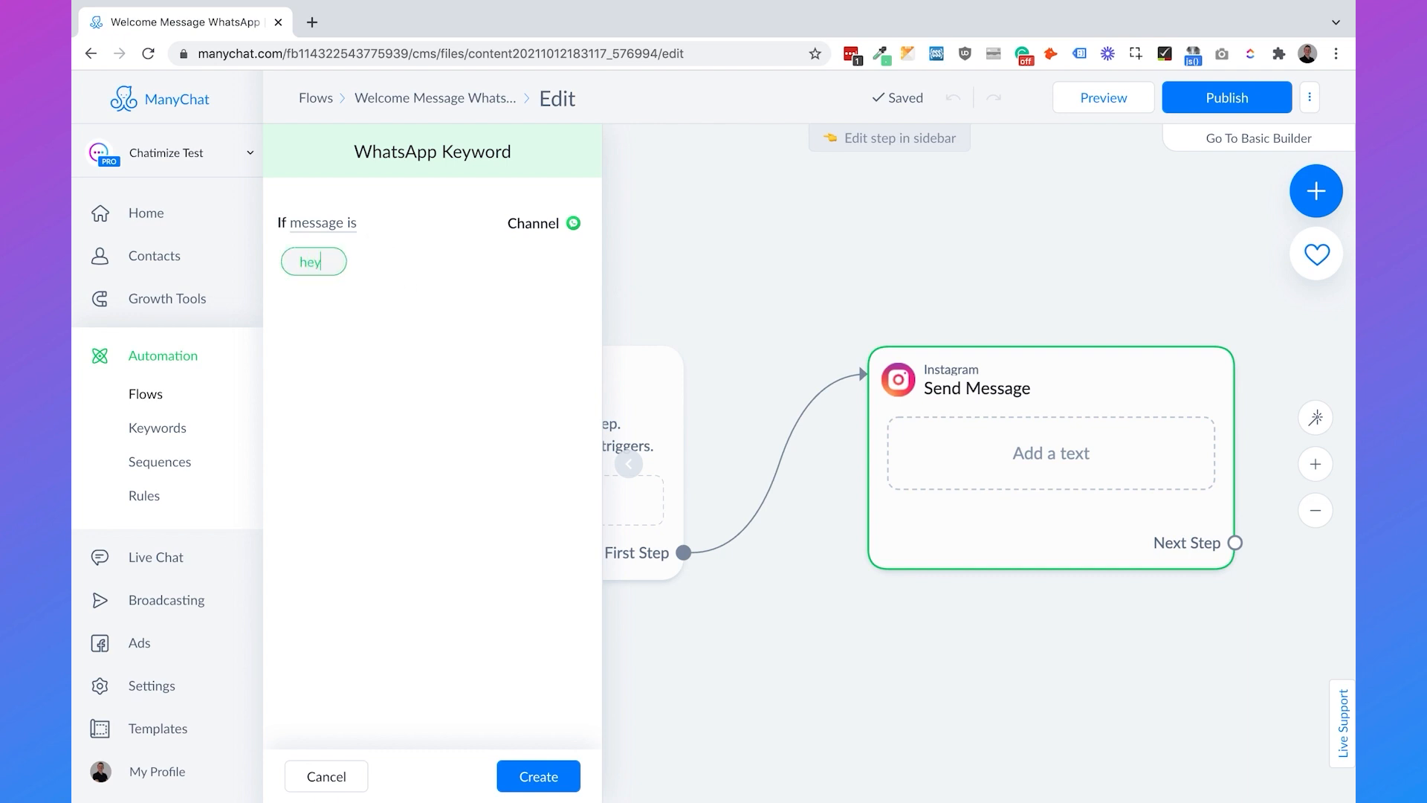
key(Return)
click(339, 300)
text(hi)
key(Return)
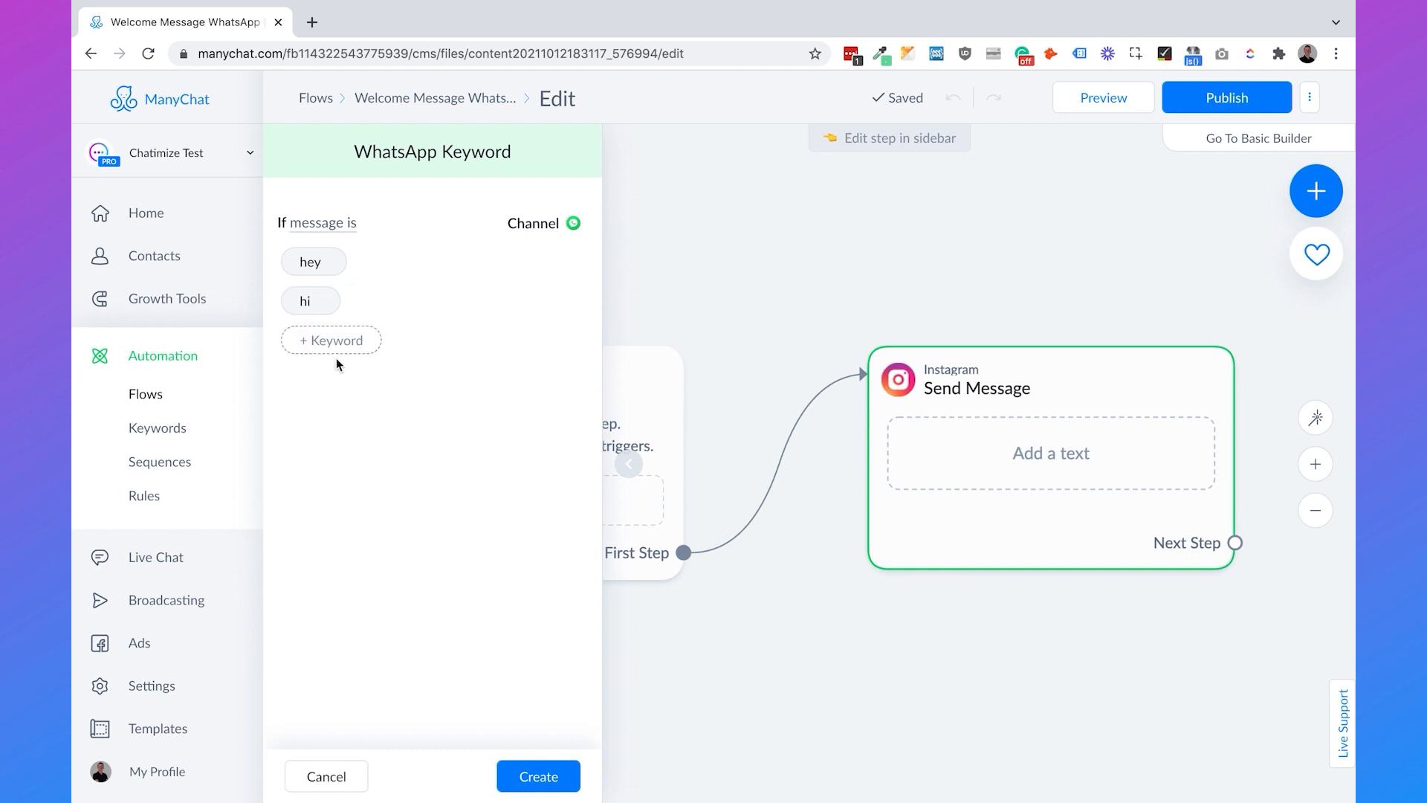
click(327, 340)
text(hello)
key(Return)
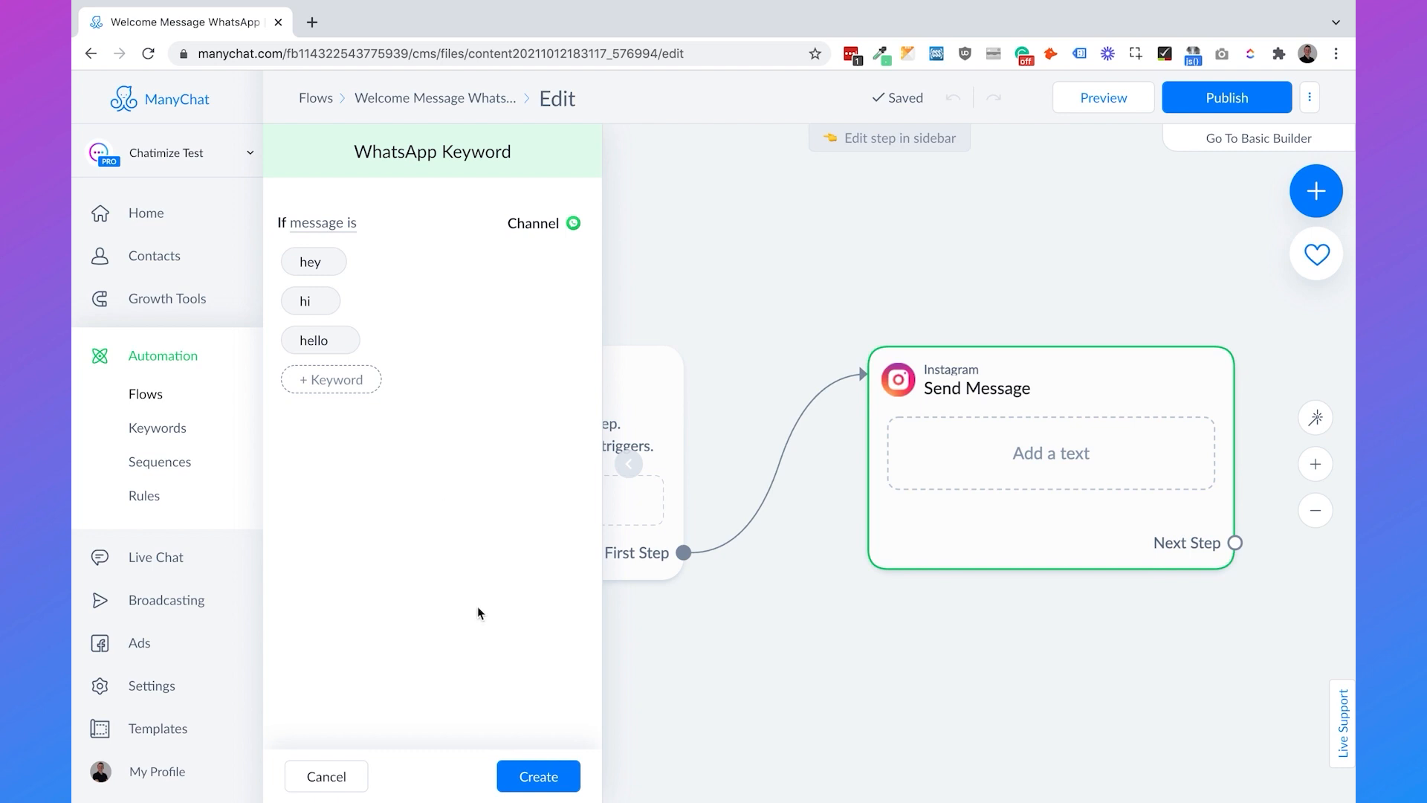
click(532, 776)
click(788, 692)
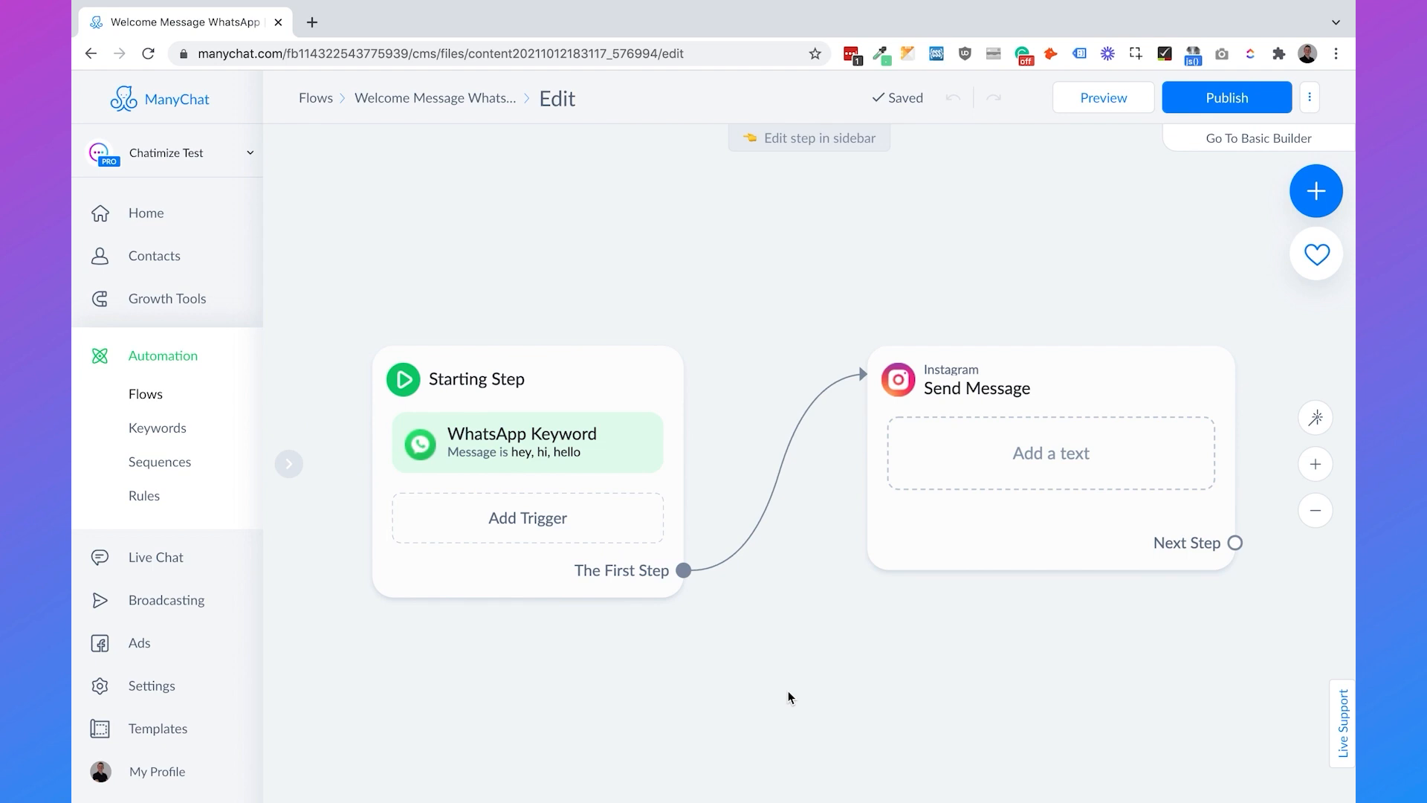
drag(789, 697, 556, 582)
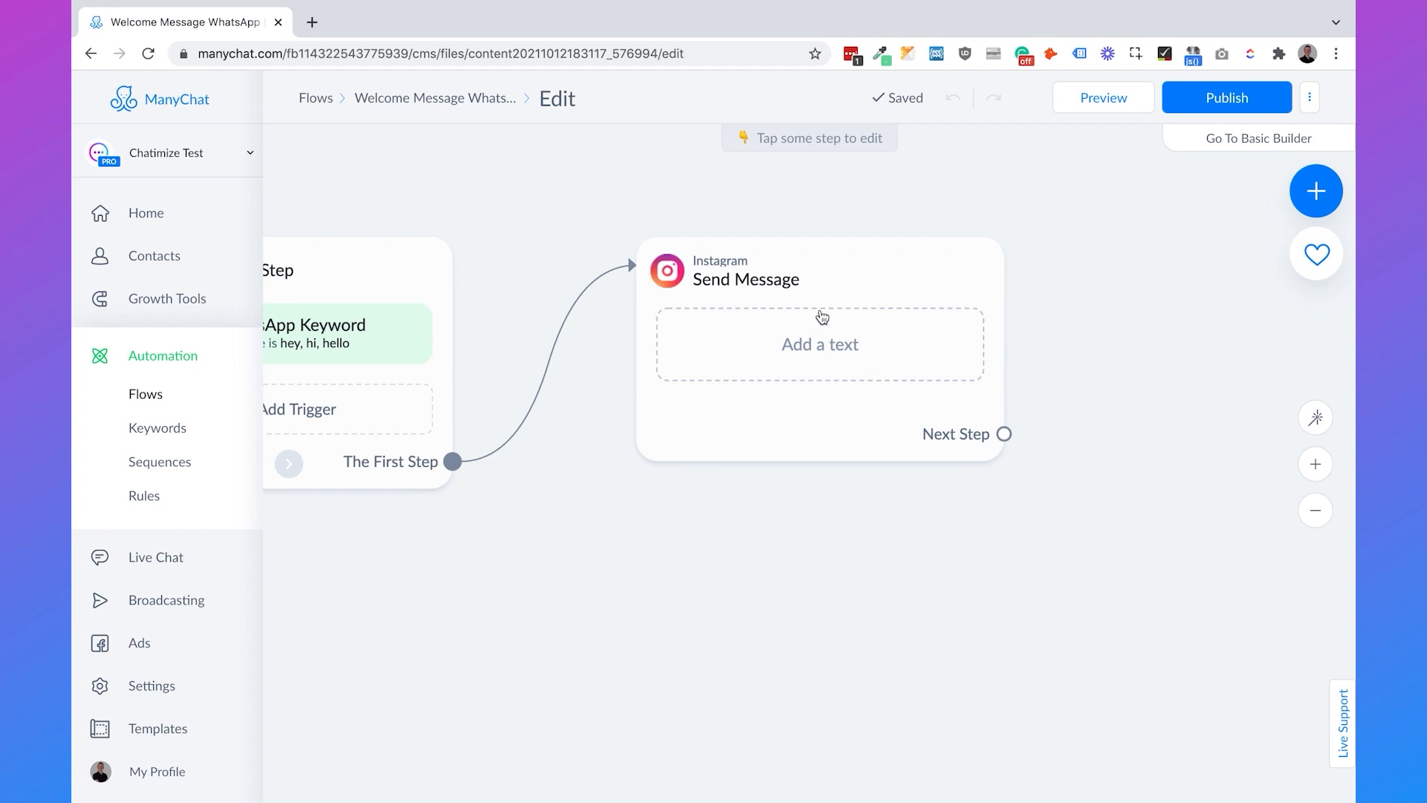
Step: Connect a new WhatsApp Send Message step to the first step
click(453, 461)
click(640, 556)
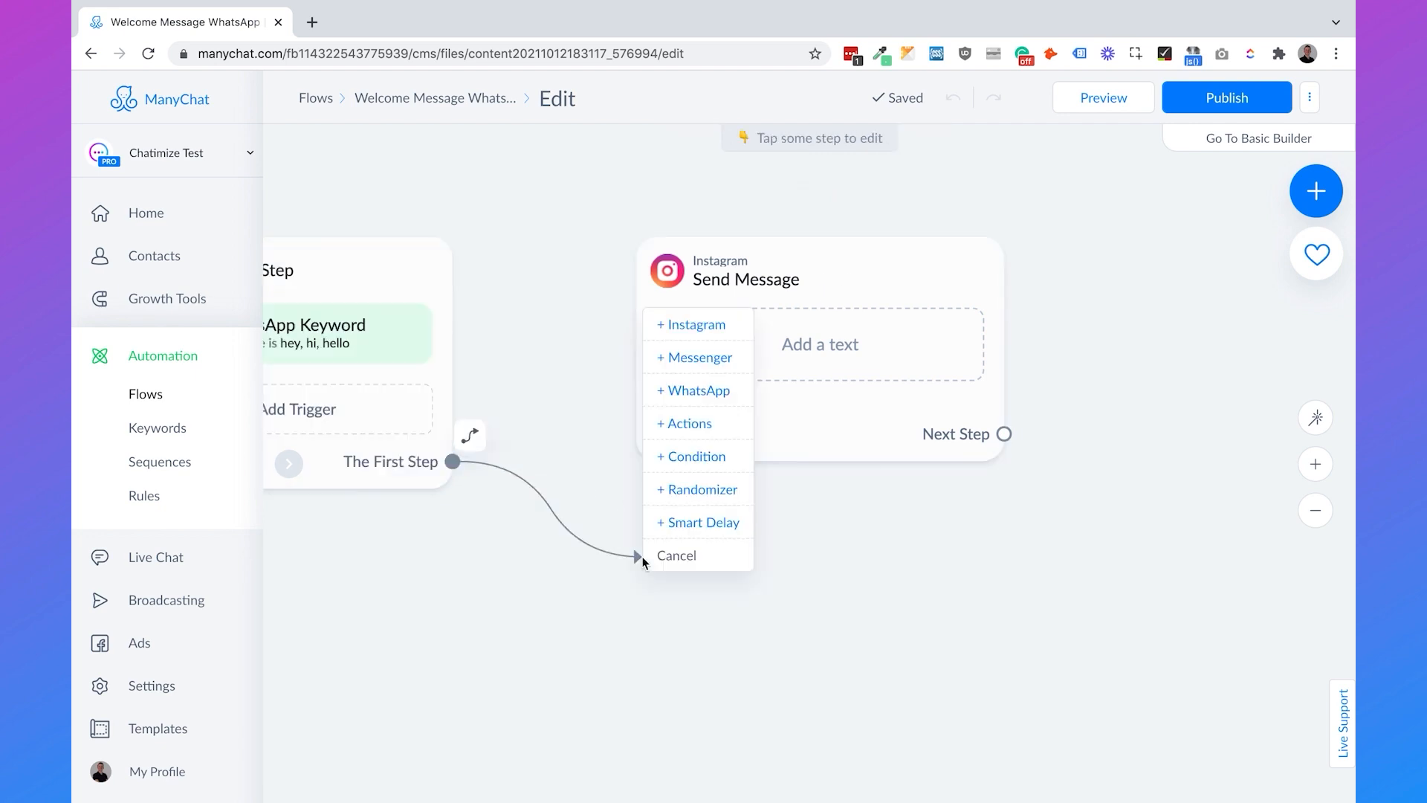
click(695, 391)
Step: Delete the Instagram Send Message card and open the new WhatsApp message in its place
click(829, 303)
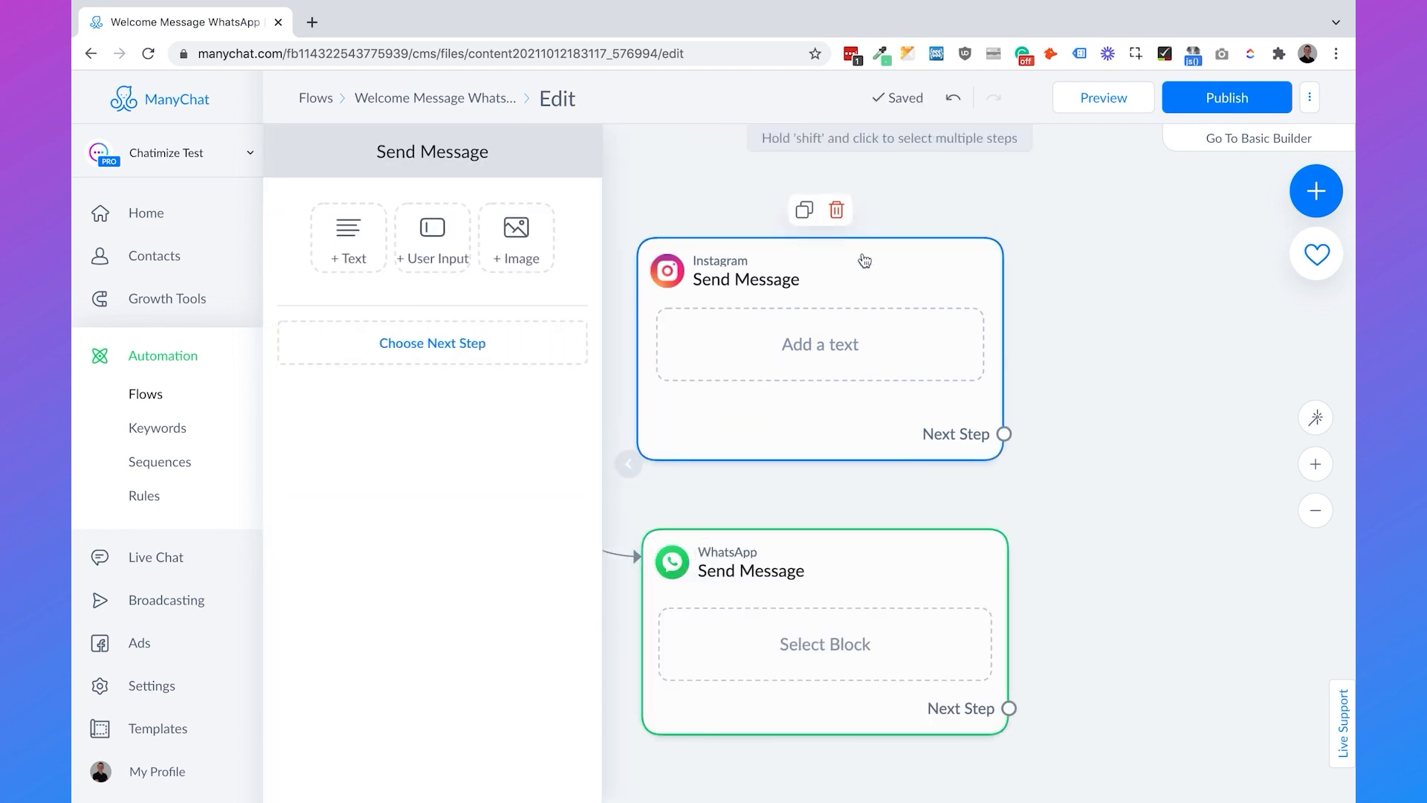
click(838, 211)
click(853, 190)
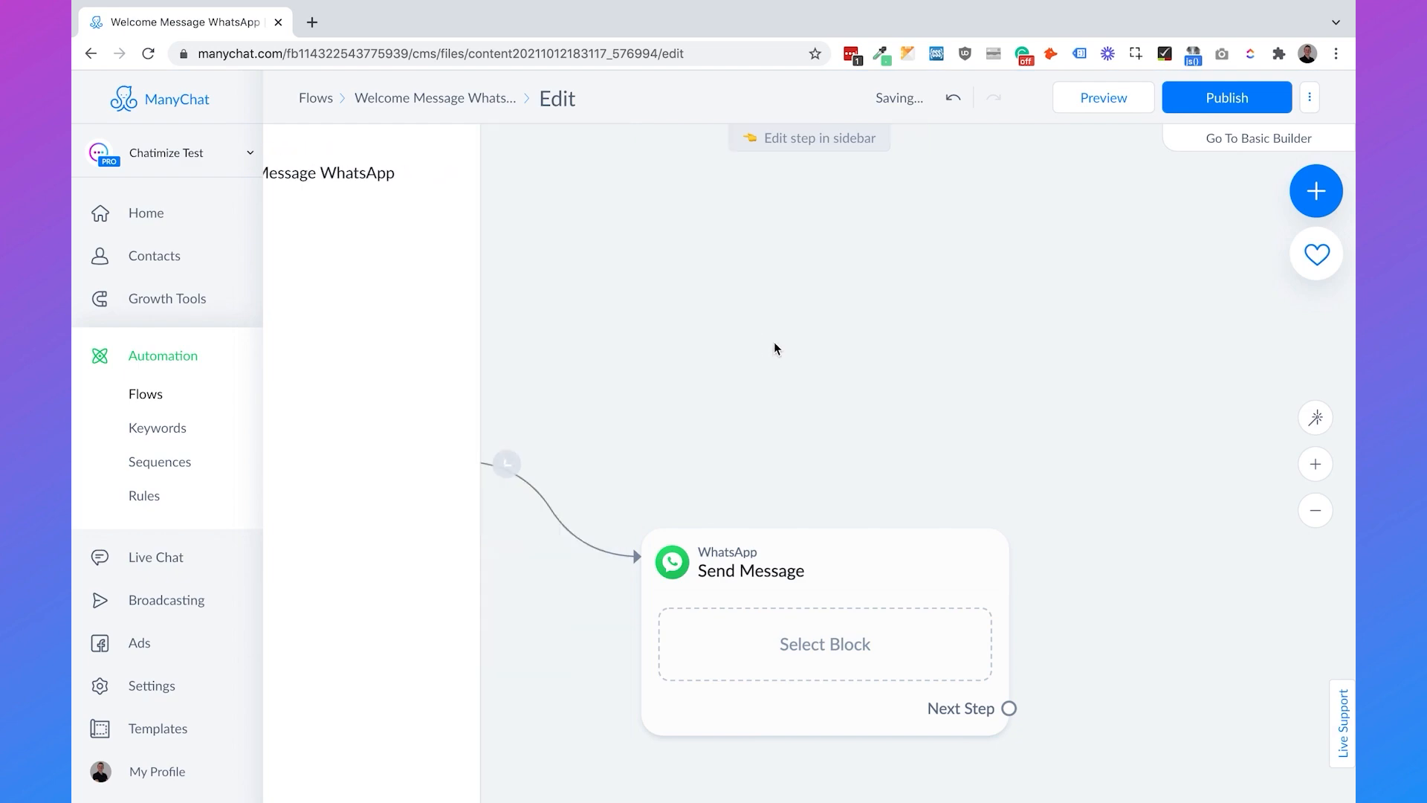
drag(793, 570, 796, 261)
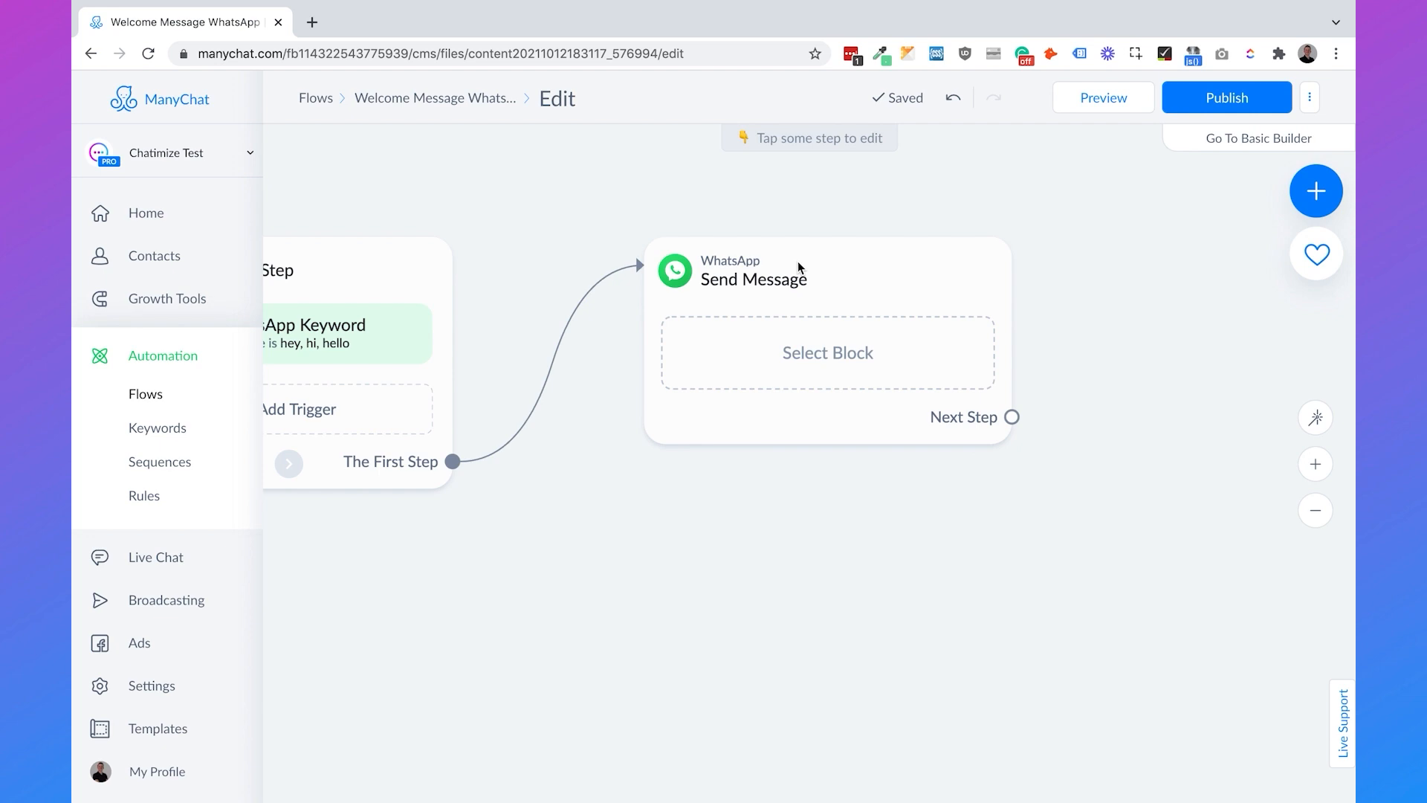
click(791, 351)
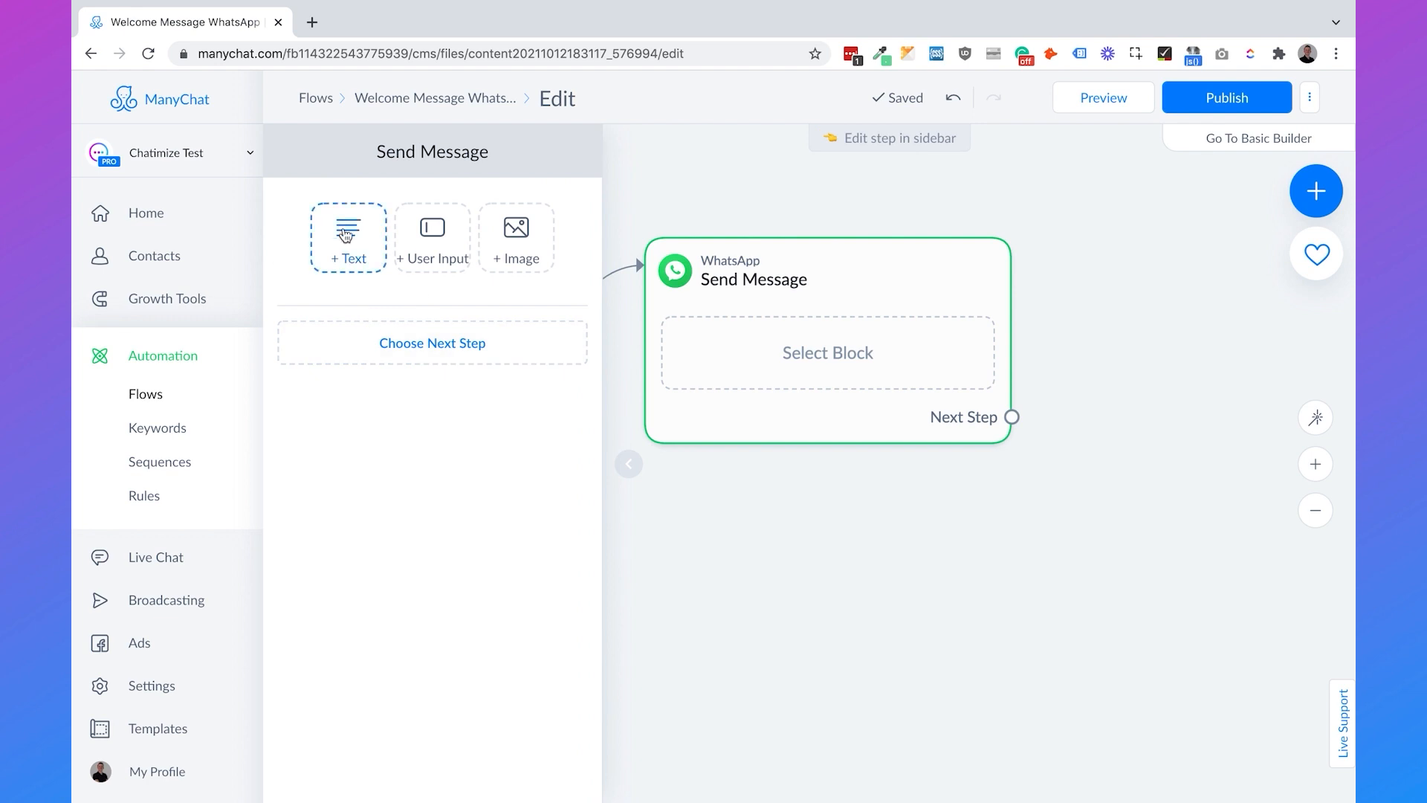
Step: Make the message a User Input question: "Hey, I'm the chatbot of Chatimize. What is your name?"
click(340, 228)
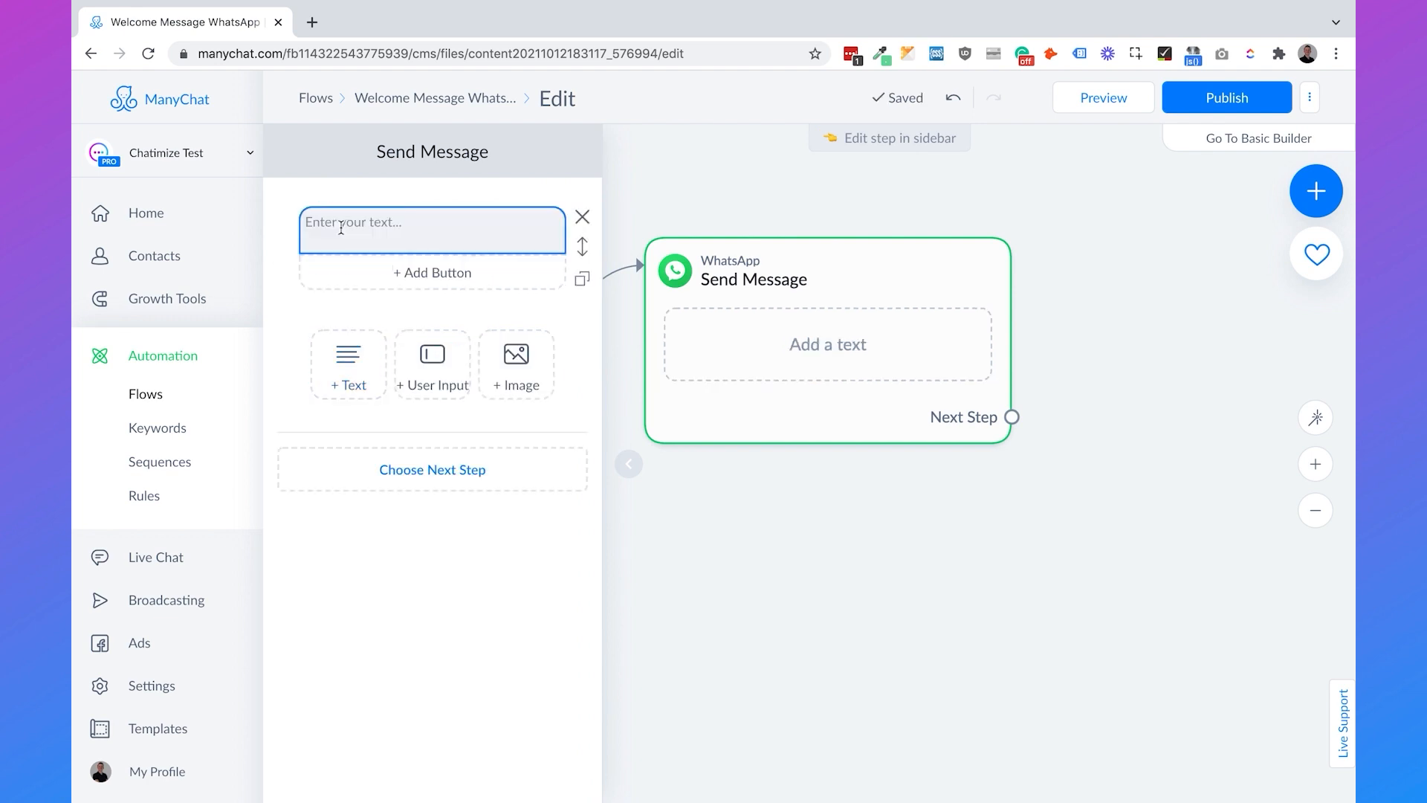
click(433, 364)
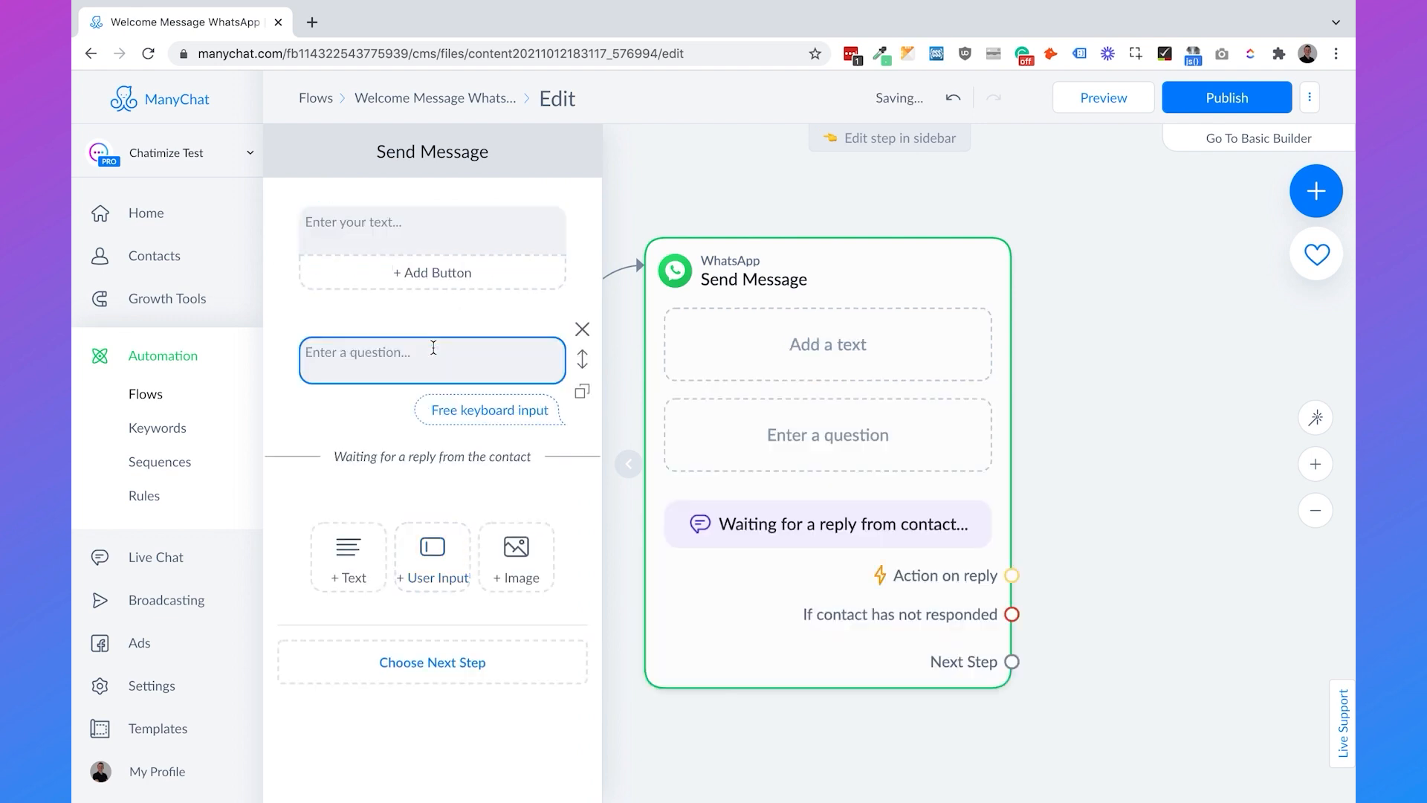
click(583, 217)
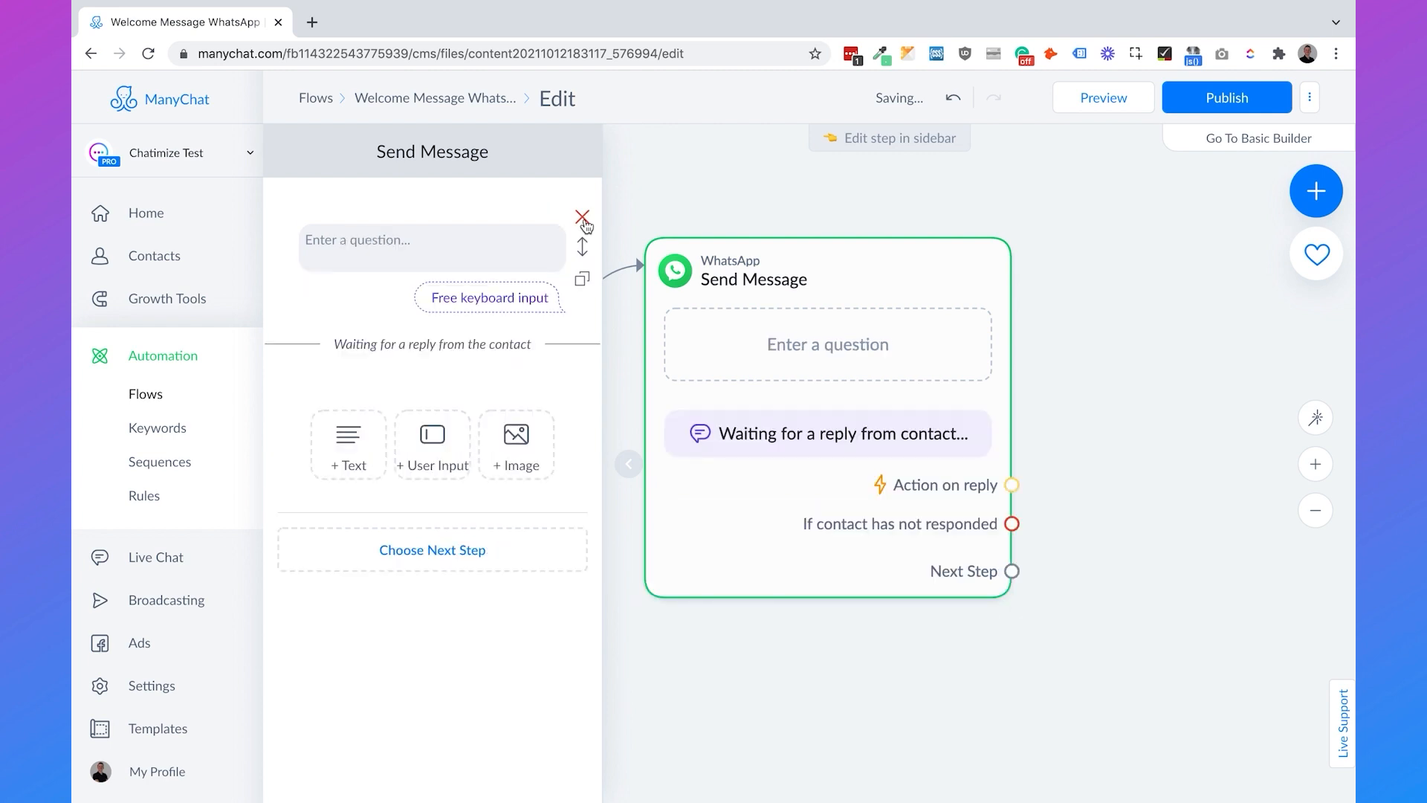
click(453, 245)
text(Hey, I'm the chatbot of Chatimize. What is your name?)
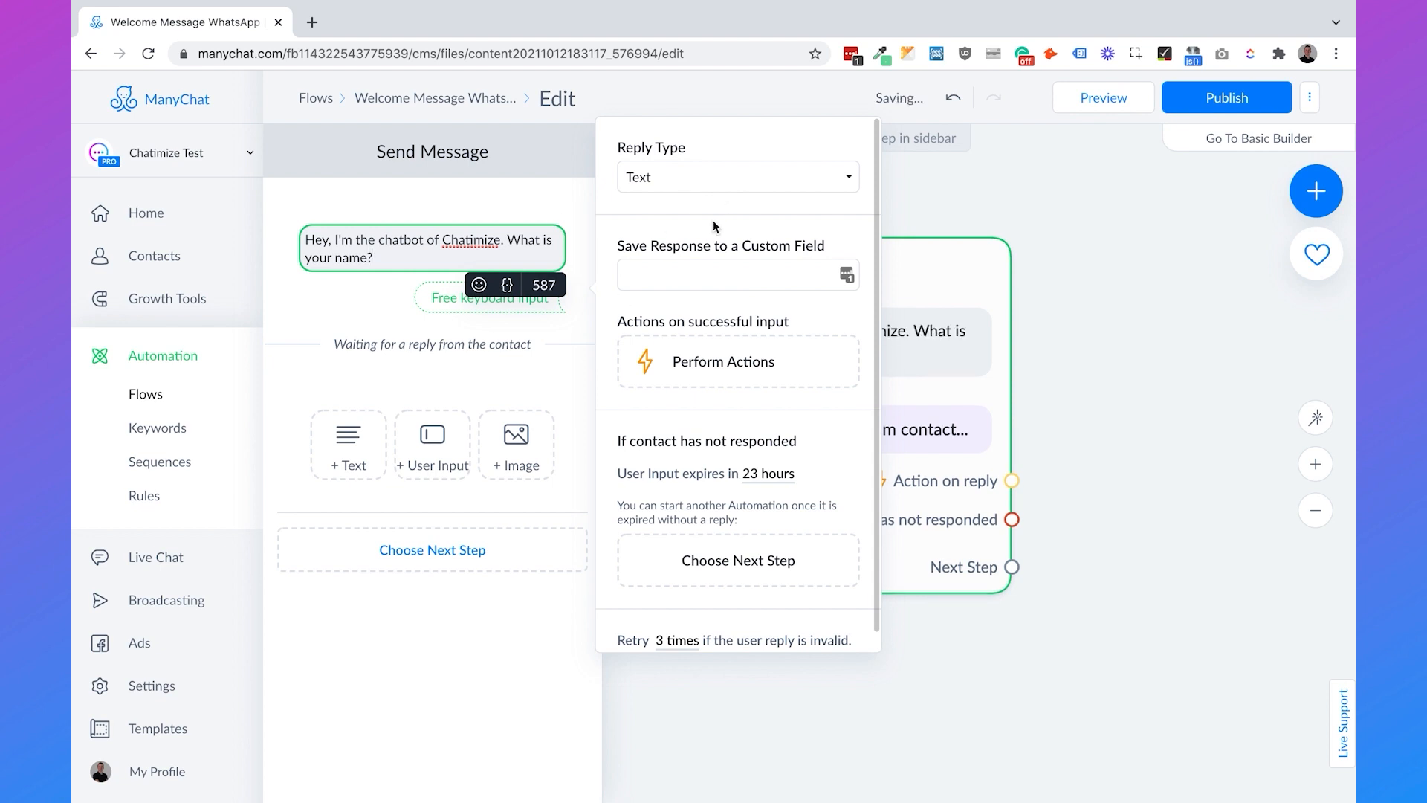
click(694, 217)
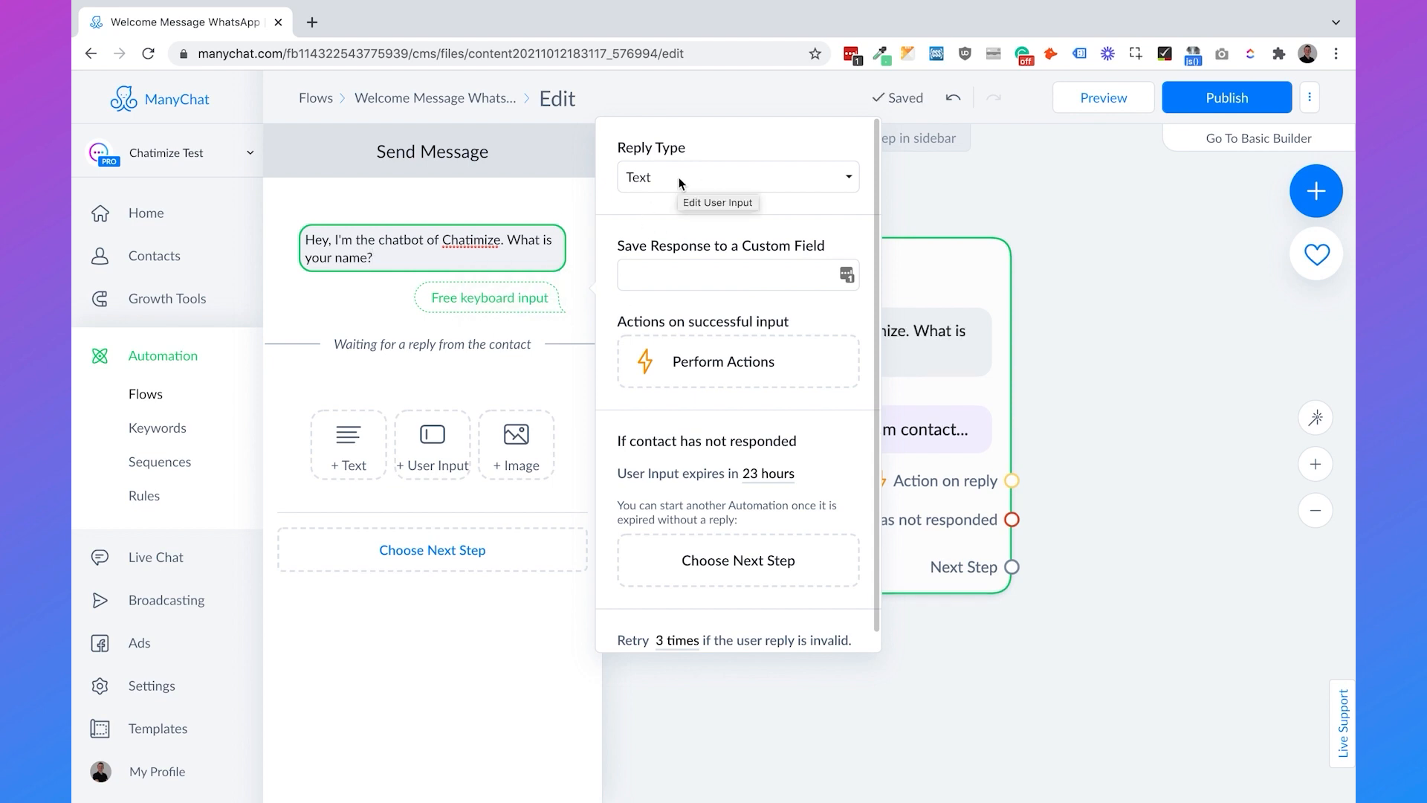
Step: Save the reply to the existing First Name WhatsApp custom field
click(661, 280)
text(First name)
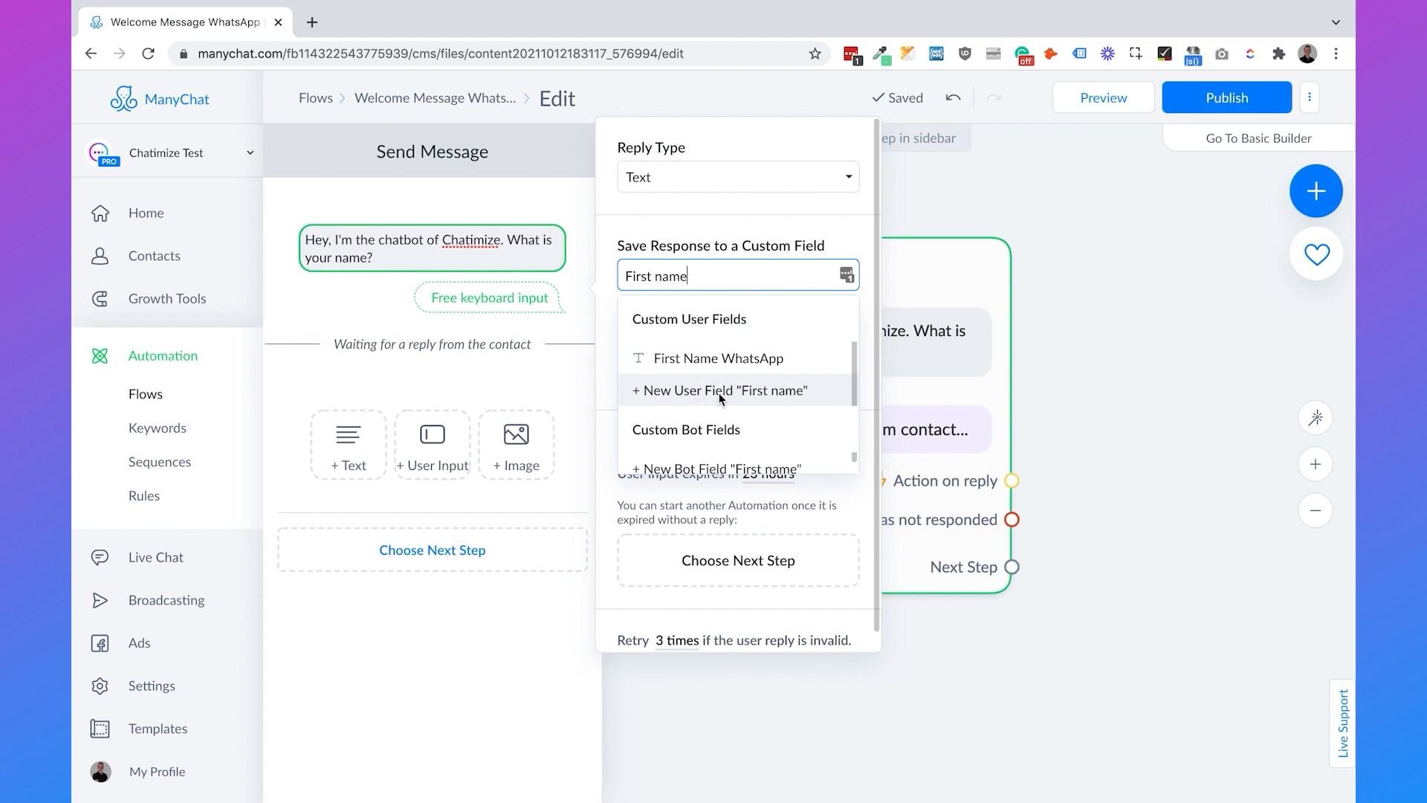
click(719, 390)
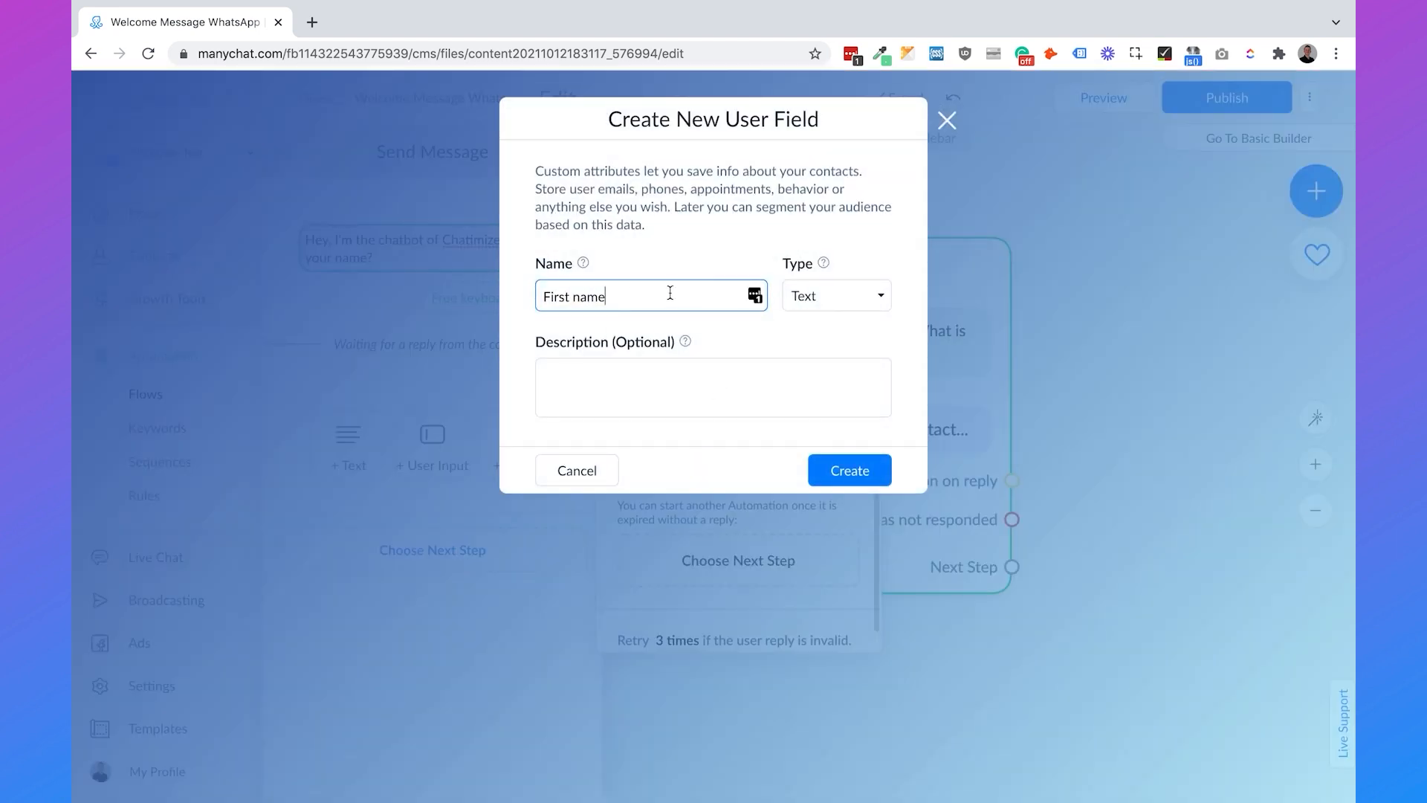
drag(659, 297, 494, 293)
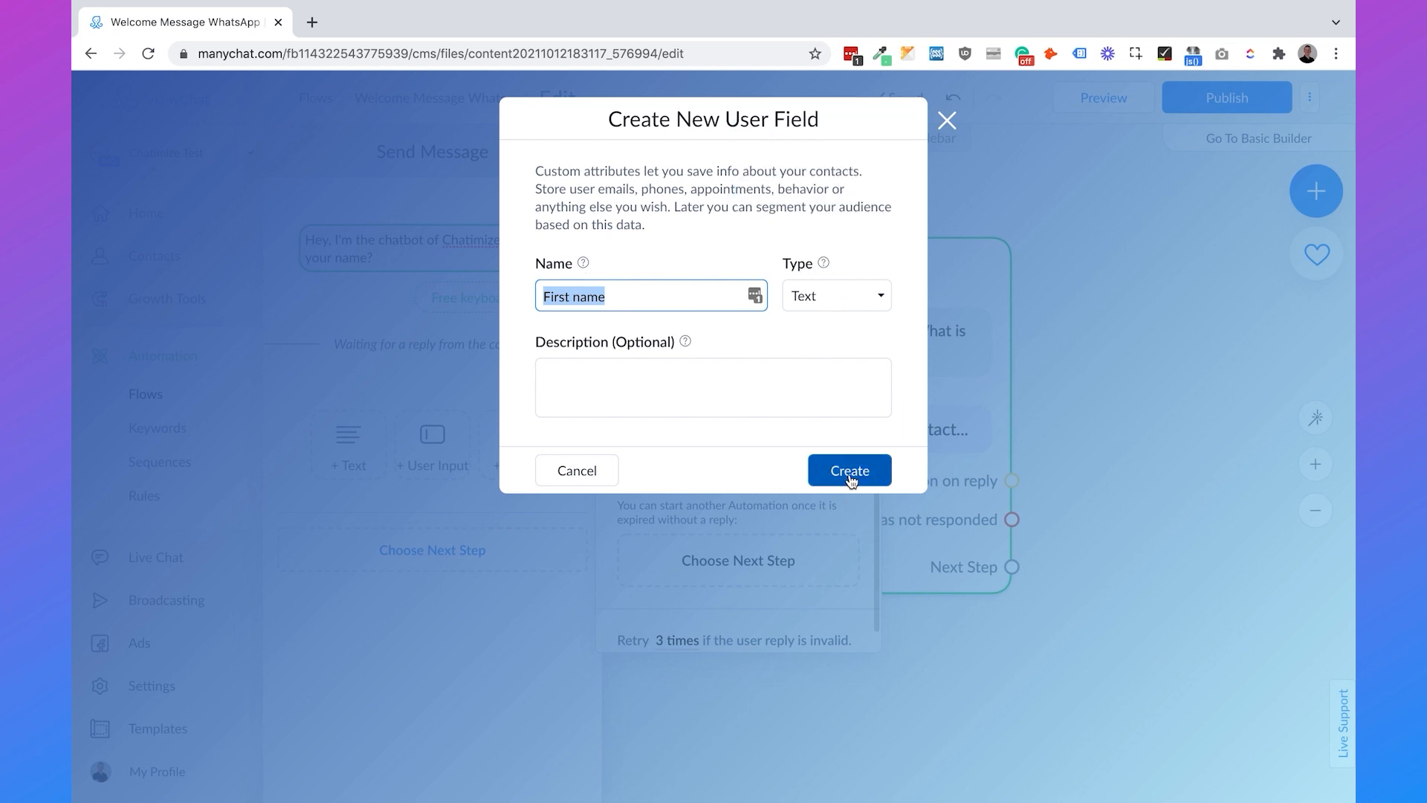
click(947, 120)
click(754, 277)
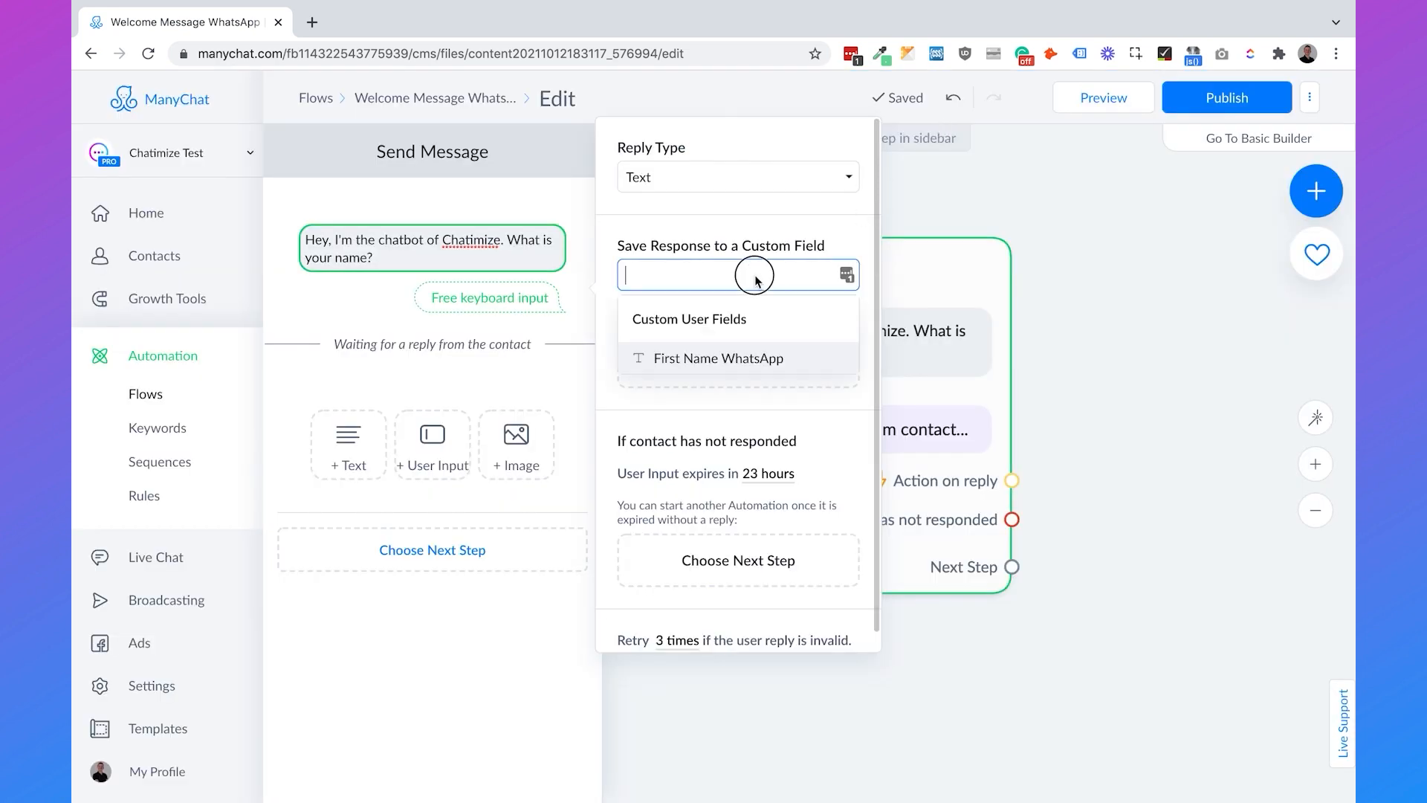
click(733, 359)
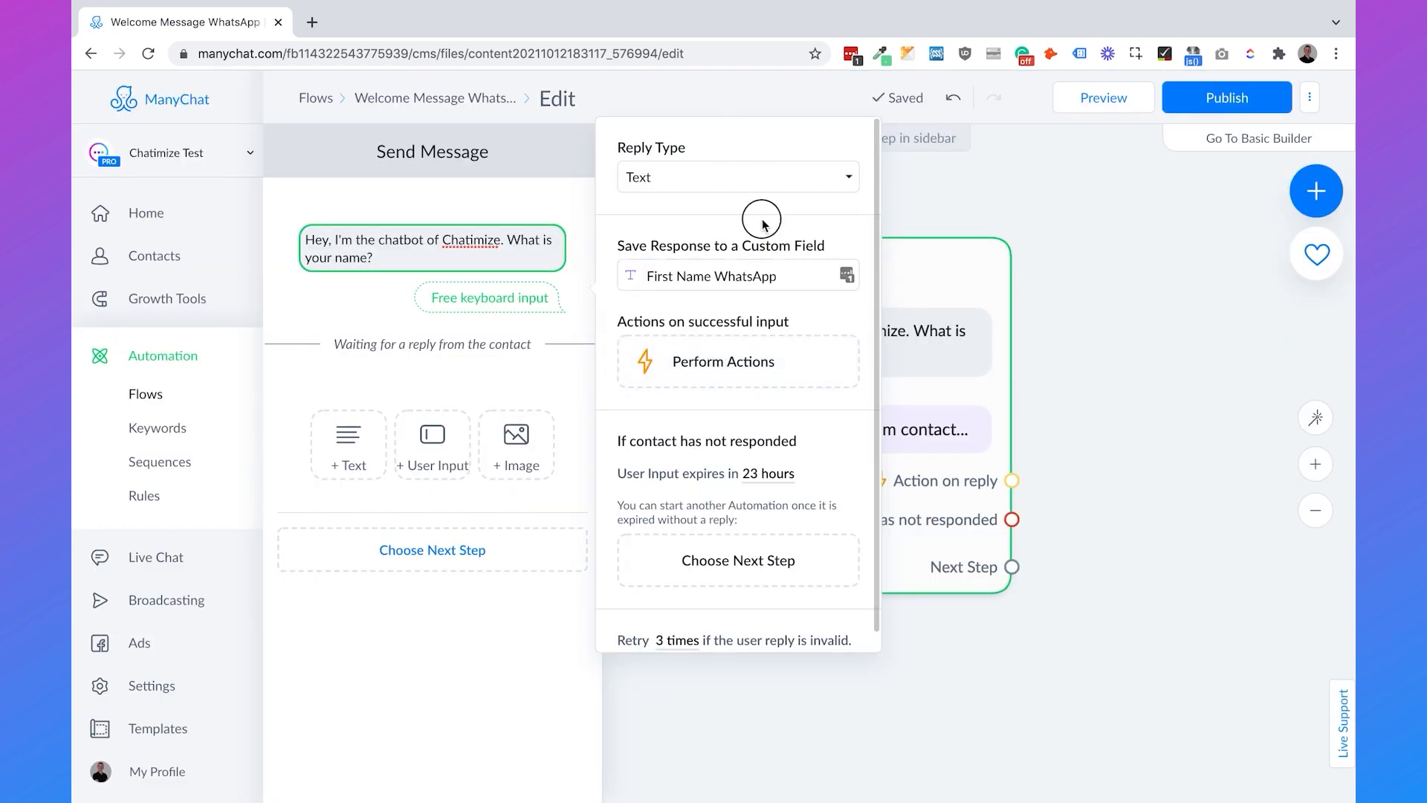
click(1153, 327)
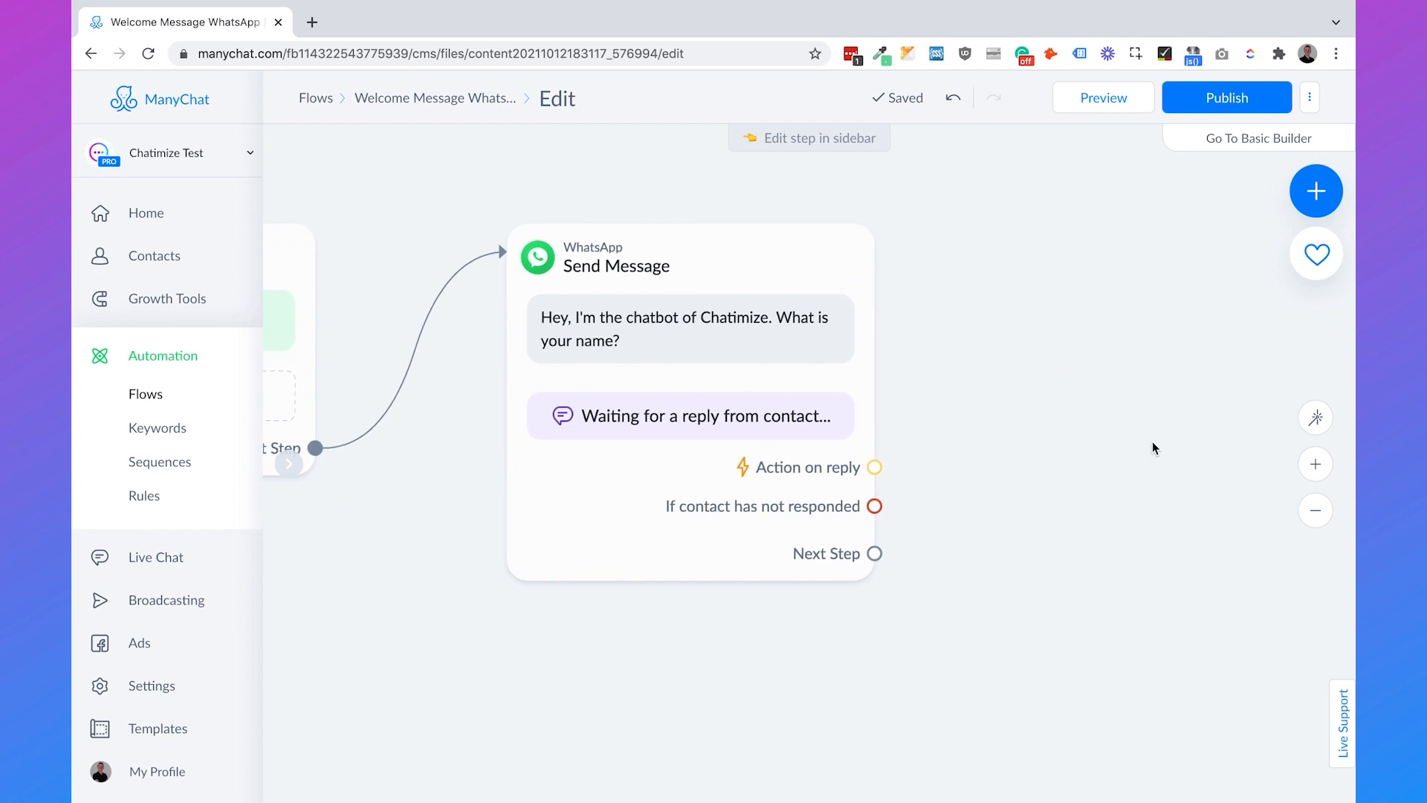
Step: Add a new WhatsApp message step after the name question
click(1302, 509)
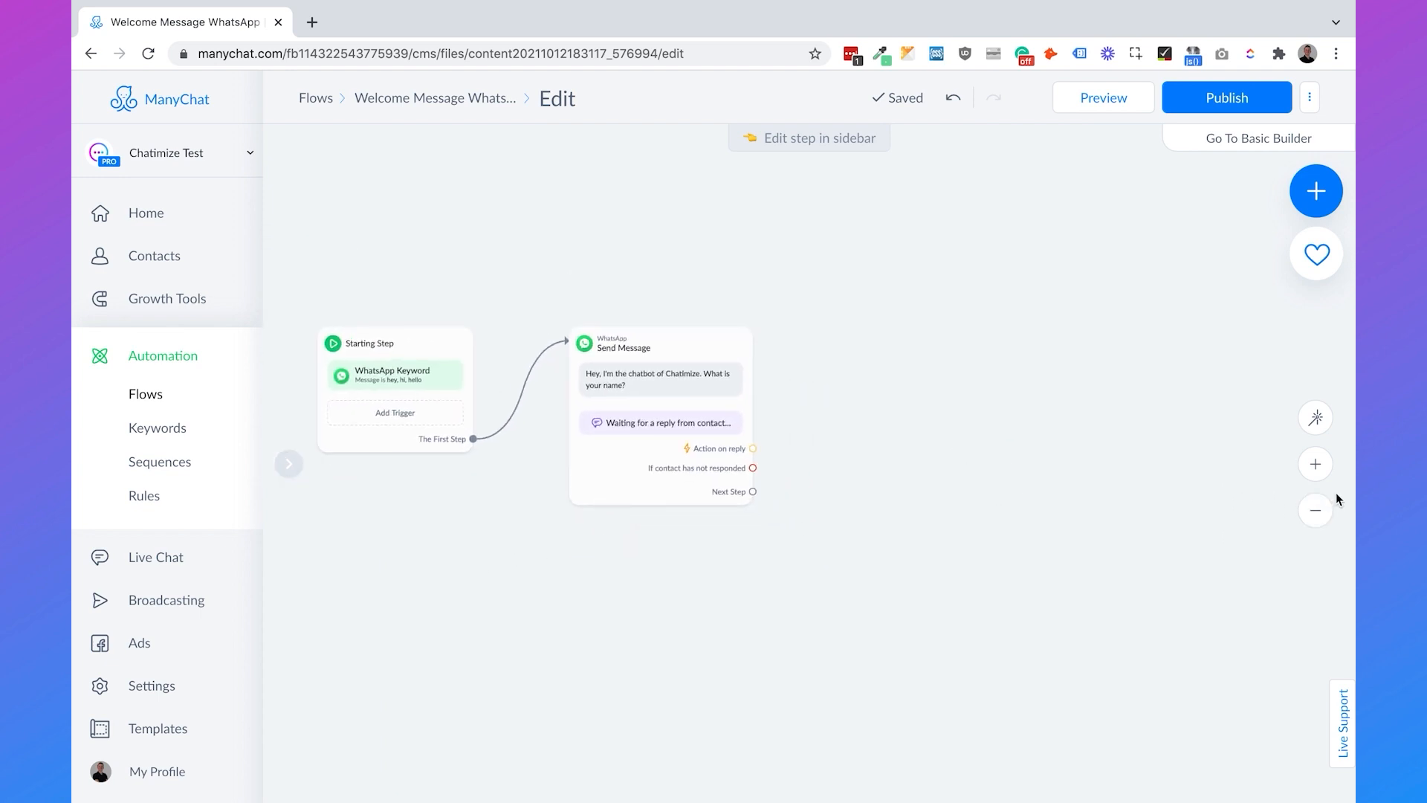
click(1314, 468)
drag(696, 519, 818, 223)
click(868, 222)
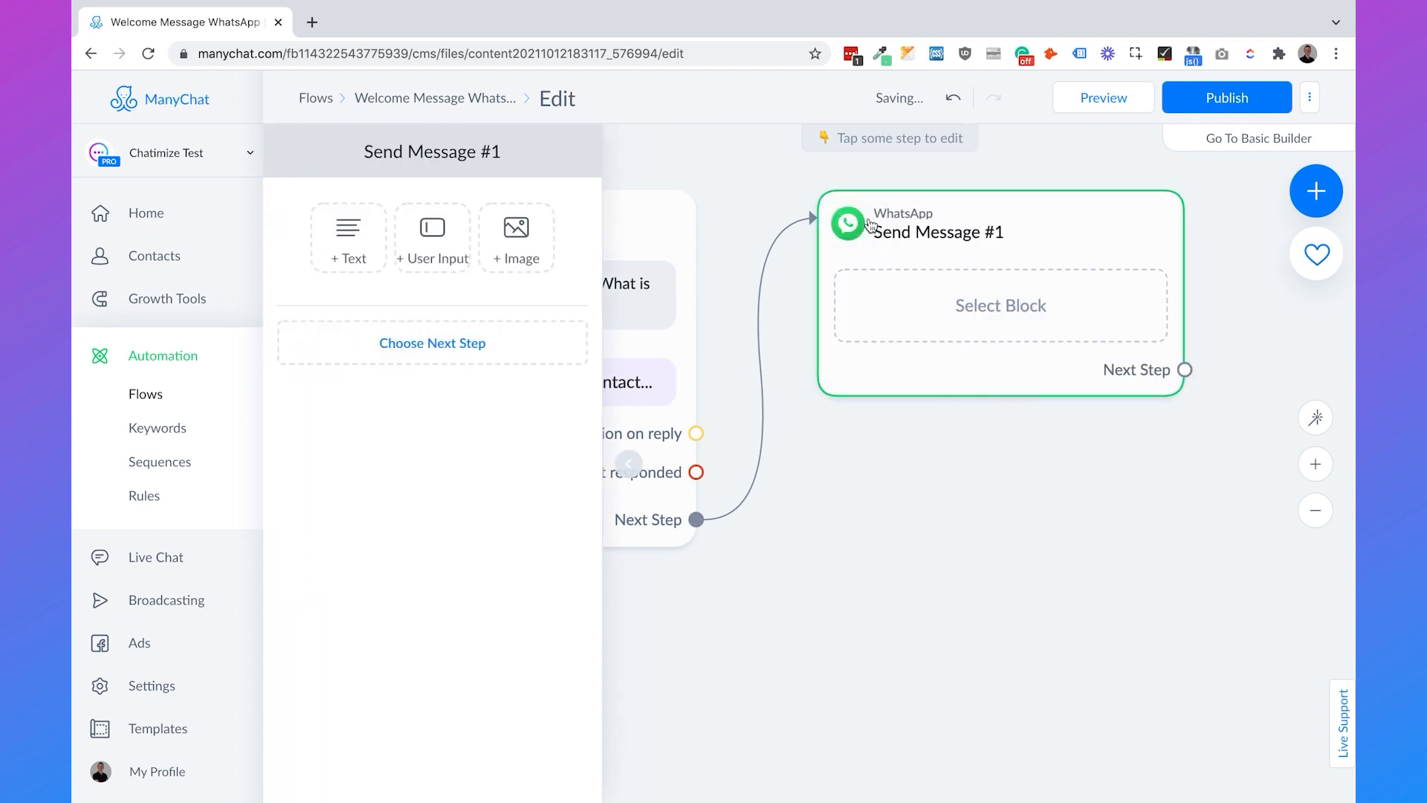
Step: Write the text "Nice to meet you, {First Name WhatsApp}!" in Send Message #1
click(367, 244)
text(Nice to meet you,)
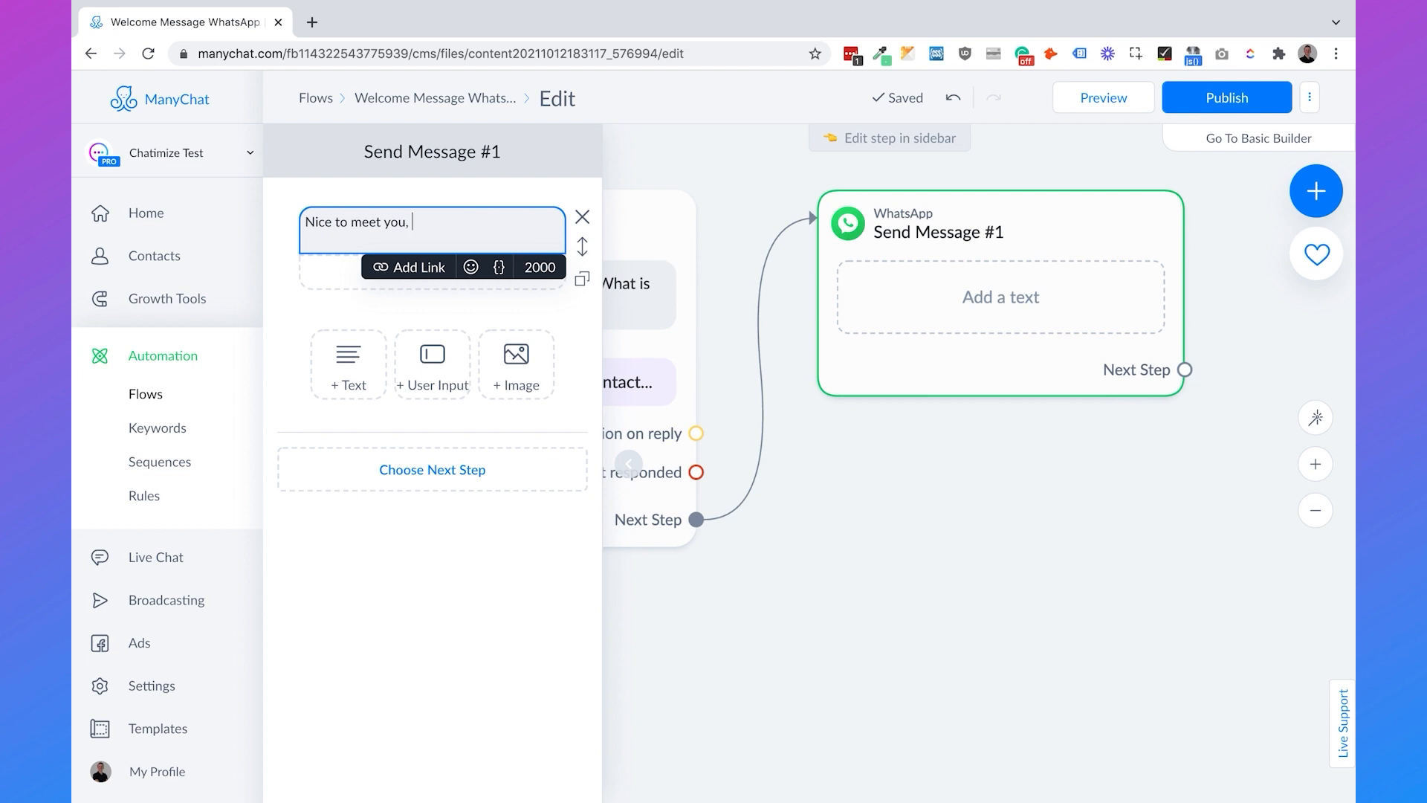
click(503, 274)
click(479, 310)
text(first name)
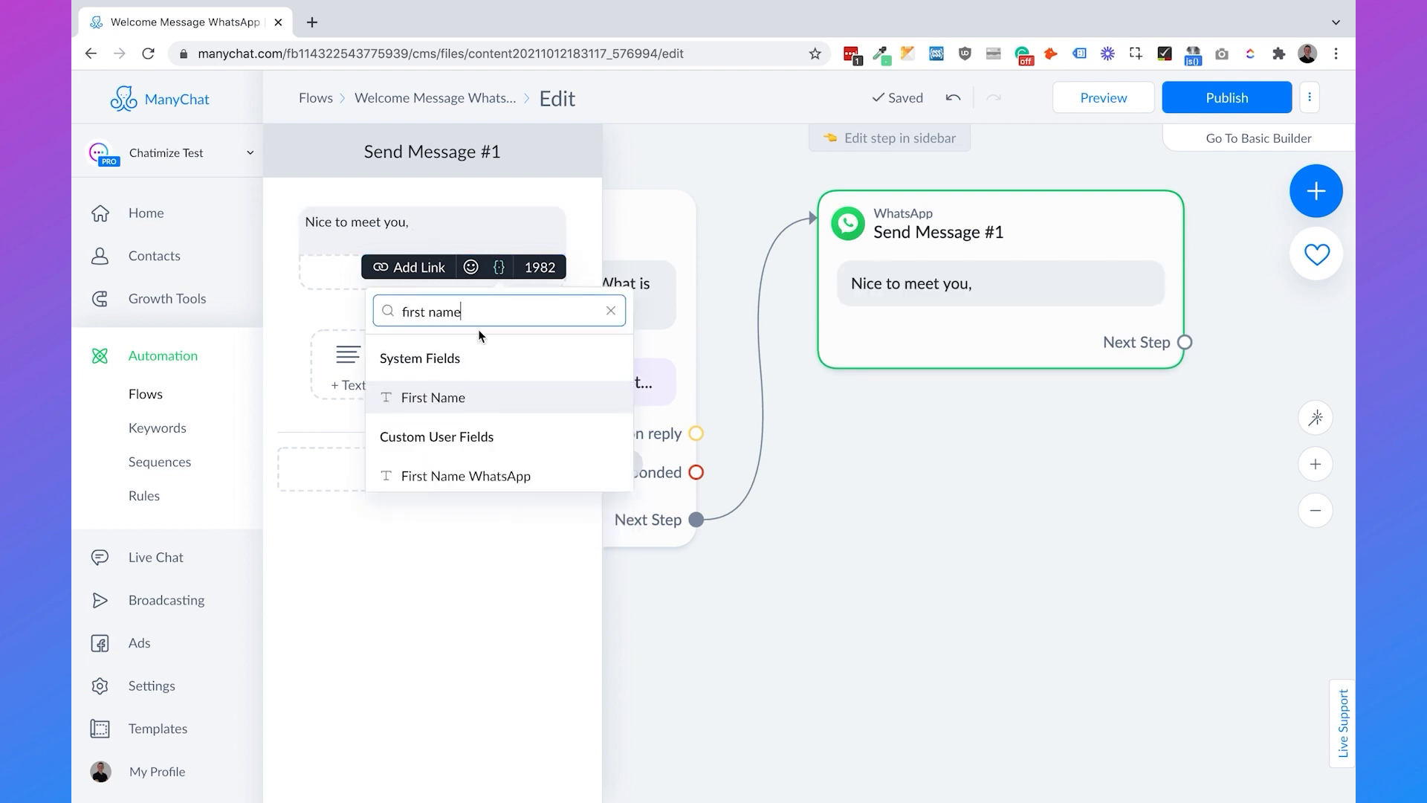
click(498, 476)
click(988, 509)
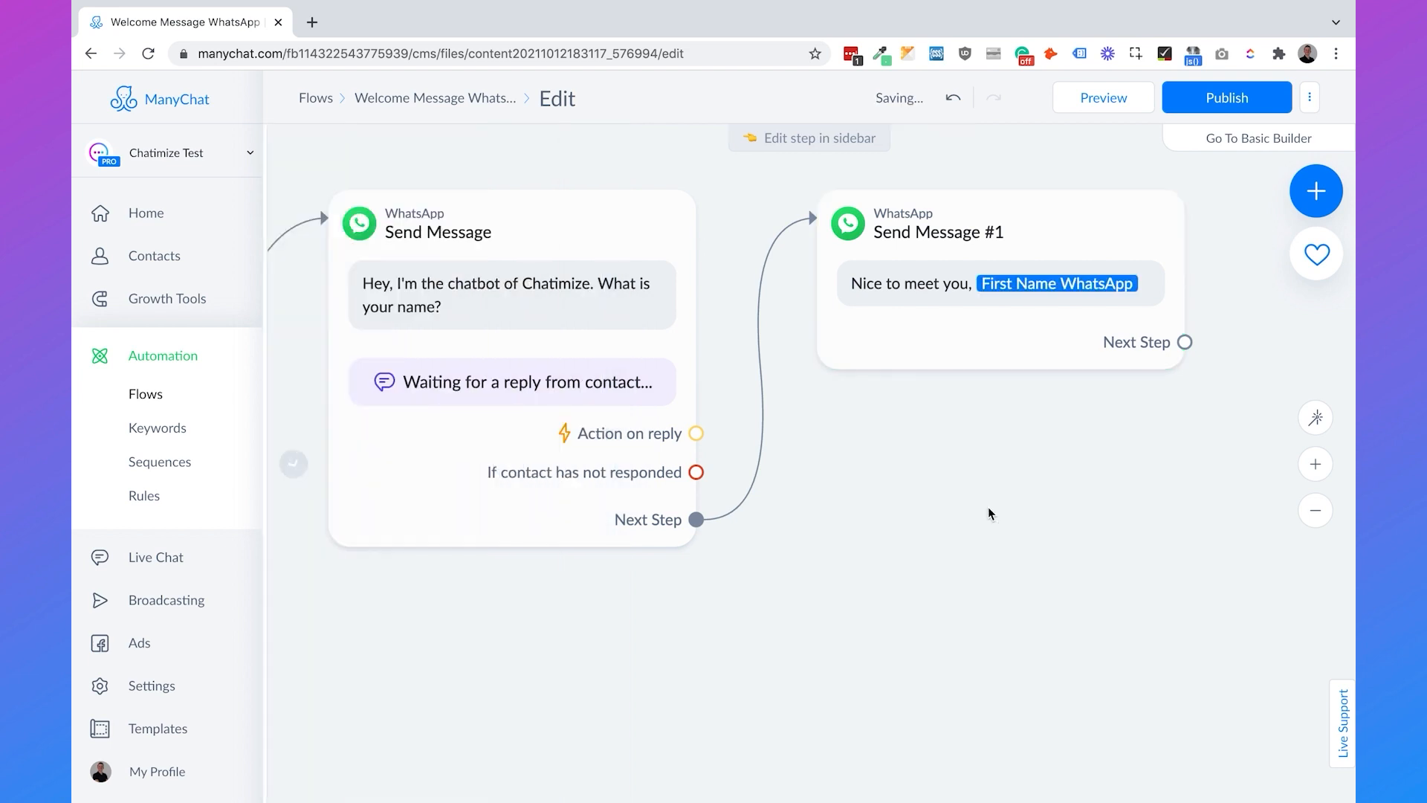
mouse_move(1004, 324)
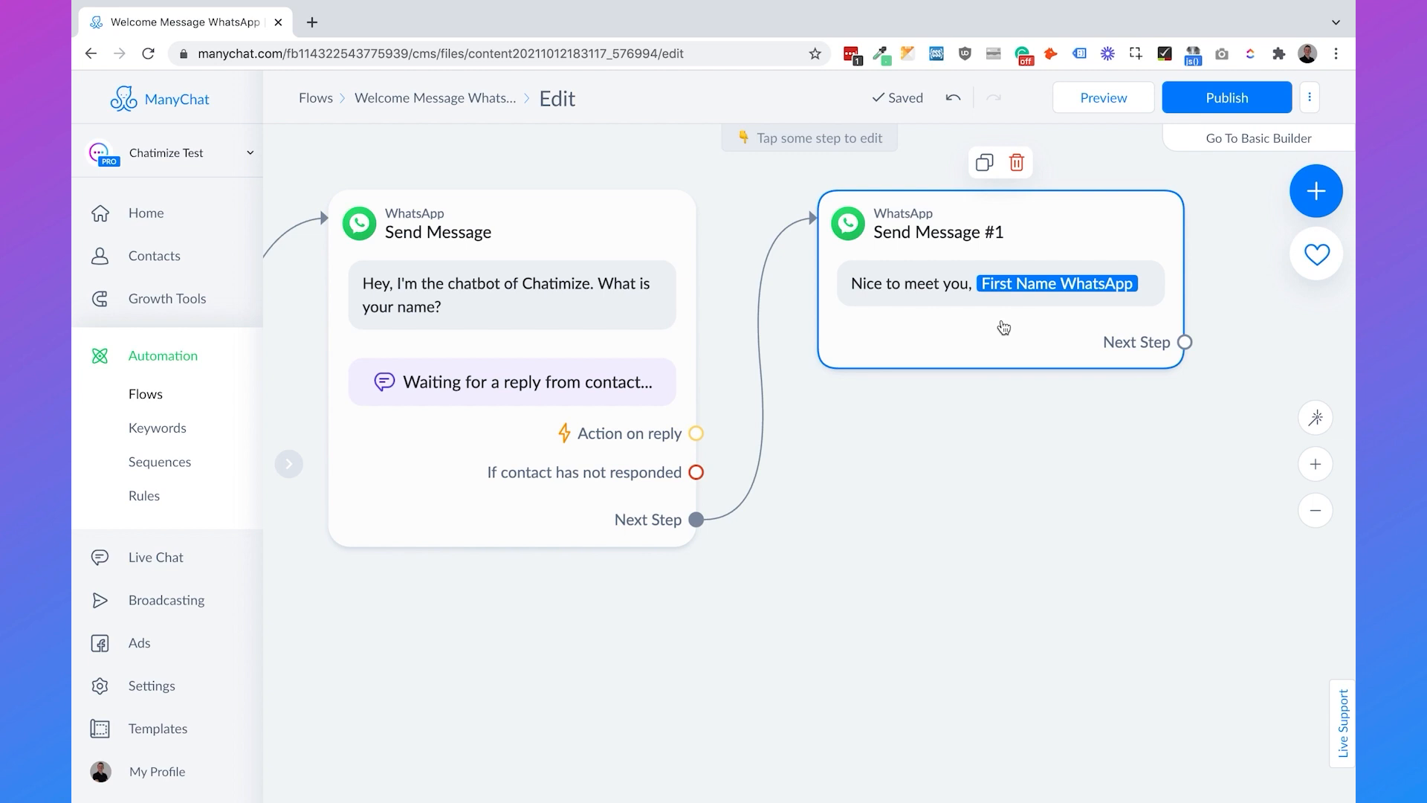
click(1003, 327)
click(551, 221)
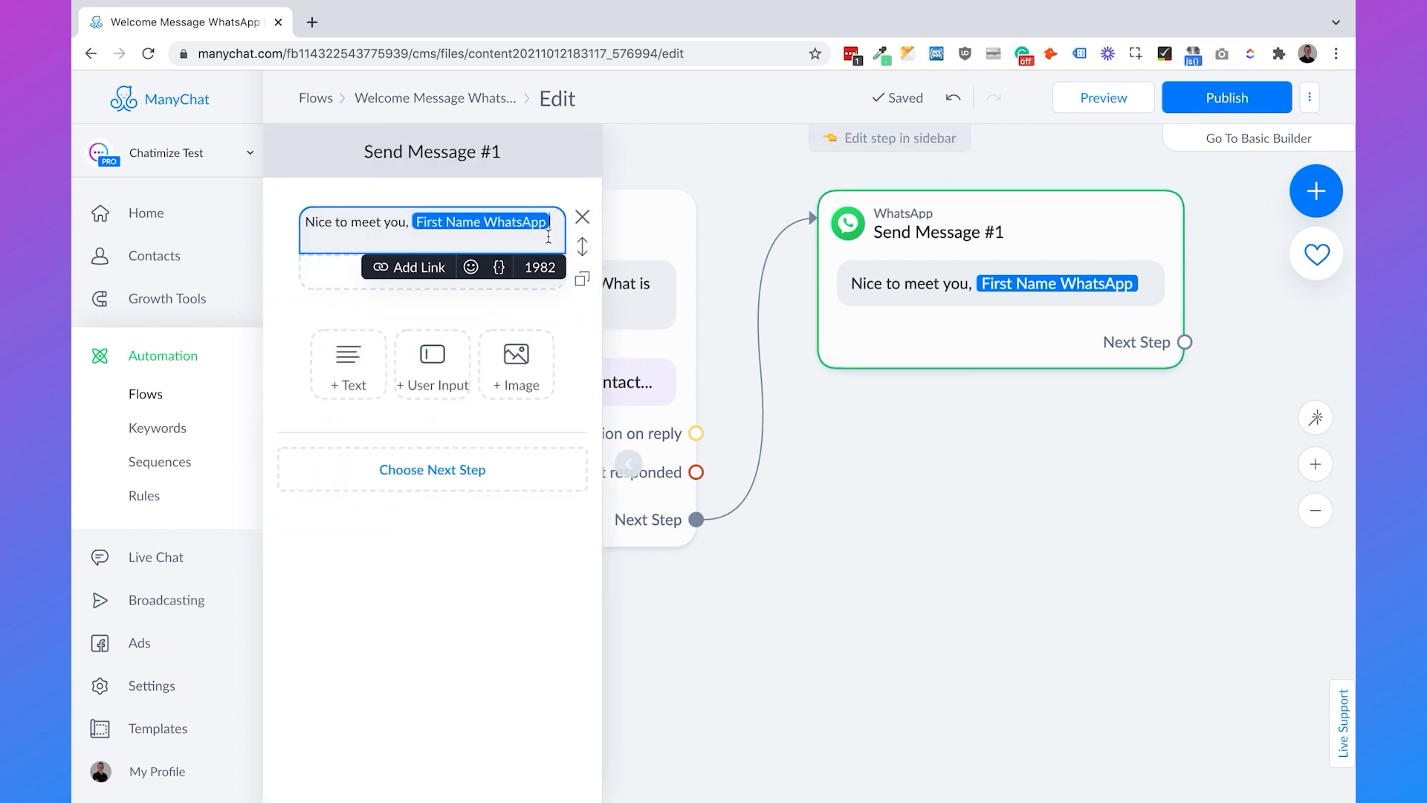
click(930, 475)
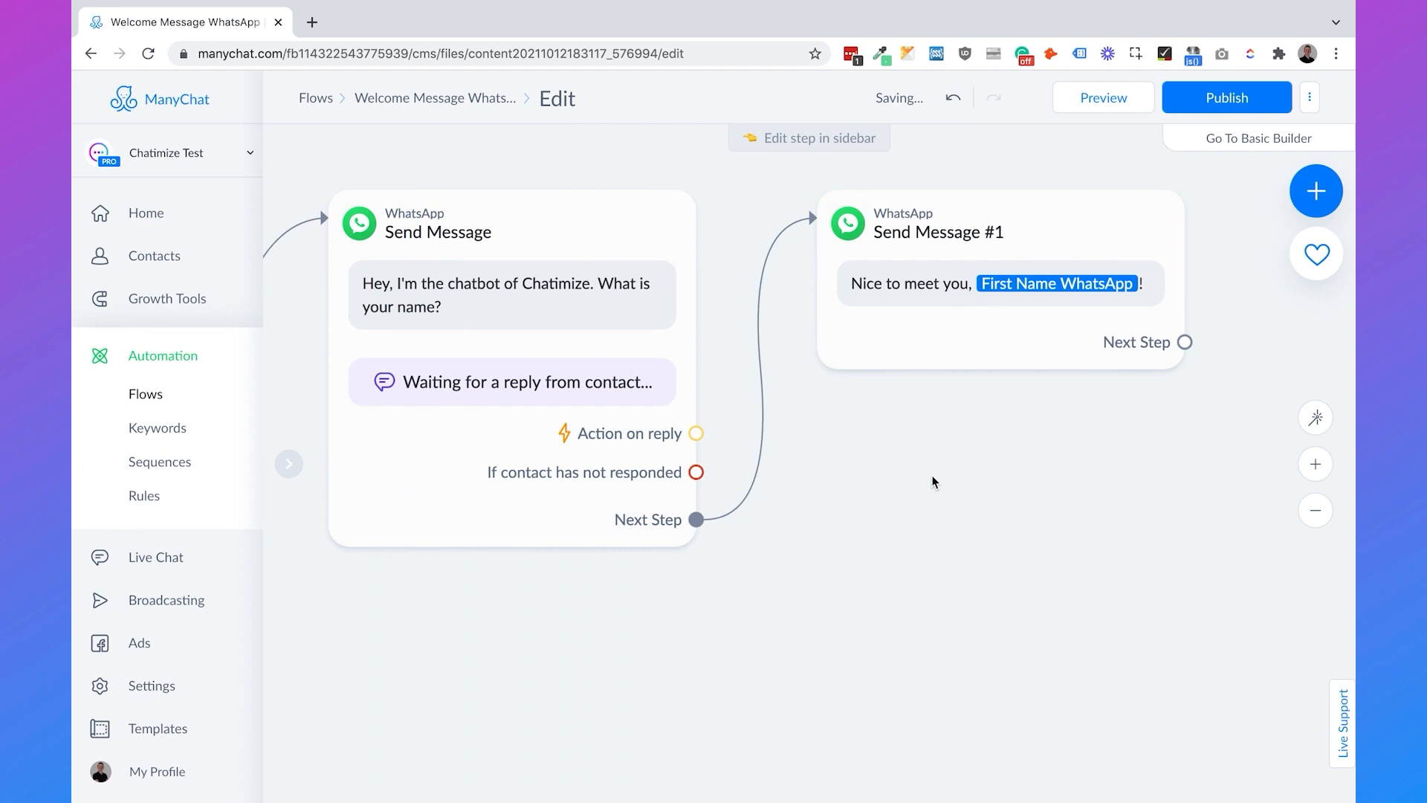
Step: Spread out the starting step, question step and Send Message #1 on the canvas
click(1316, 510)
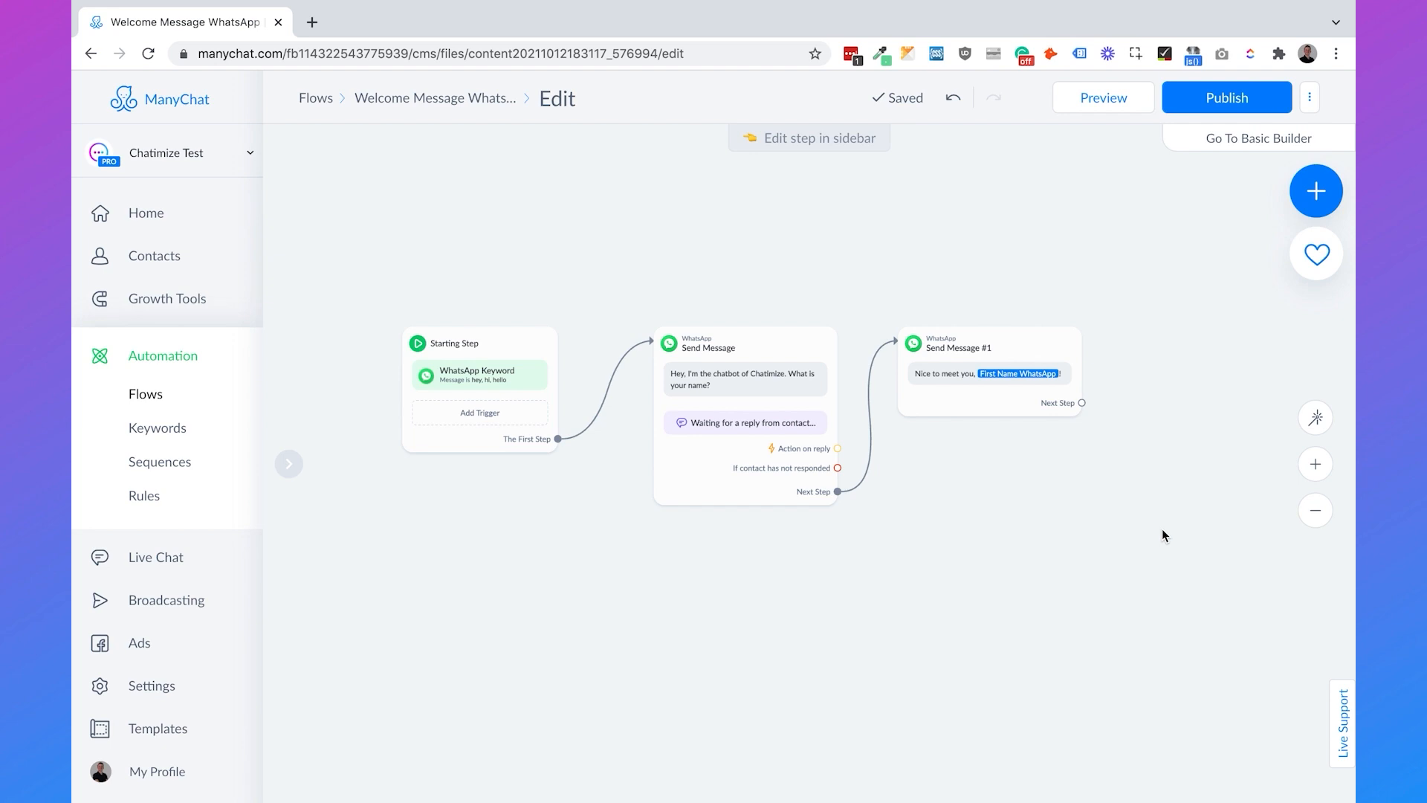
drag(806, 367, 809, 565)
drag(1043, 376, 1107, 587)
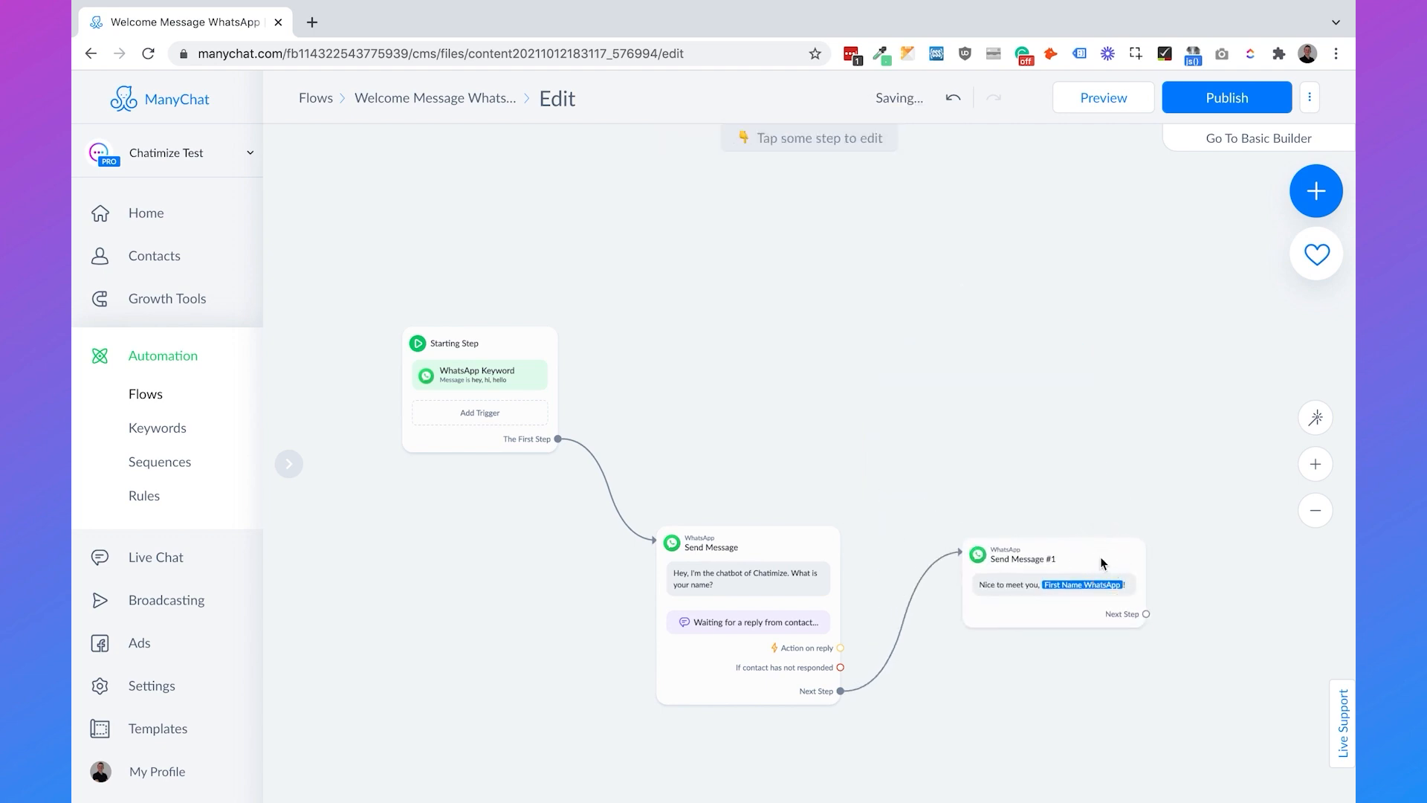
drag(520, 362, 414, 360)
drag(452, 437, 521, 338)
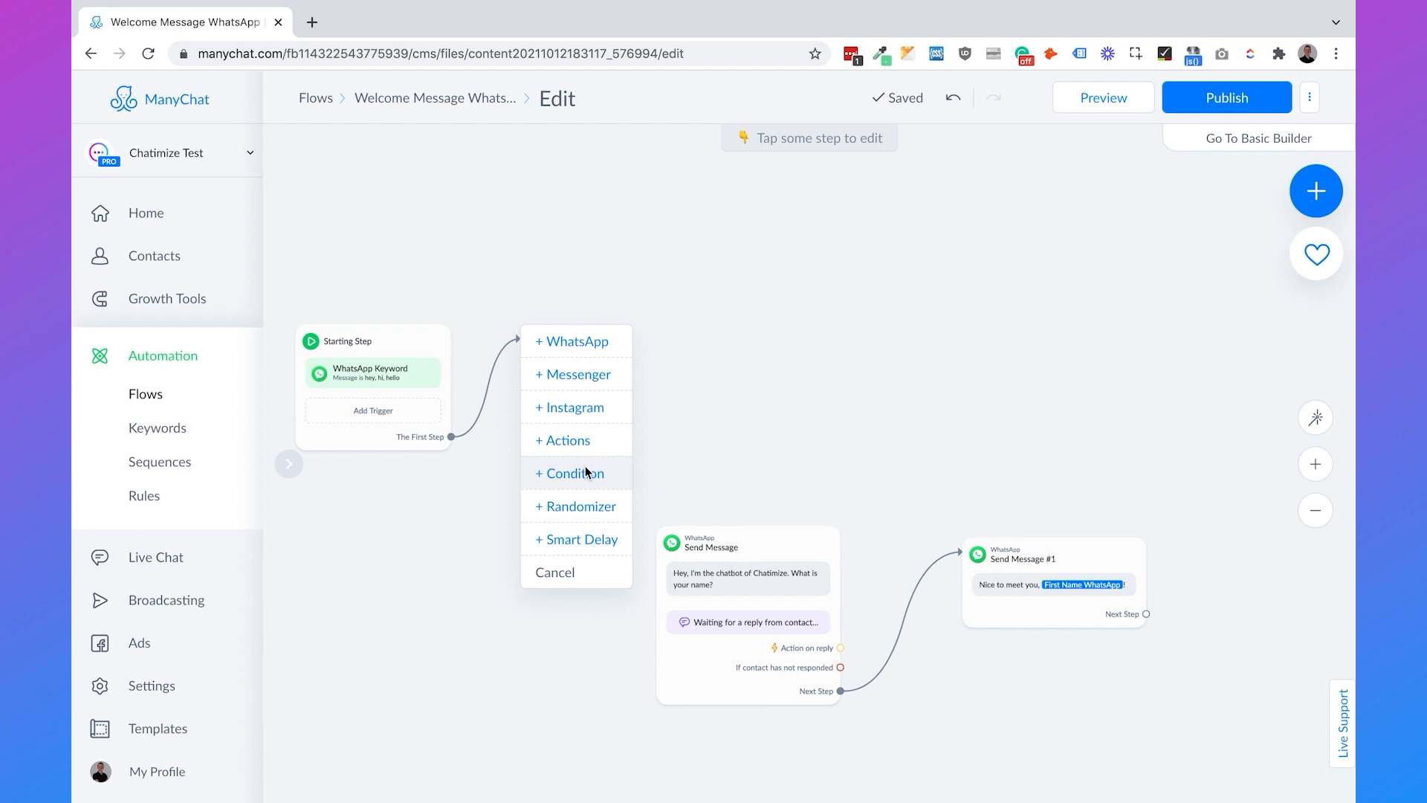
Step: Add a Condition step where First Name WhatsApp has any value, routing non-matches to Send Message #1
click(585, 468)
click(493, 294)
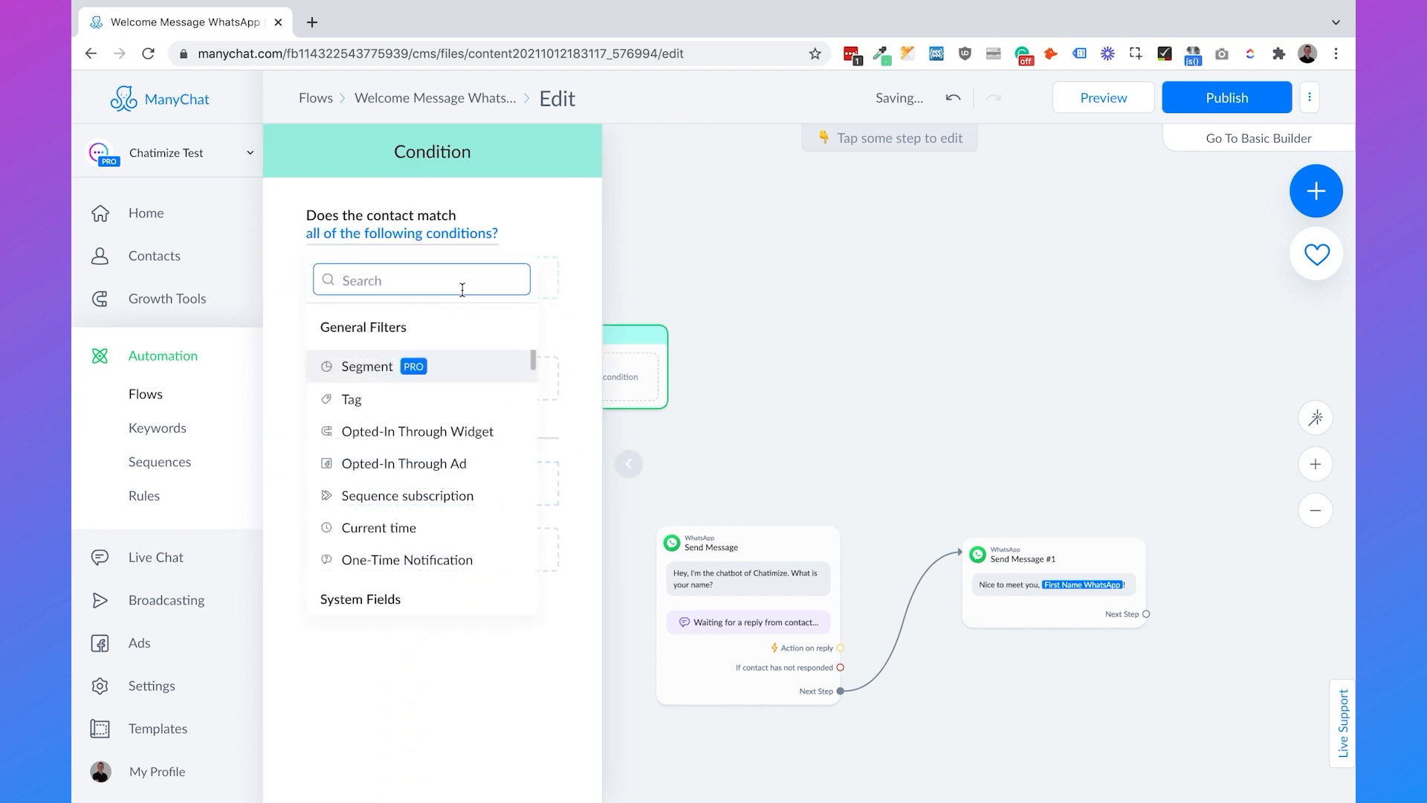
text(first name)
click(468, 443)
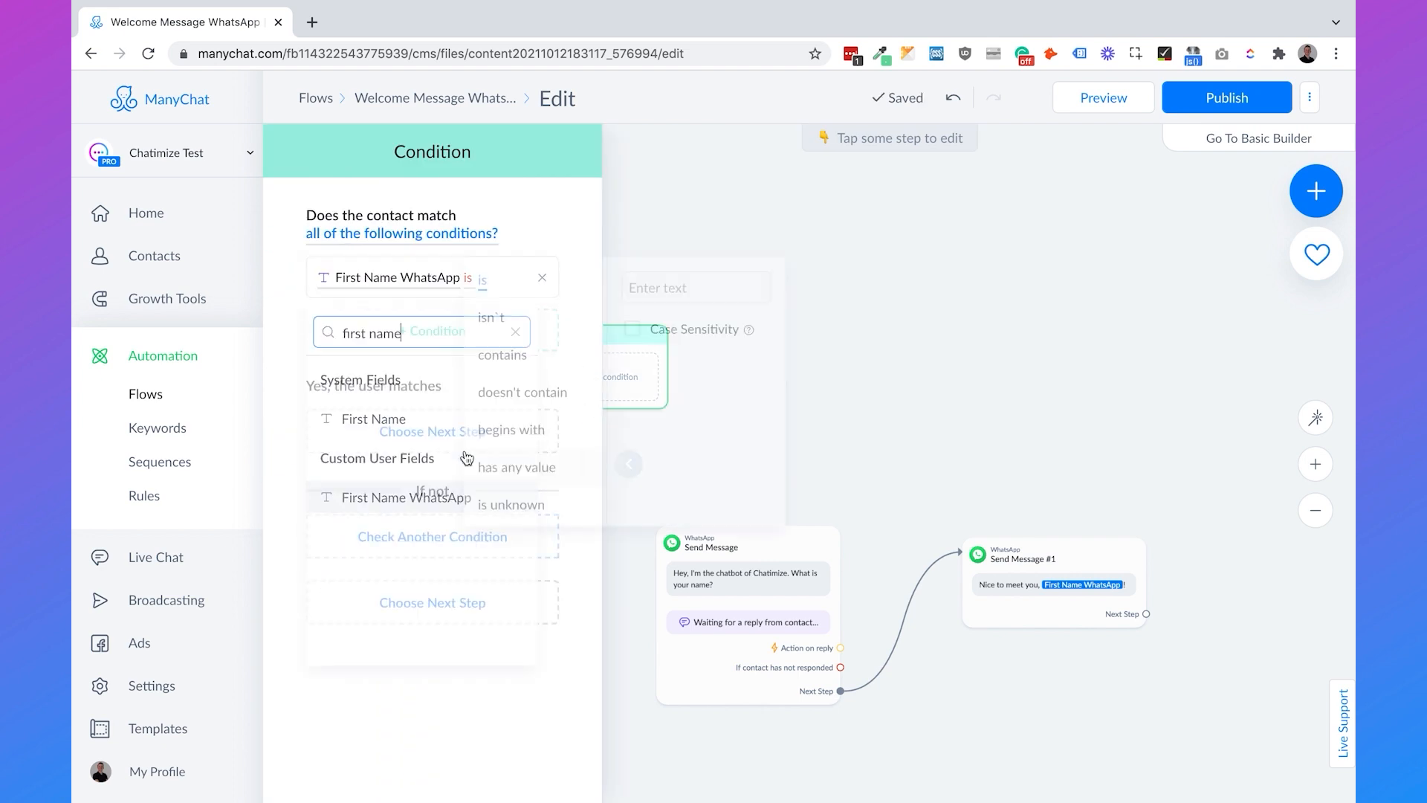
click(542, 470)
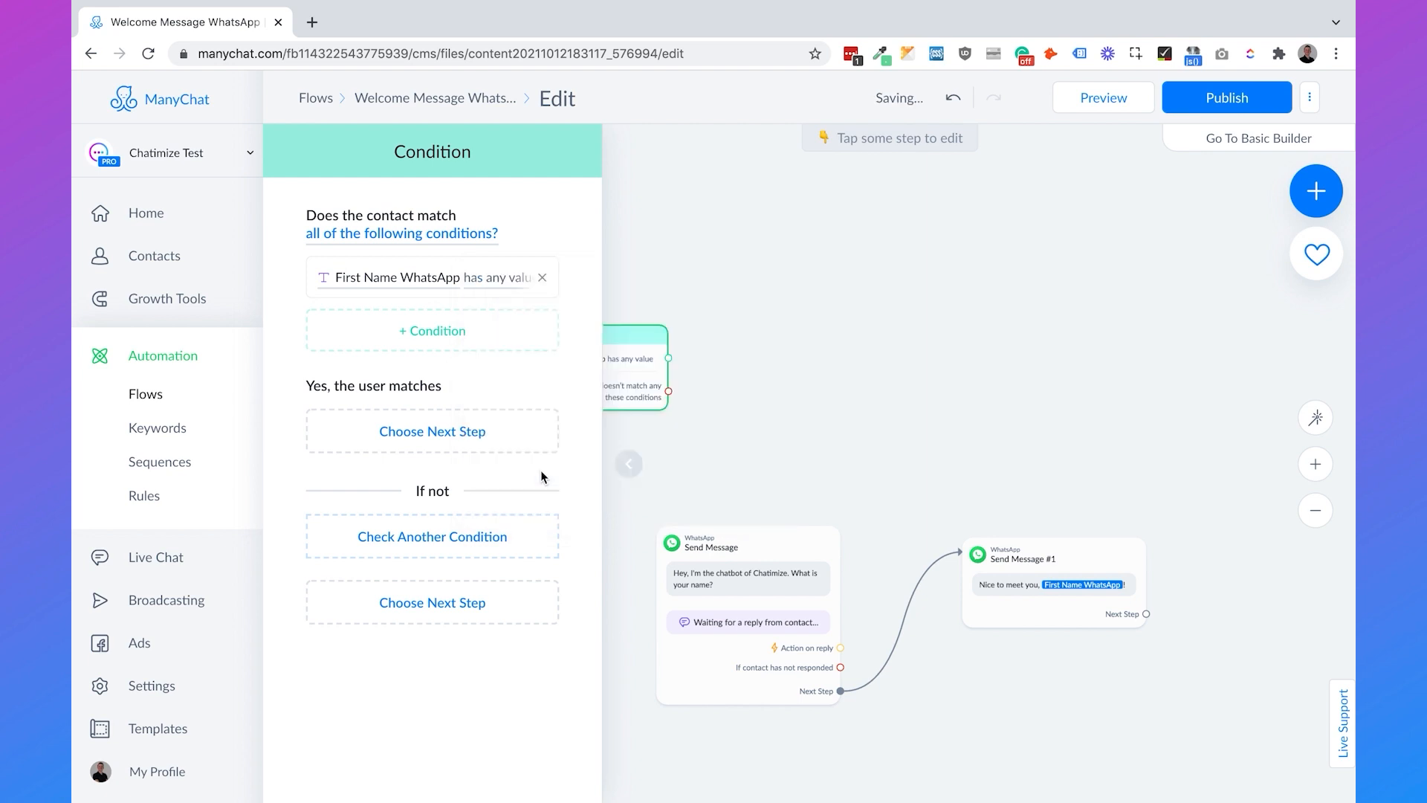
click(760, 378)
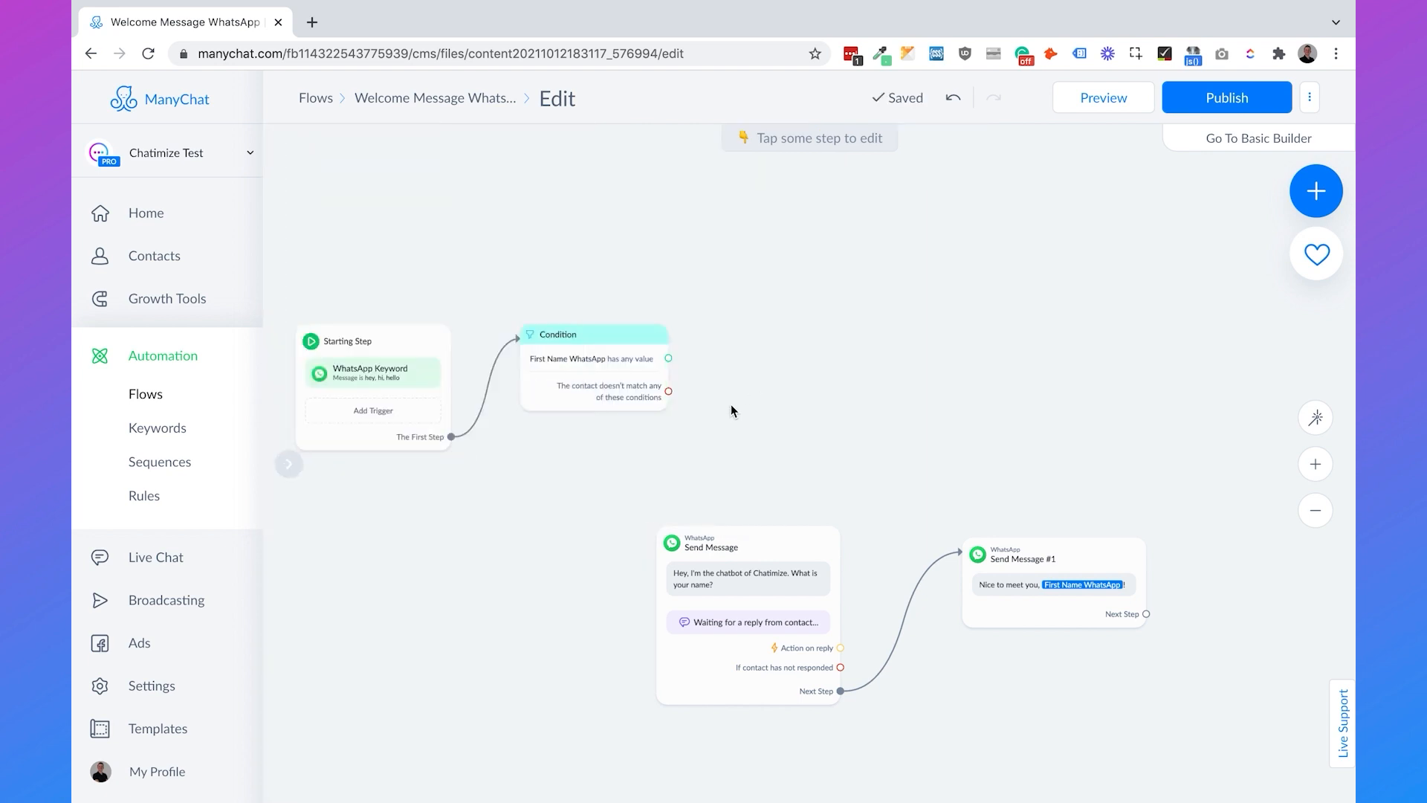
drag(669, 392, 718, 556)
Step: Send matching contacts a new WhatsApp message "Welcome back {First Name WhatsApp}!"
drag(827, 440, 755, 438)
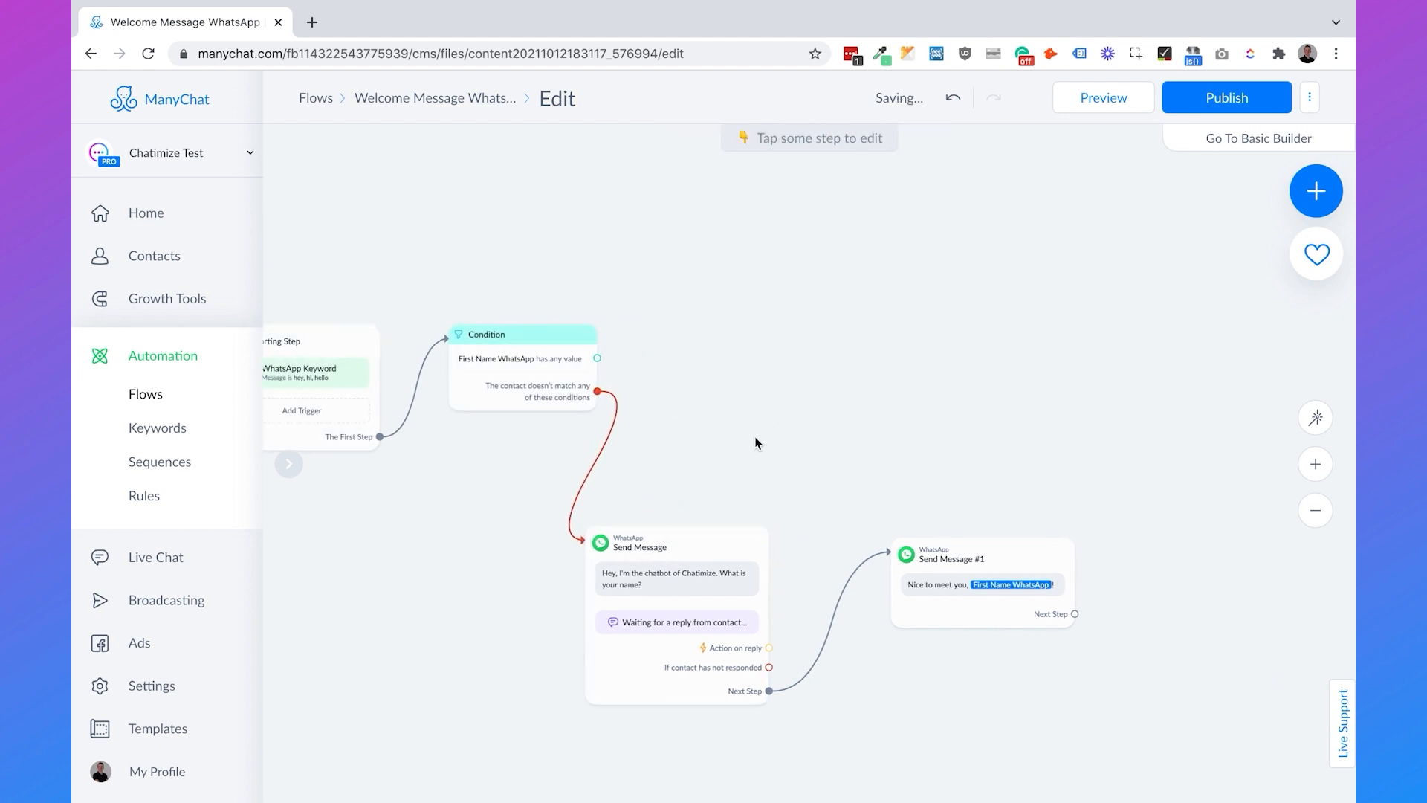
drag(598, 359, 769, 339)
click(808, 404)
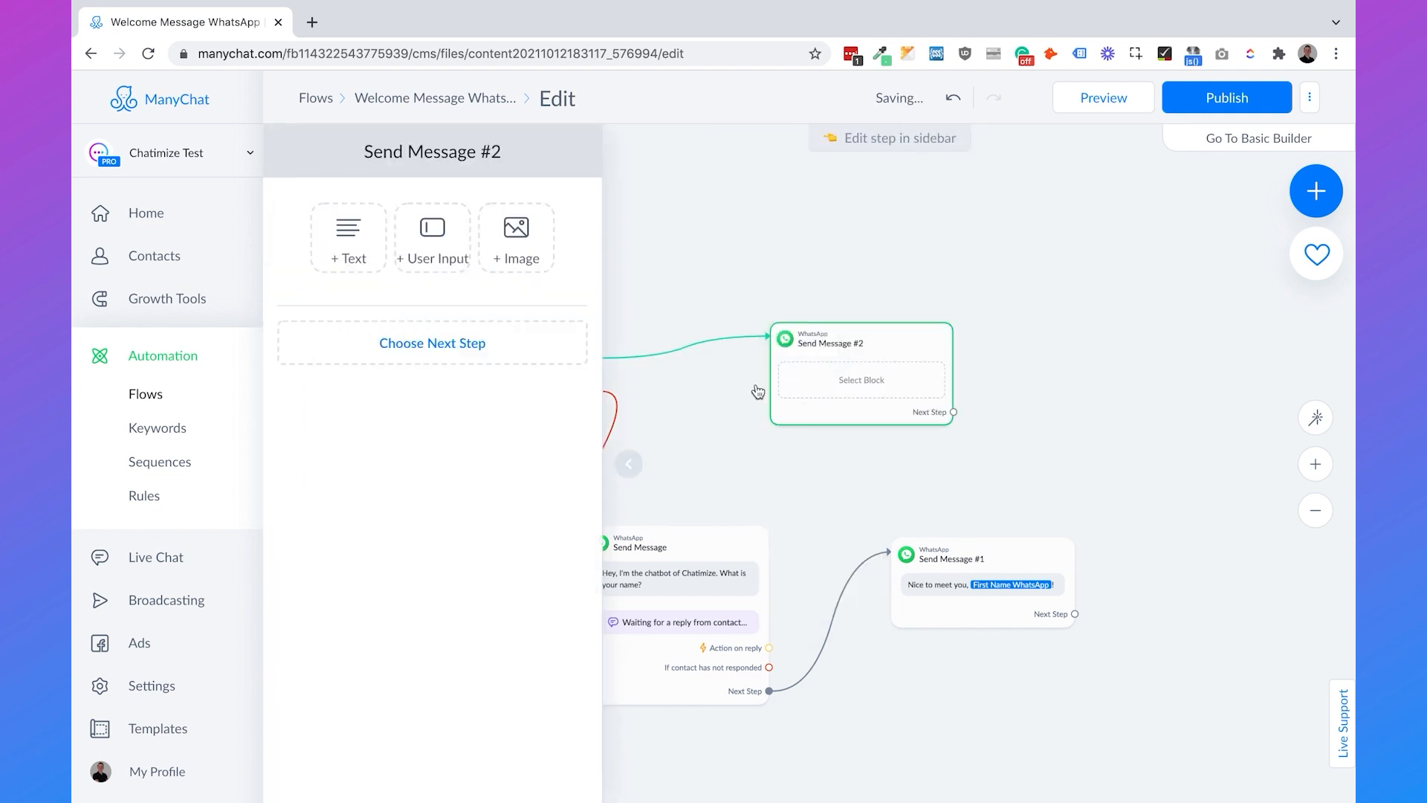
click(358, 247)
click(392, 224)
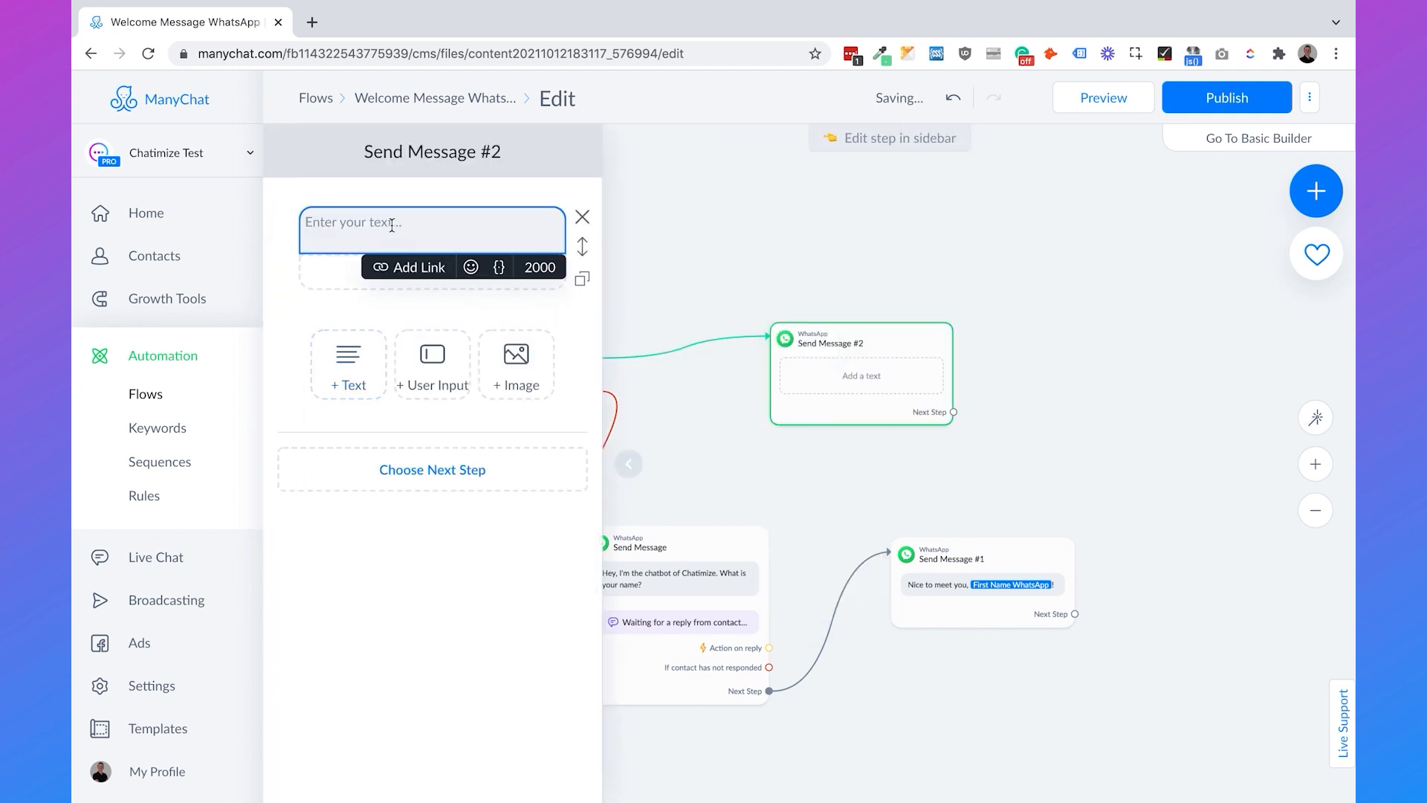
text(Welcome back,)
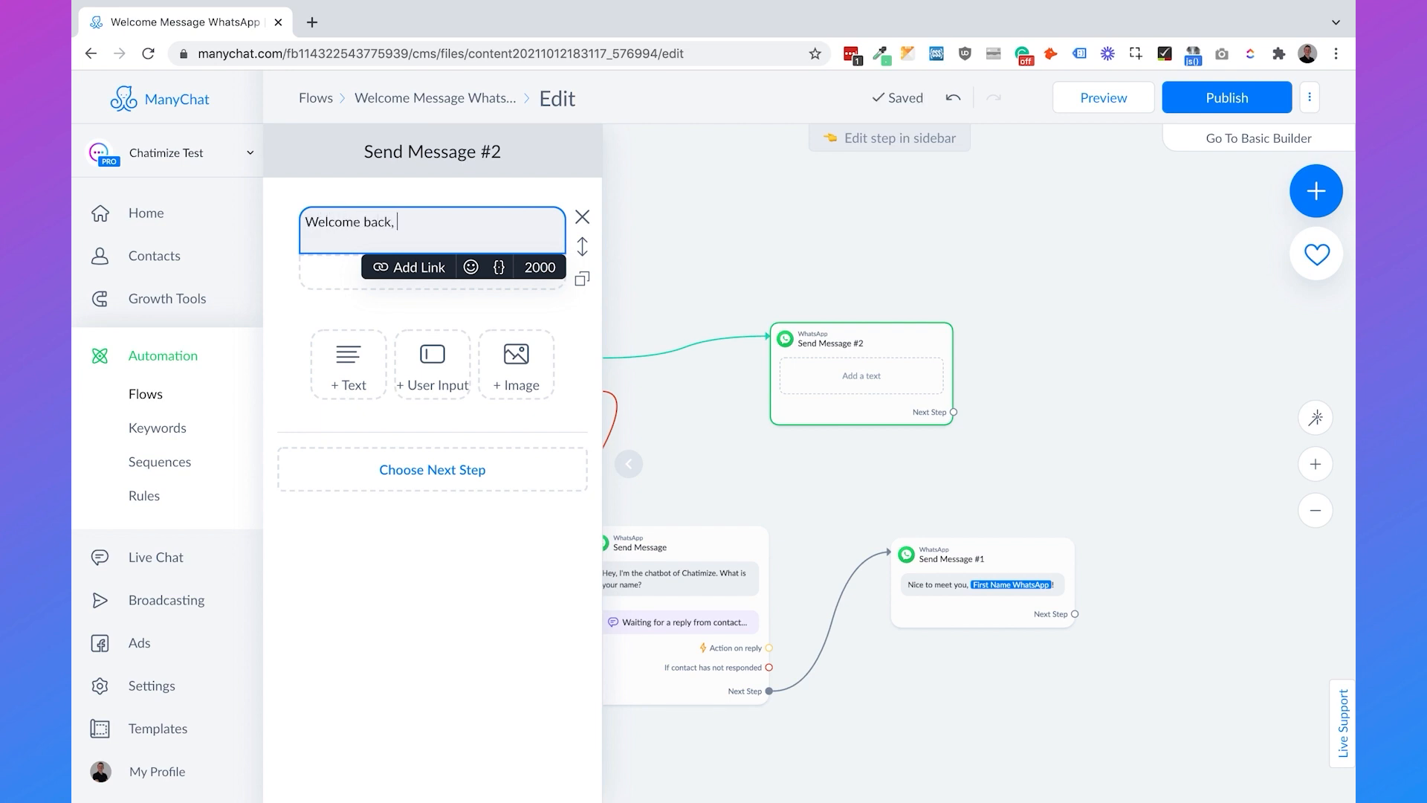
click(499, 266)
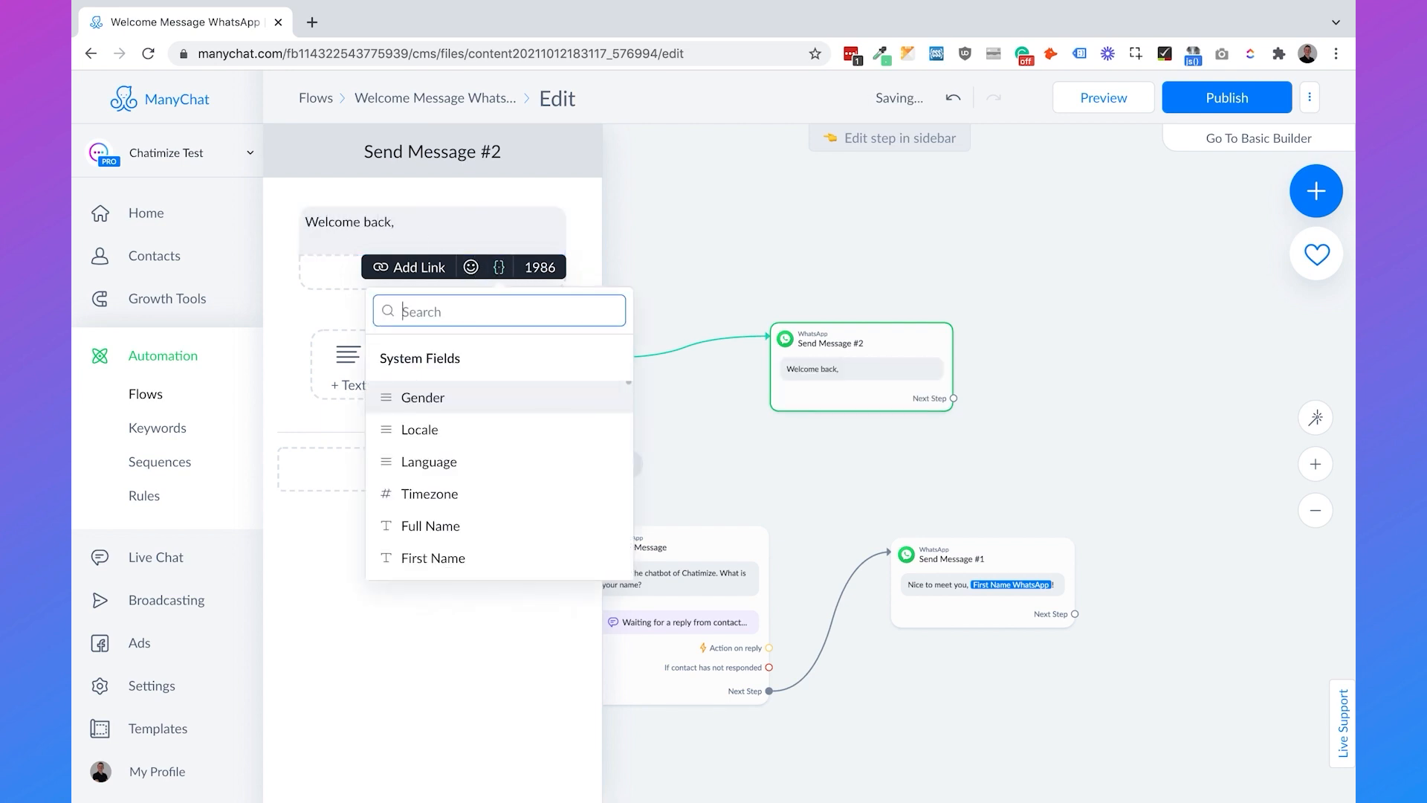
text(first)
click(526, 474)
text(!)
click(985, 320)
Step: Move Send Message #2 further right on the canvas
drag(1056, 353, 841, 328)
drag(733, 312, 821, 315)
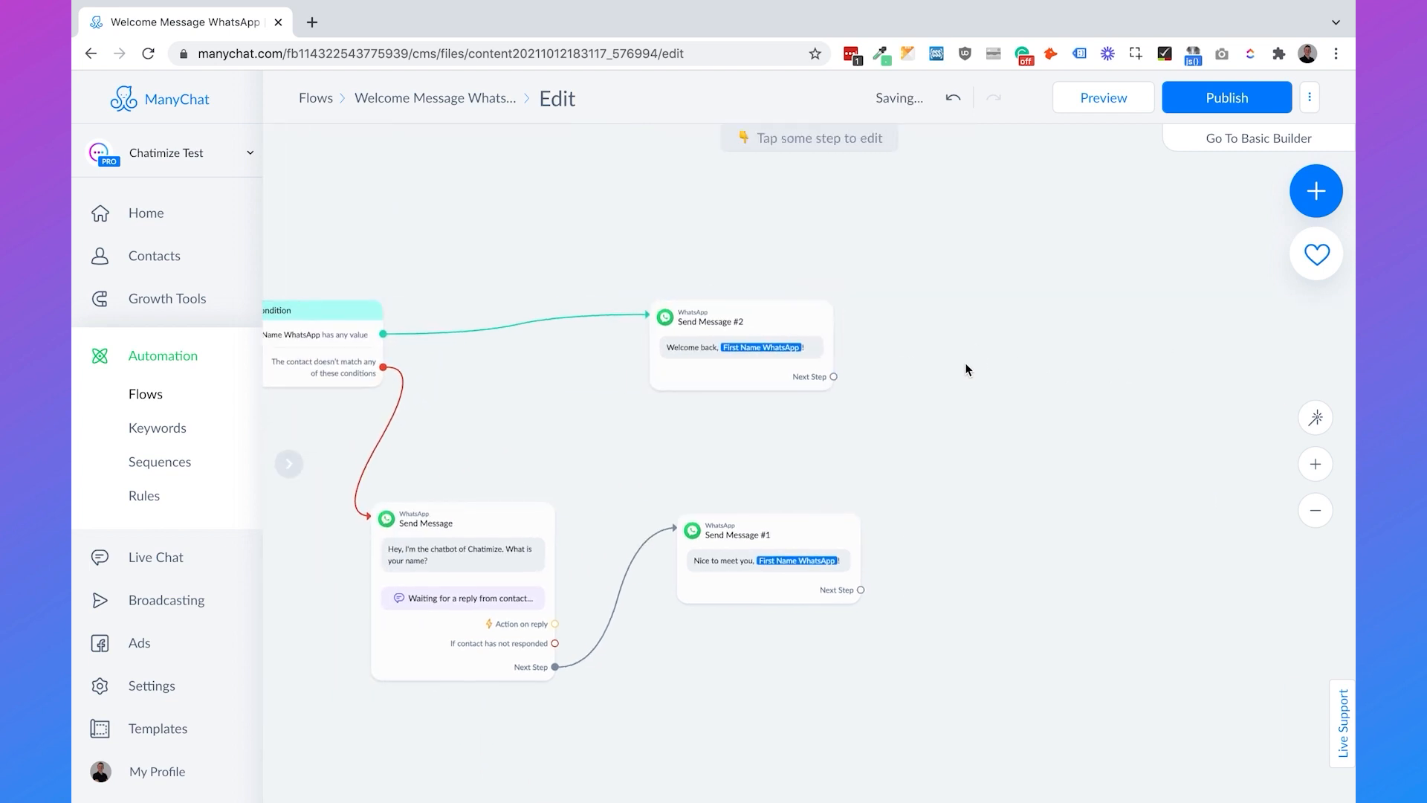
scroll(884, 391, right, 4)
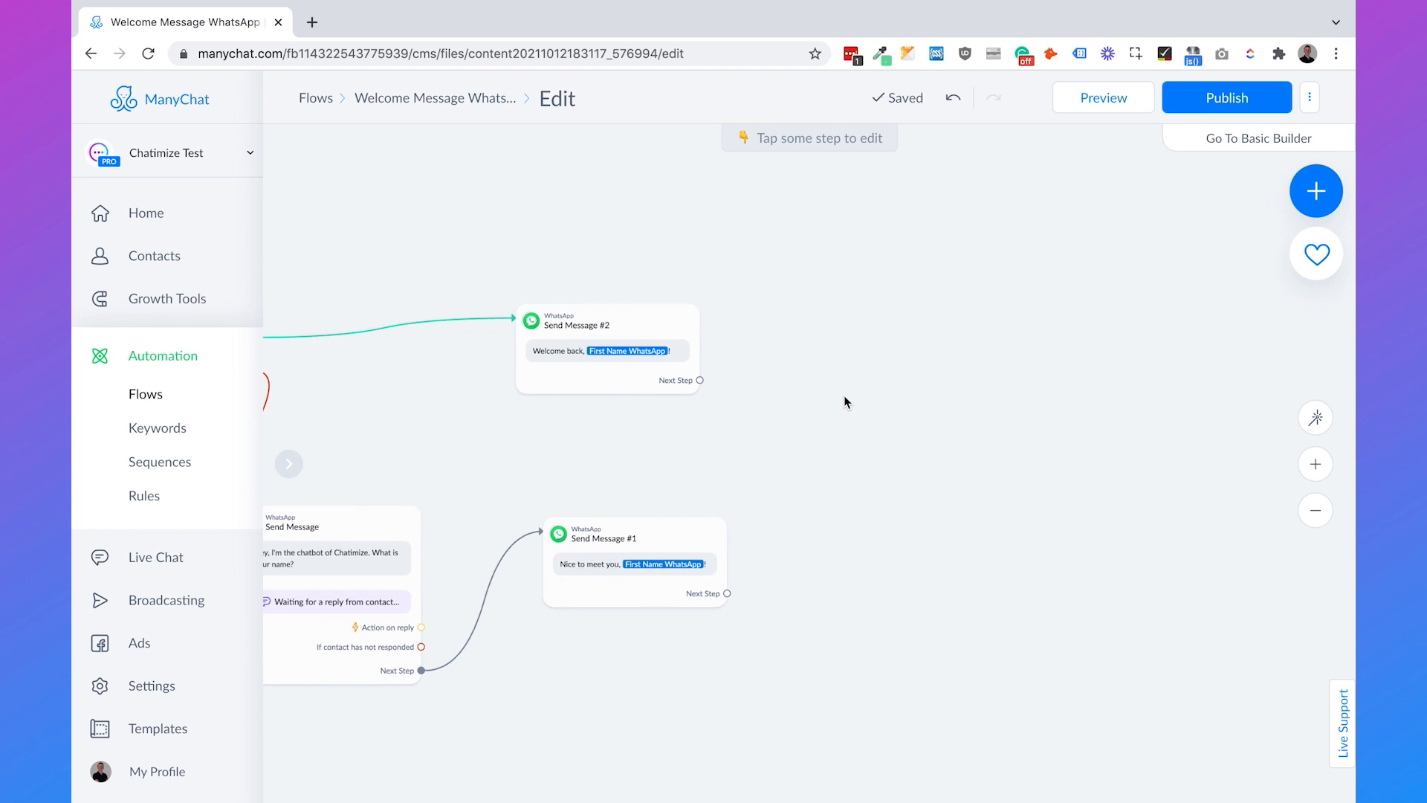
drag(700, 380, 823, 327)
Step: Add Send Message #3 after Send Message #2 with the text "What do you want to do?"
click(862, 318)
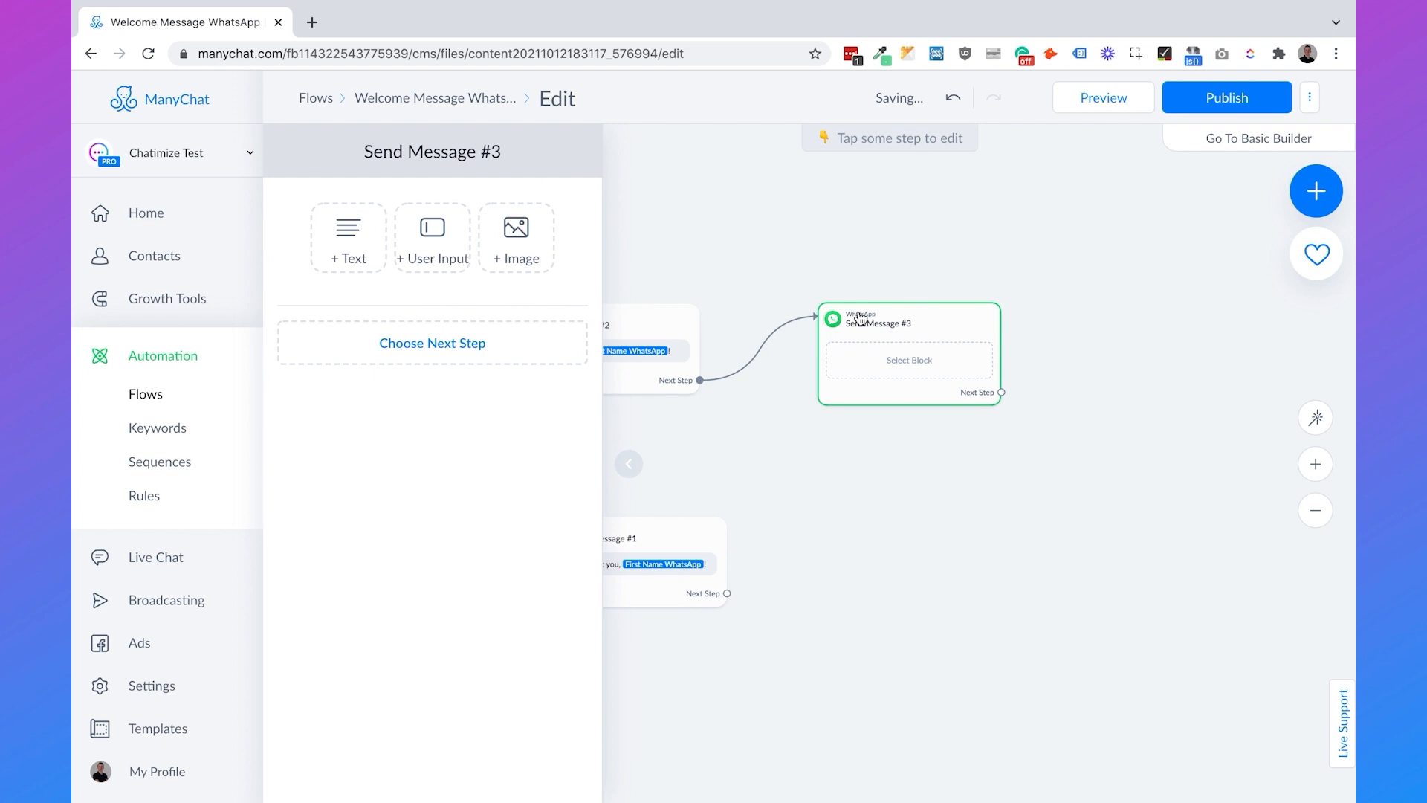
click(358, 227)
text(What do you wa)
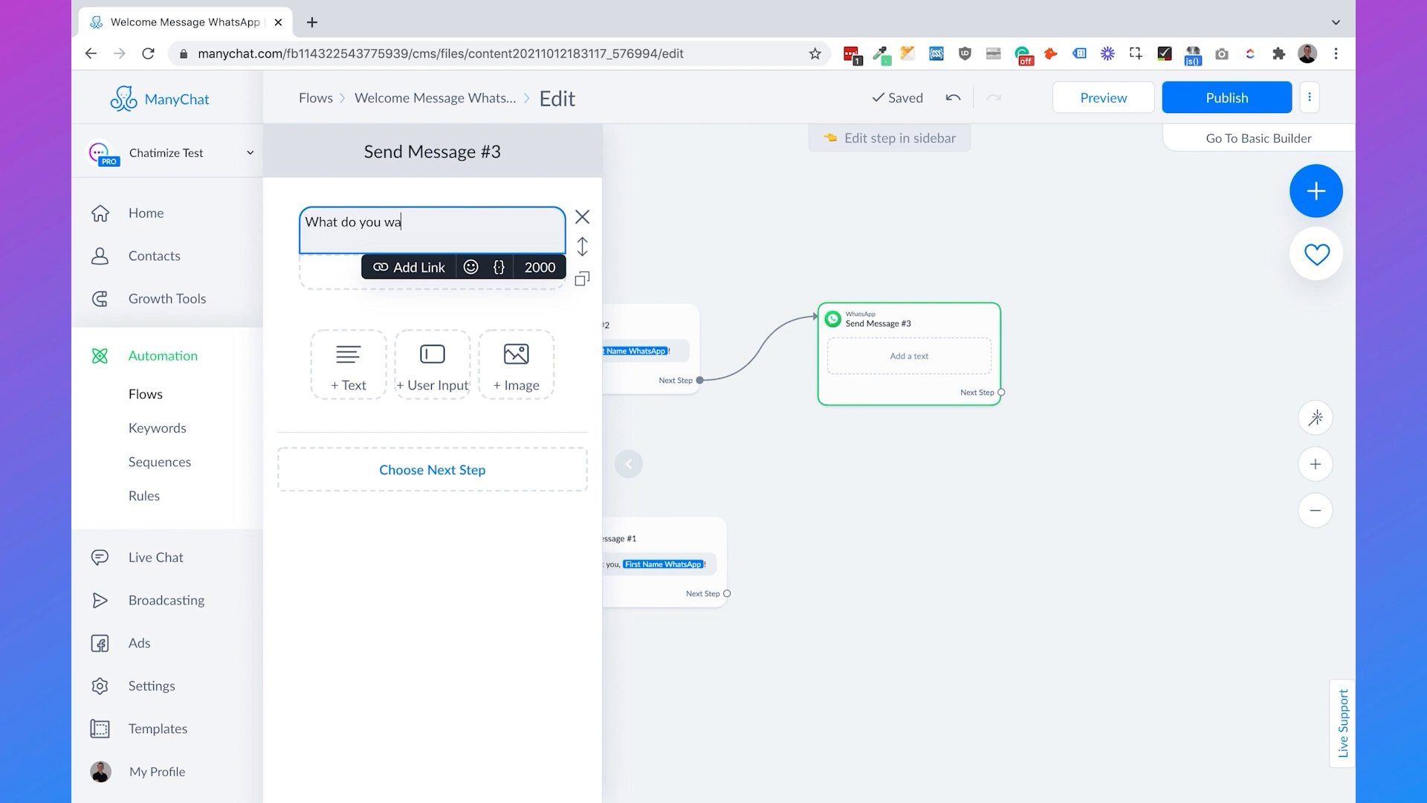
text(nt to do?)
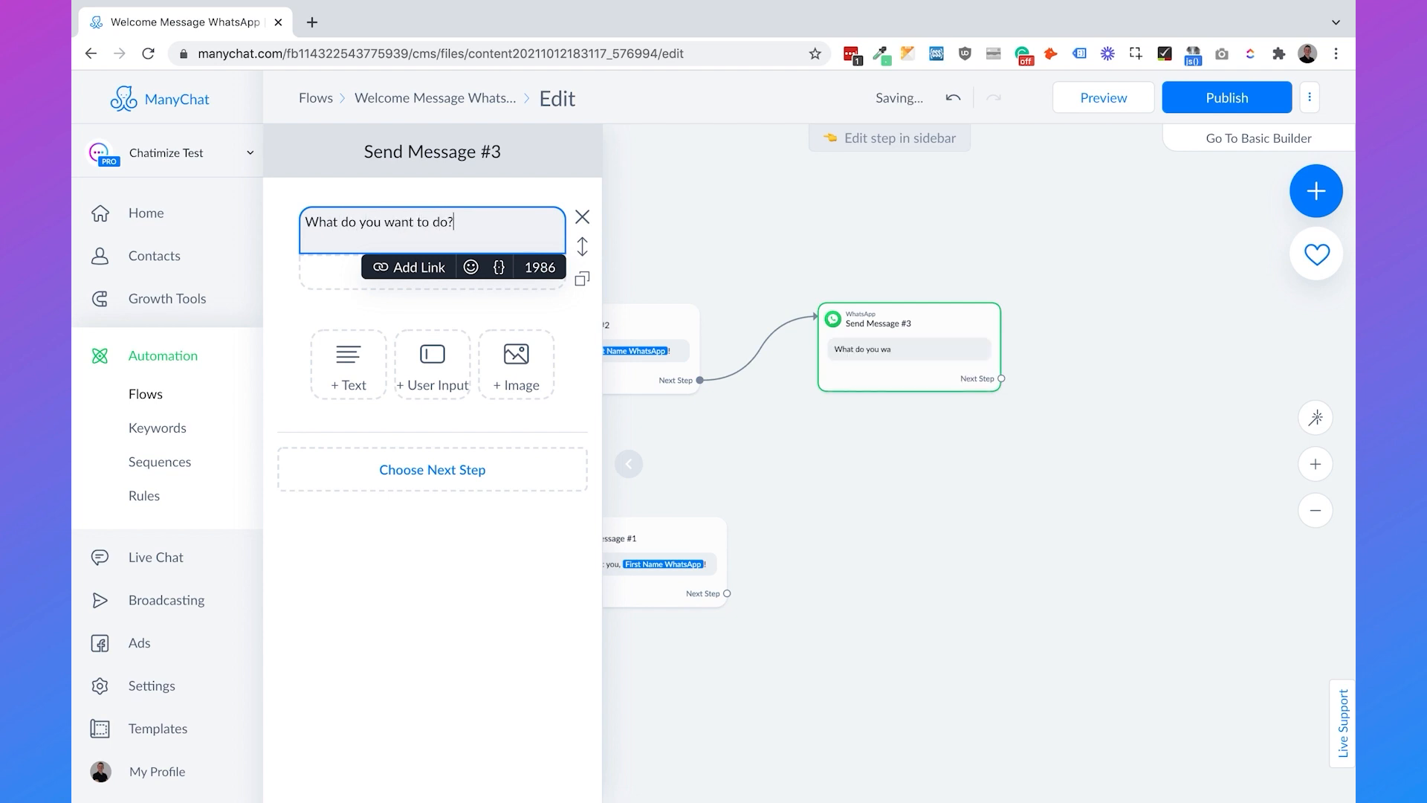
click(377, 187)
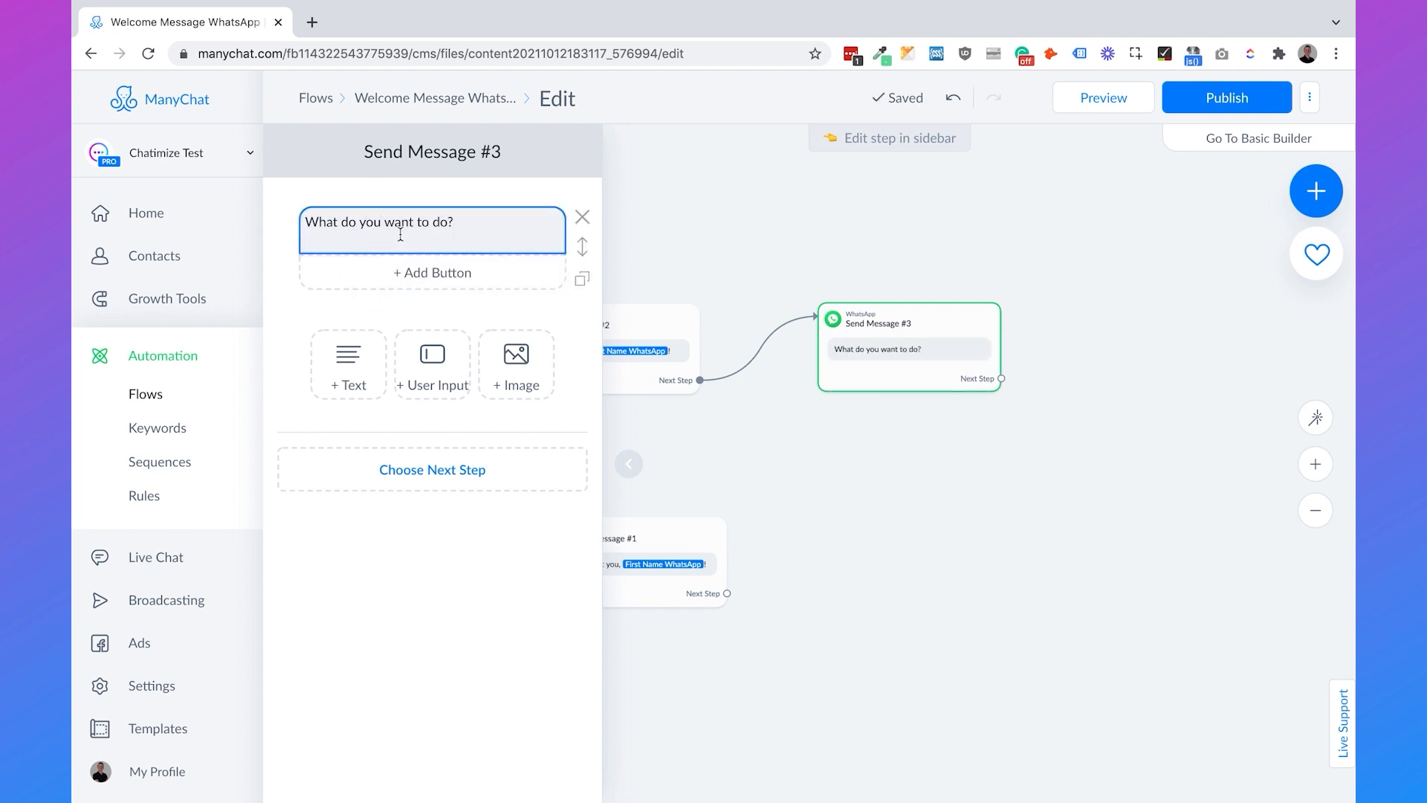
Step: Give Send Message #3 the buttons "Book appointment" and "Ask a question"
click(405, 272)
text(Book )
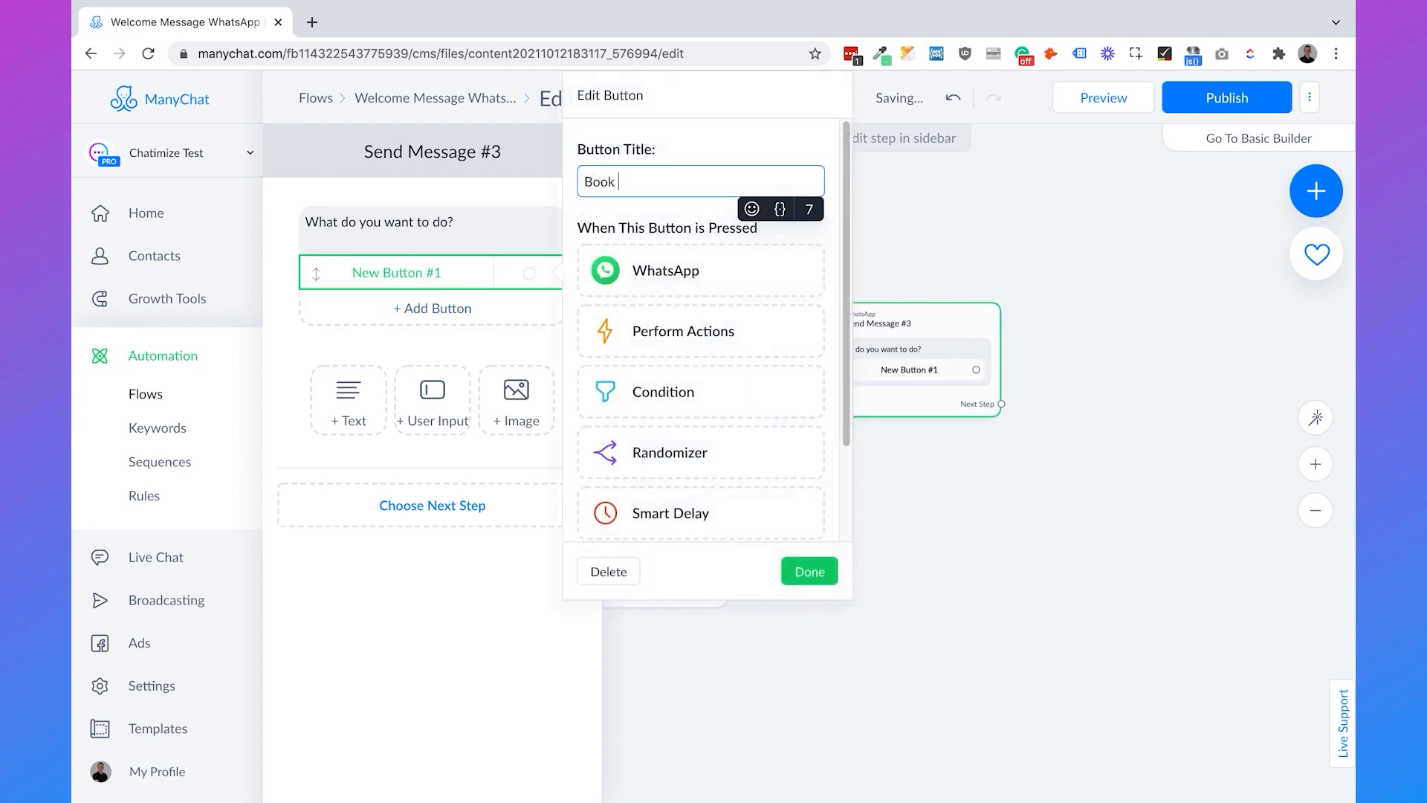
text(appointment)
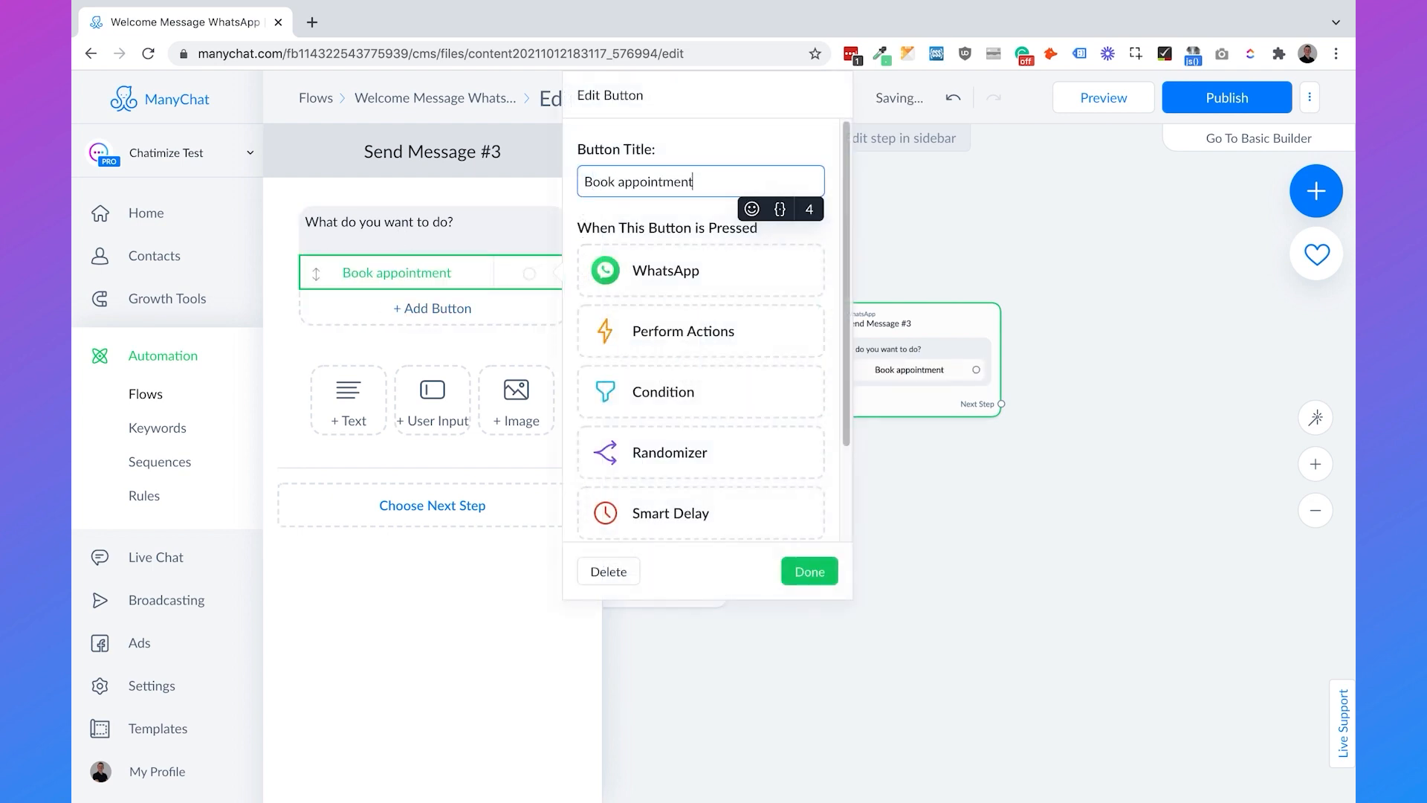
click(413, 321)
text(Aska)
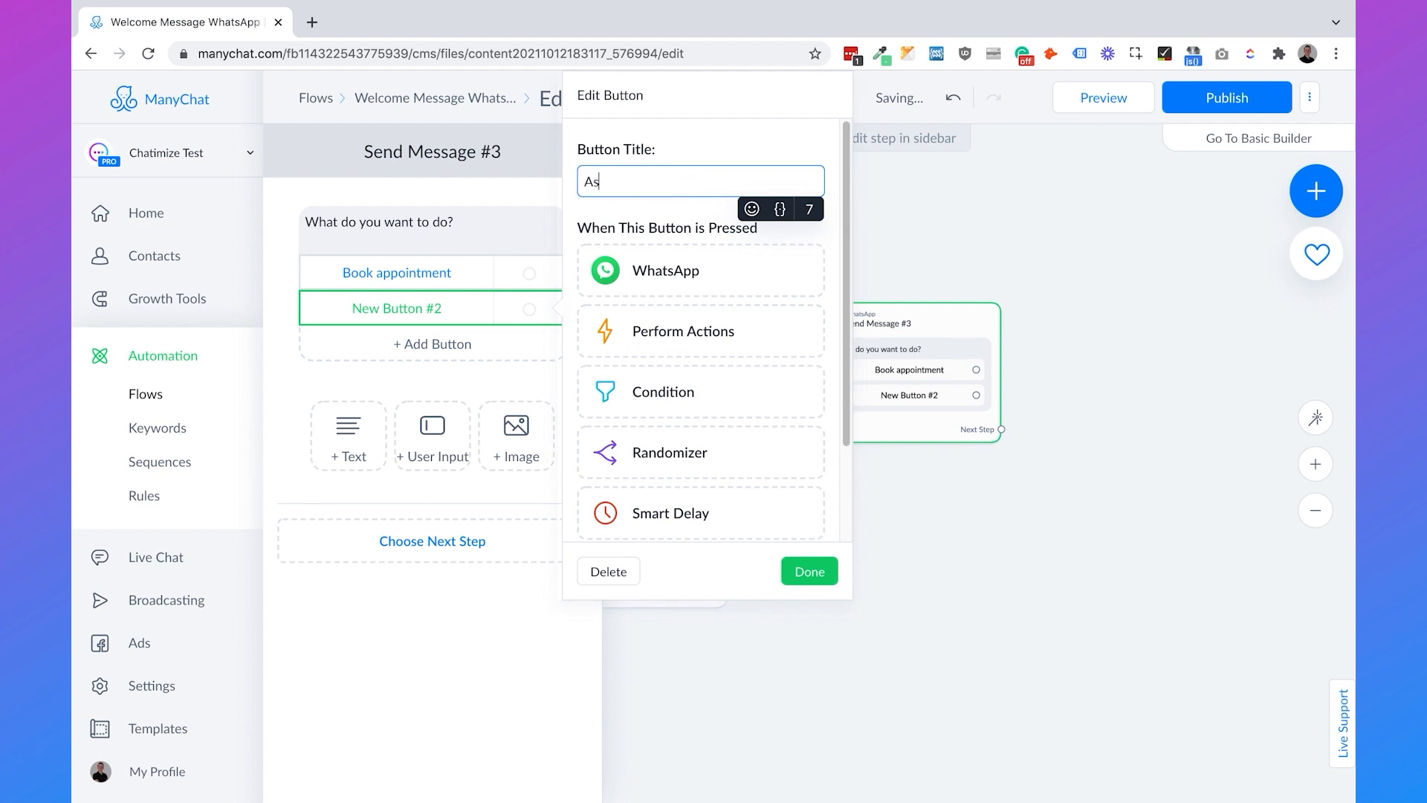
key(BackSpace)
key(BackSpace)
text(a question)
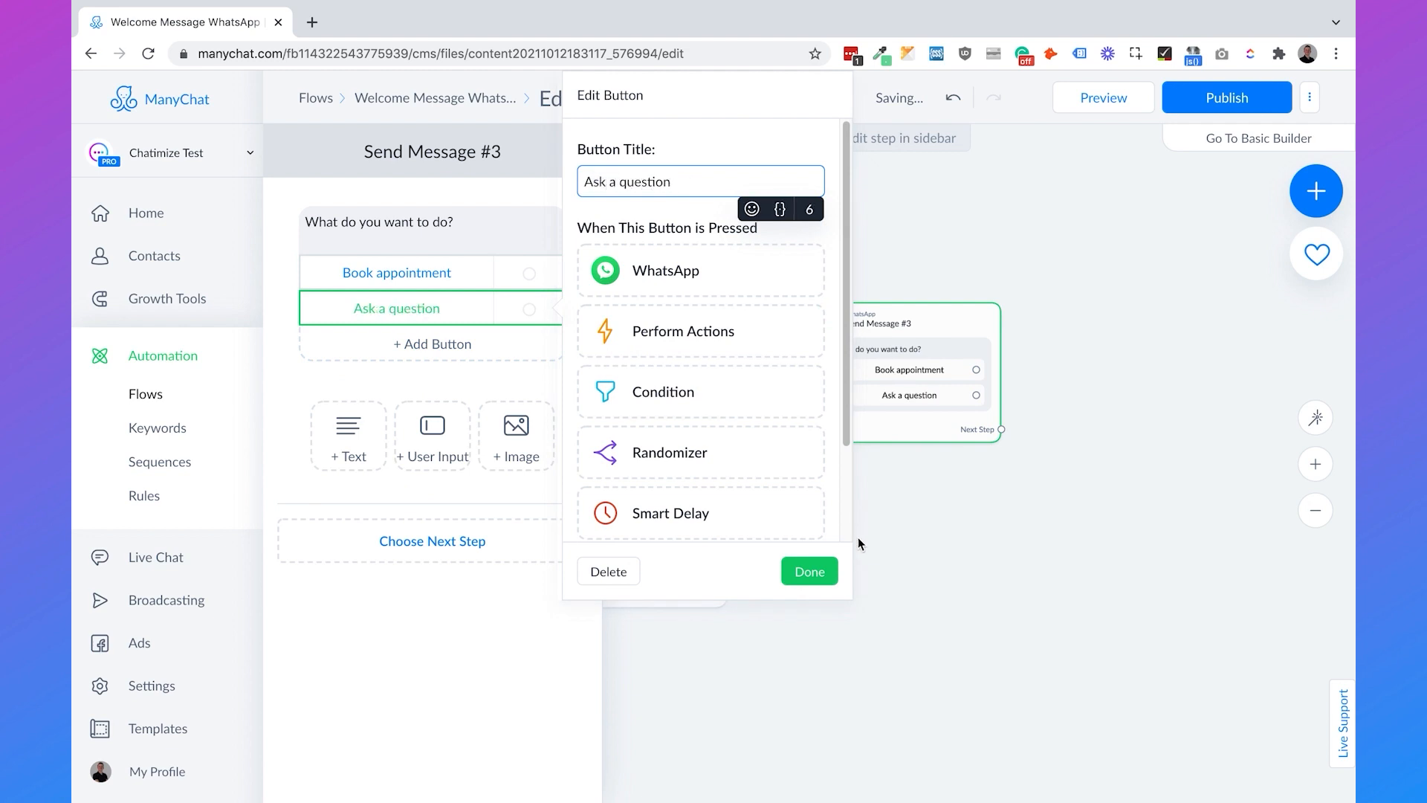
click(828, 575)
click(1001, 536)
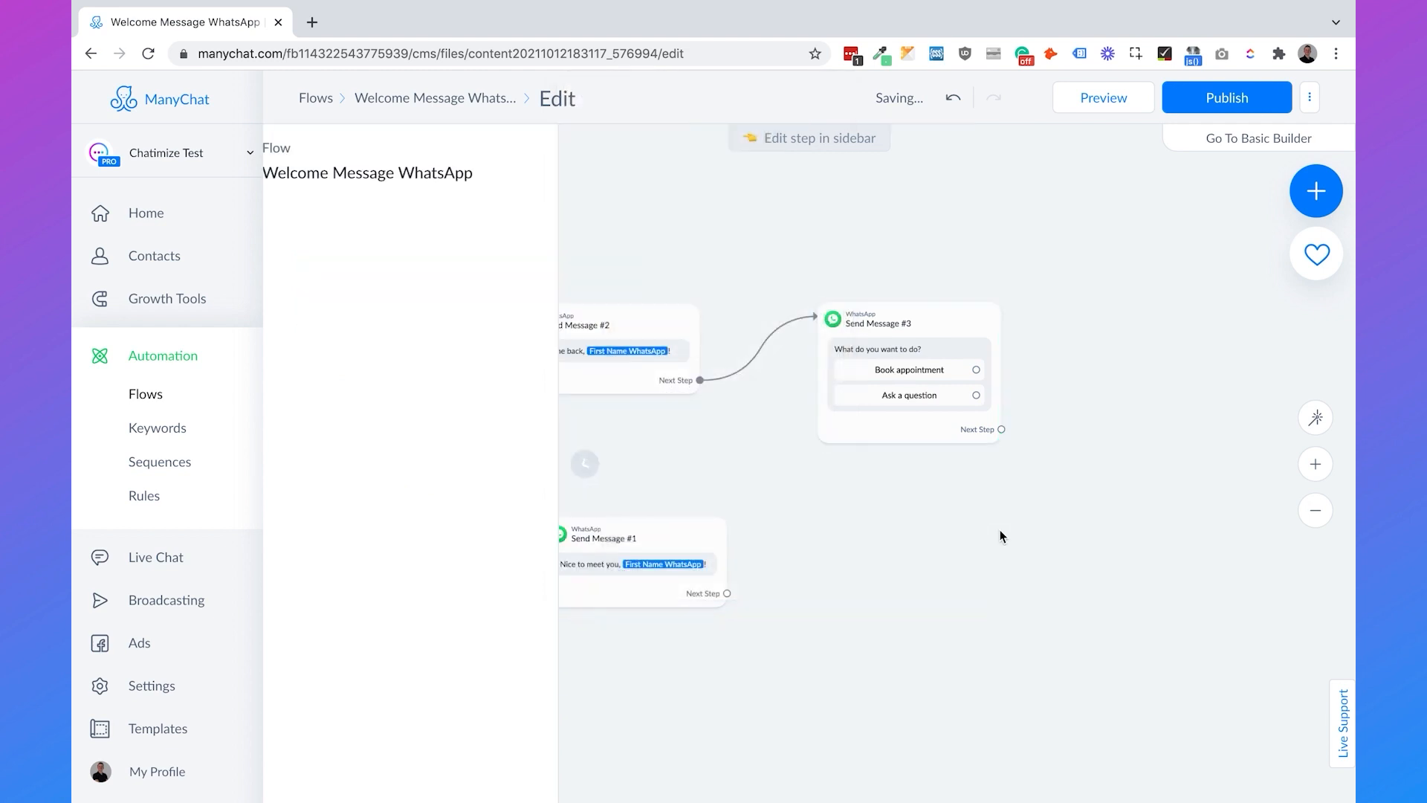
Step: Connect Send Message #1 to Send Message #3 as well
click(727, 593)
click(851, 398)
click(1007, 528)
drag(1008, 531, 824, 526)
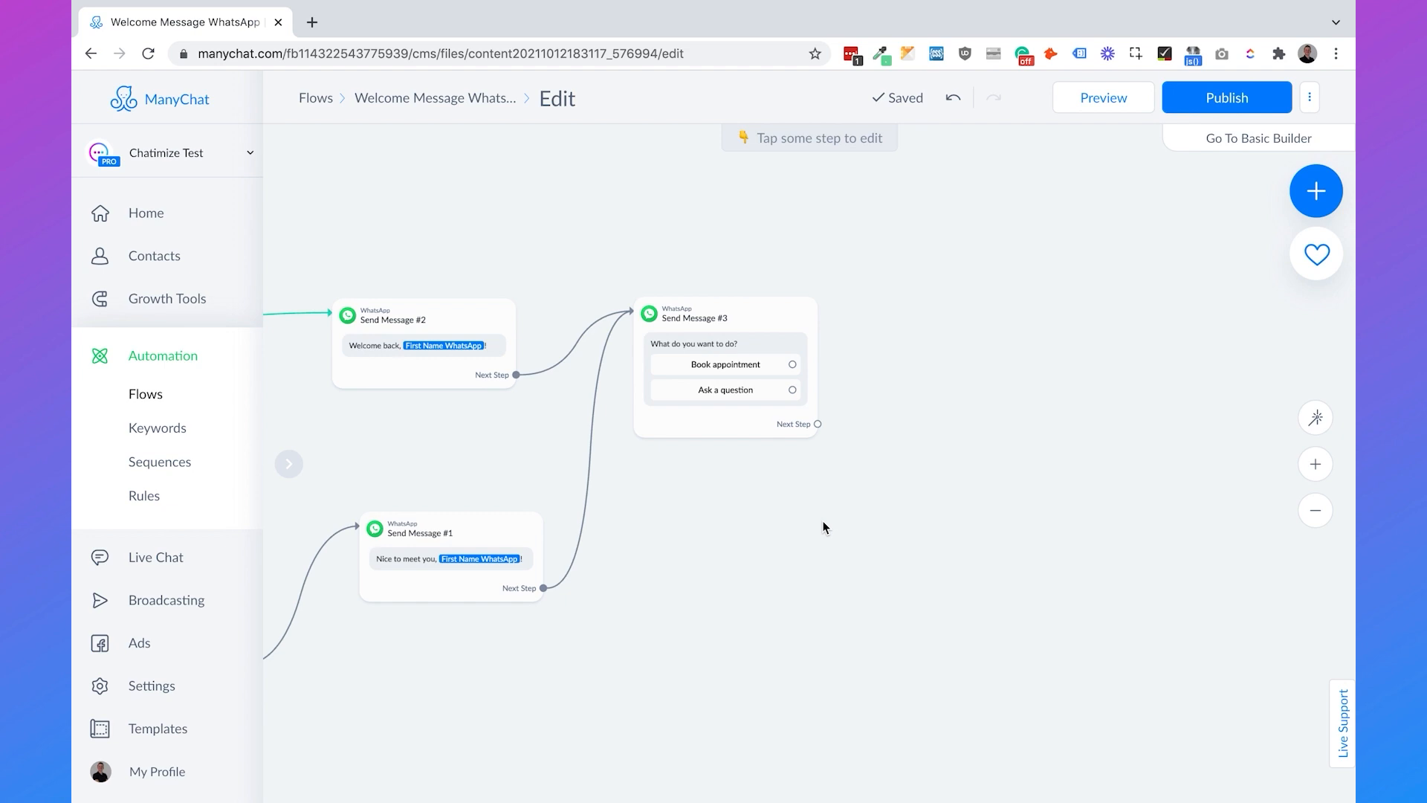
Step: Link "Ask a question" to Send Message #4, inviting questions and promising human help when not understood
drag(792, 390, 897, 481)
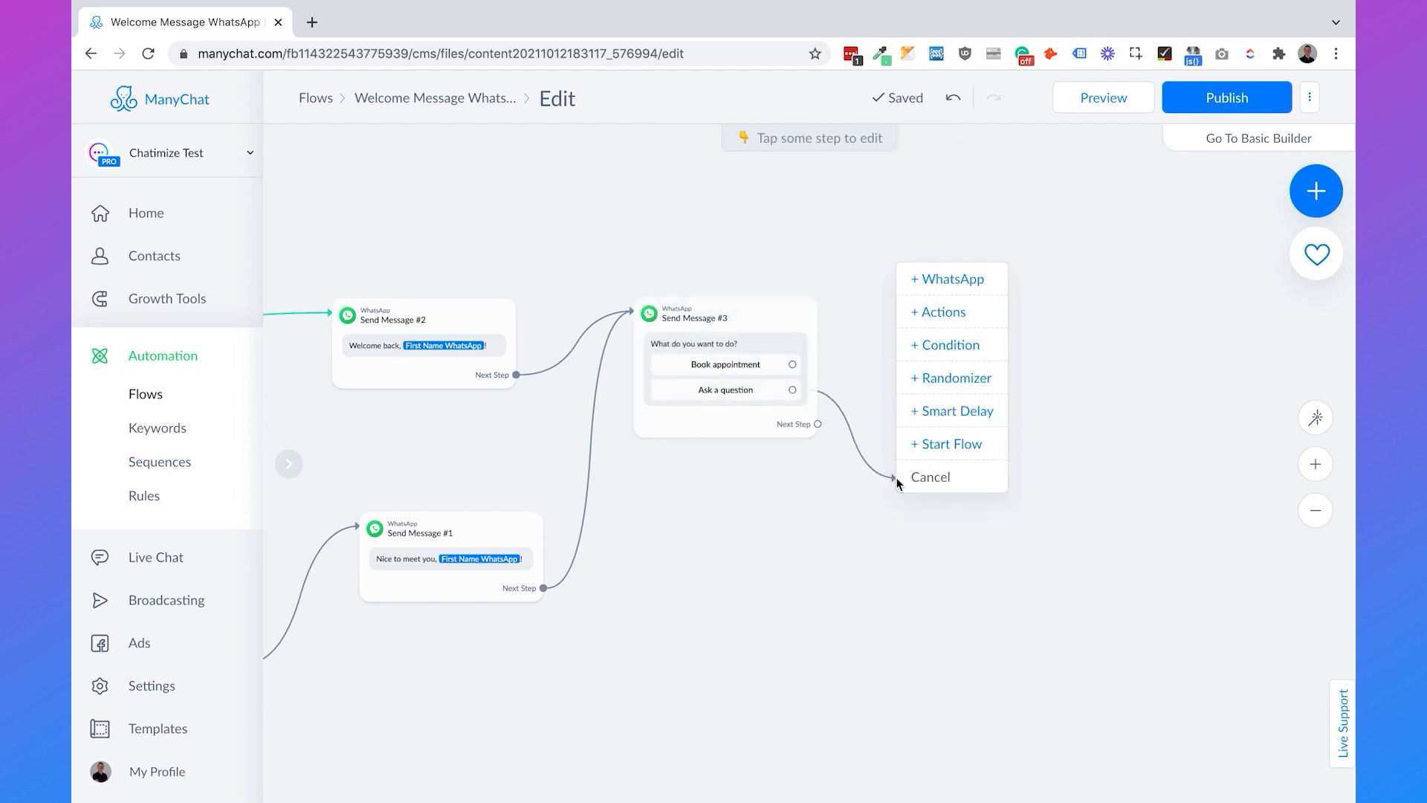
click(944, 281)
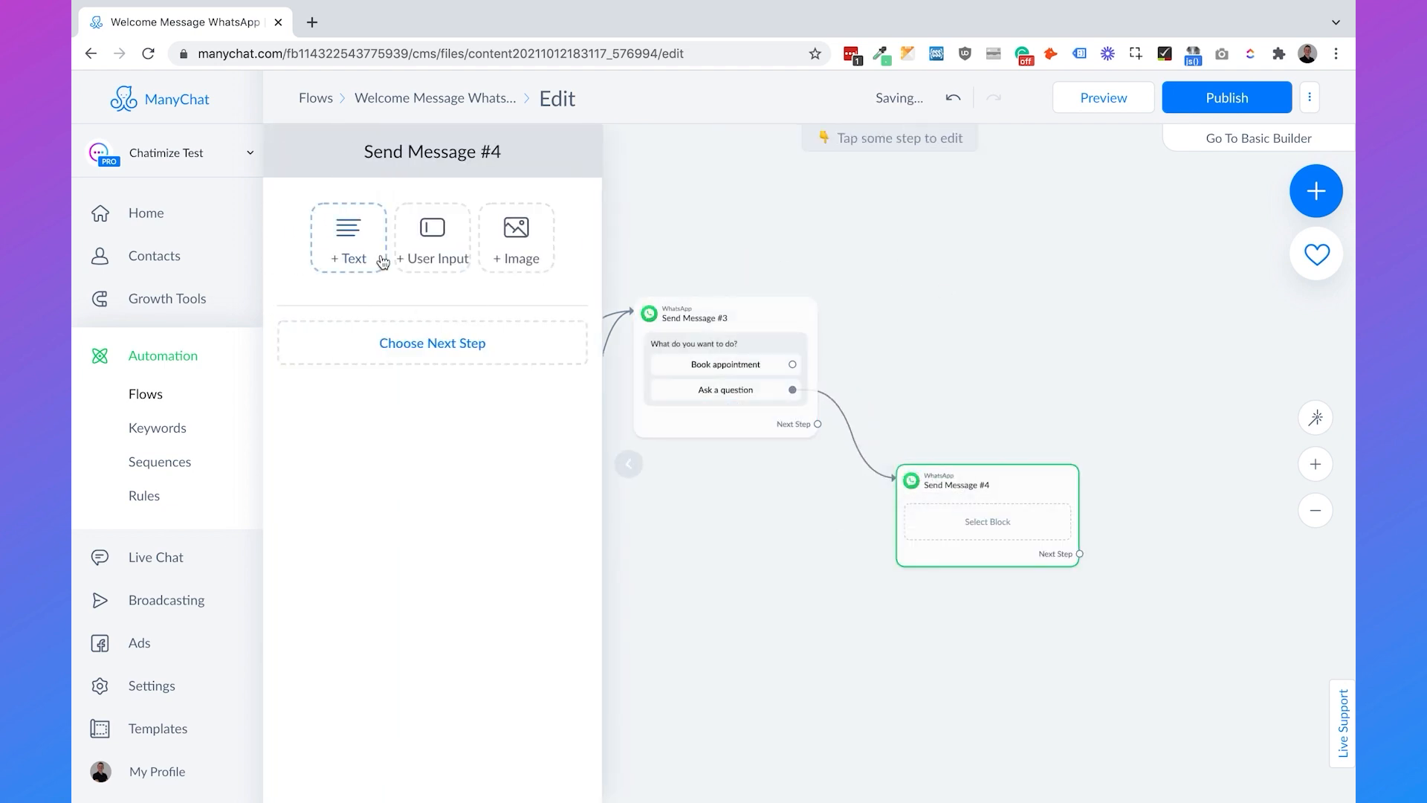
click(383, 262)
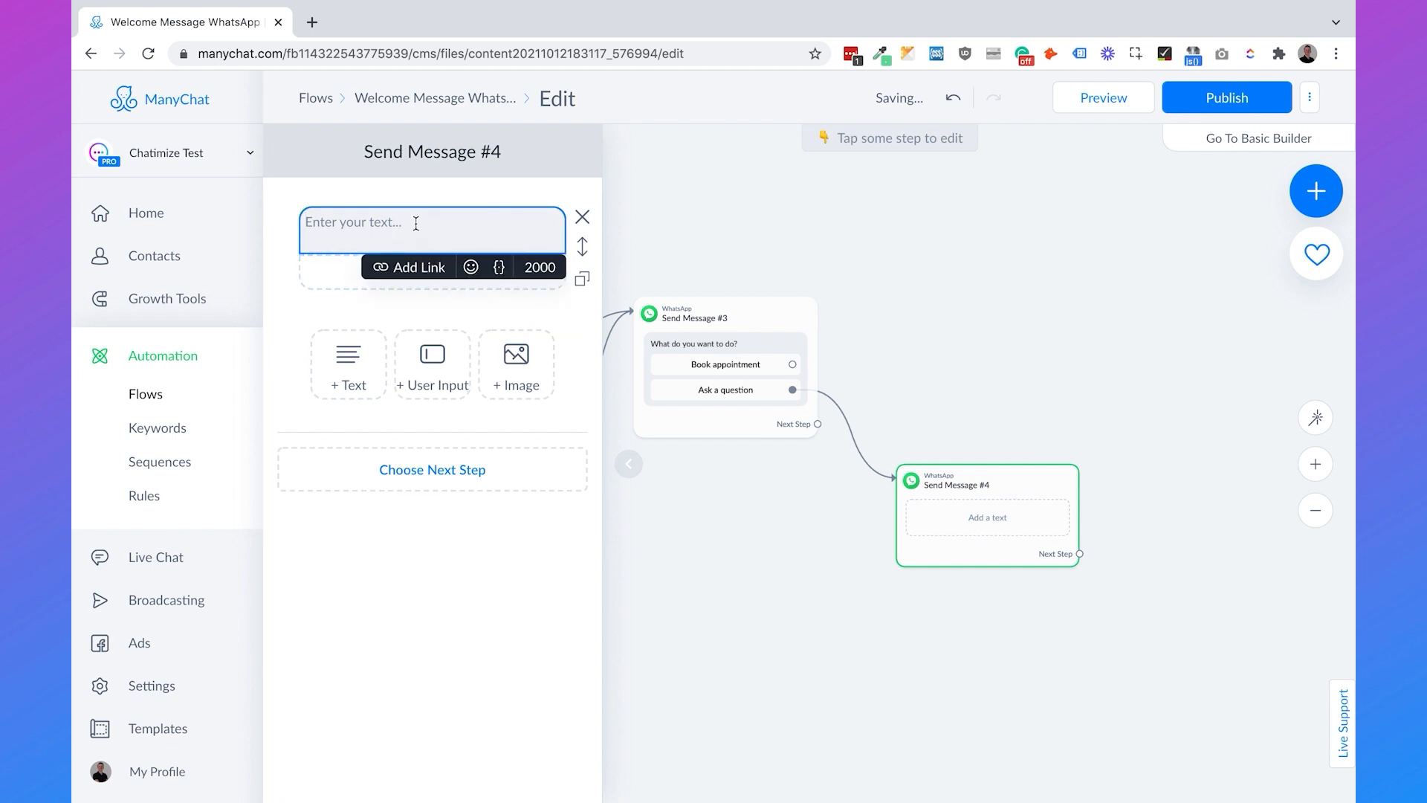
text(Ask any question you want! I will try to answer your question, but if I don't understand i)
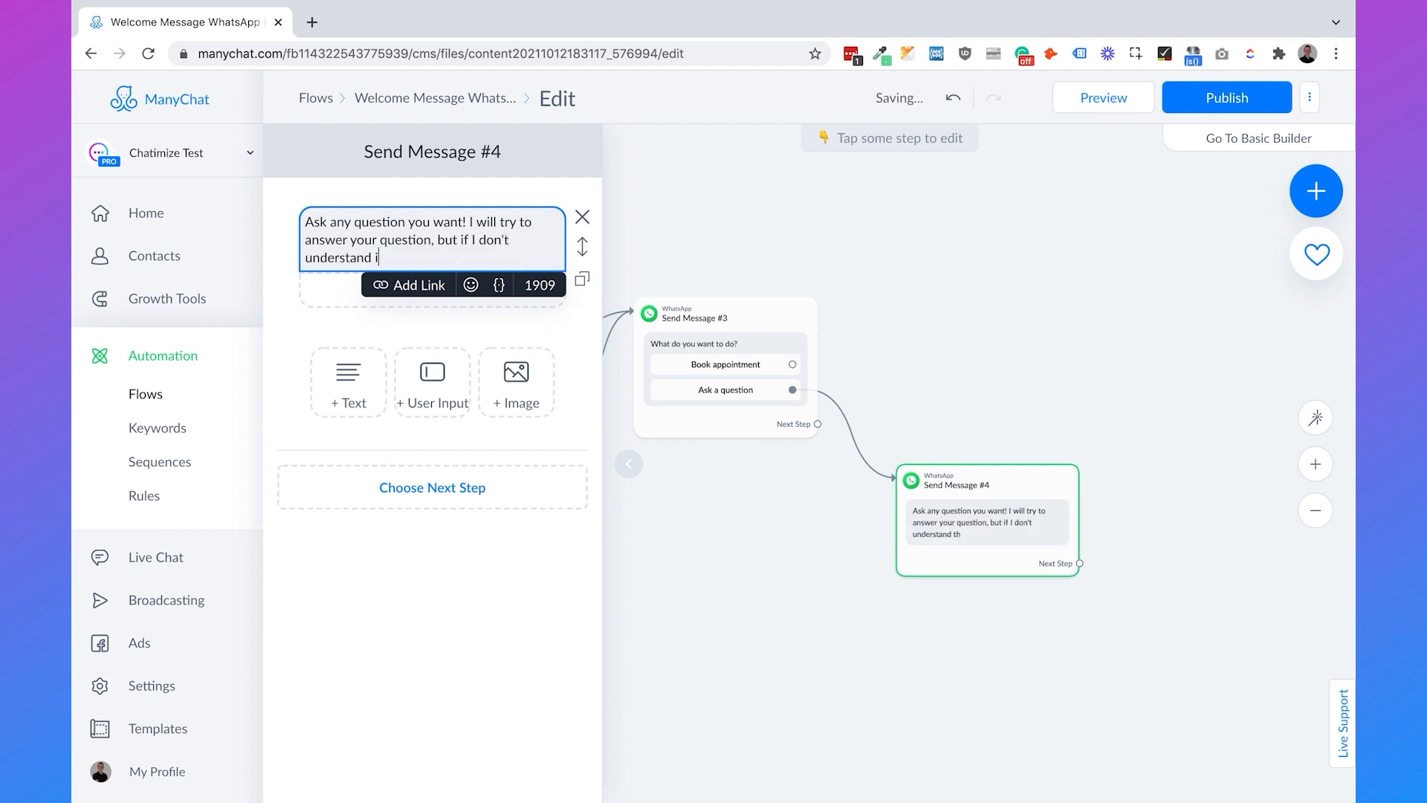
text(t, I will forward it to a human!)
click(879, 184)
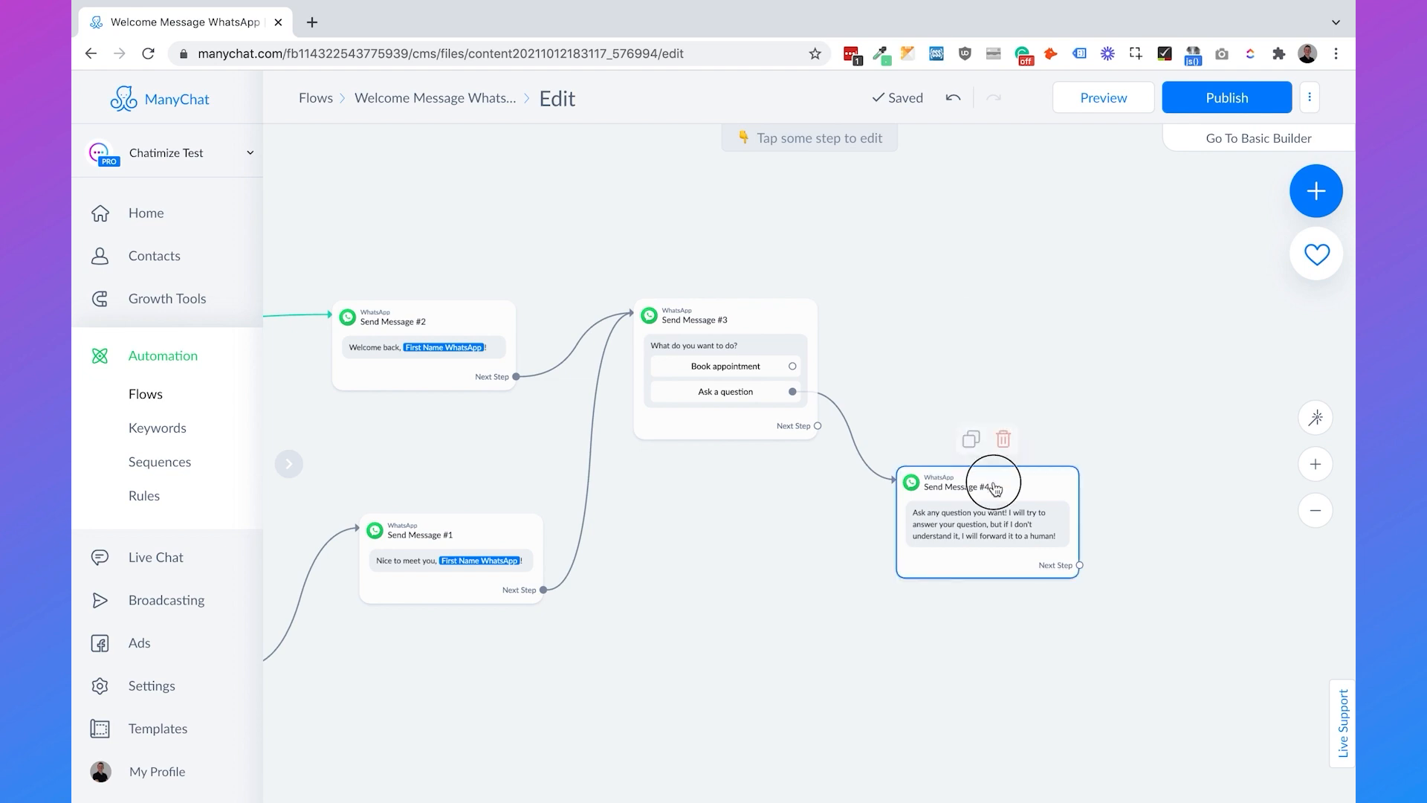
drag(988, 478, 993, 535)
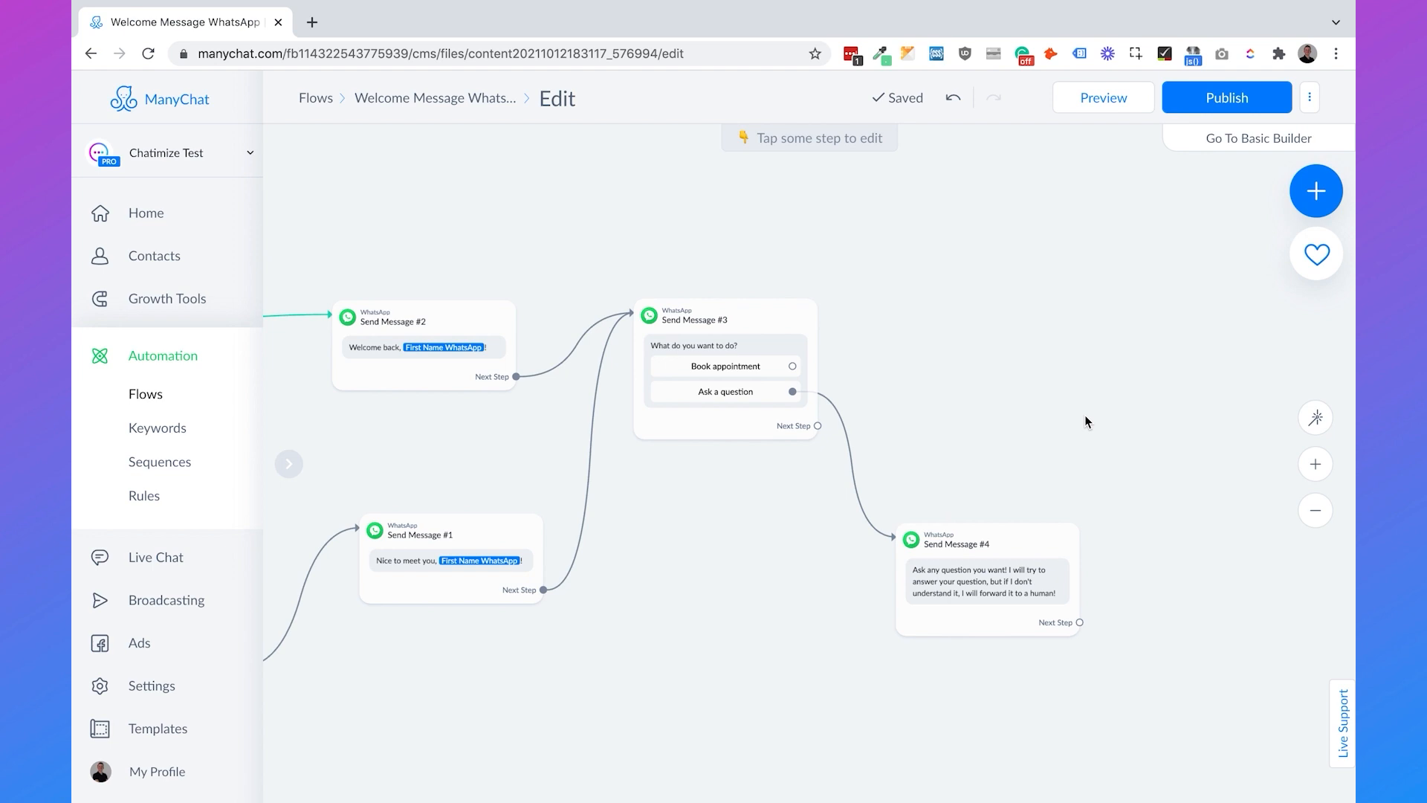
Step: Add a WhatsApp message step after the "Book appointment" button
drag(1084, 415, 1005, 415)
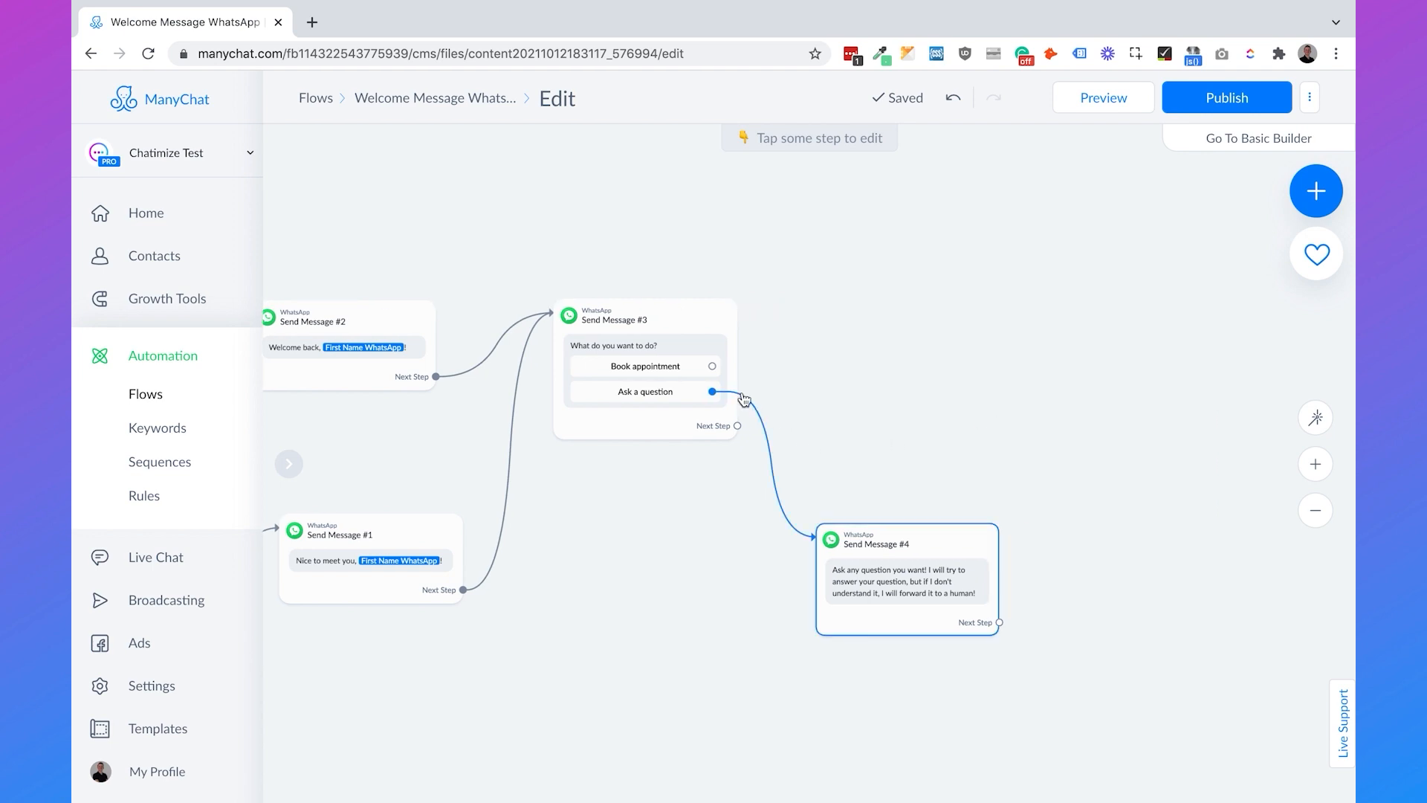
drag(712, 365, 800, 318)
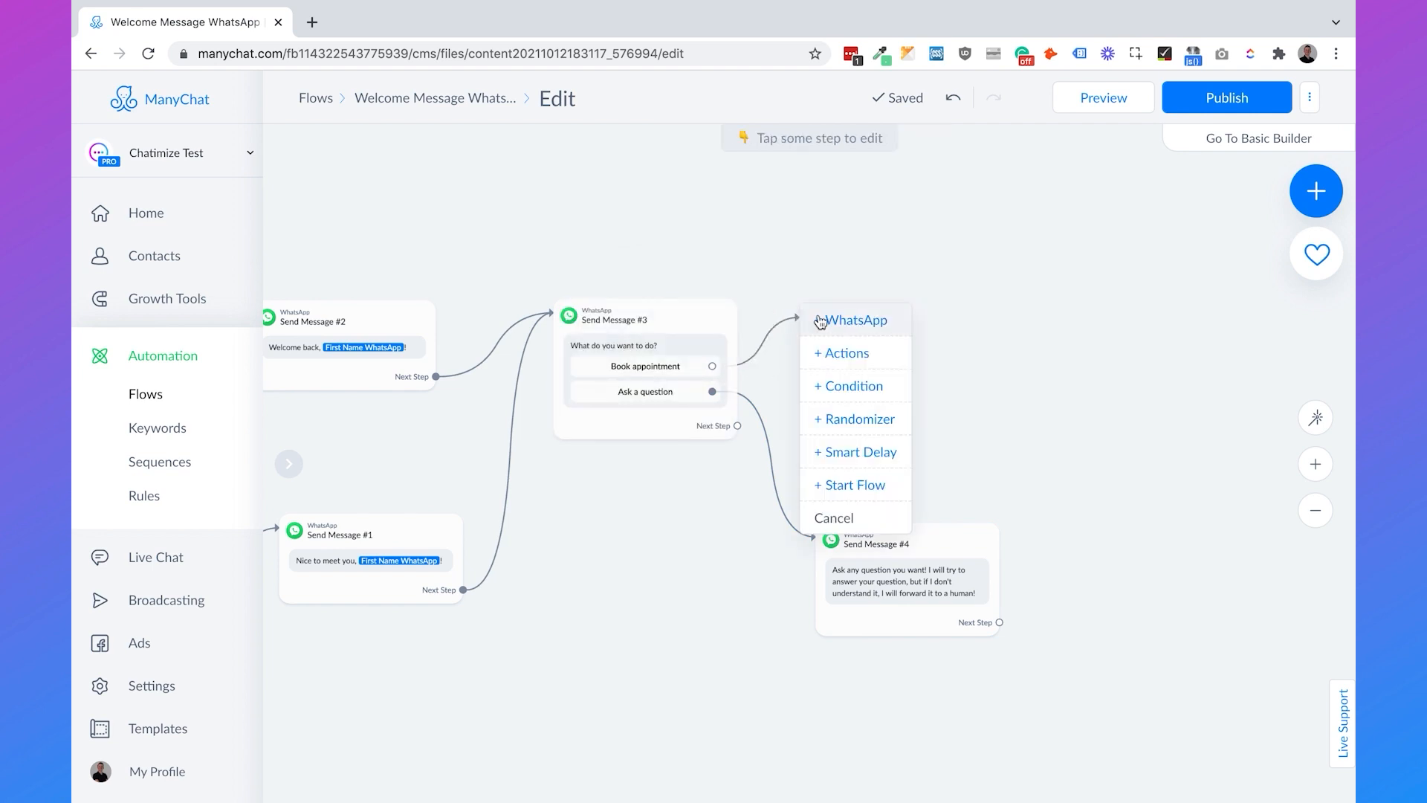
click(856, 321)
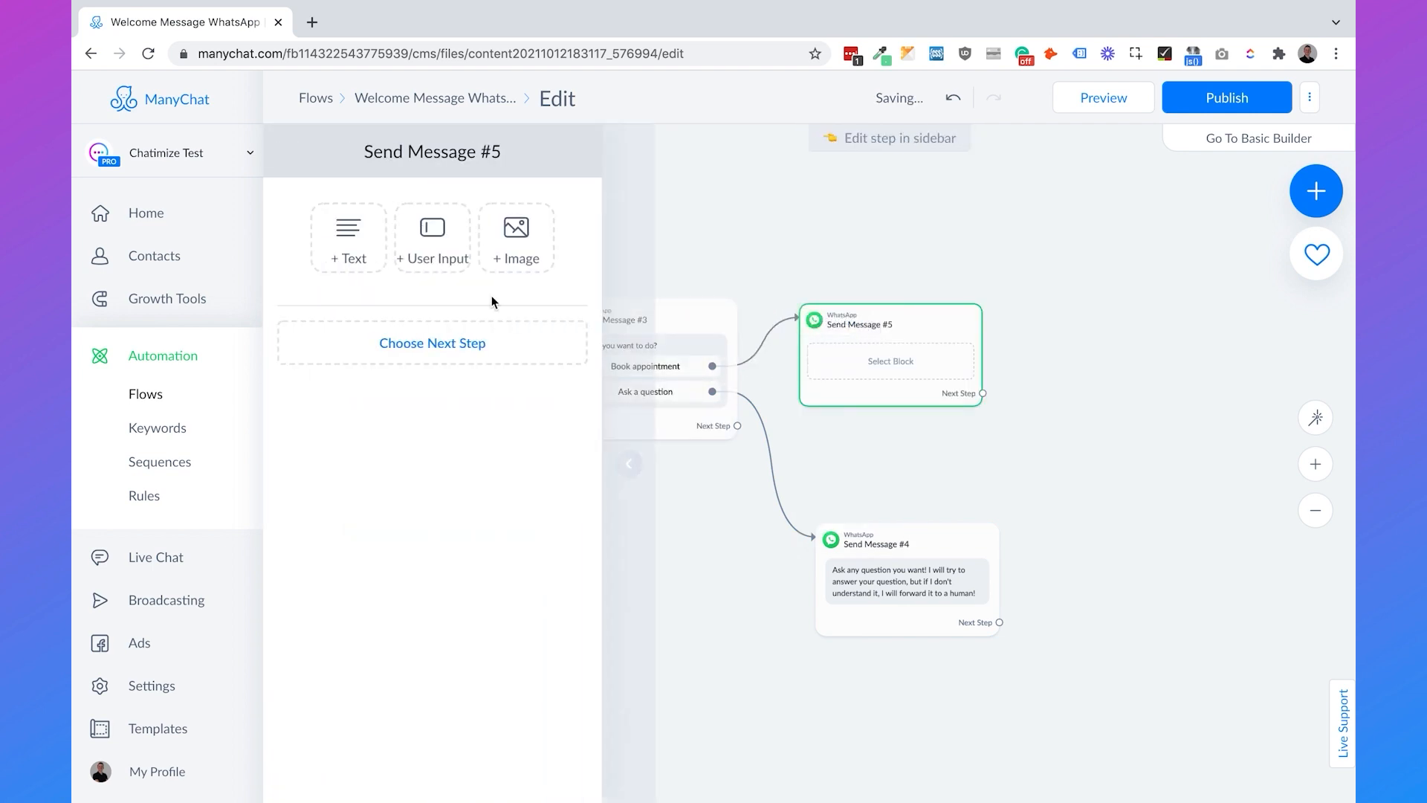
Step: Ask "On what date do you want to book an appointment?" with the format hint 10/11/1997
click(445, 246)
click(447, 245)
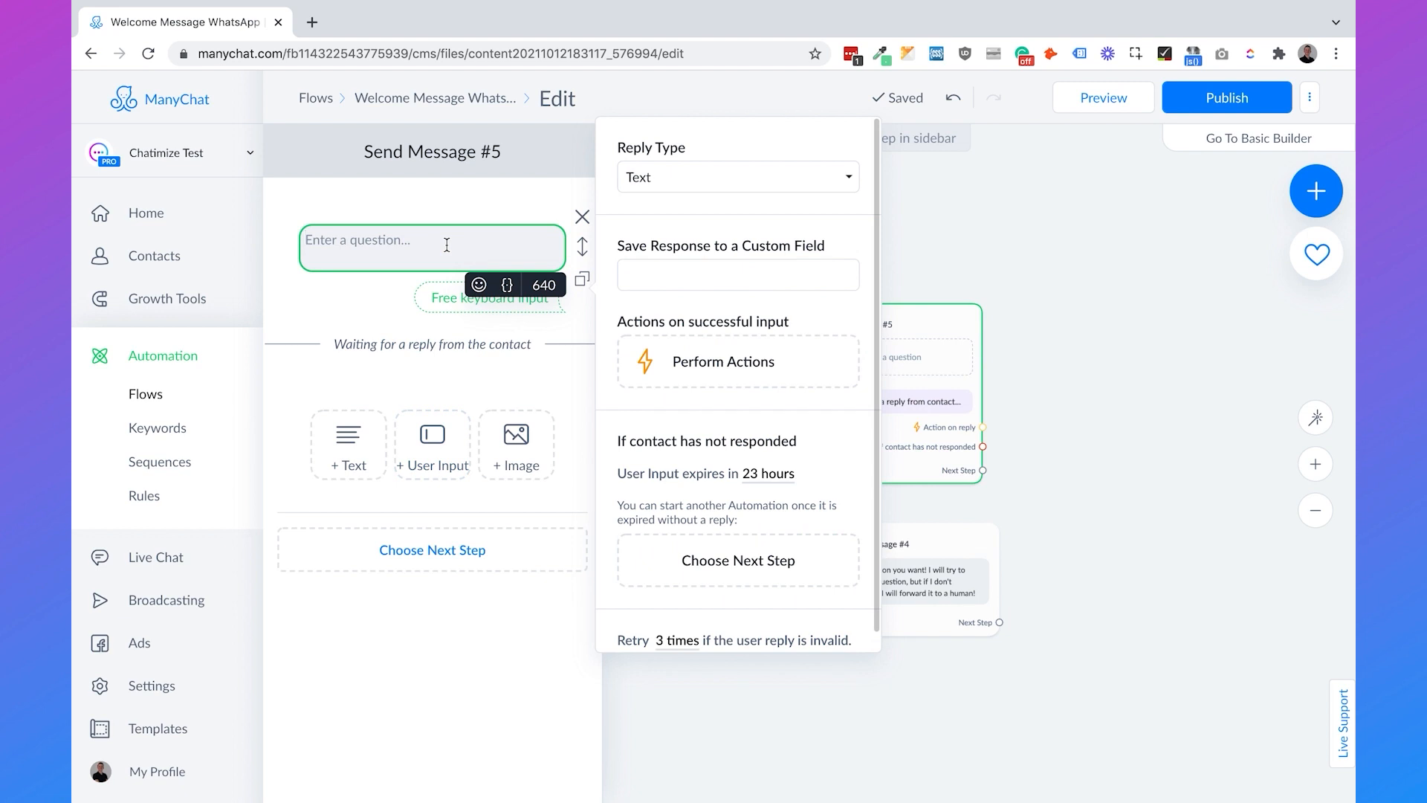
text(On what da)
text(te do you want to book a)
text(n appoinment)
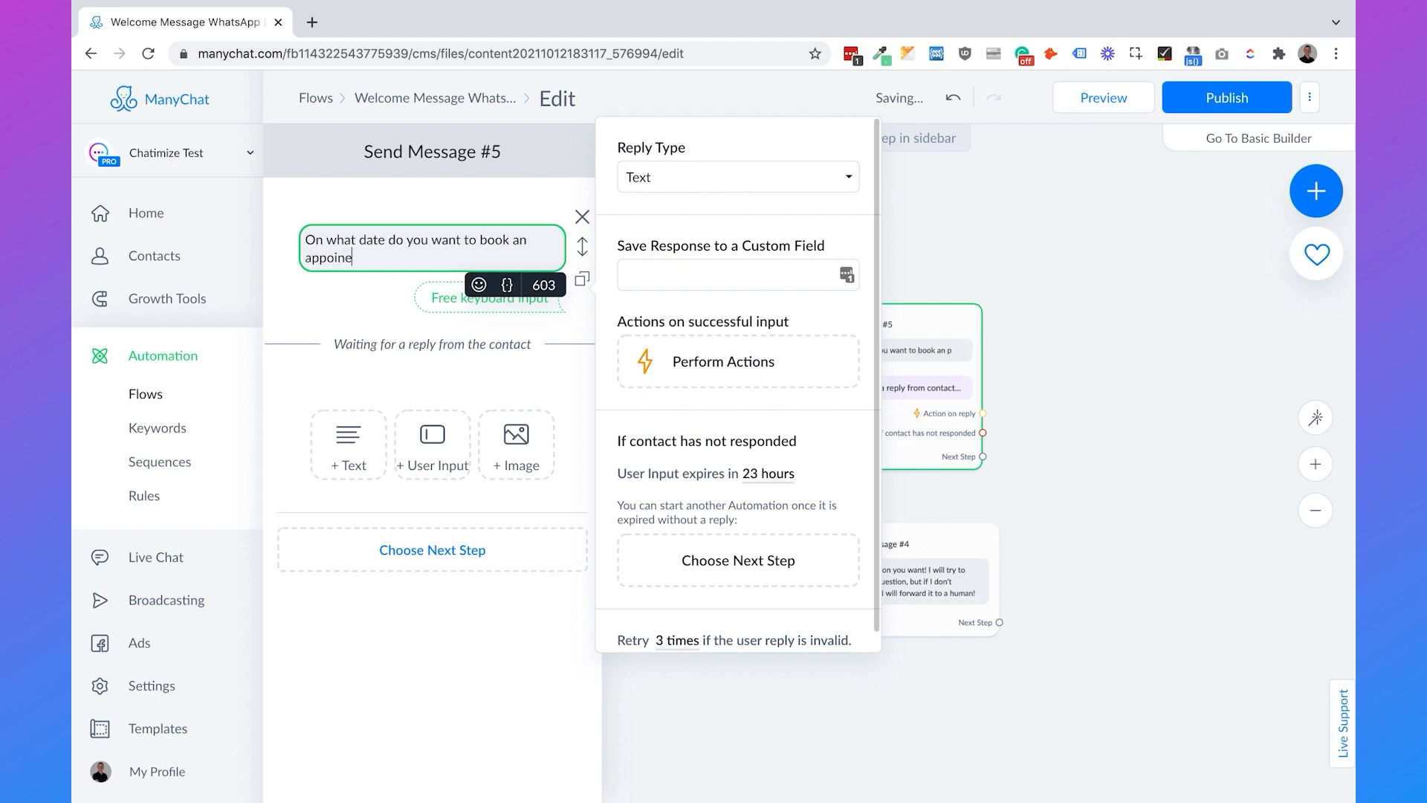
text(?)
key(Return)
key(Return)
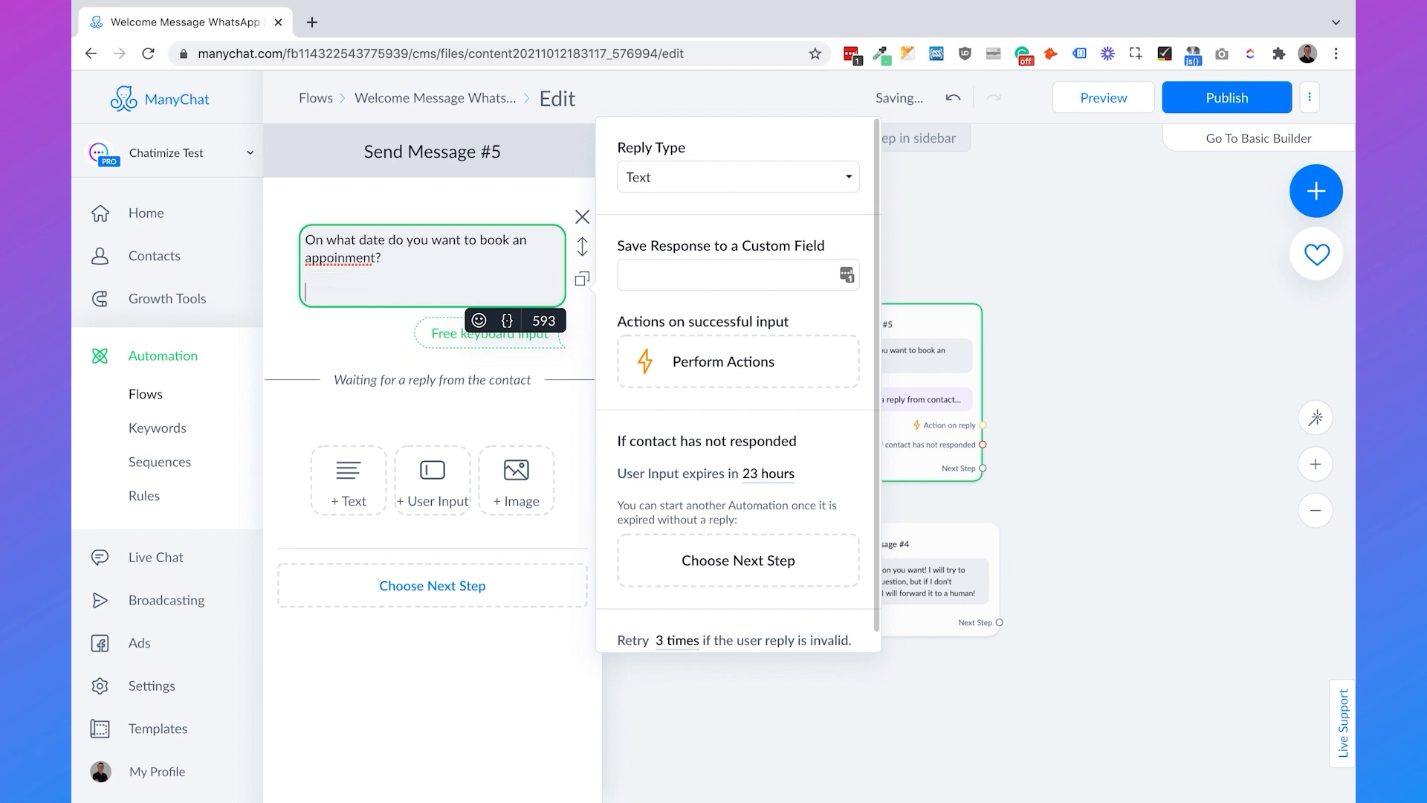
text(t)
click(355, 296)
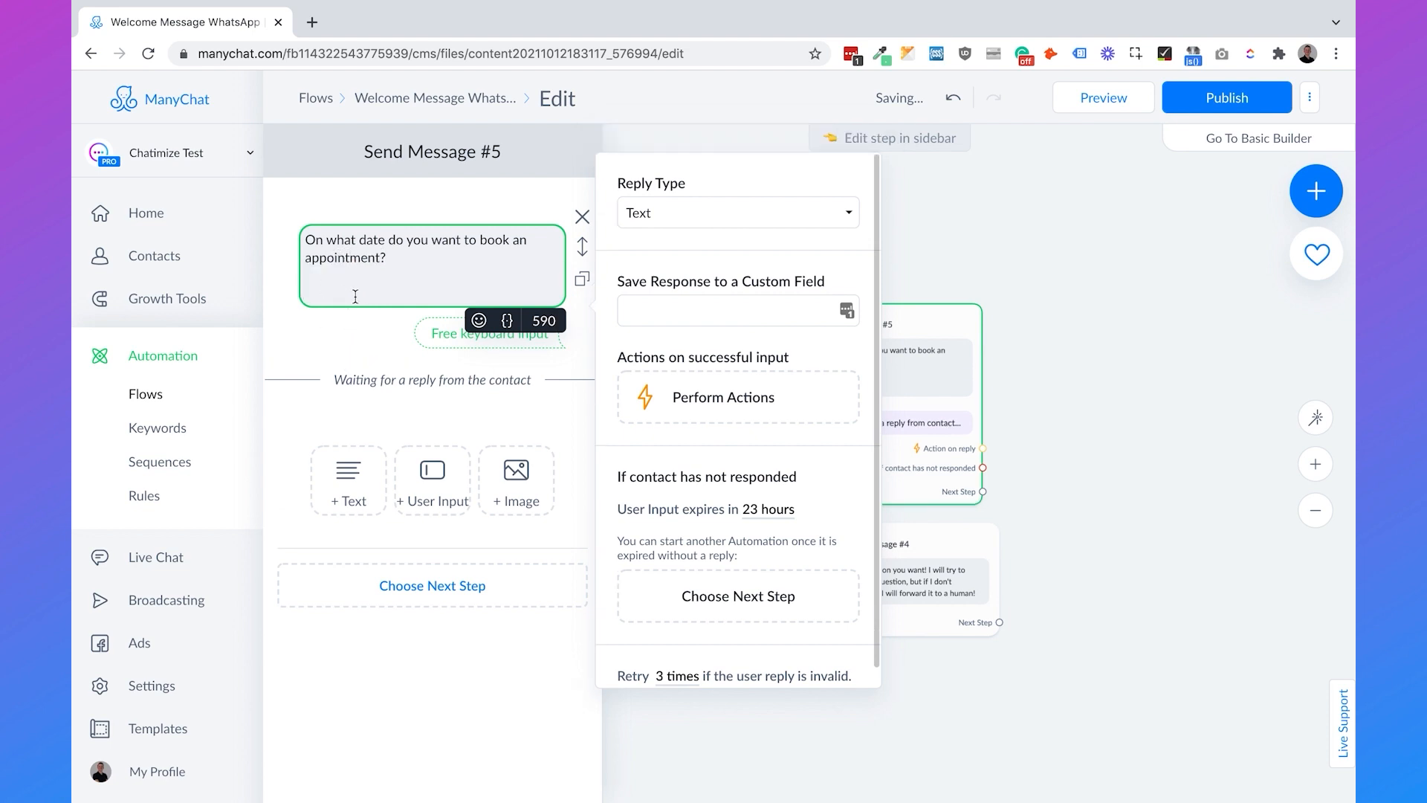
text(P.S. Please use the following fo)
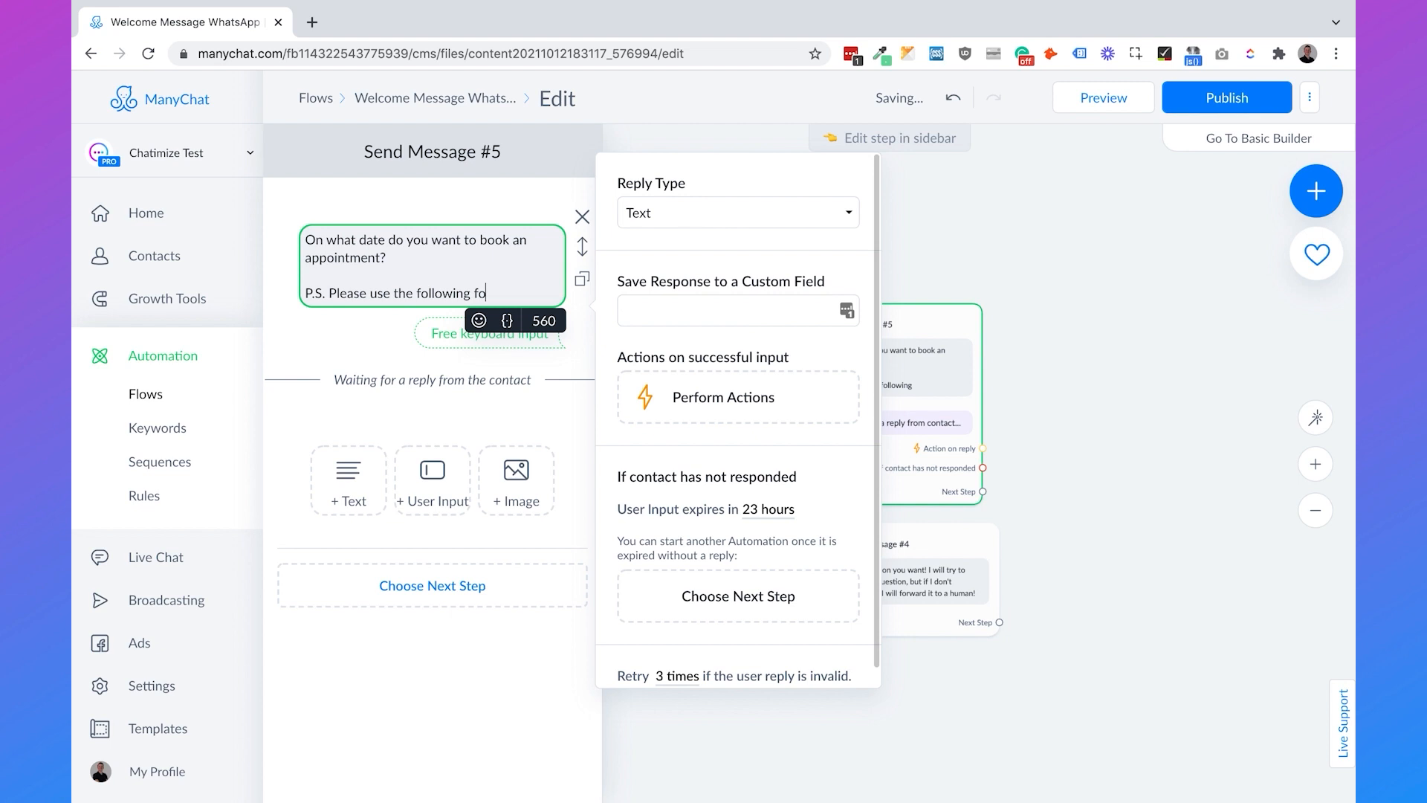
text(rmatting: DD/MM/Y)
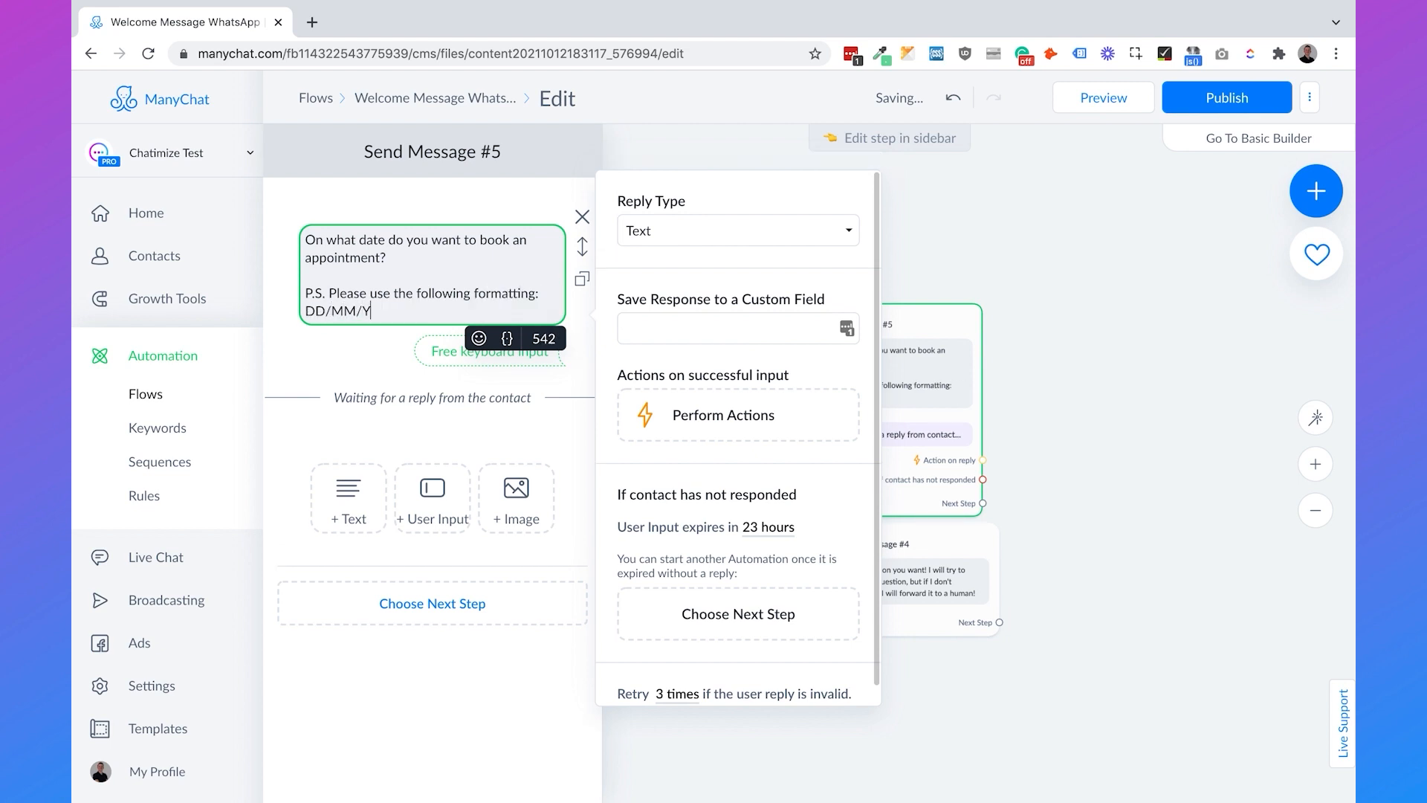
text(Y)
drag(407, 312, 305, 312)
text(10/11/1997)
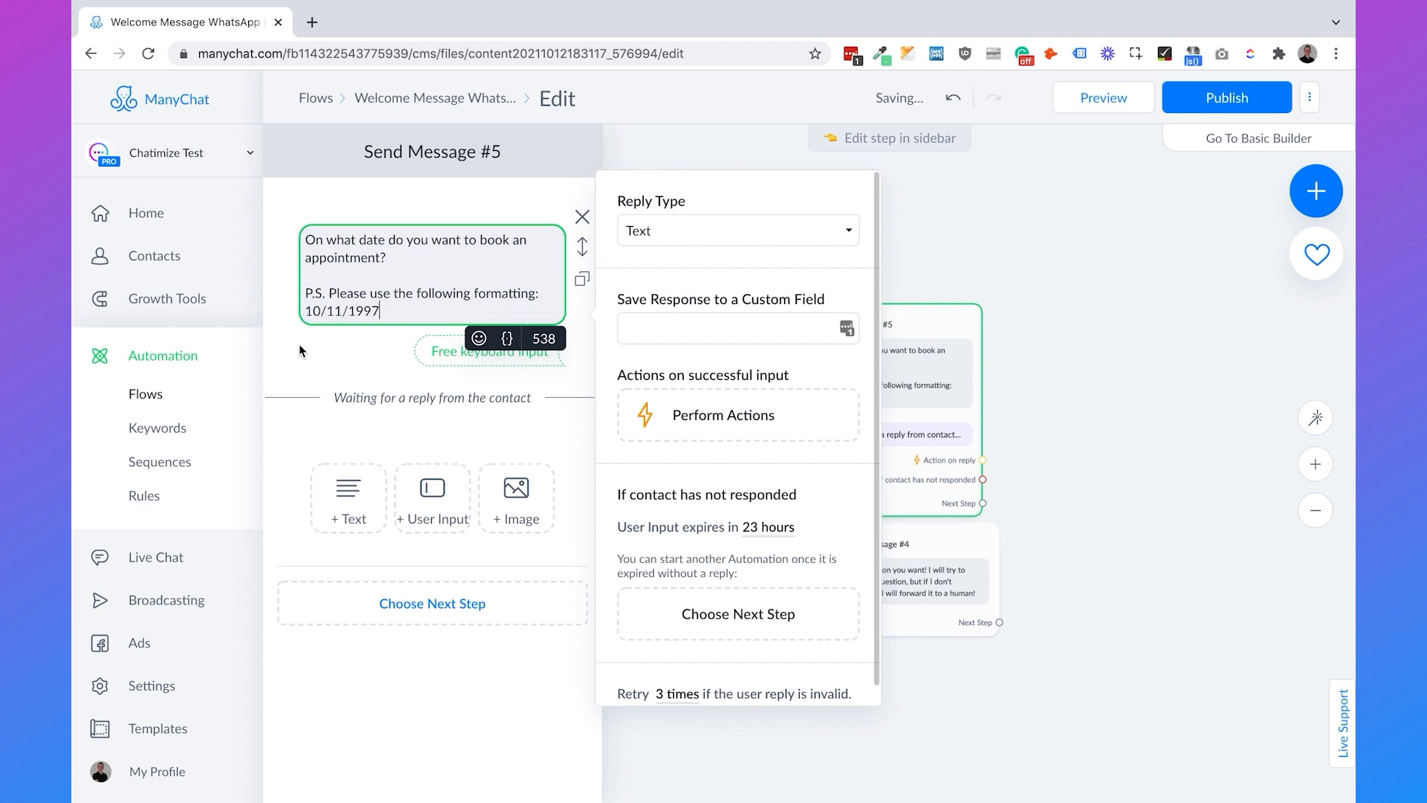
click(307, 396)
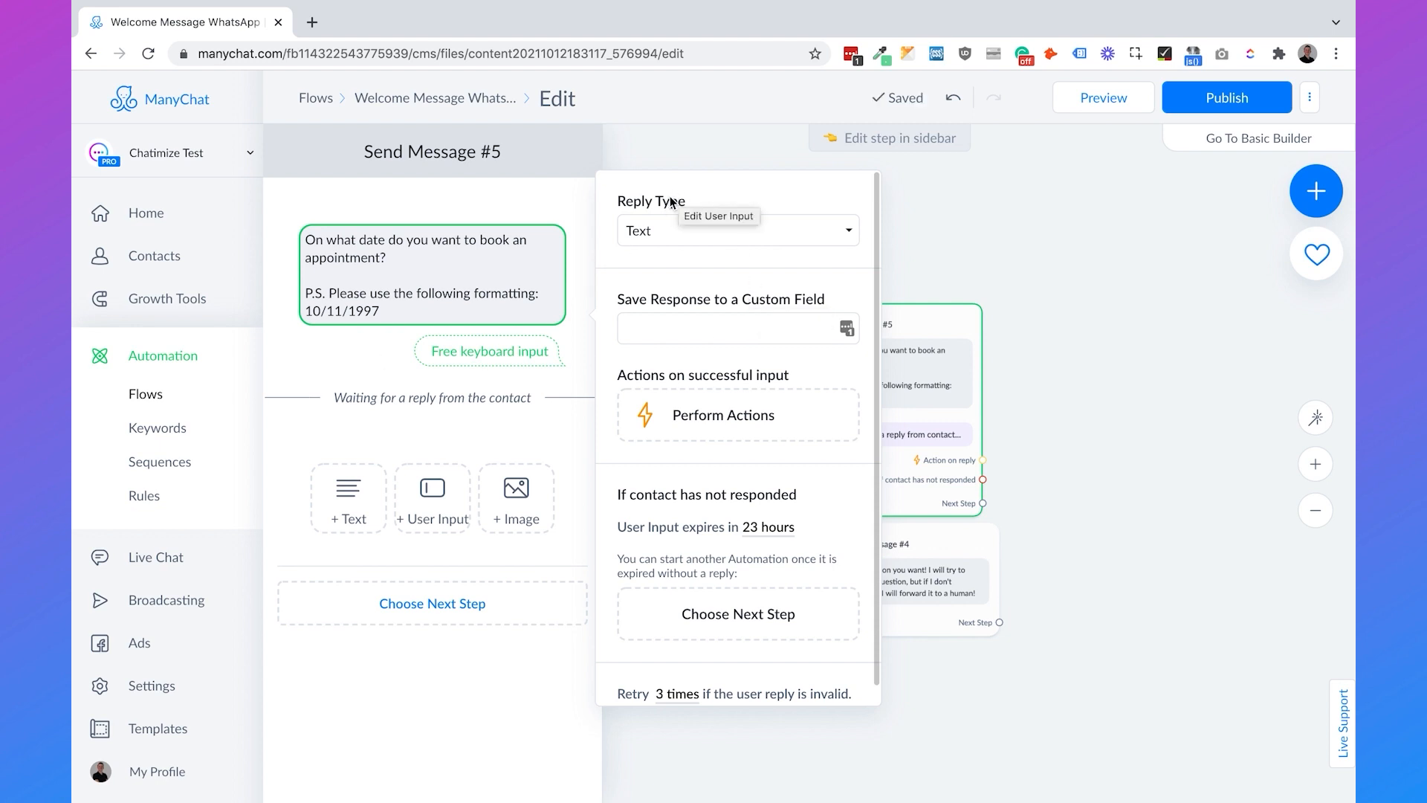
click(699, 328)
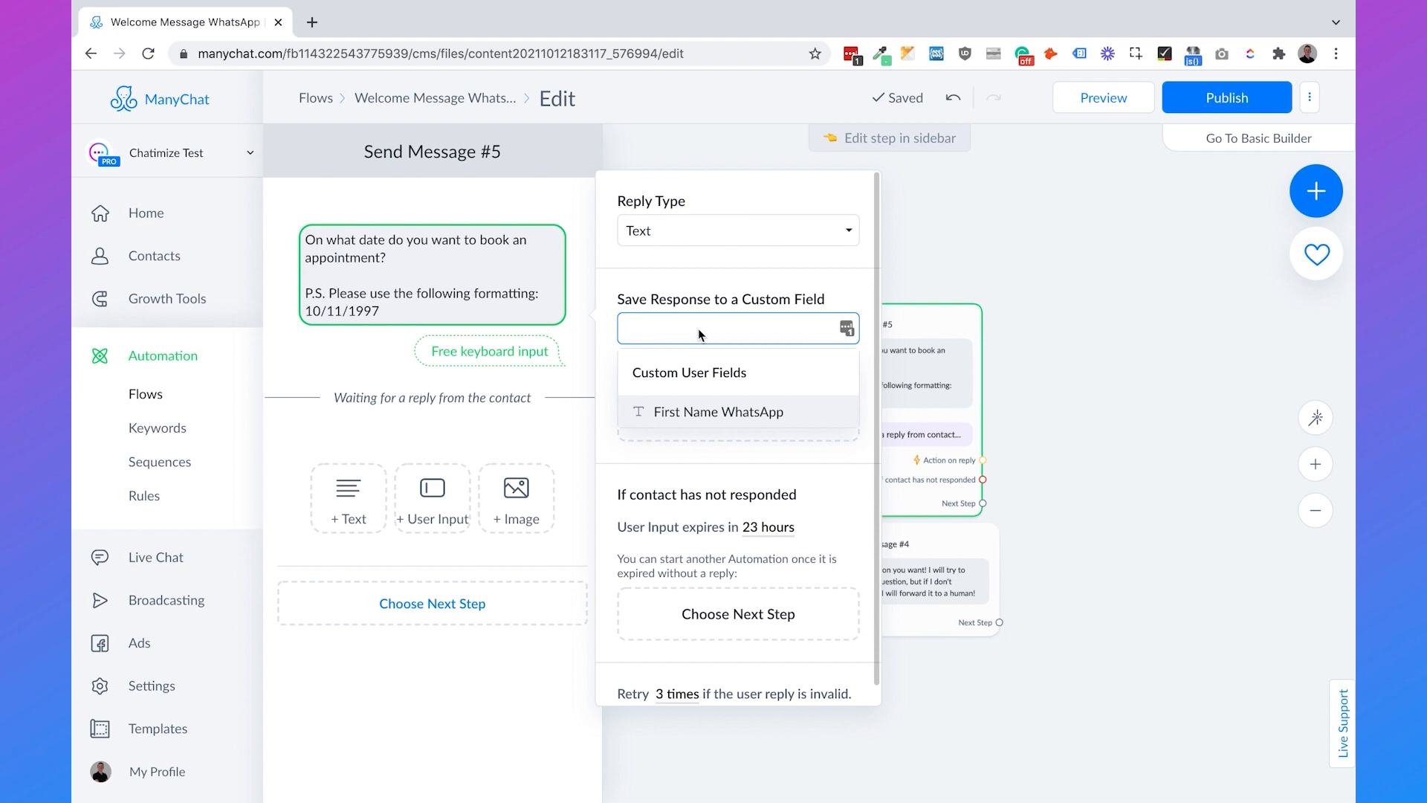
Step: Save the date answer to a new Booking Date user field, then link Send Message #5 onward
text(Booking)
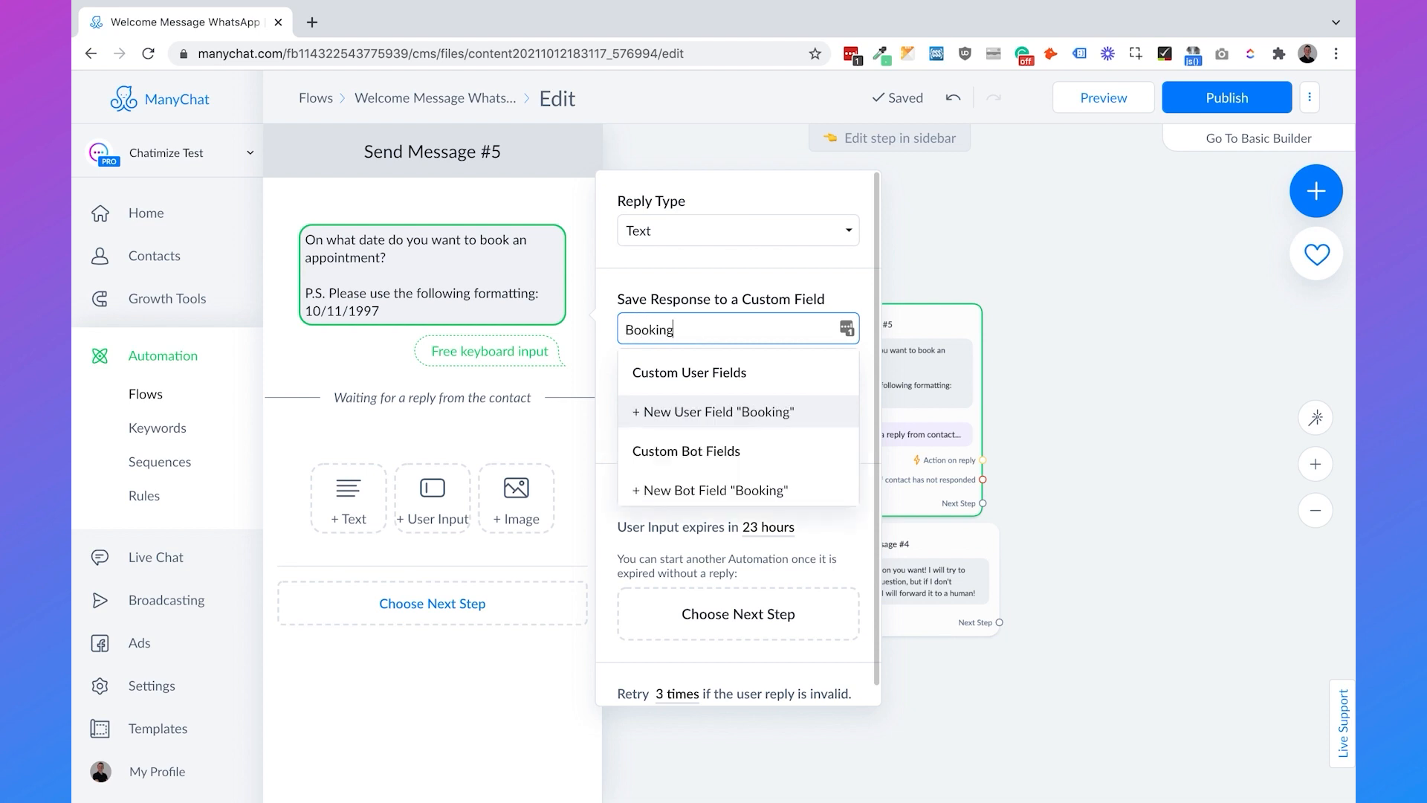
text( Date)
click(770, 420)
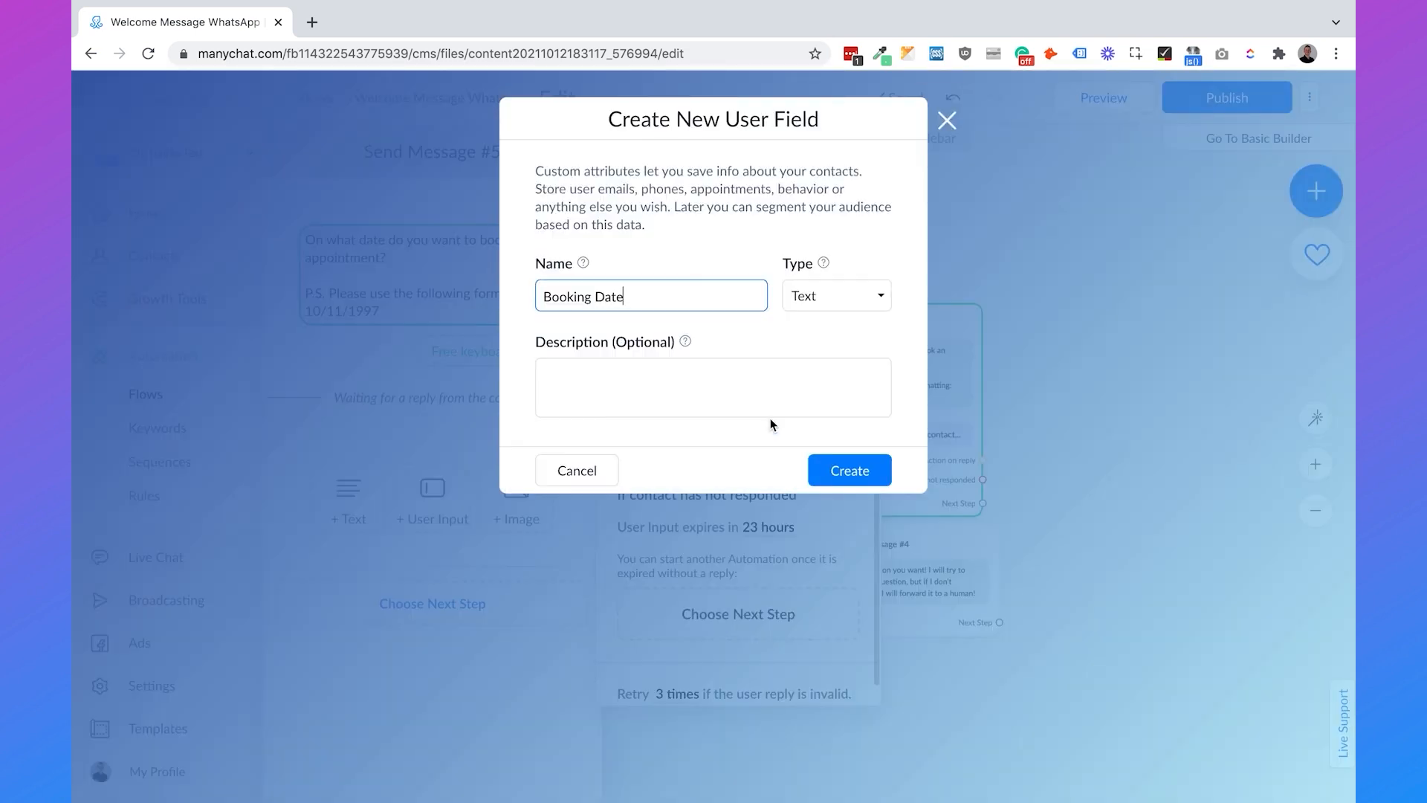
click(844, 471)
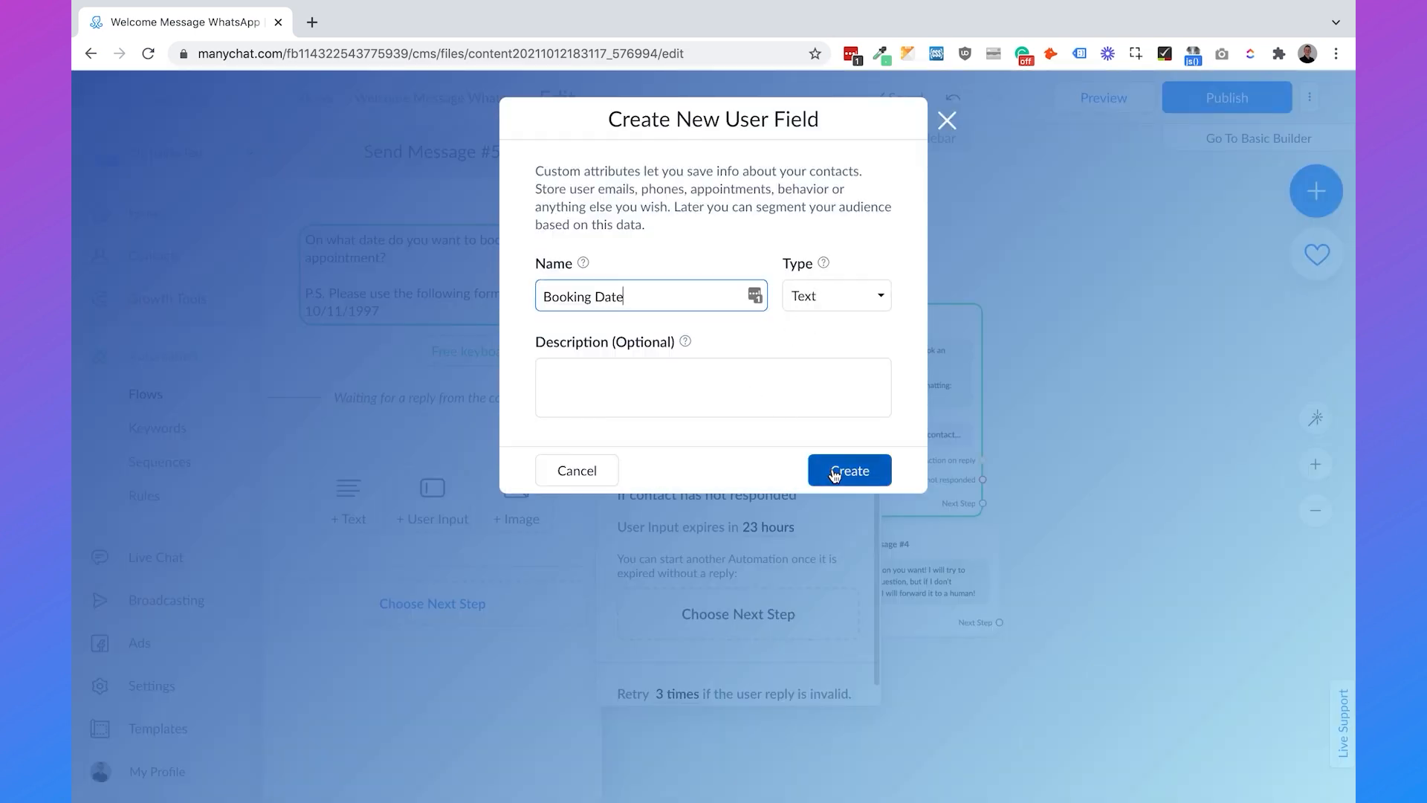
click(1058, 429)
drag(933, 548, 915, 592)
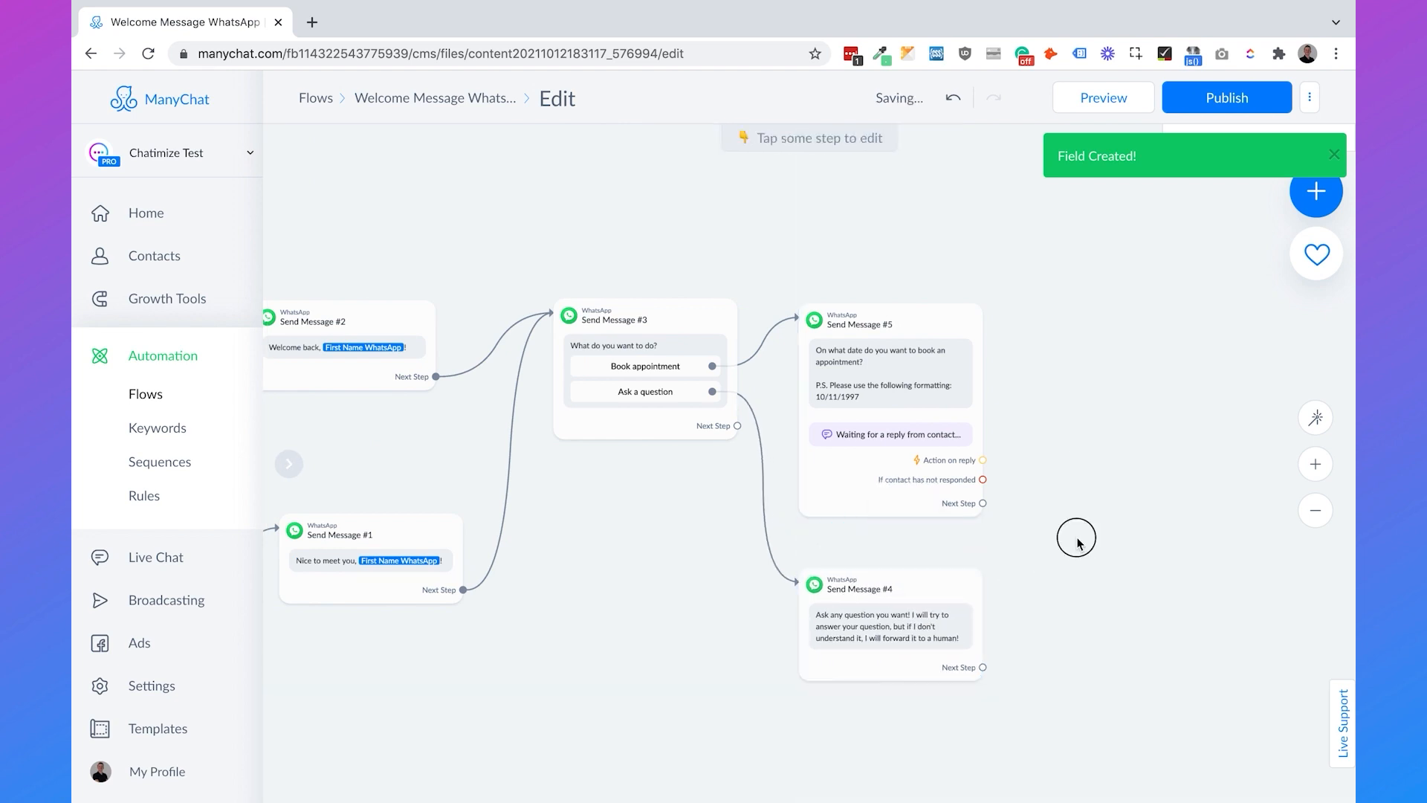
drag(1079, 543, 825, 541)
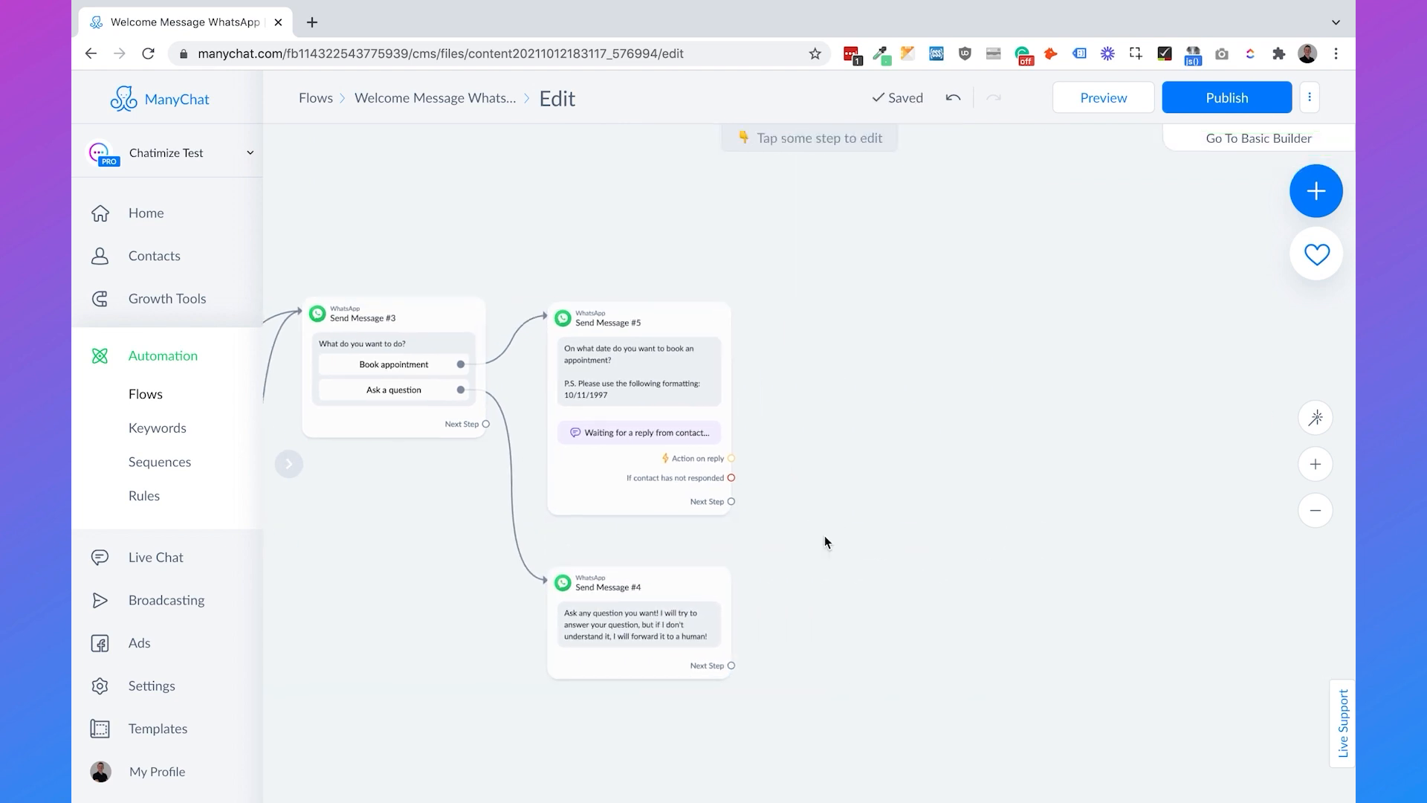
drag(733, 502, 808, 319)
Step: Add Send Message #6 with the User Input question "At what time?"
click(847, 321)
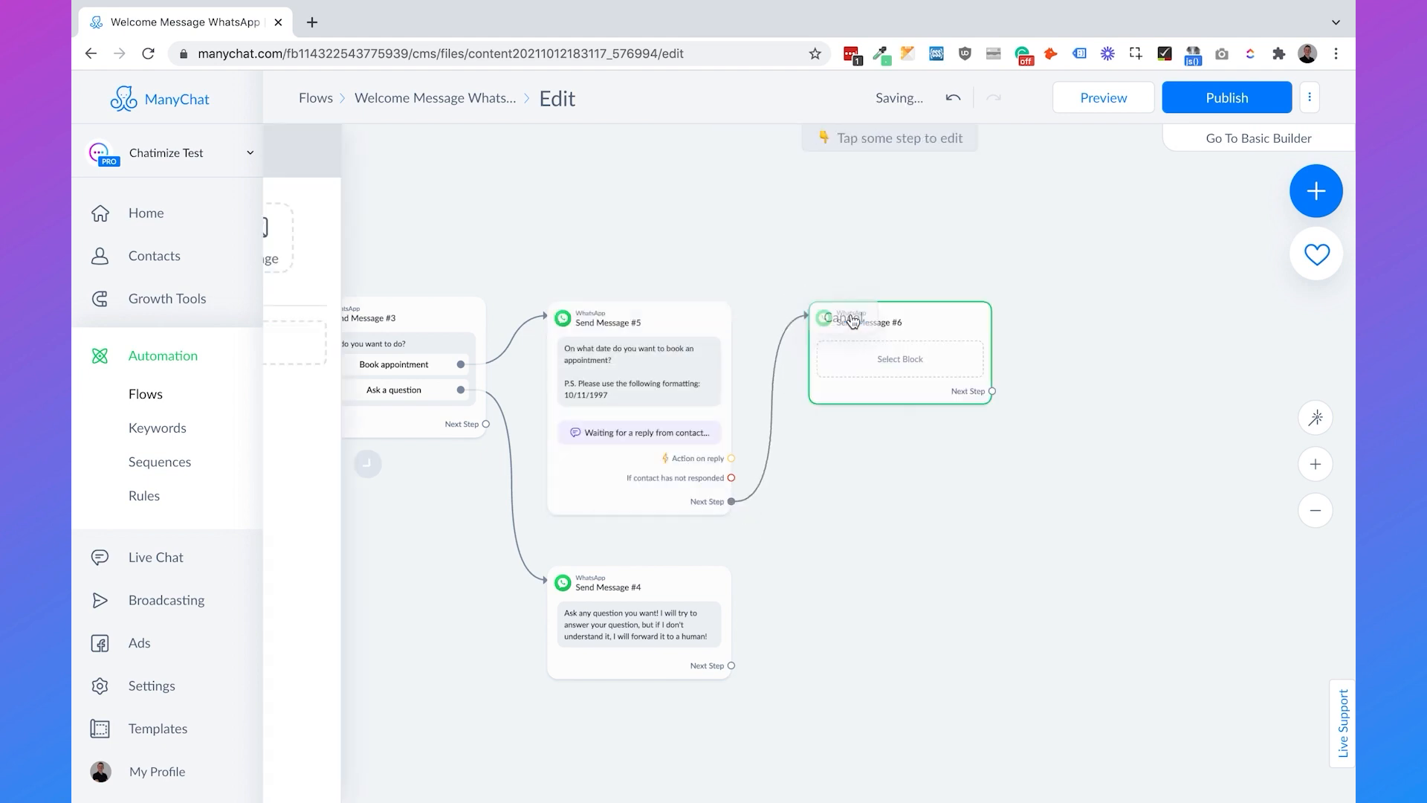
click(454, 249)
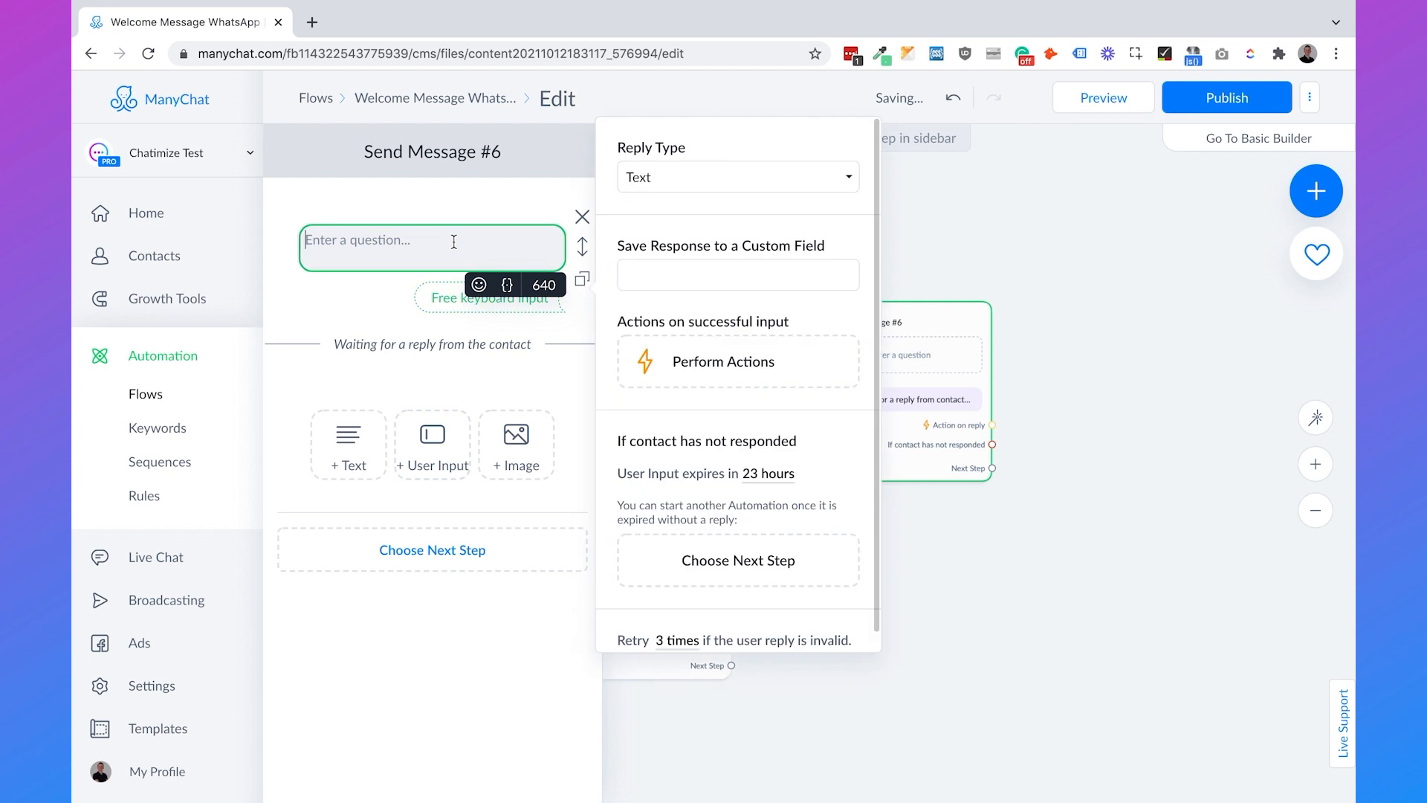
text(At)
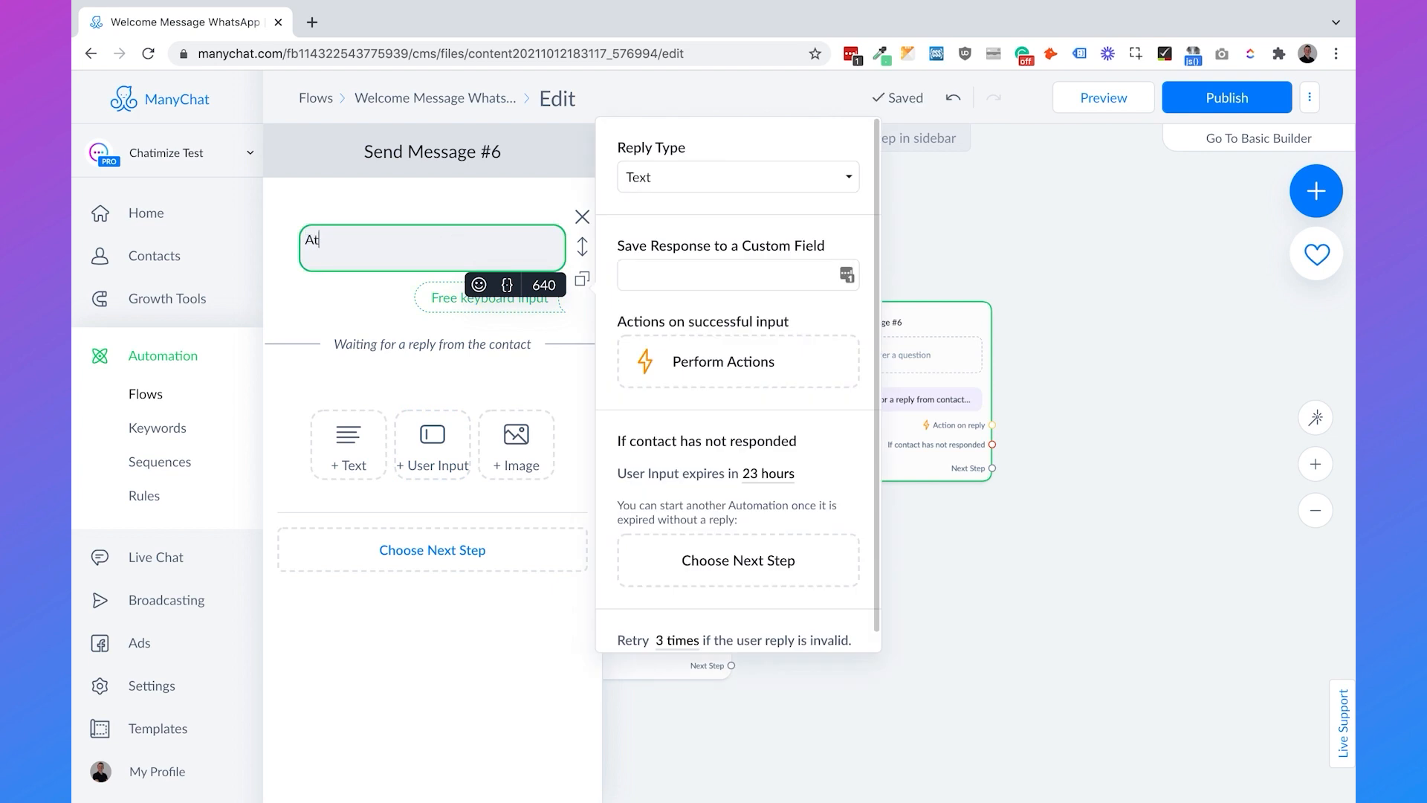
text( what time?)
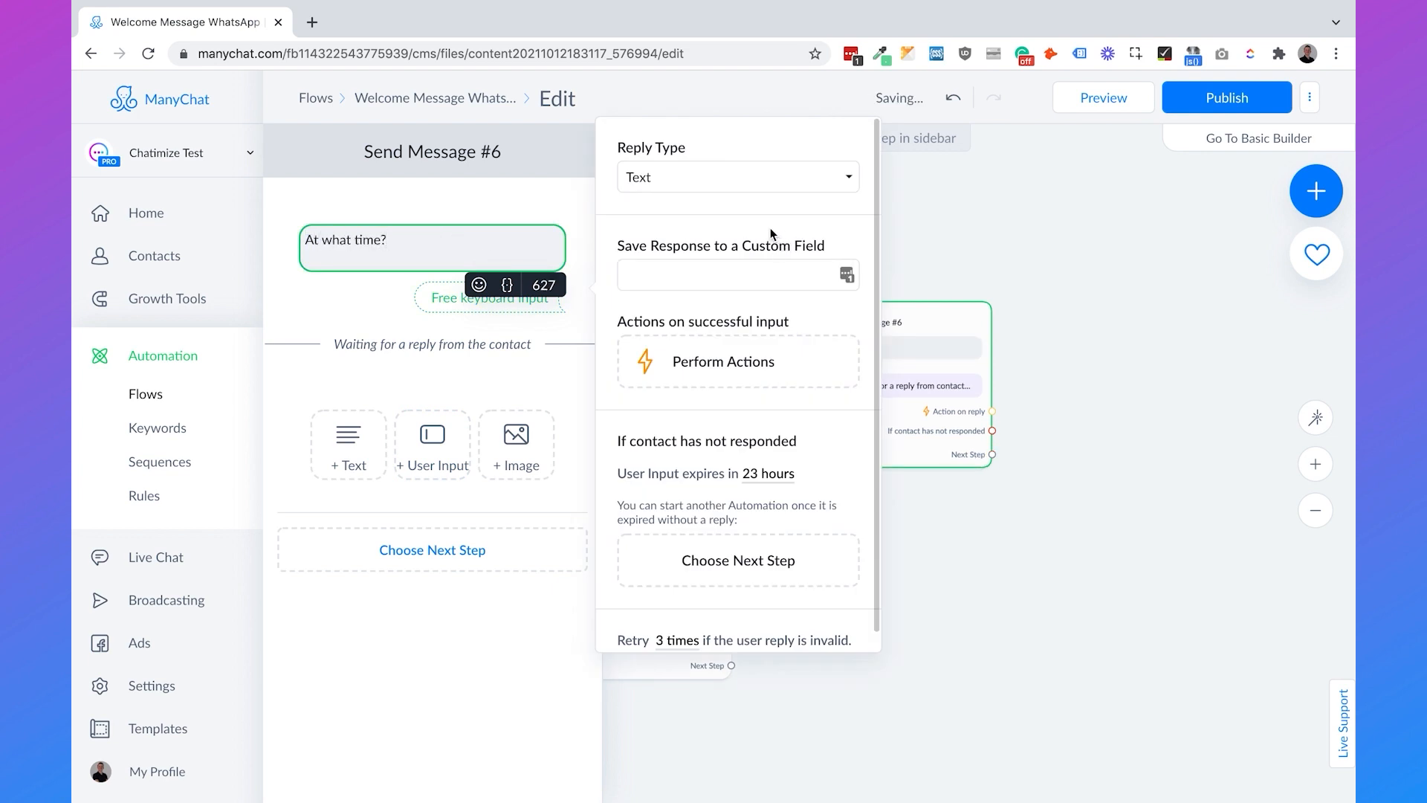
Step: Save the time answer to a new Booking Time user field and link a next step
click(751, 276)
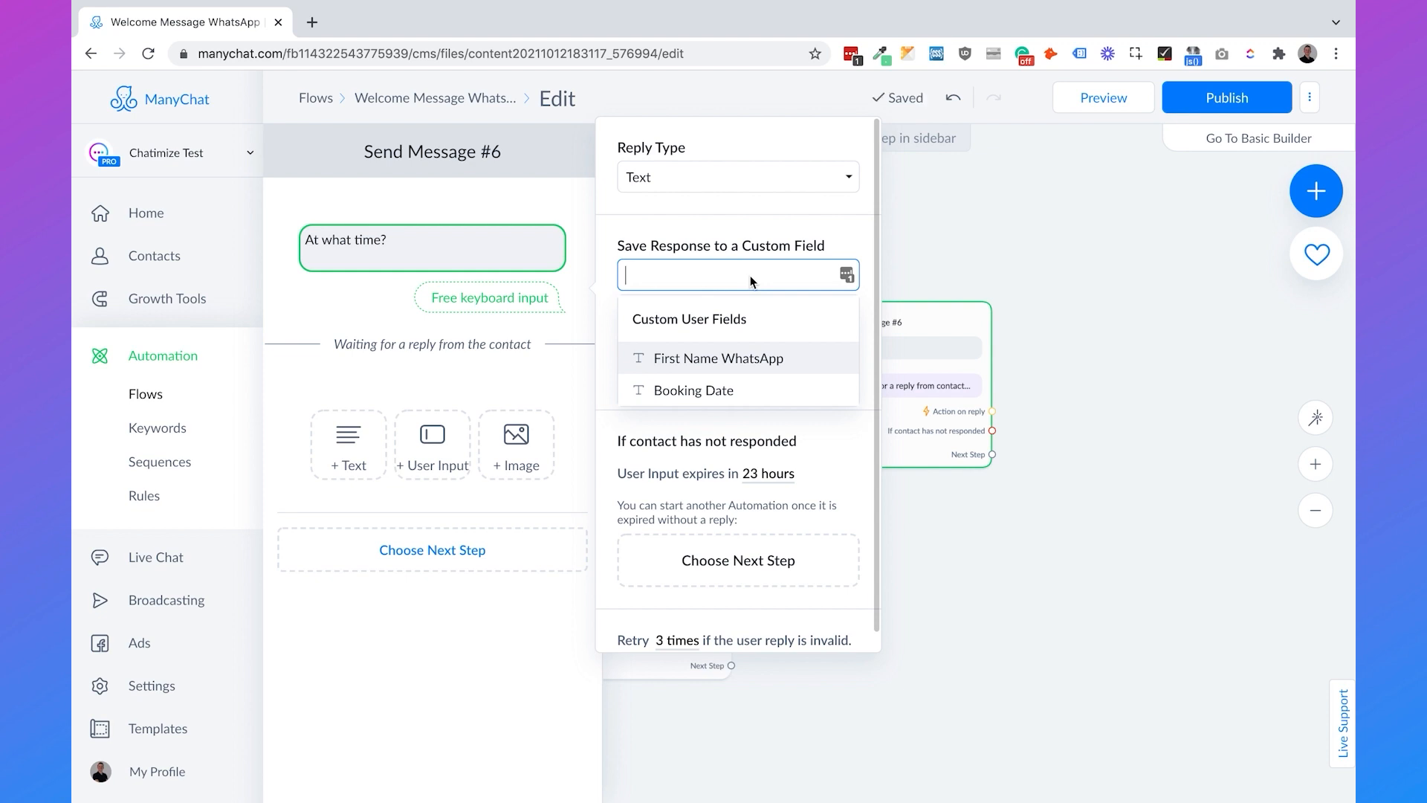
text(Booking Time)
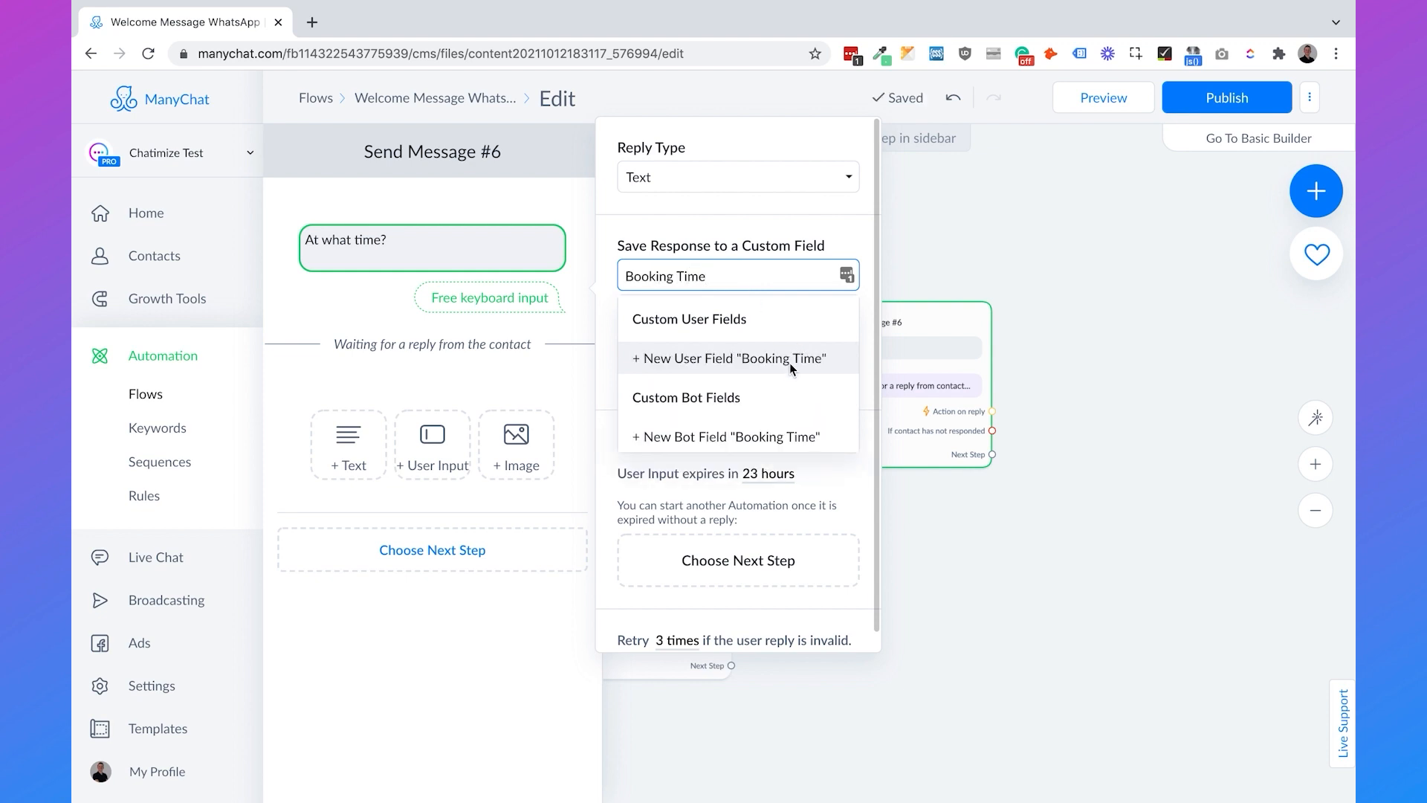
click(789, 360)
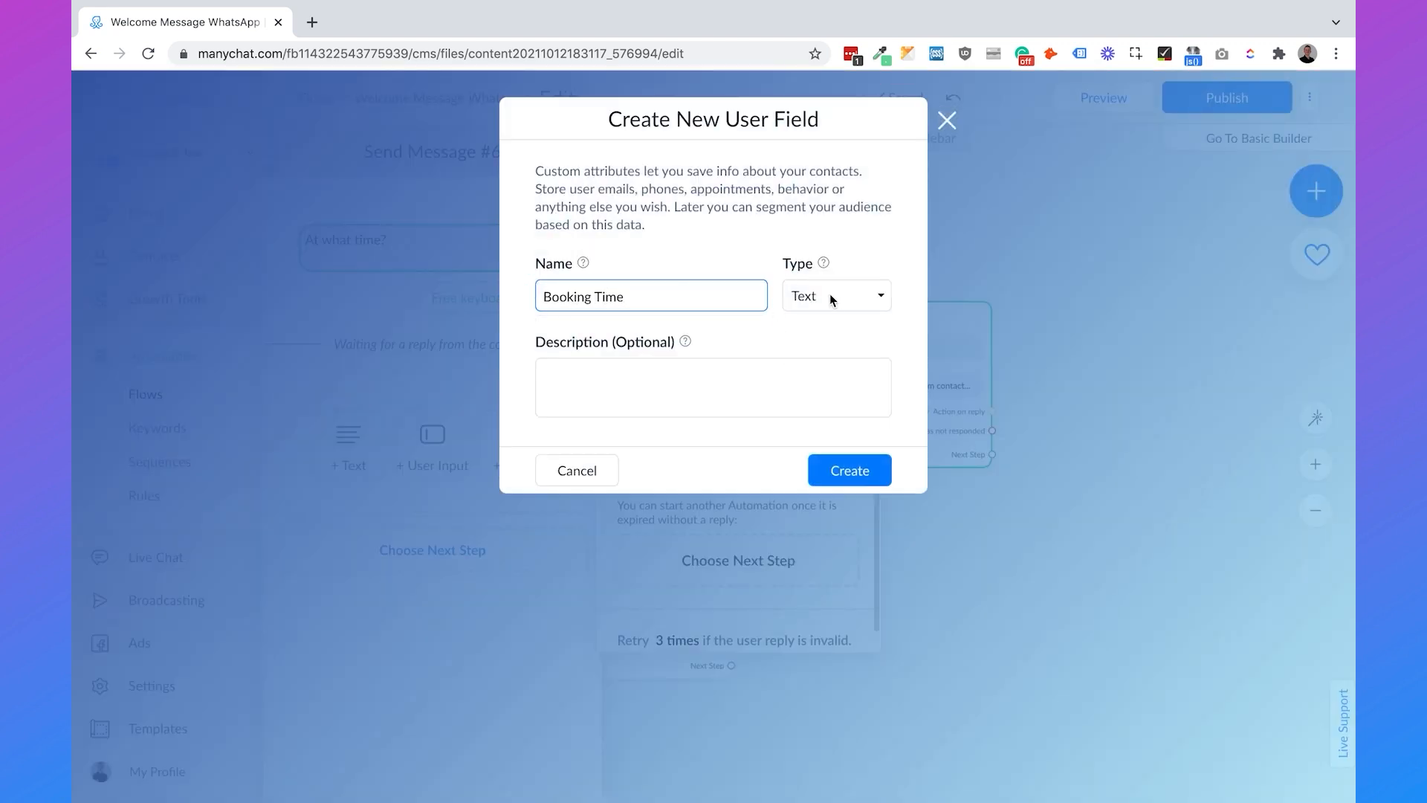
click(842, 475)
click(1020, 547)
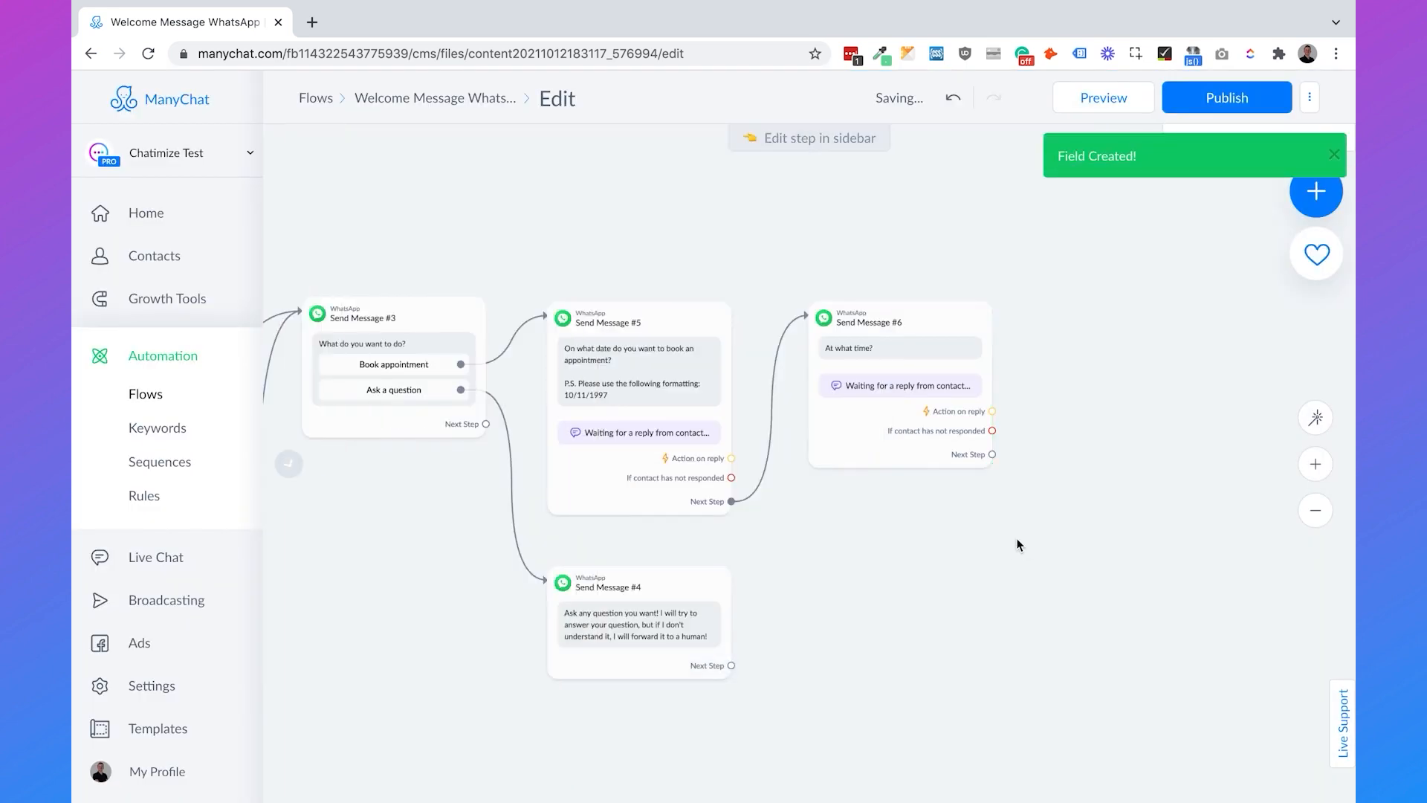
drag(1058, 535, 914, 538)
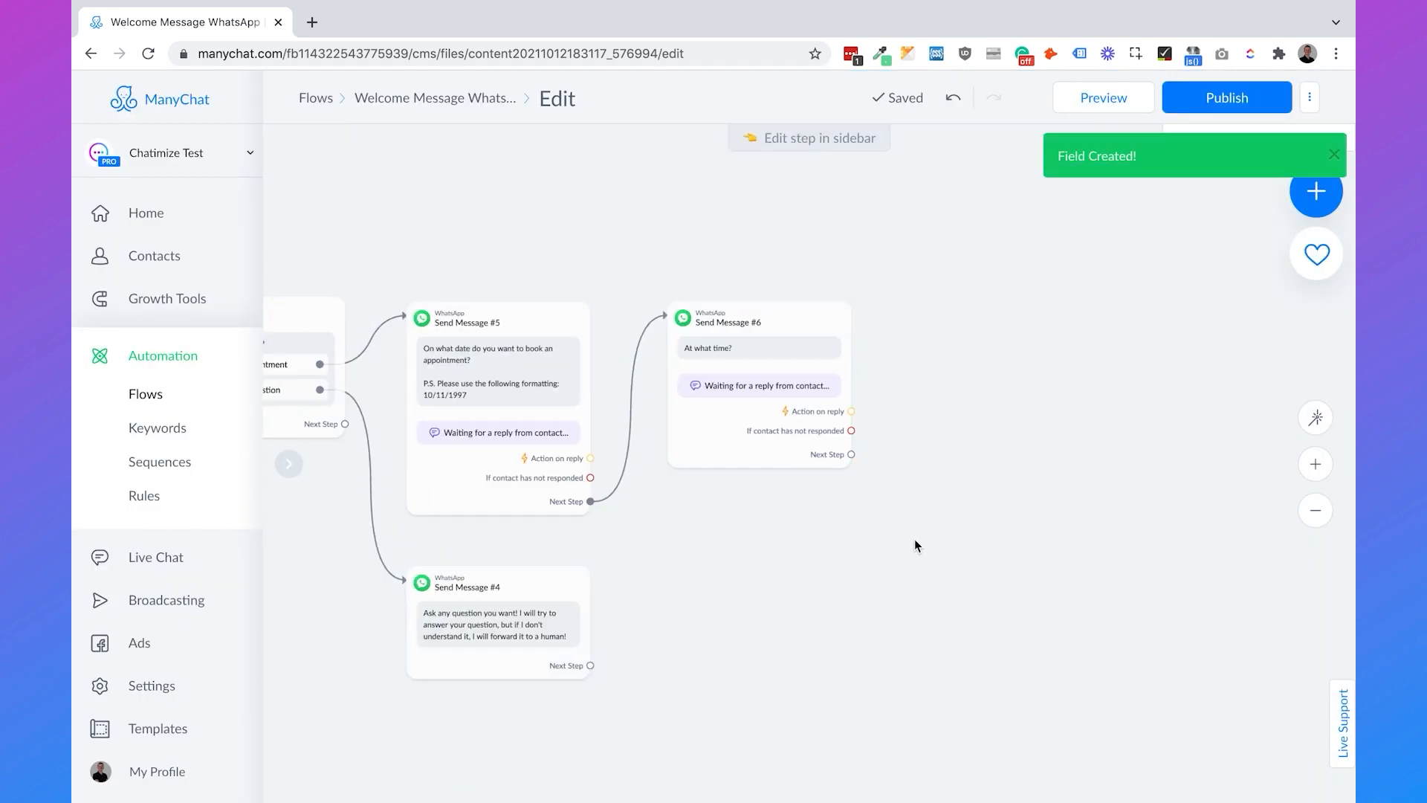
drag(851, 454, 930, 315)
Step: Add WhatsApp Send Message #7 asking 'What is your email?' with Email reply type
click(964, 322)
click(445, 239)
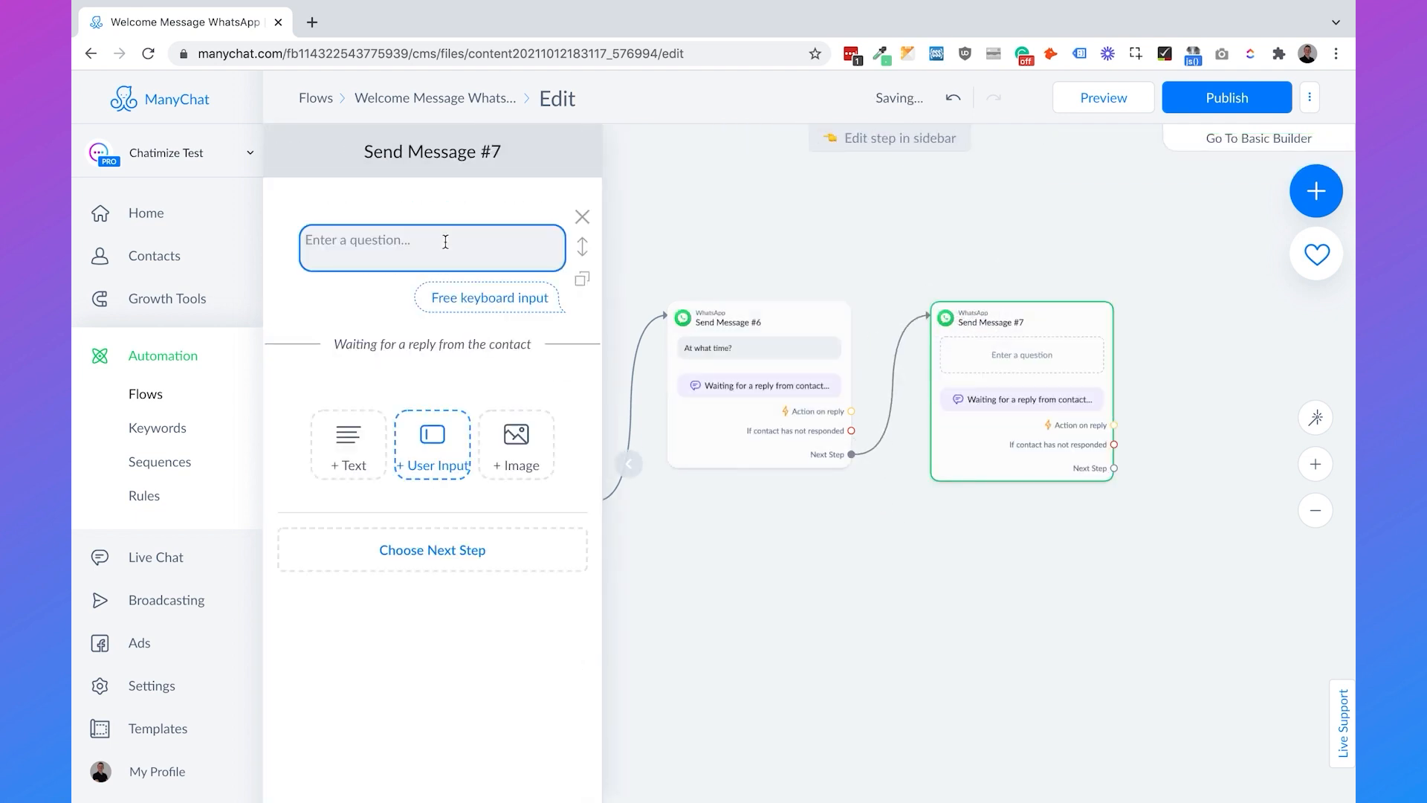
text(What i)
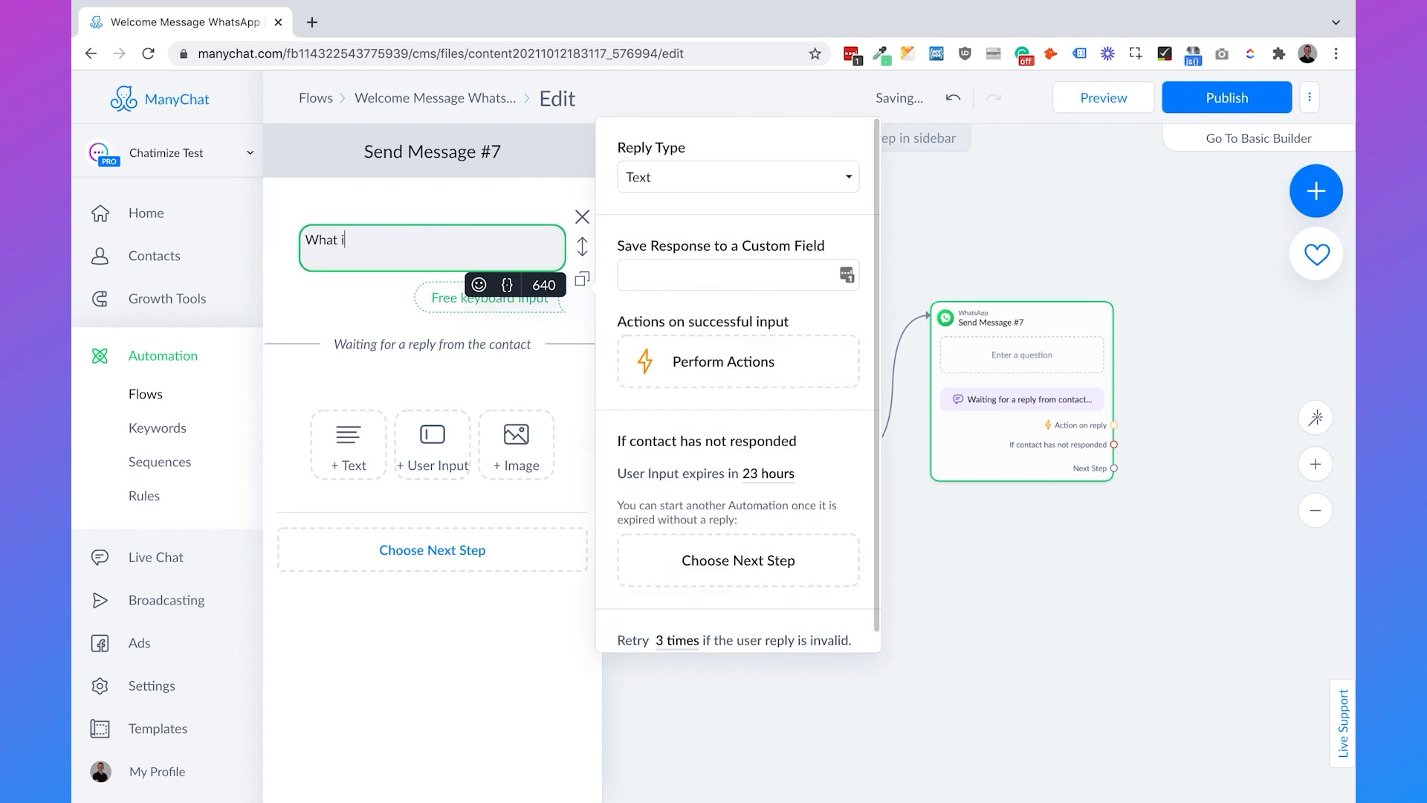
text(s your email?)
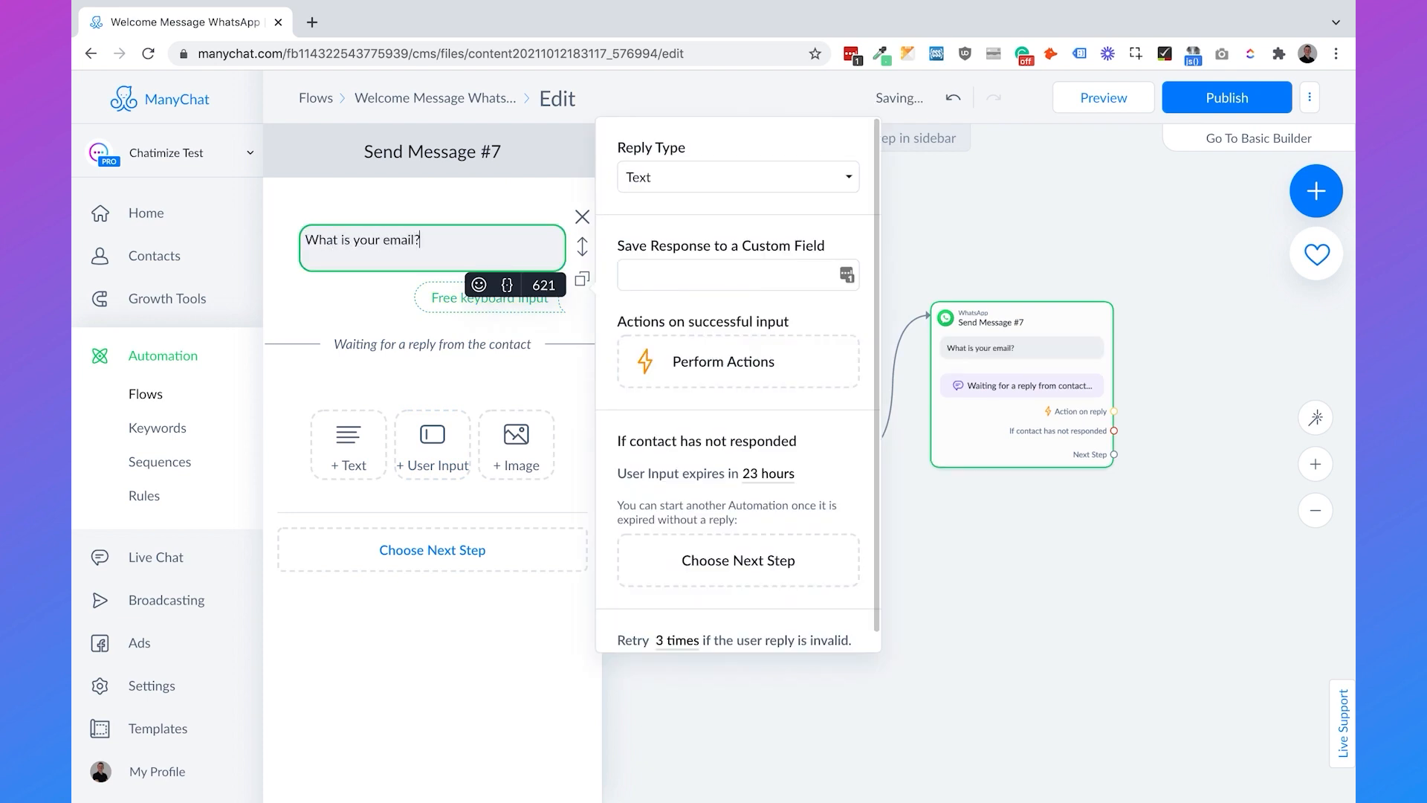
click(661, 178)
click(664, 214)
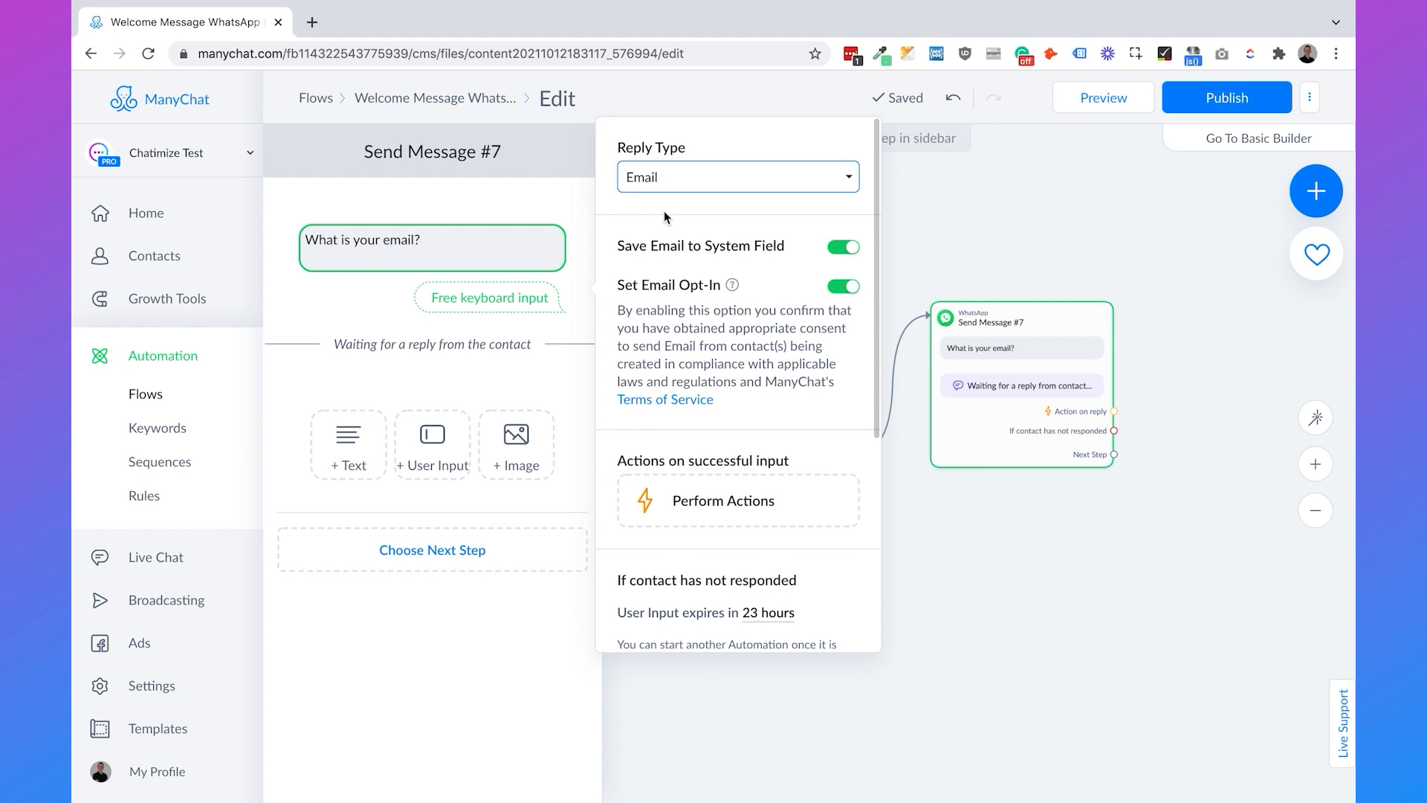
click(1046, 256)
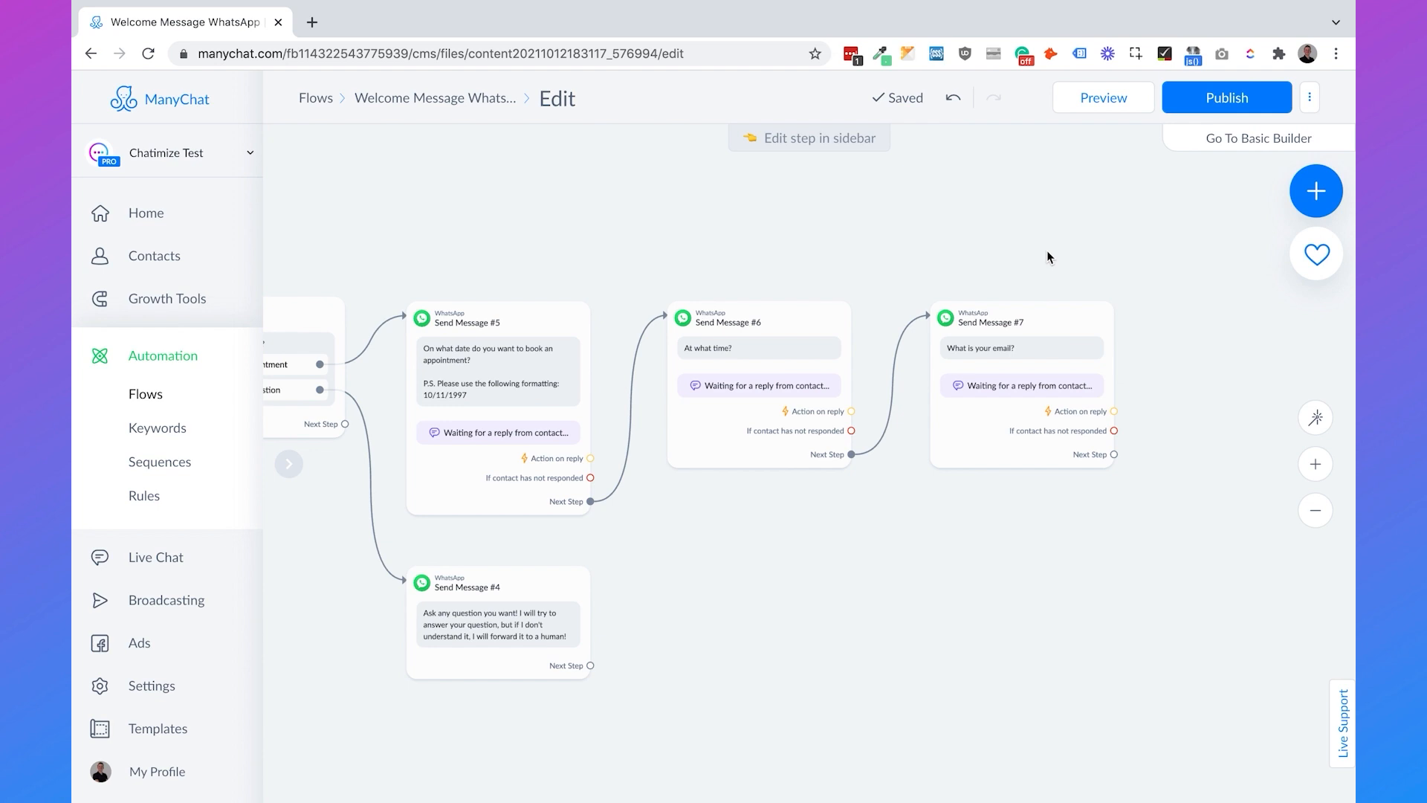
Step: Add WhatsApp message #8 after the email question starting 'To confirm: you want to book an appoinment on'
drag(1048, 257, 810, 255)
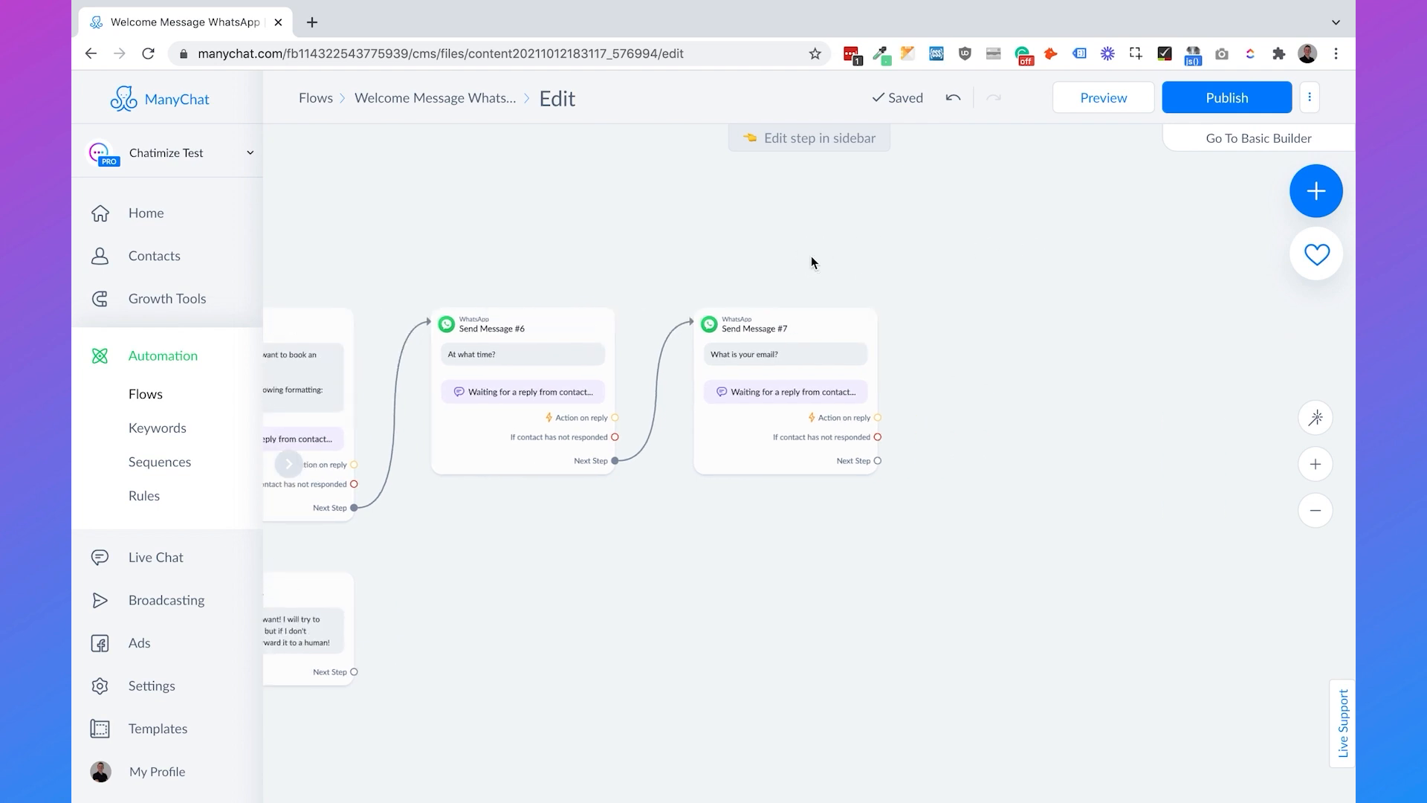
drag(879, 461, 932, 325)
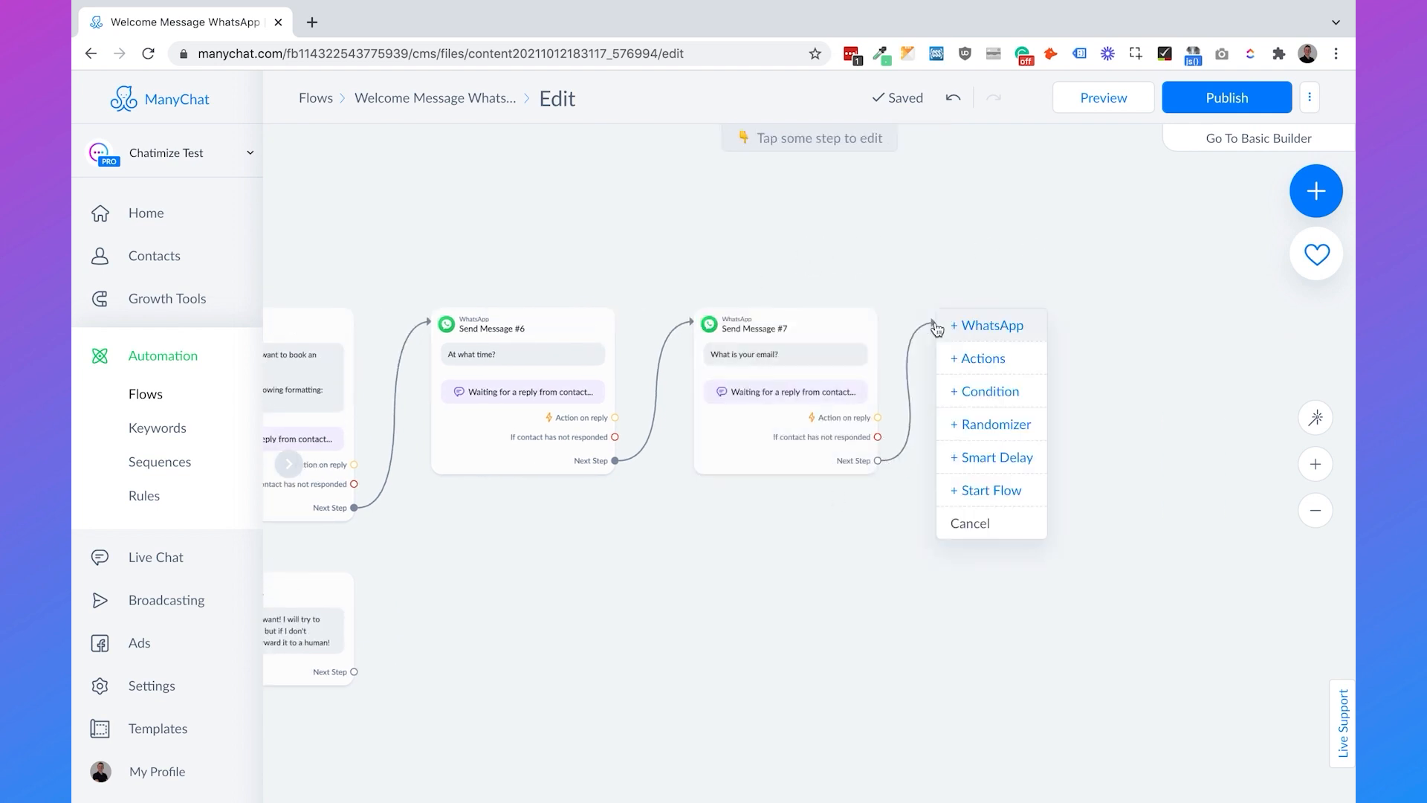
click(973, 325)
click(348, 251)
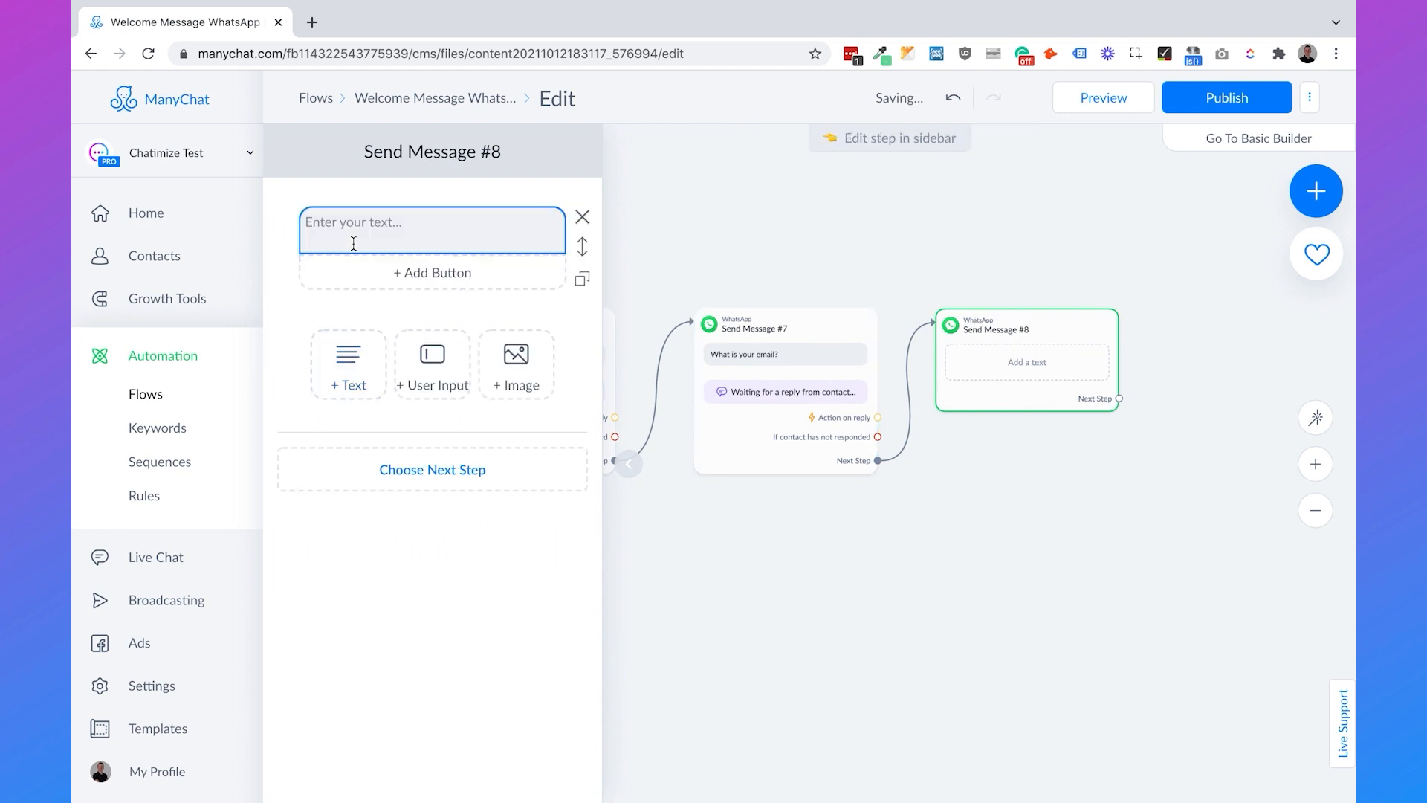
text(To con)
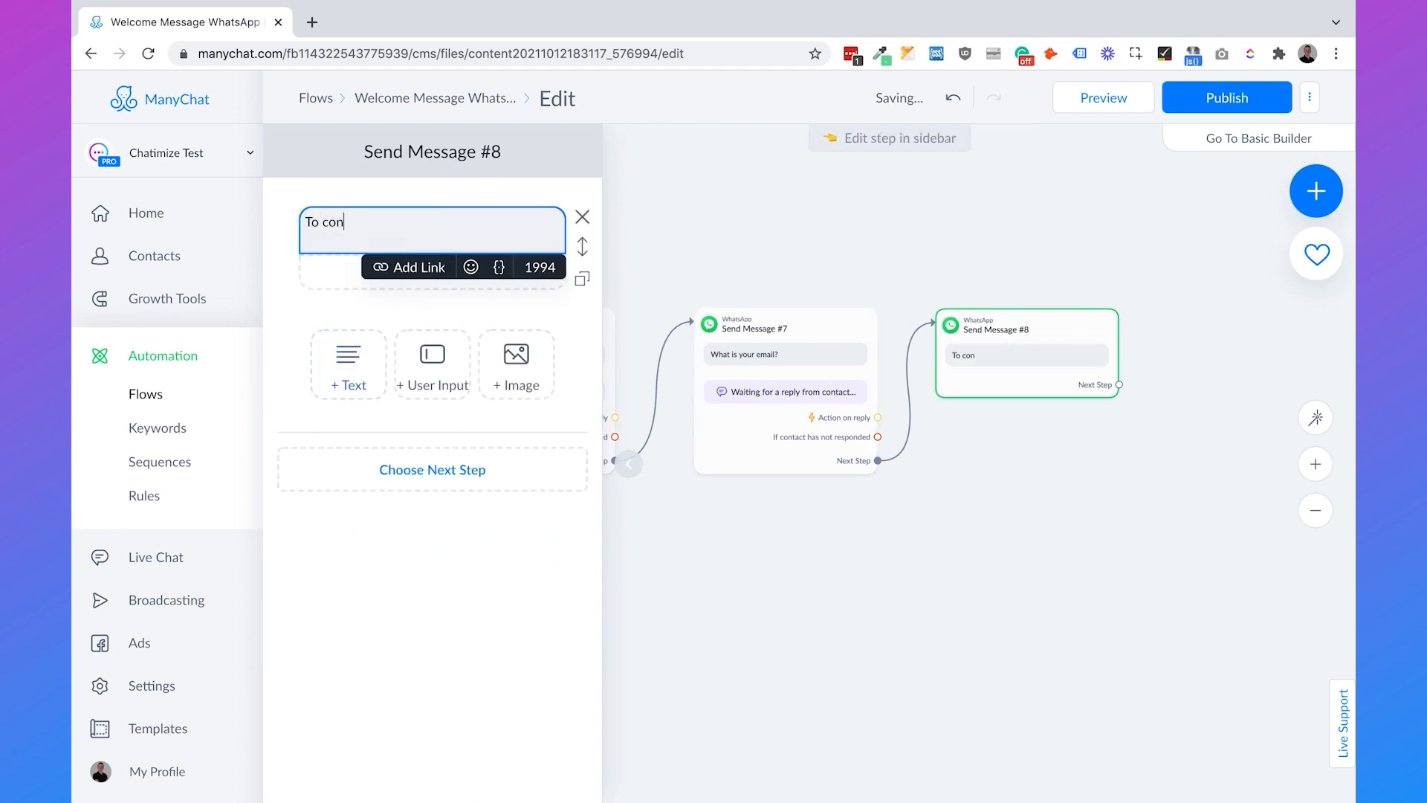
text(firm: you want to book an appoinment on)
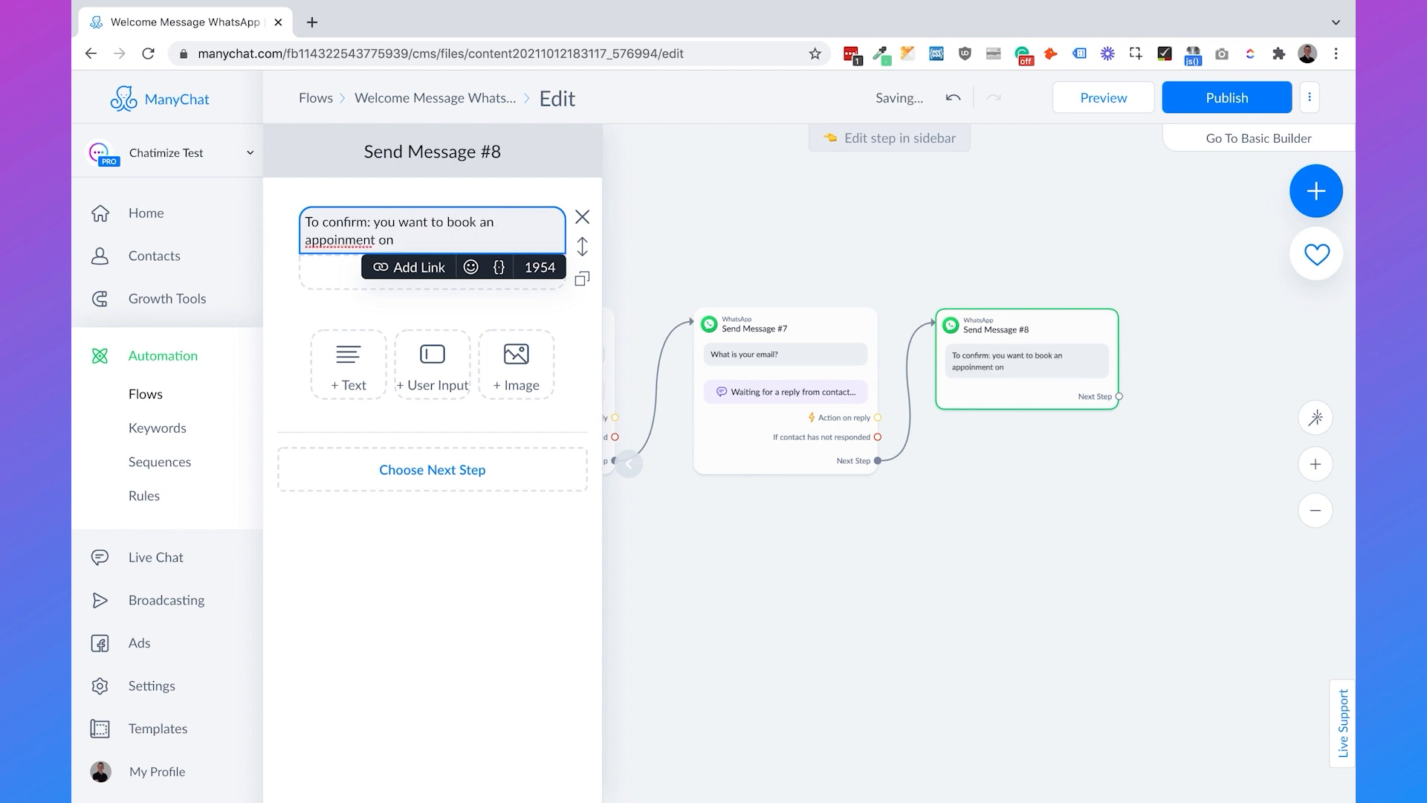
Step: Complete the text with {Booking Date} at {Booking Time}, ending ', right?'
click(498, 266)
text(b)
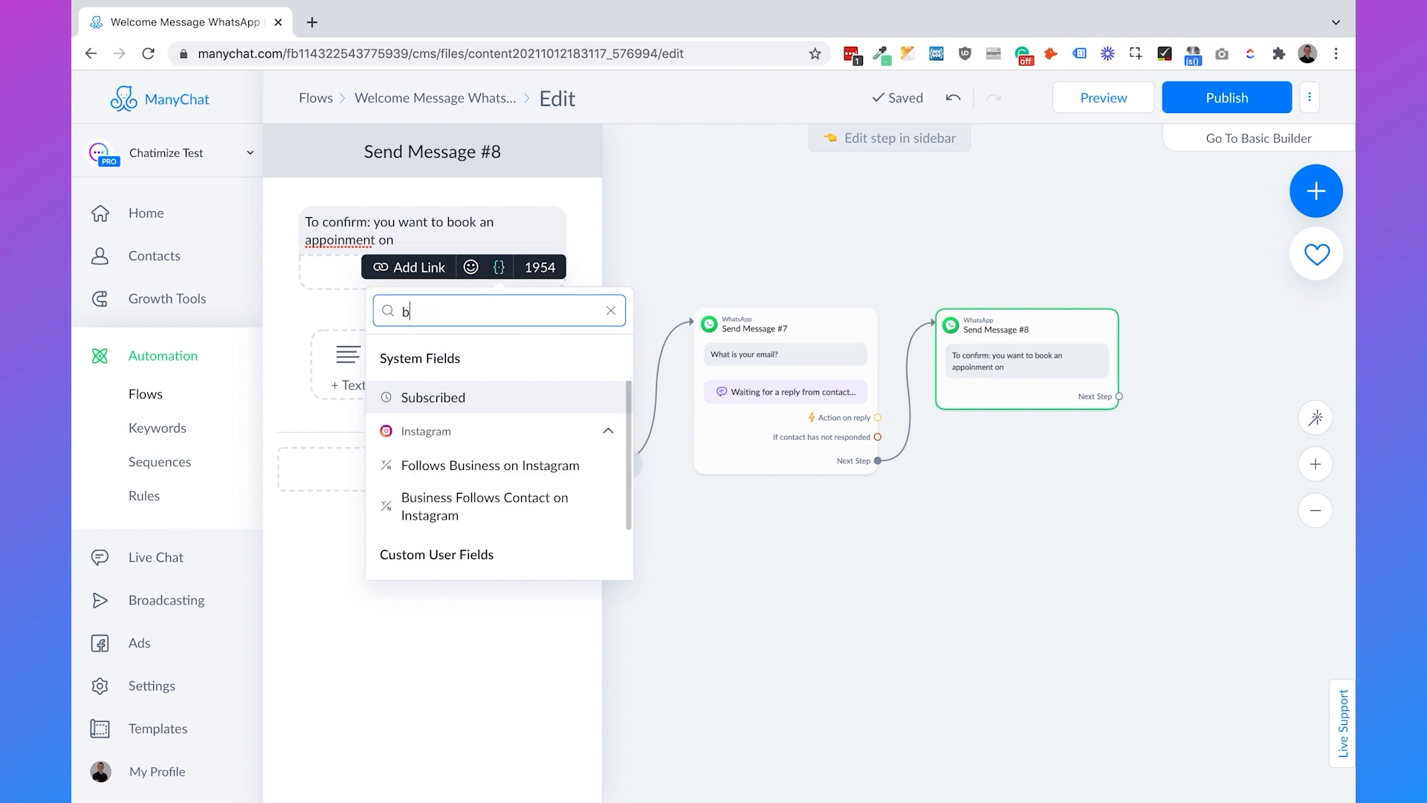
text(ookin)
click(484, 386)
text(ate at)
click(499, 267)
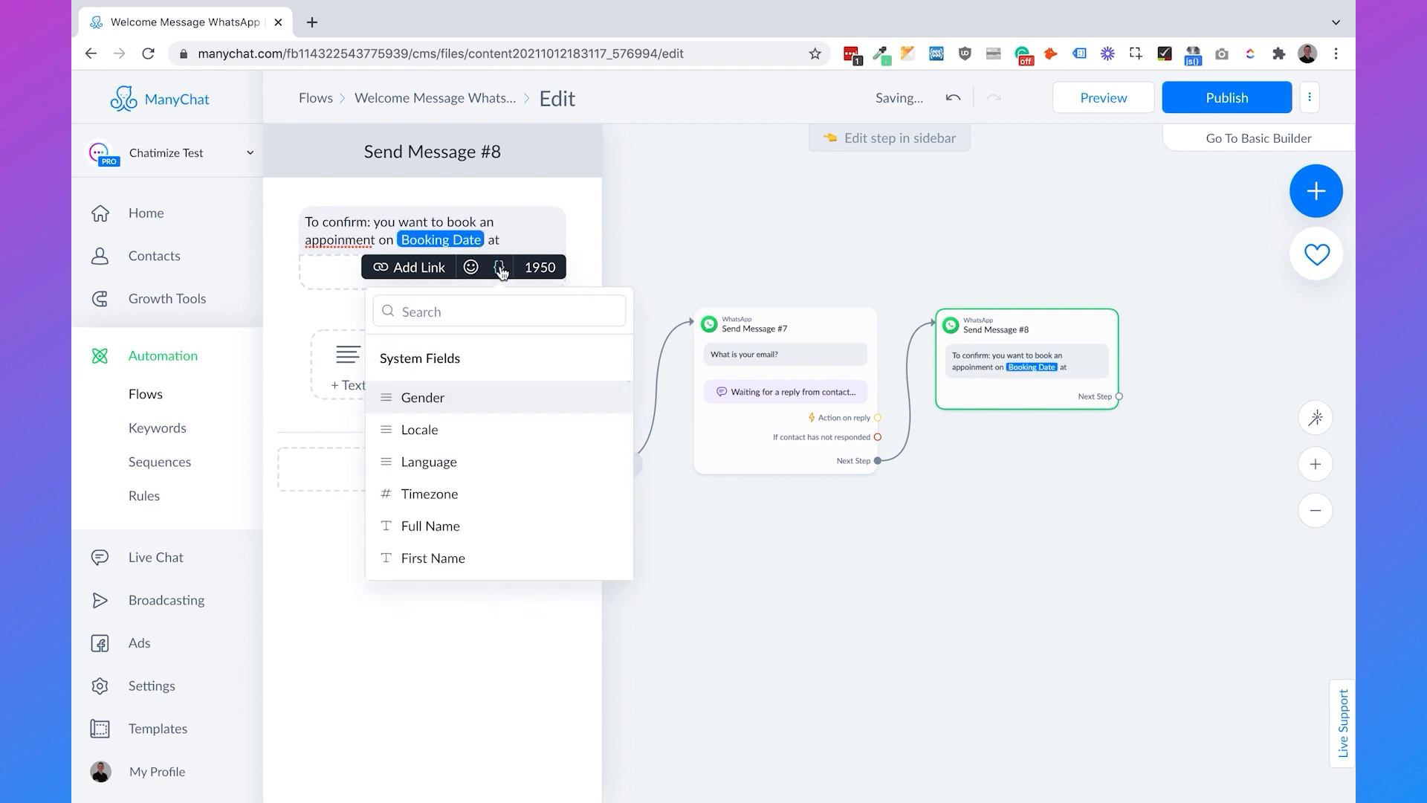
text(book)
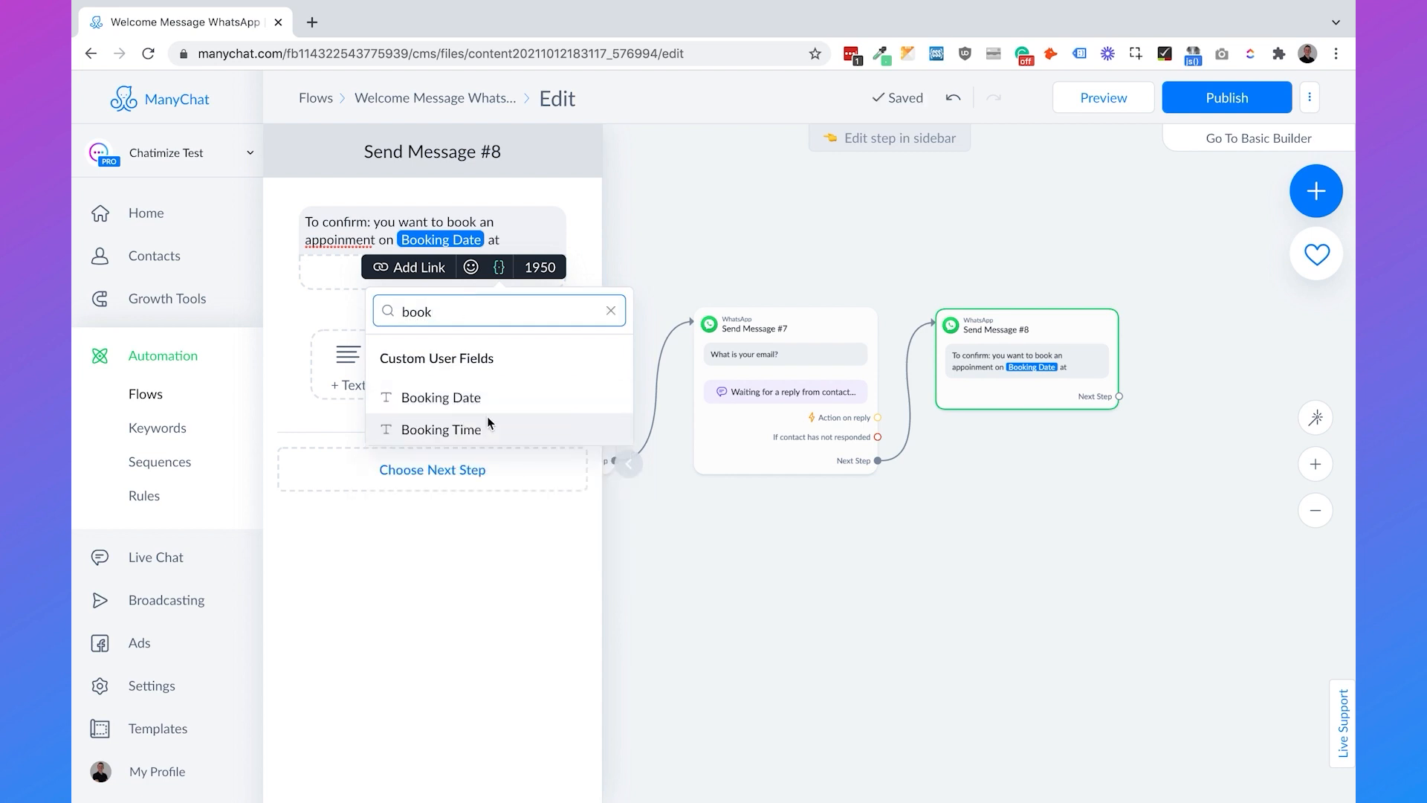
click(487, 421)
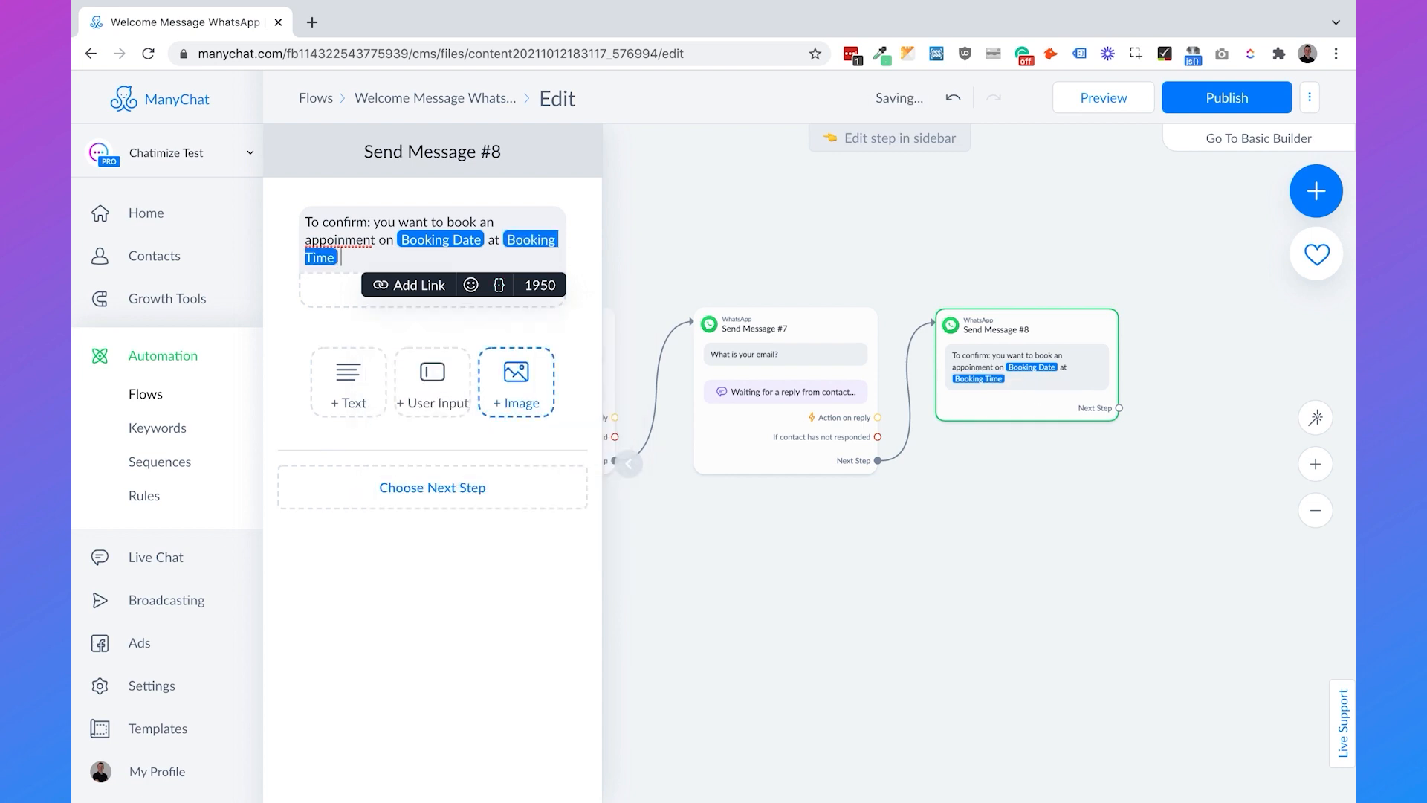
text(, right?)
click(291, 329)
Step: Add Yes and No reply buttons to the confirmation message
click(475, 292)
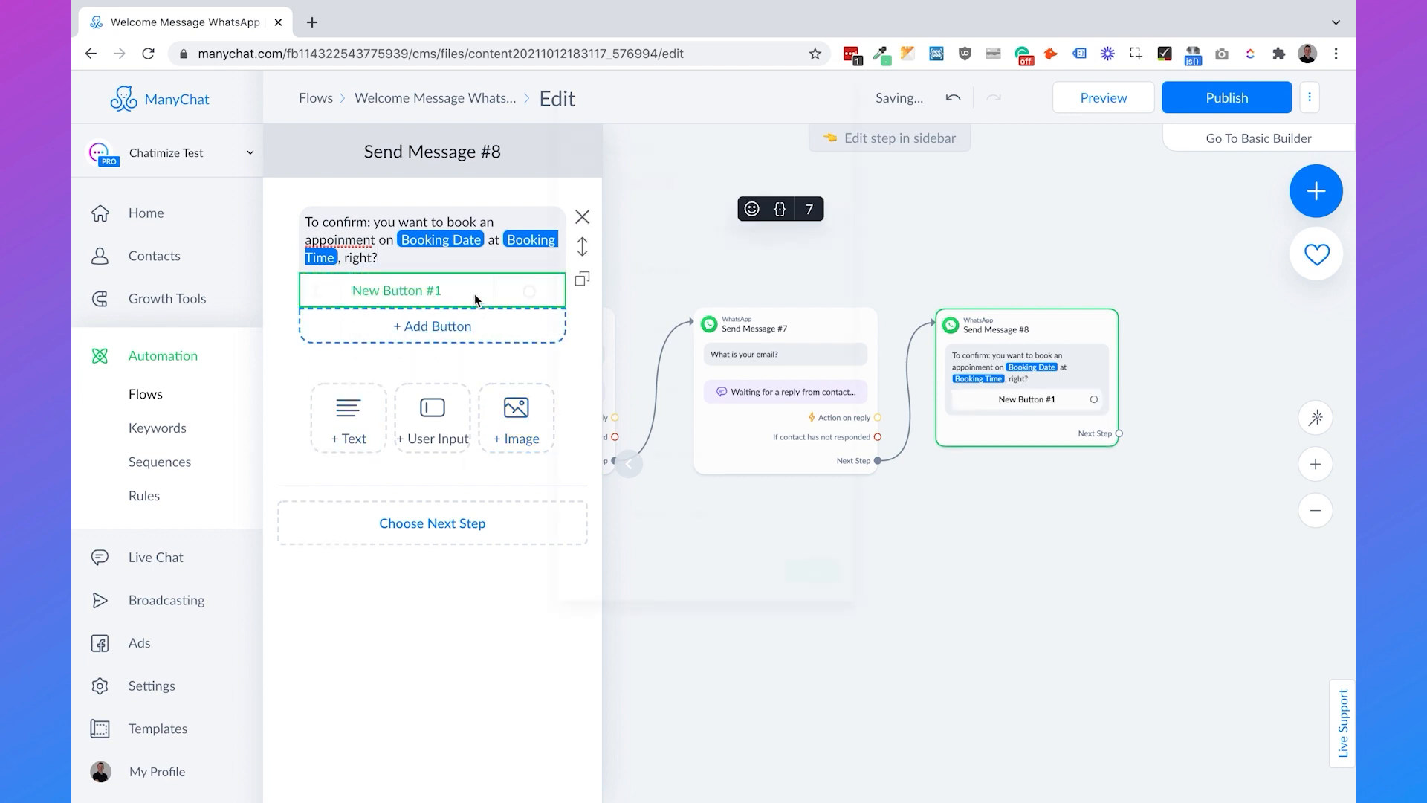
text(Yes)
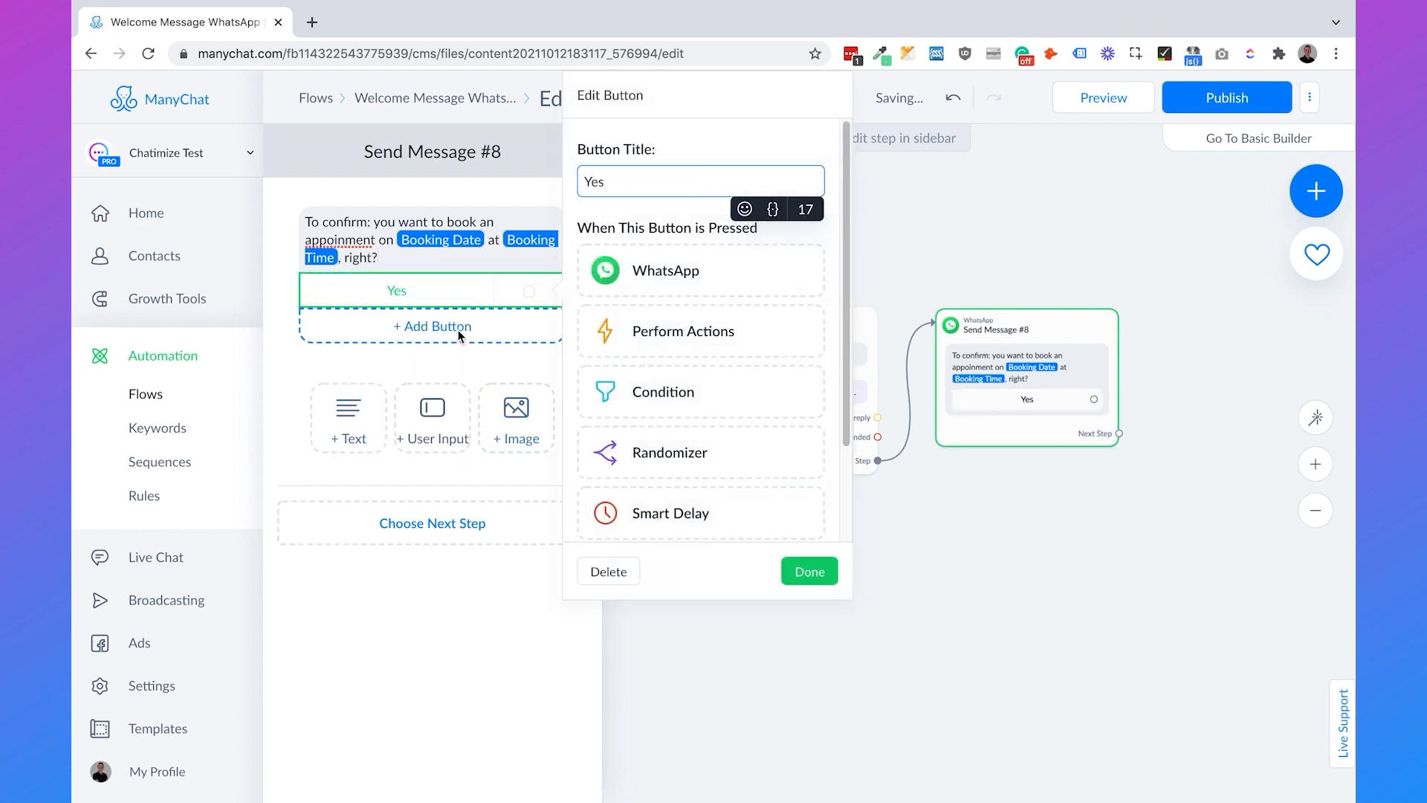
click(458, 330)
text(N)
key(BackSpace)
text(No)
click(810, 570)
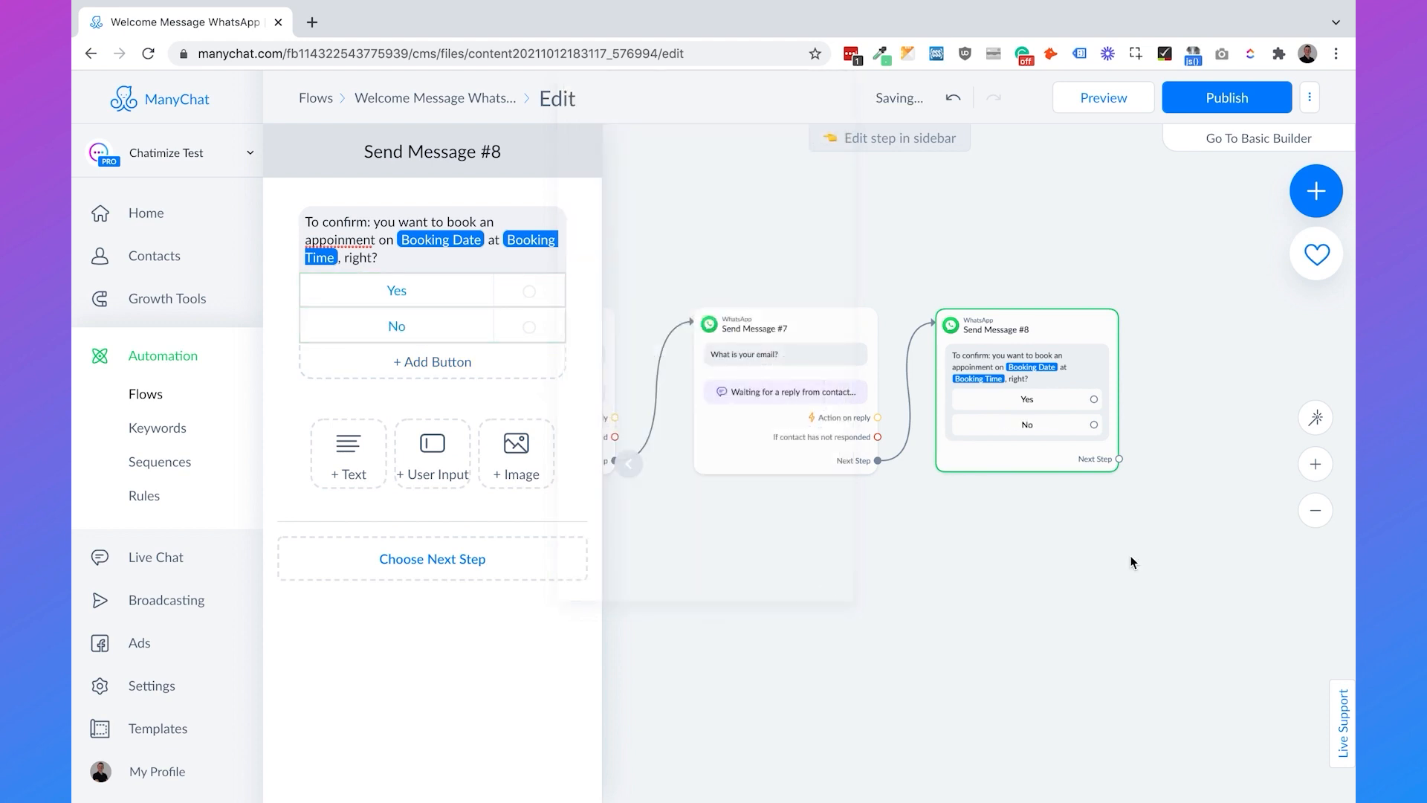
click(1133, 584)
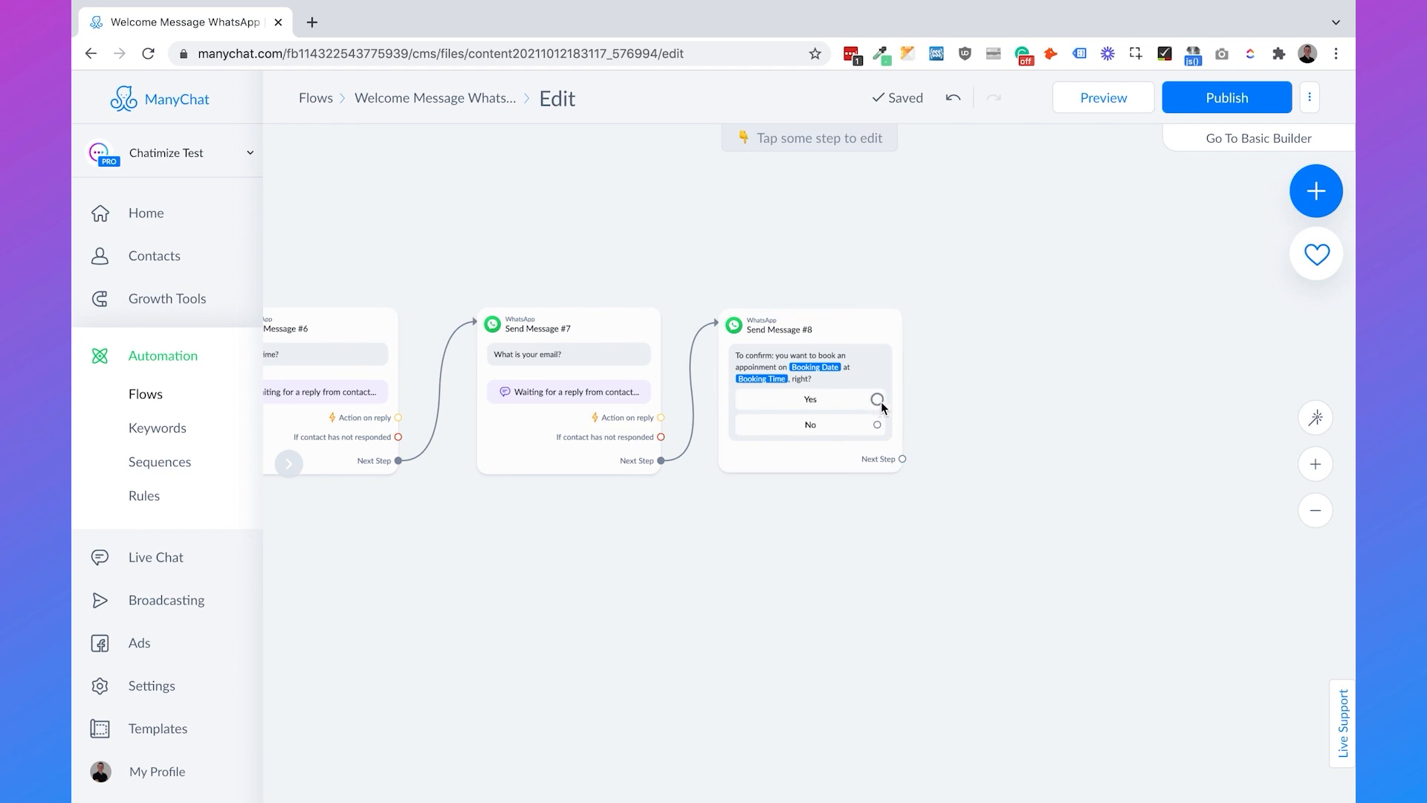
Step: Link Yes to Send Message #9: 'Great! Someone of our team will be in contact with you shortly' plus an emoji
click(878, 399)
click(970, 328)
click(1015, 332)
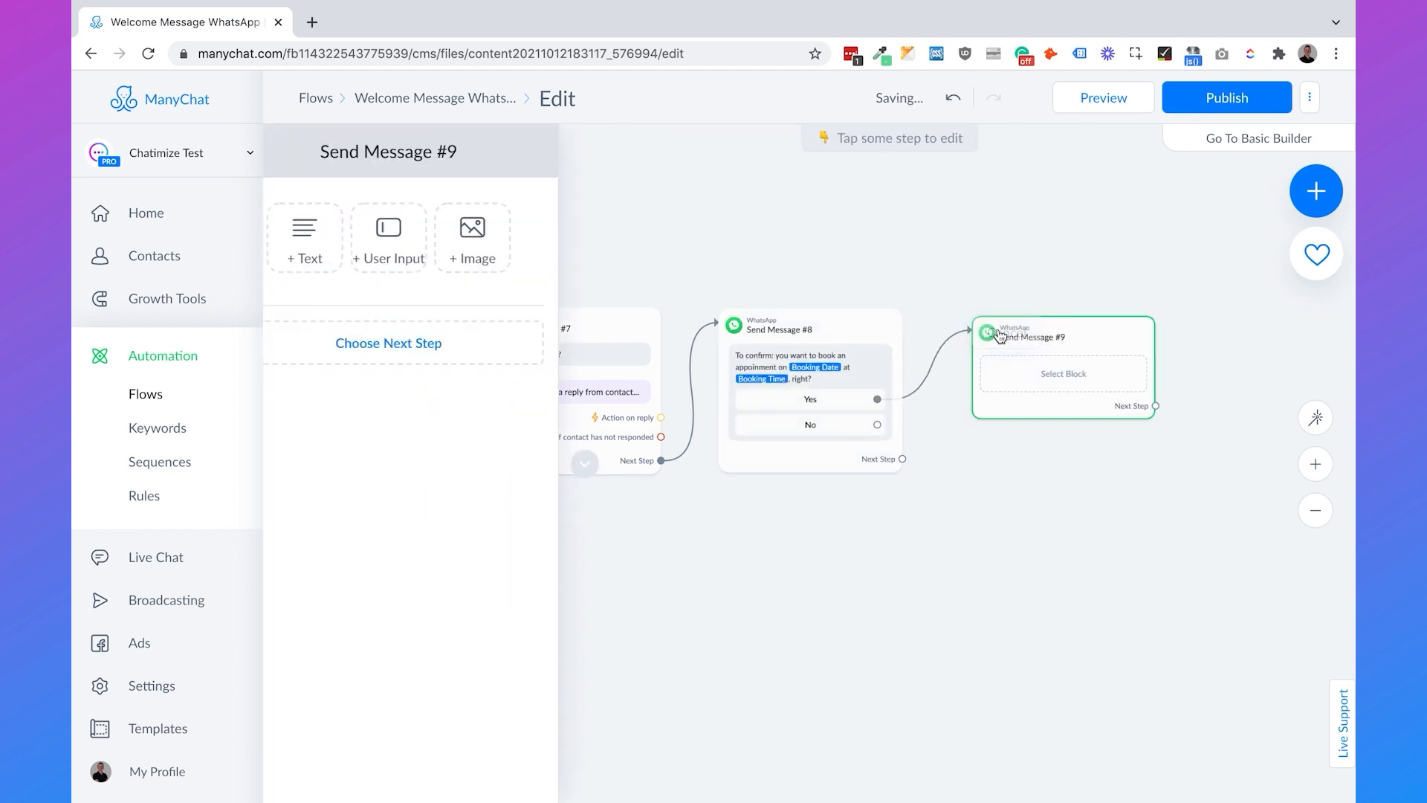
click(416, 227)
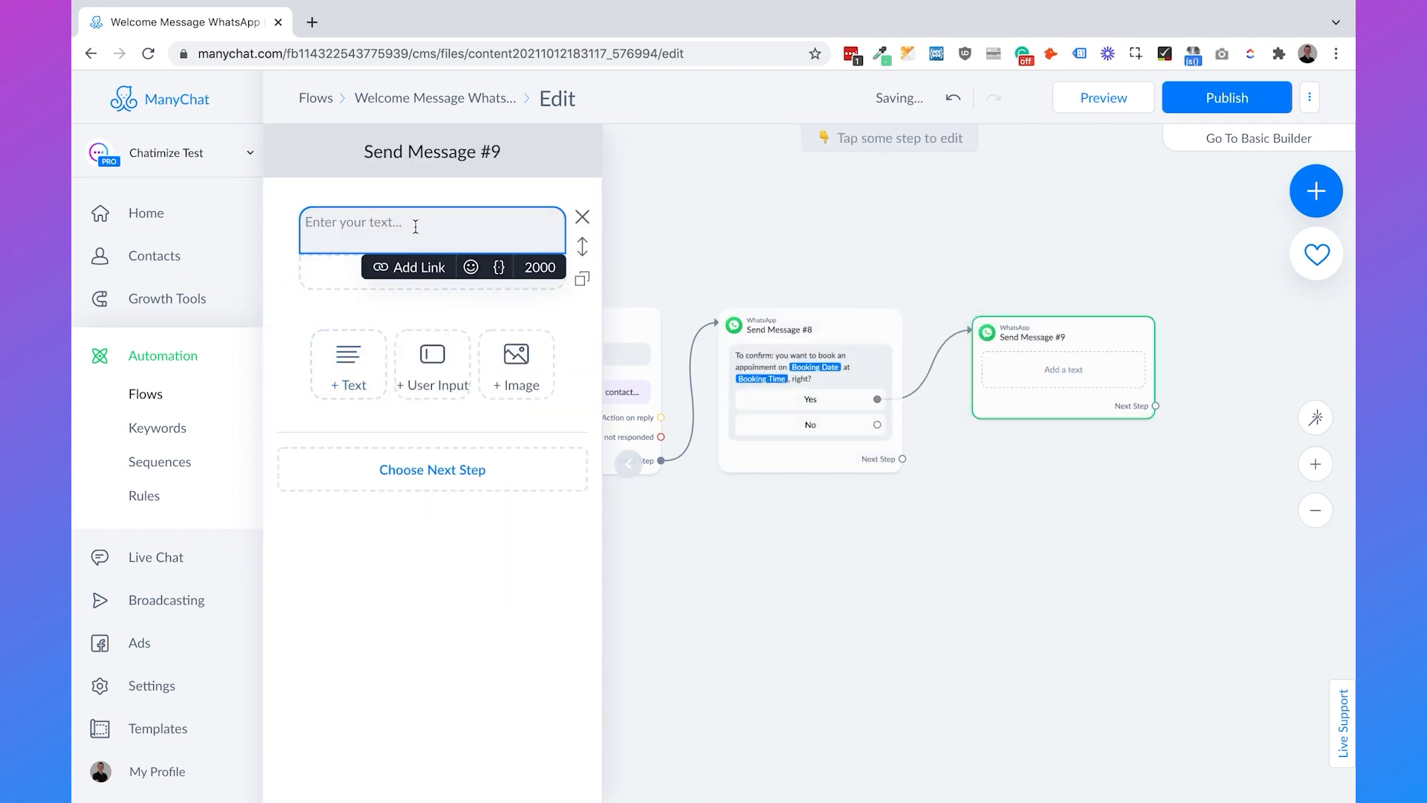
text(Great! Some)
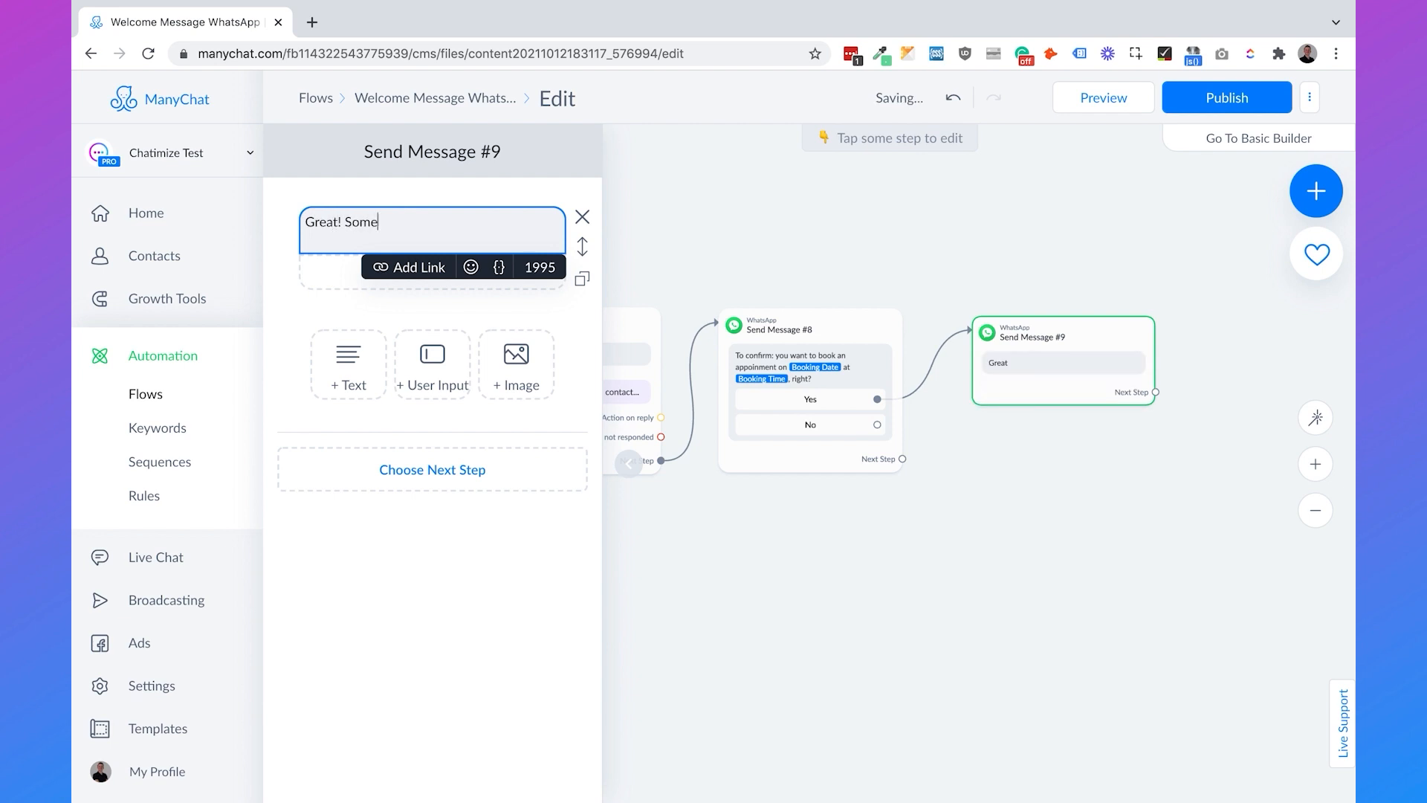
text(one of our team will)
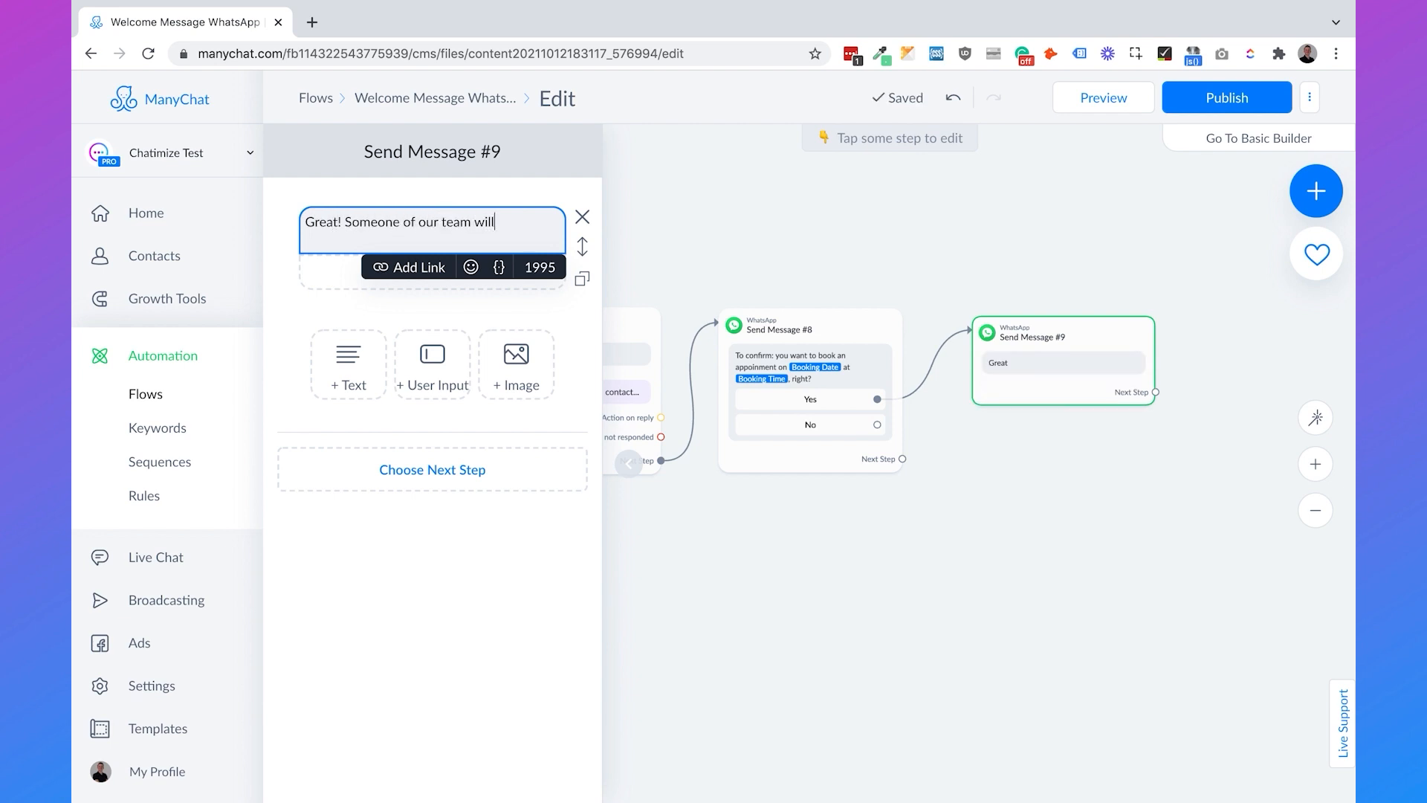
text( be in contact )
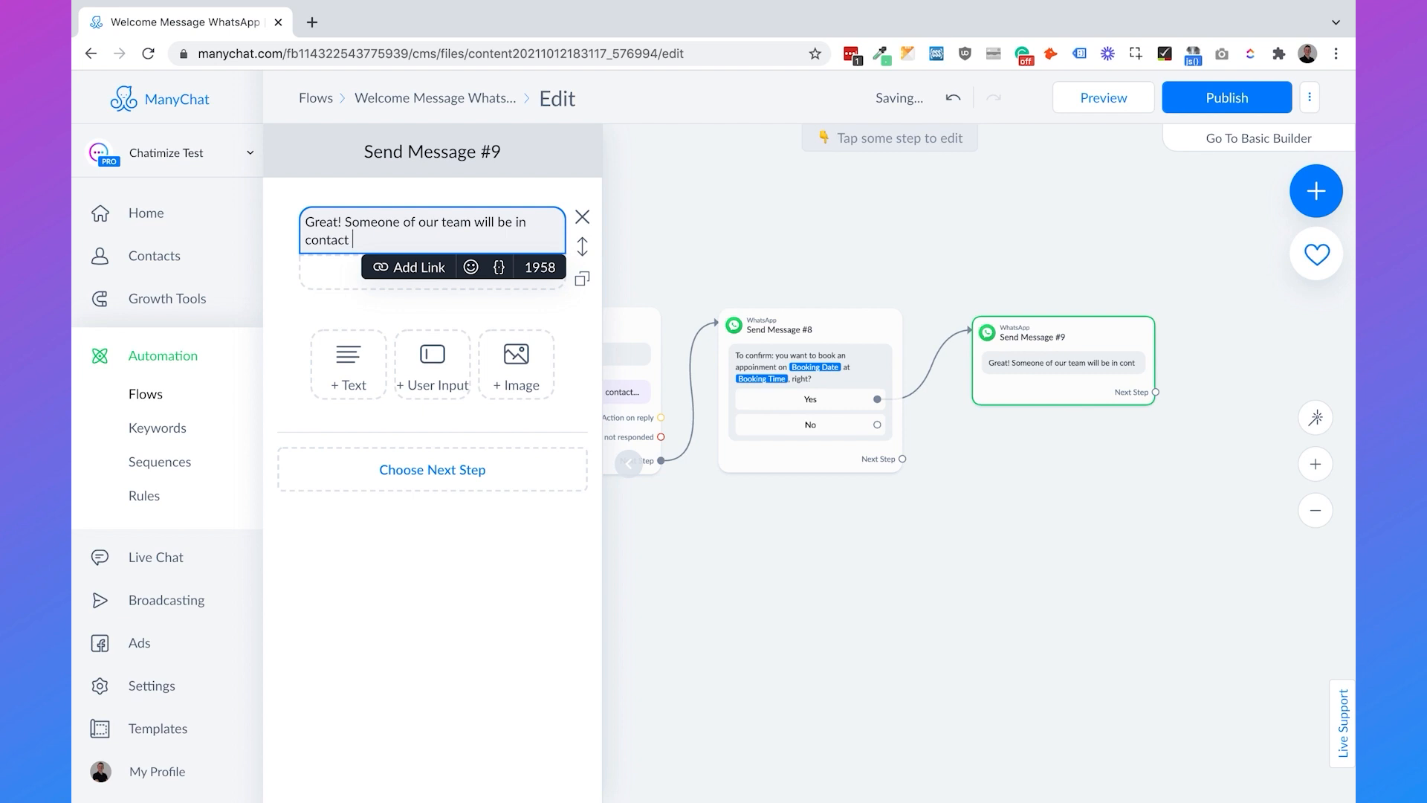
text(with you shortly.)
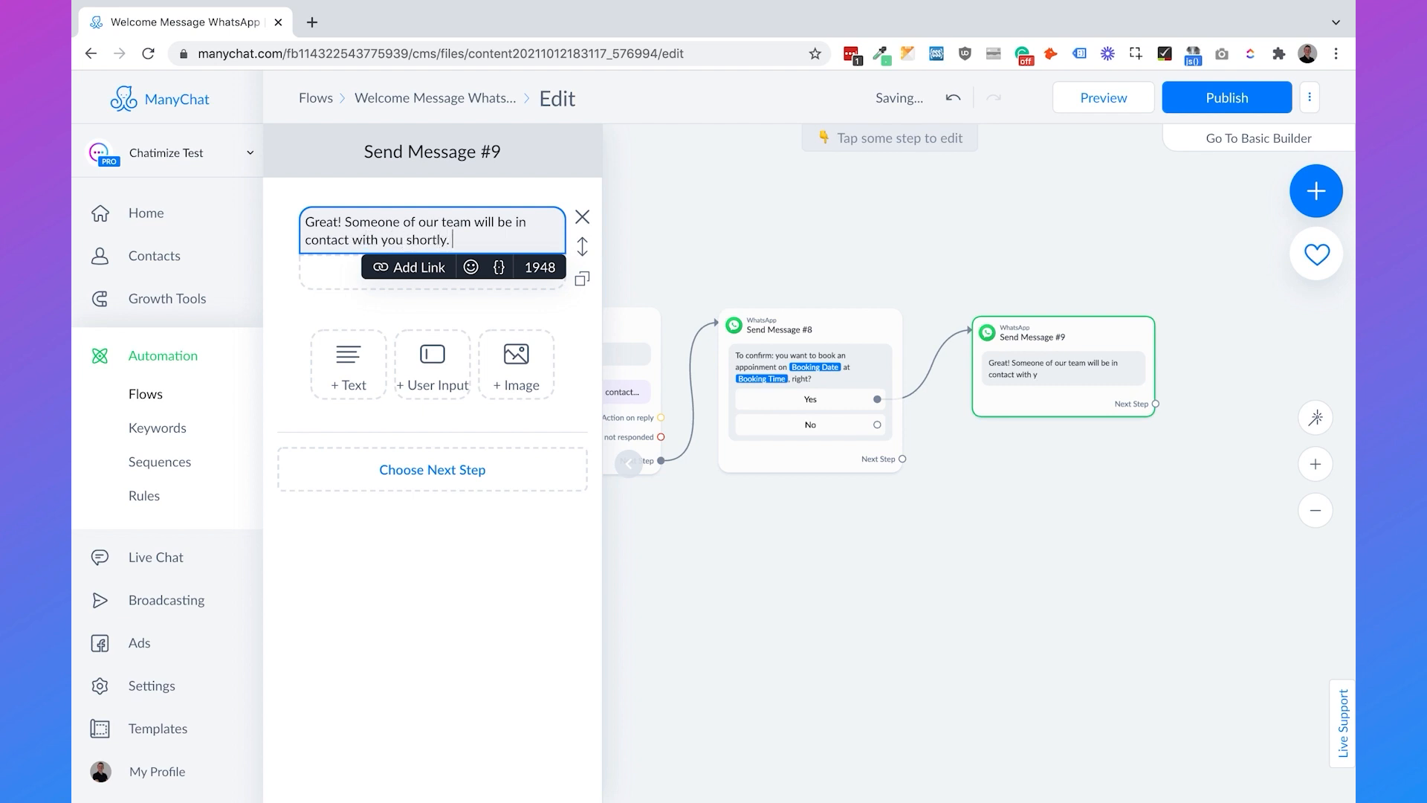
click(470, 267)
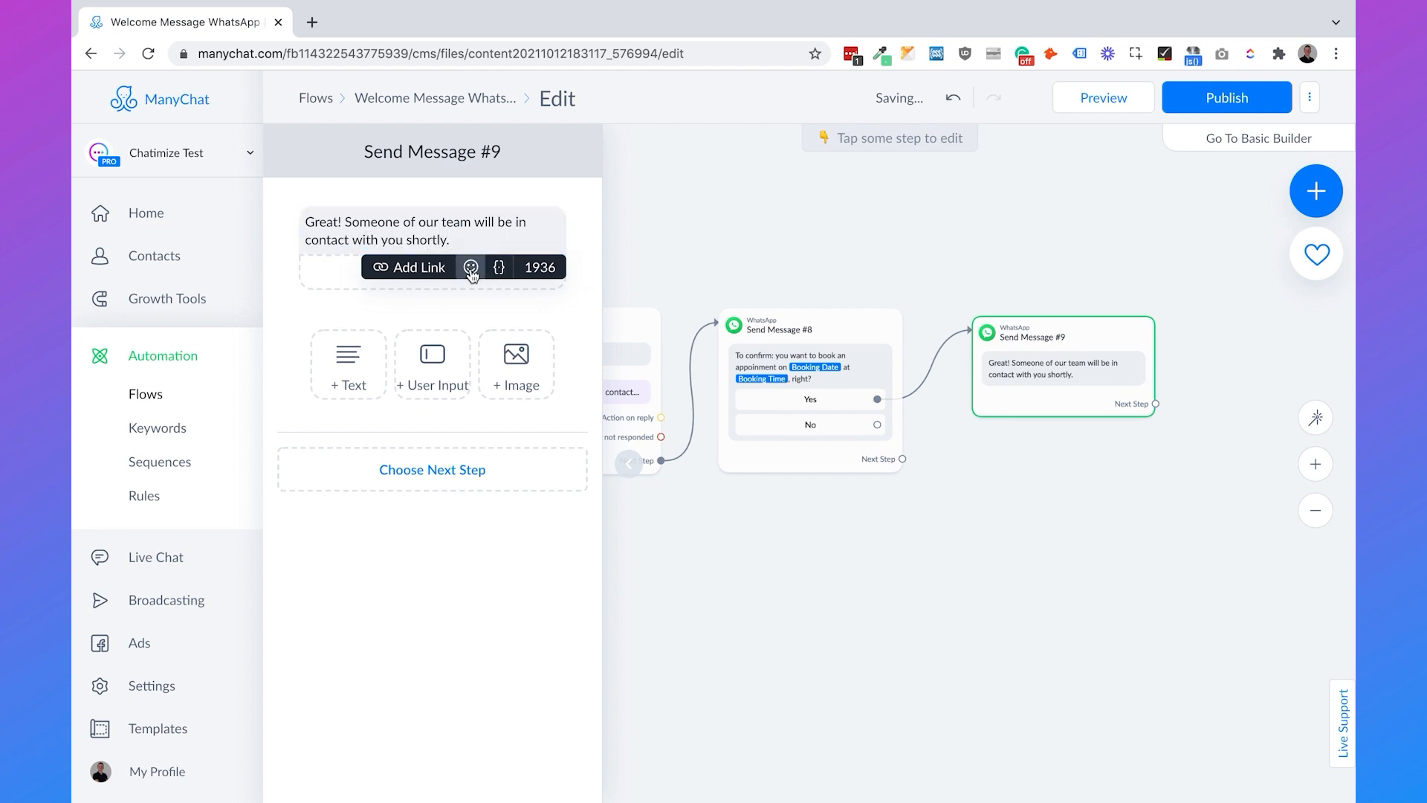
click(496, 401)
click(837, 234)
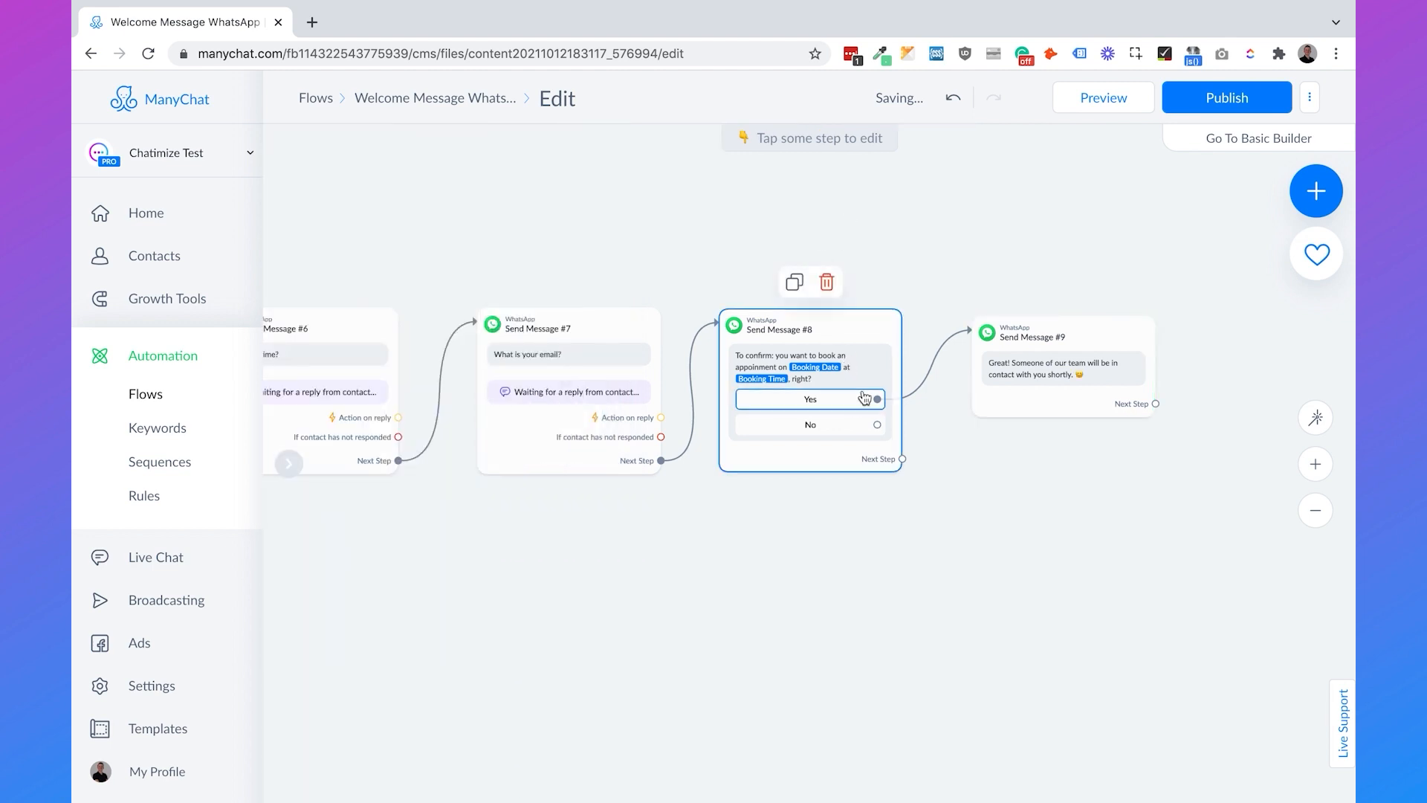
Step: Link No to Send Message #10 saying 'No worries, let's try it again', then zoom out
drag(876, 424, 975, 480)
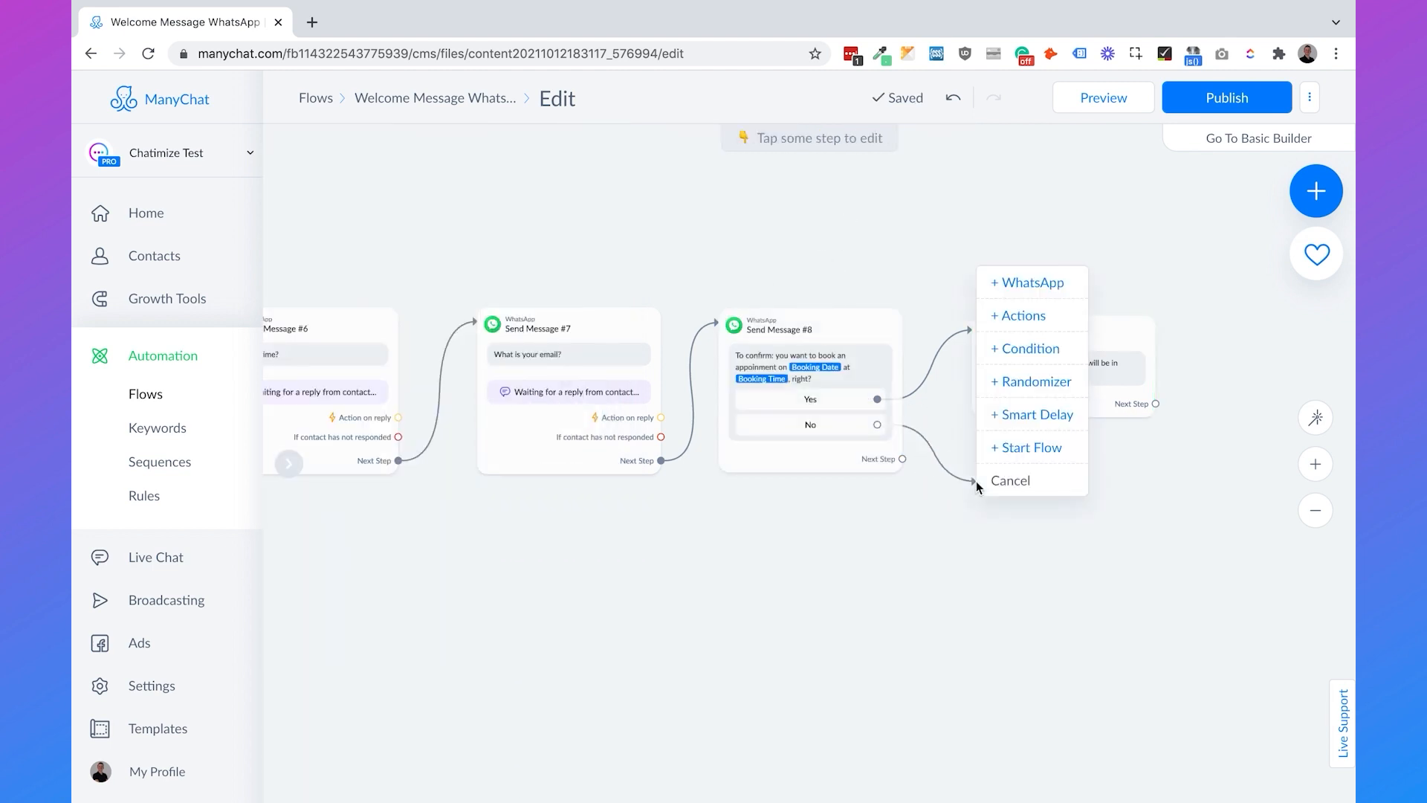
click(1041, 282)
click(357, 237)
text(N)
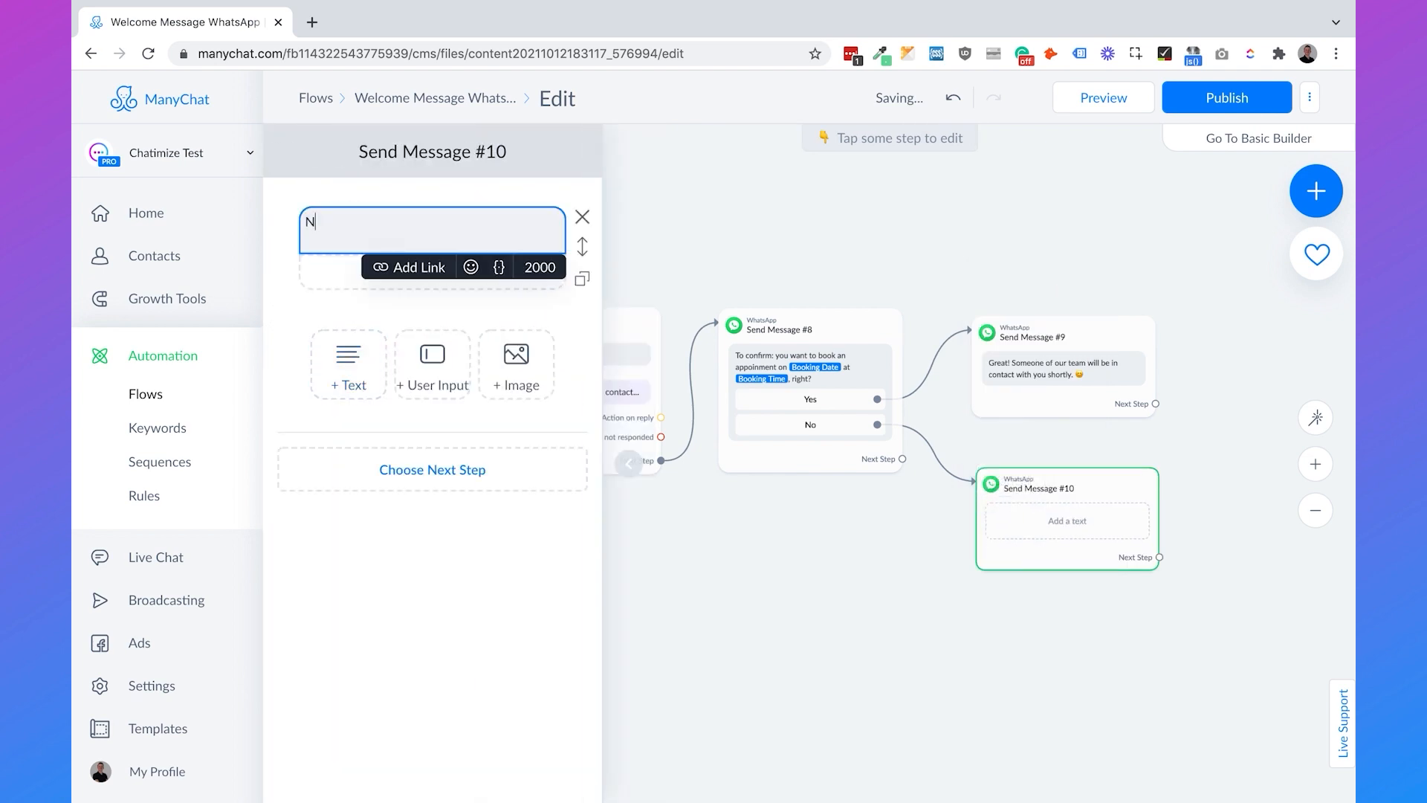
text(o worries, let's)
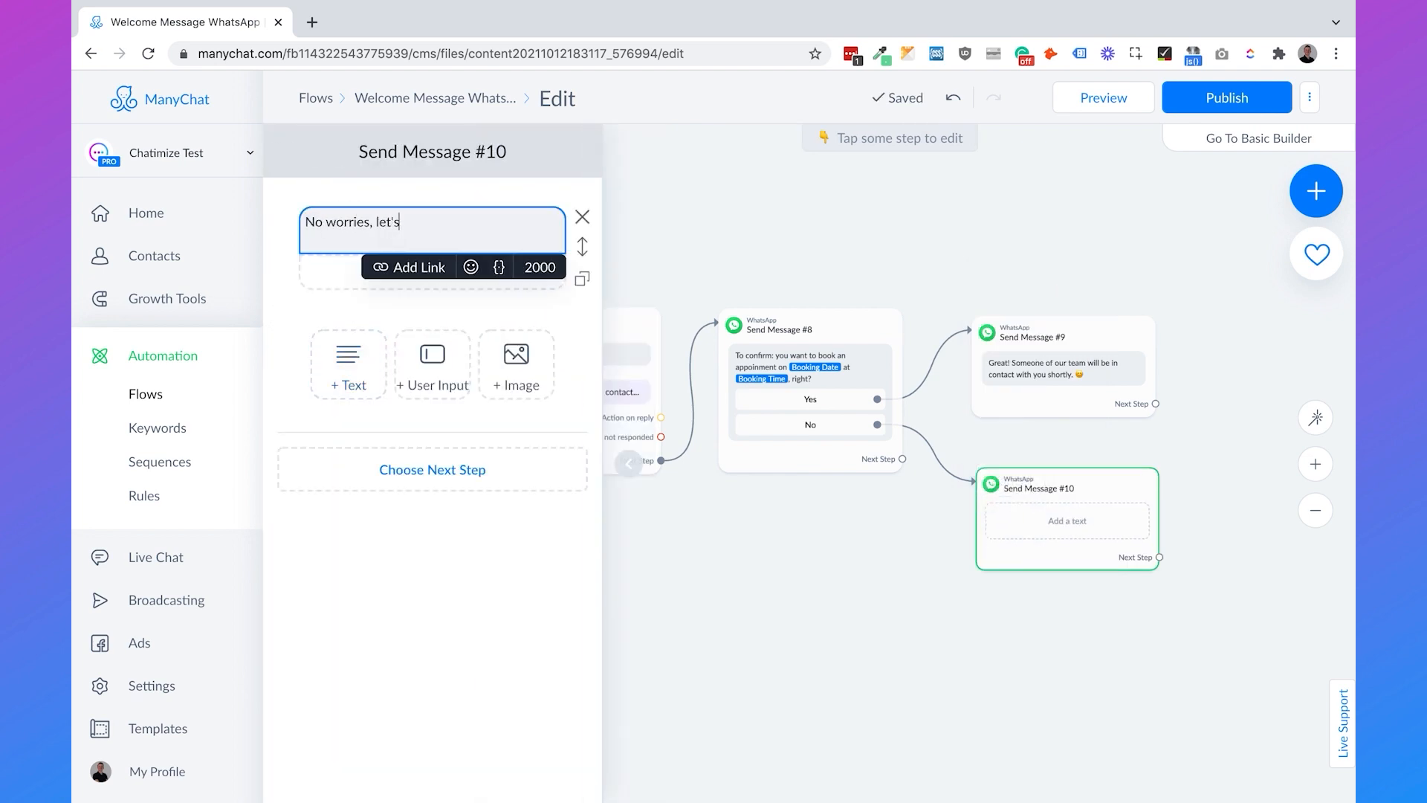
text( try it again.)
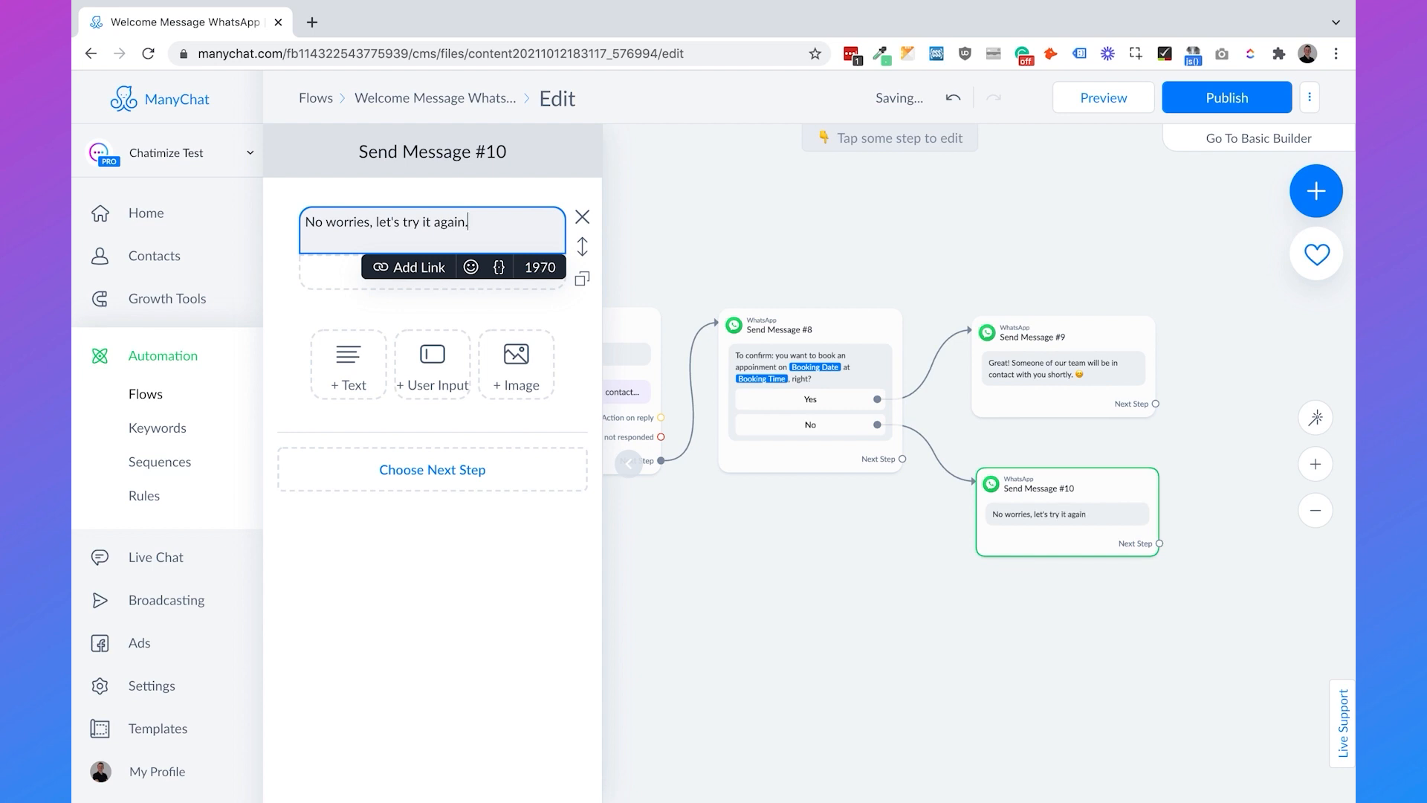
click(734, 236)
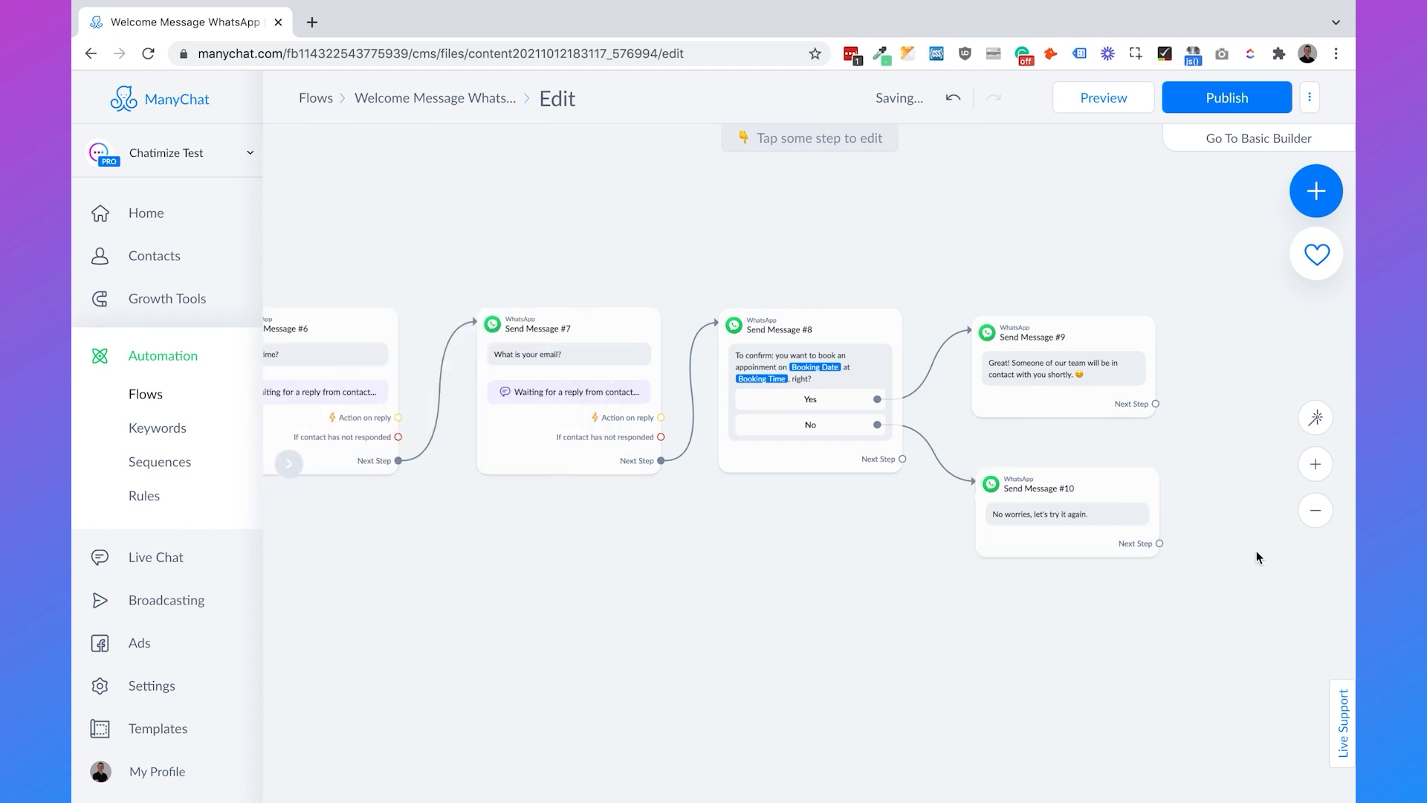
click(1315, 510)
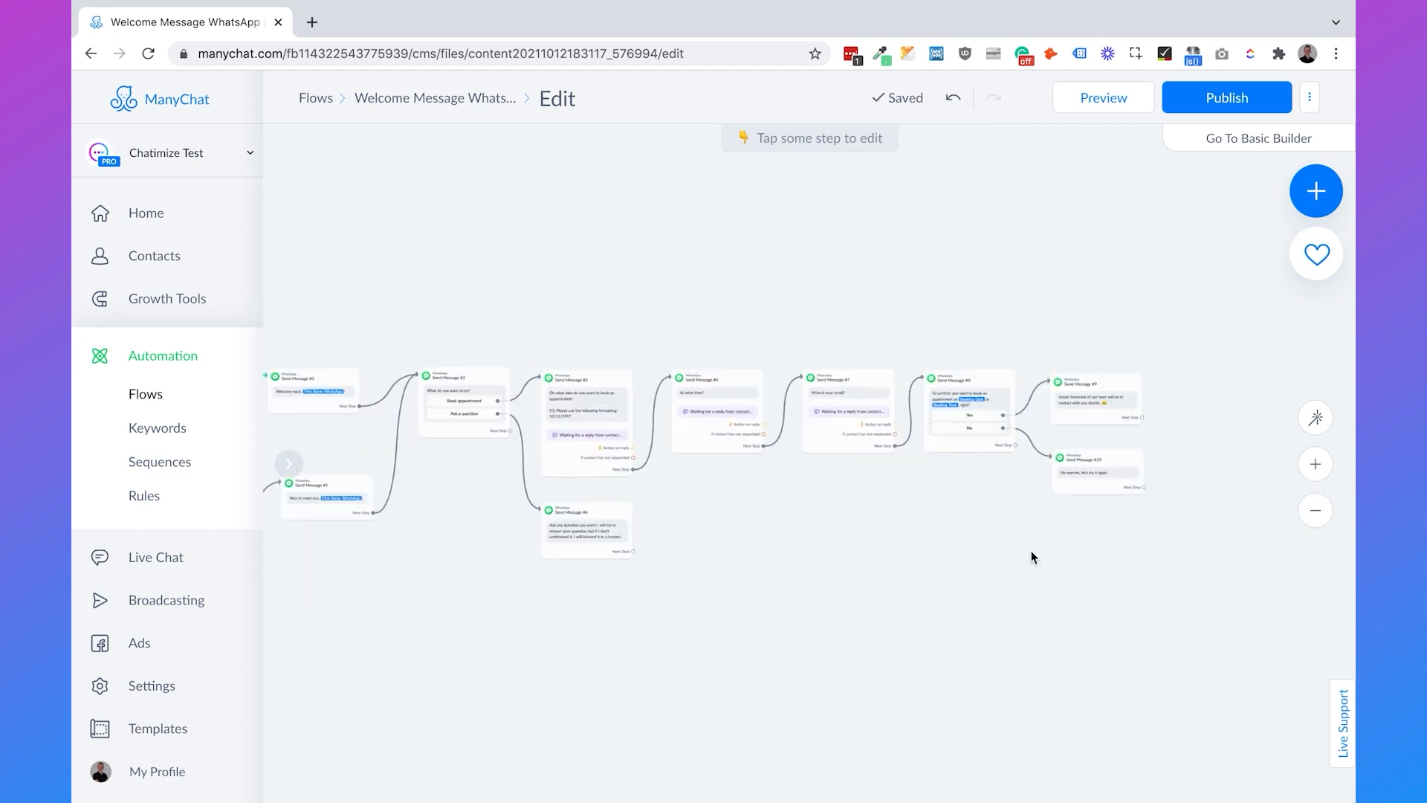
Step: Connect Send Message #10 back to Send Message #5, publish the flow, and open Settings
drag(1145, 488, 581, 394)
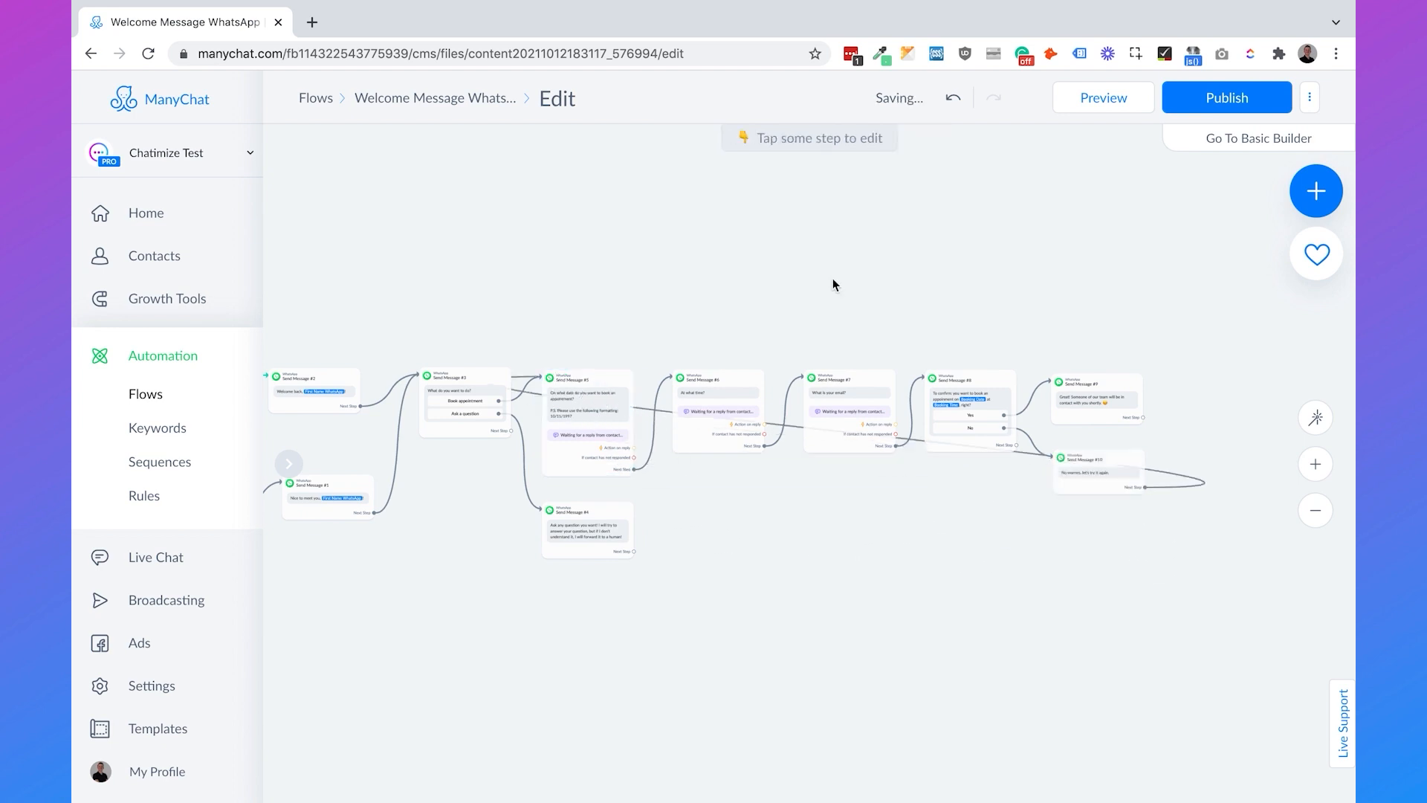
click(1314, 466)
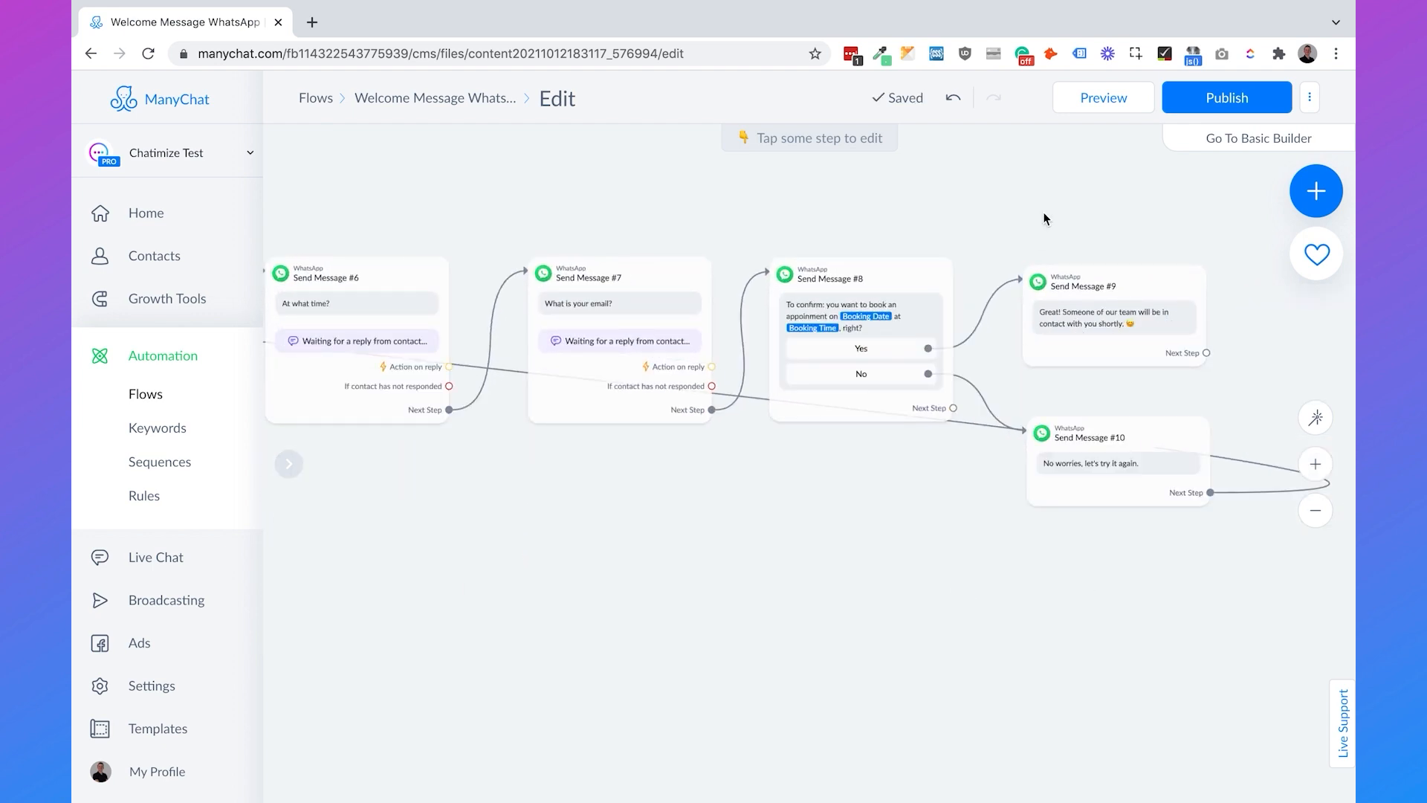
click(1224, 105)
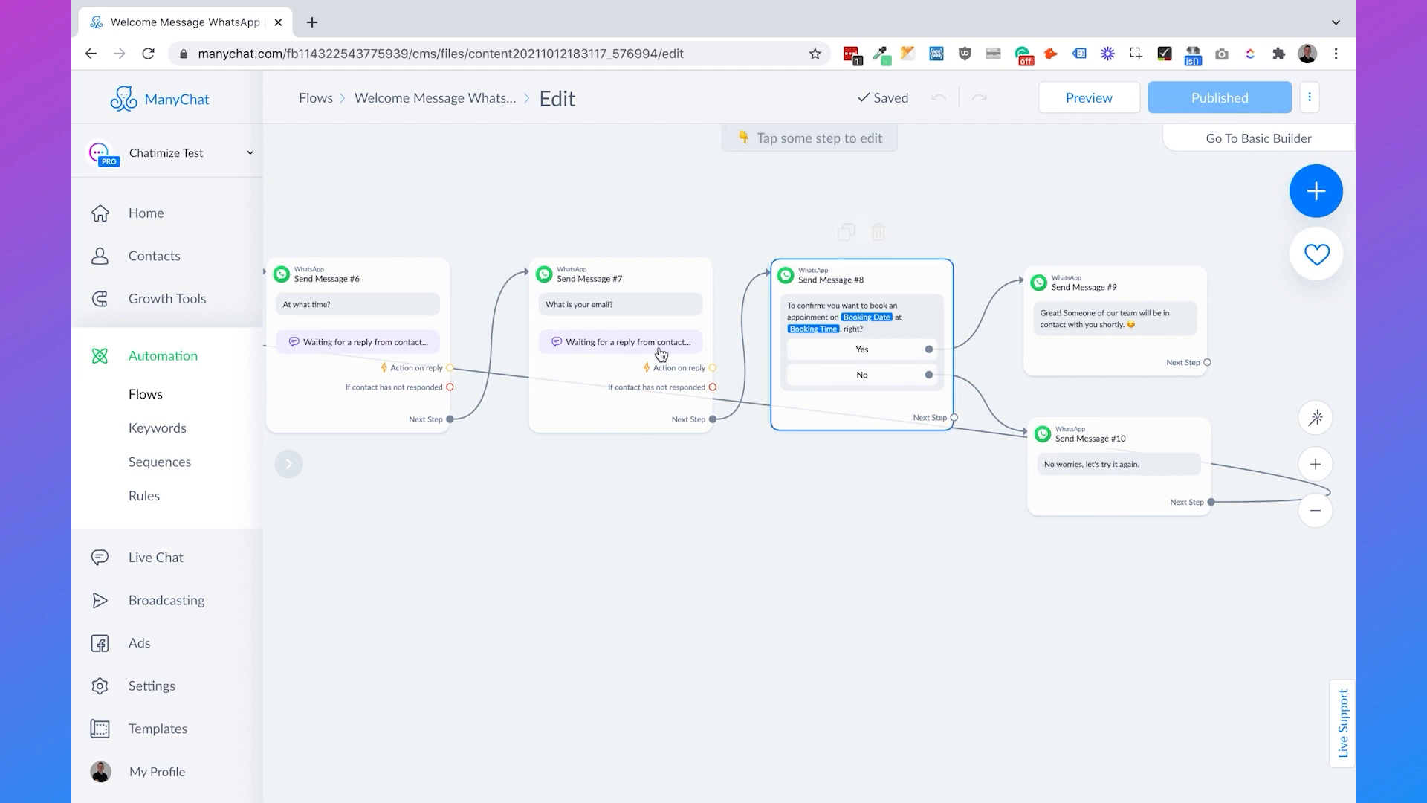
click(152, 685)
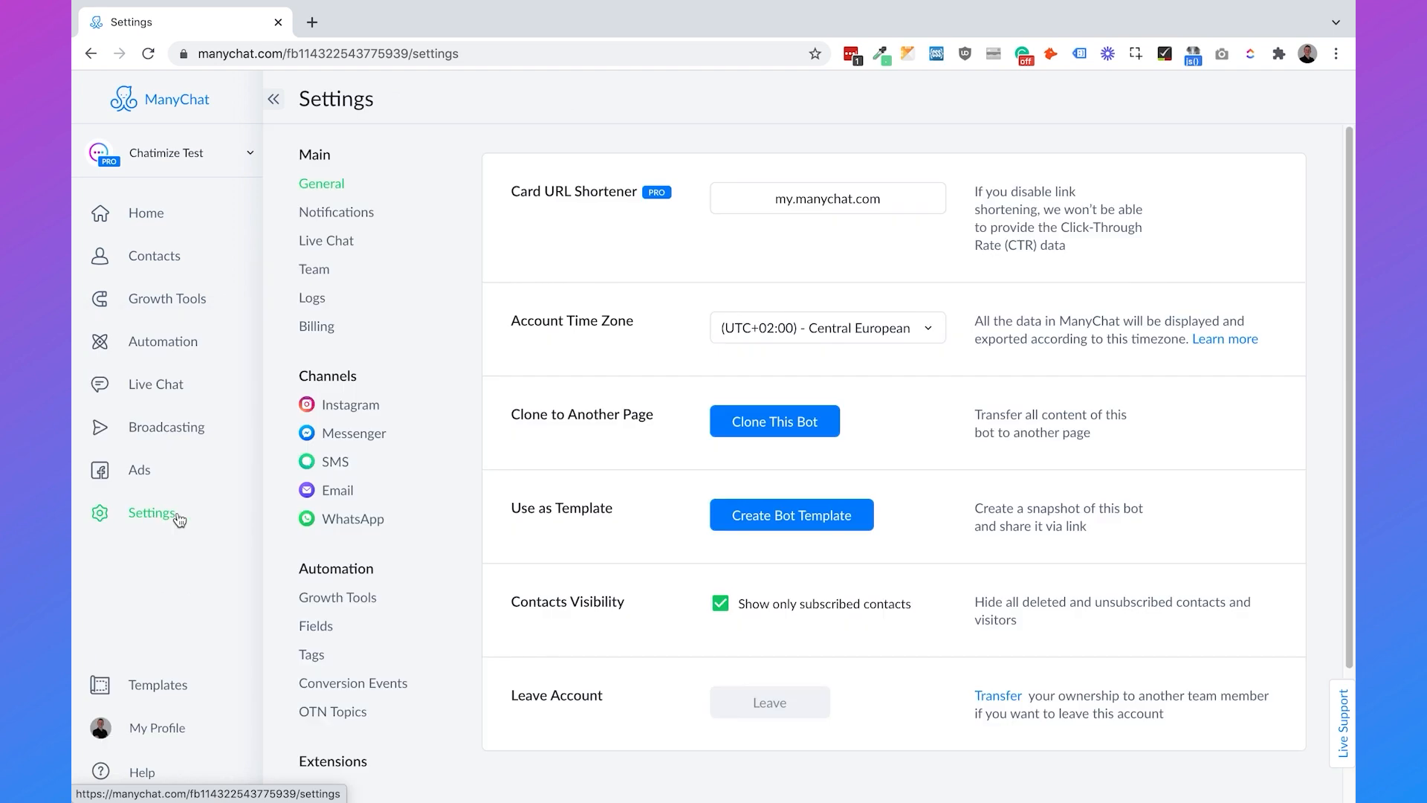
Step: Open WhatsApp settings and edit the WhatsApp Default Reply flow
click(368, 529)
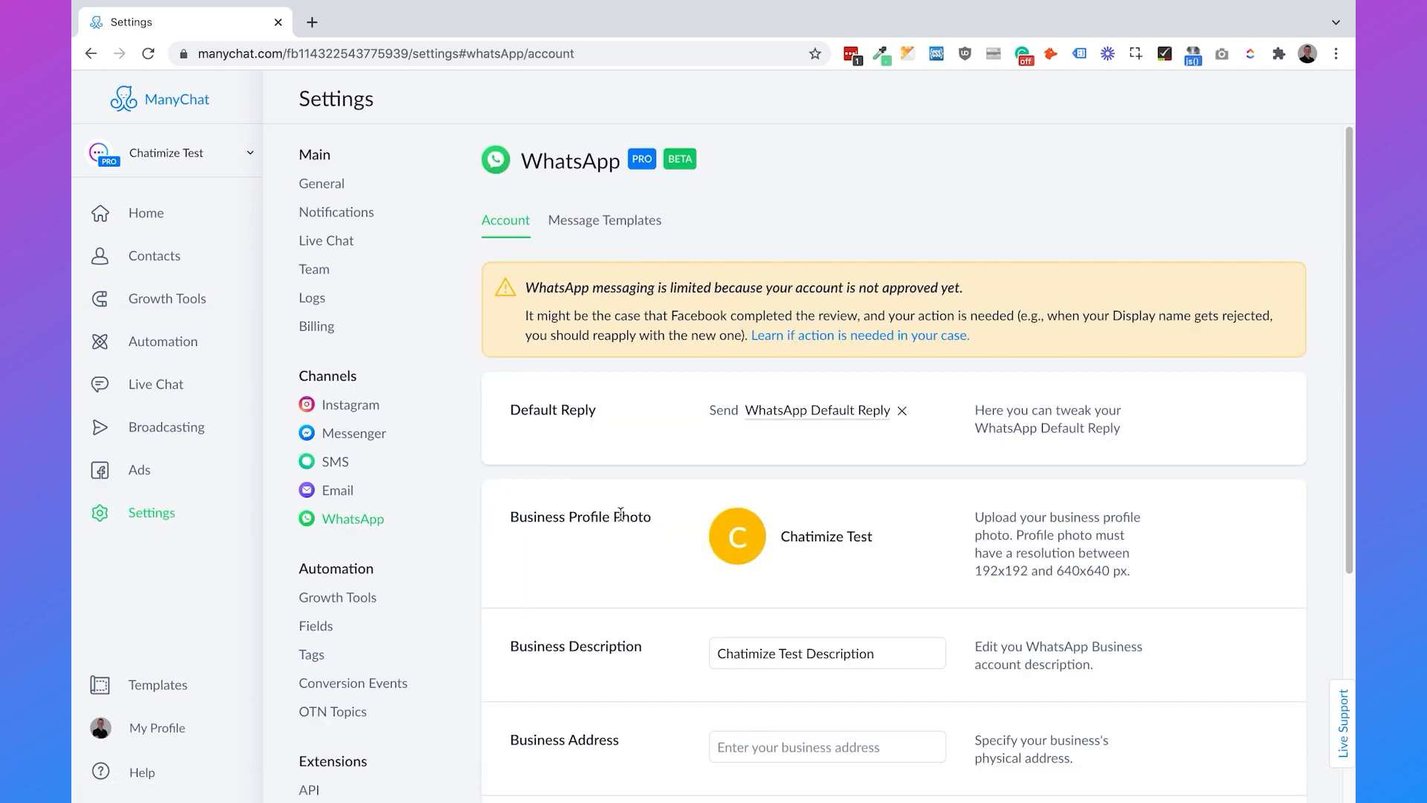
click(806, 418)
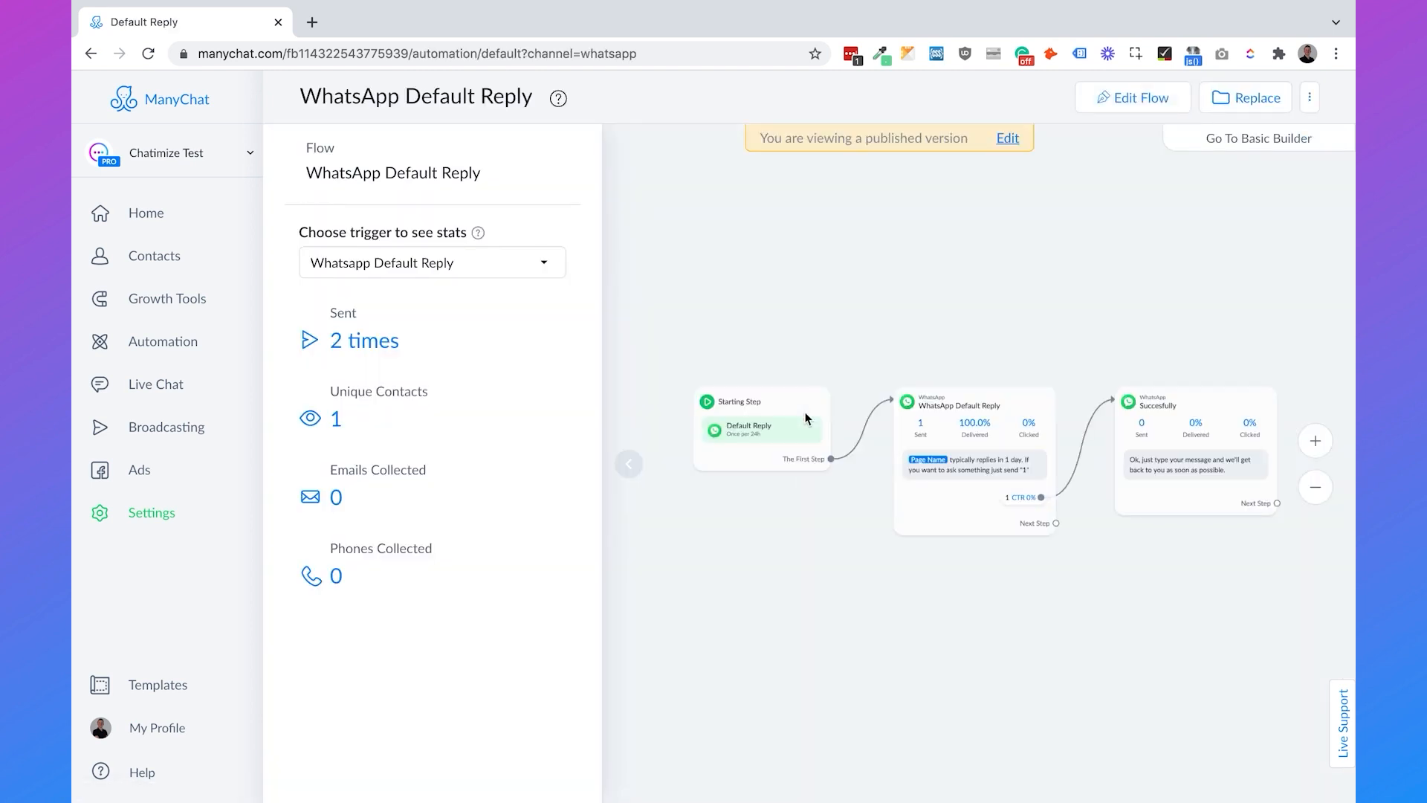
click(1122, 95)
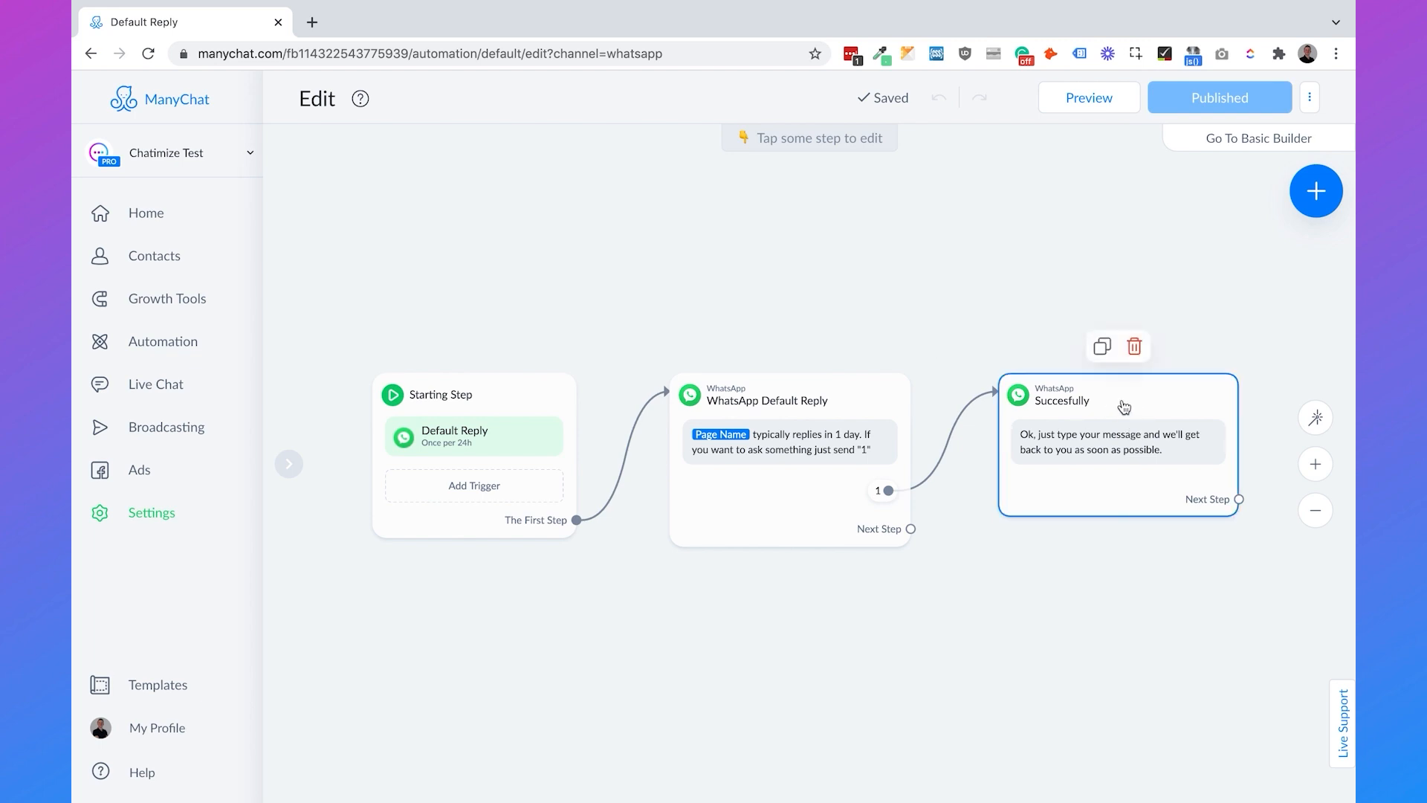
Step: Delete the Succesfully follow-up step and the '1' quick reply from the Default Reply
click(1134, 347)
click(855, 191)
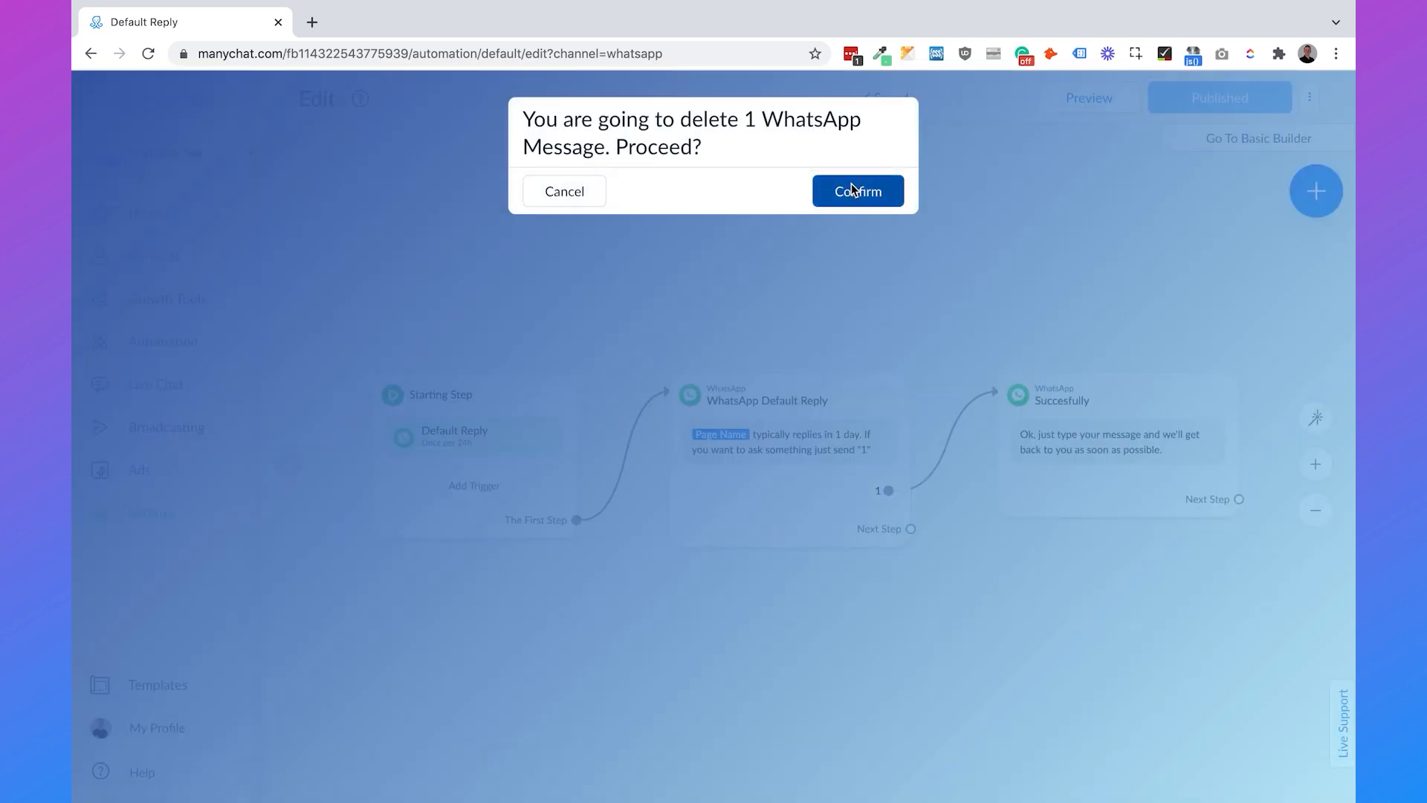
click(792, 396)
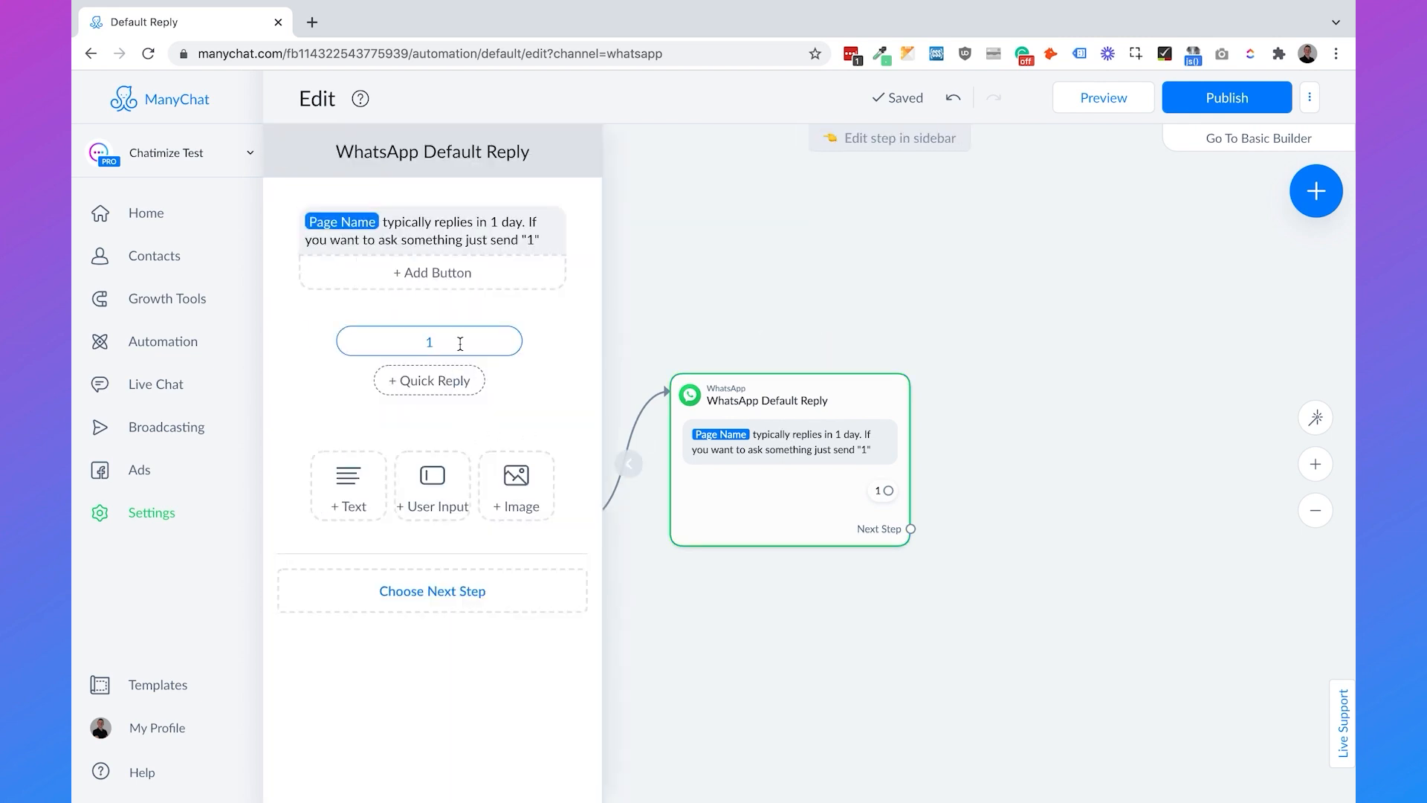
click(459, 342)
click(589, 577)
Step: Replace the message with 'Sorry, but I didn't understand your question. Do you want me to forward your question...'
click(479, 221)
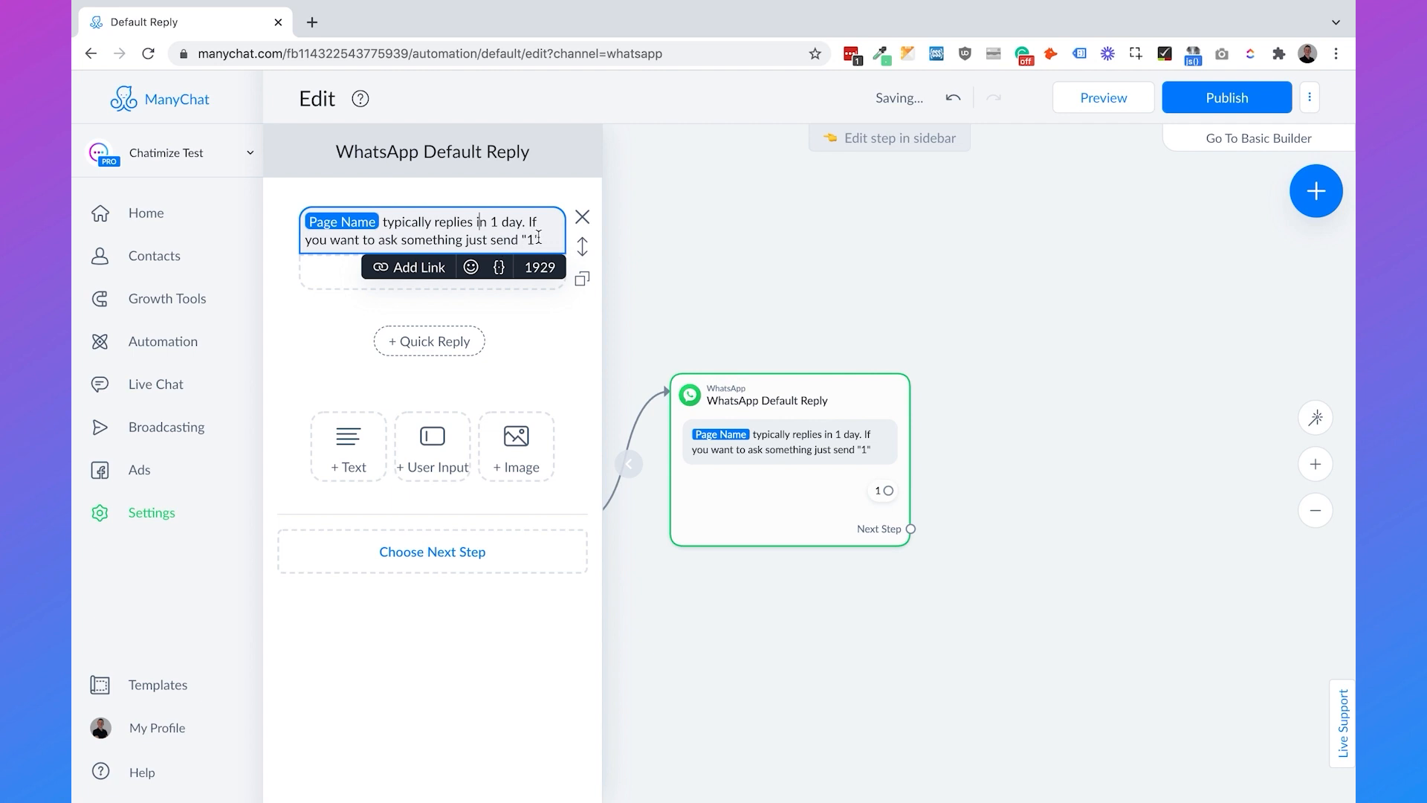
drag(541, 240, 259, 230)
key(BackSpace)
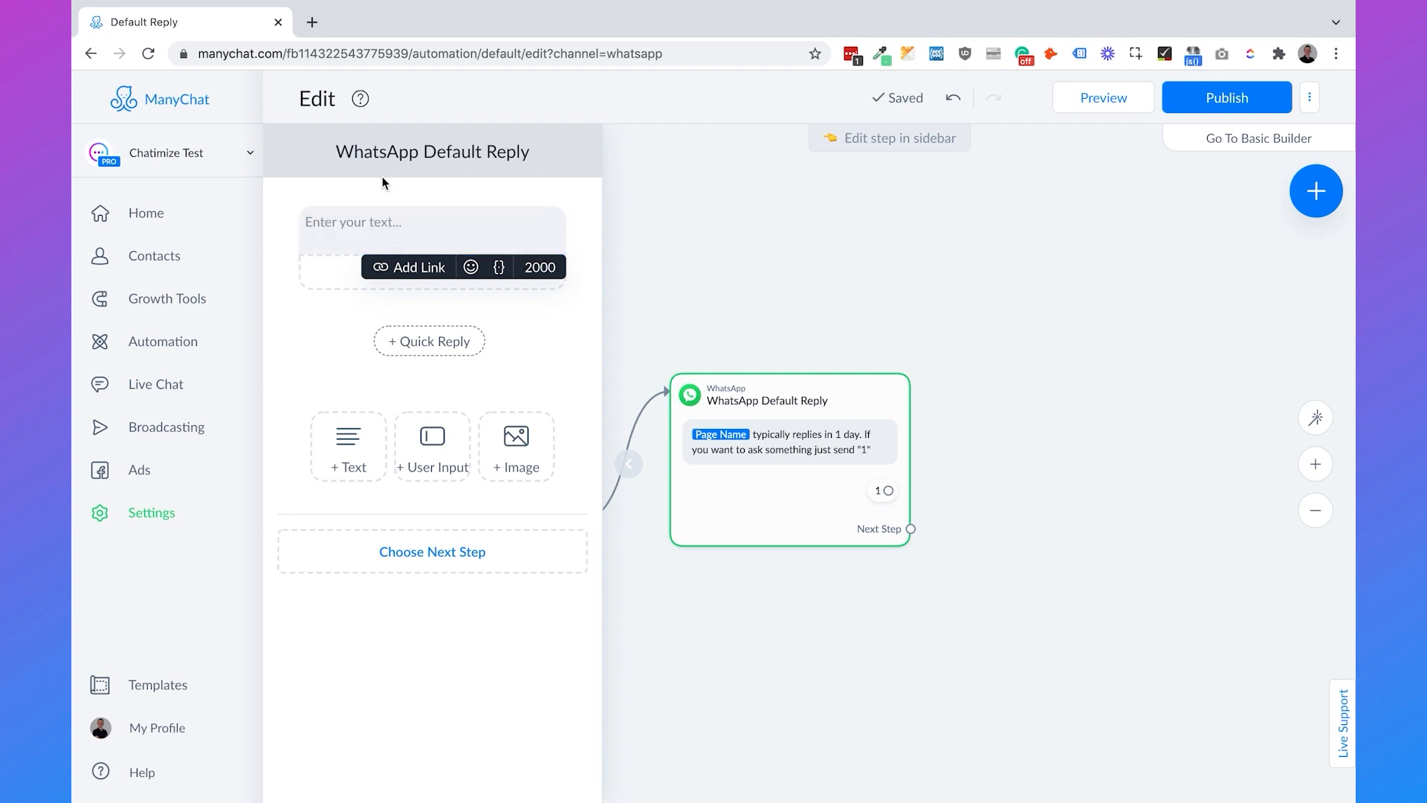
text(Sorry, but I didn't)
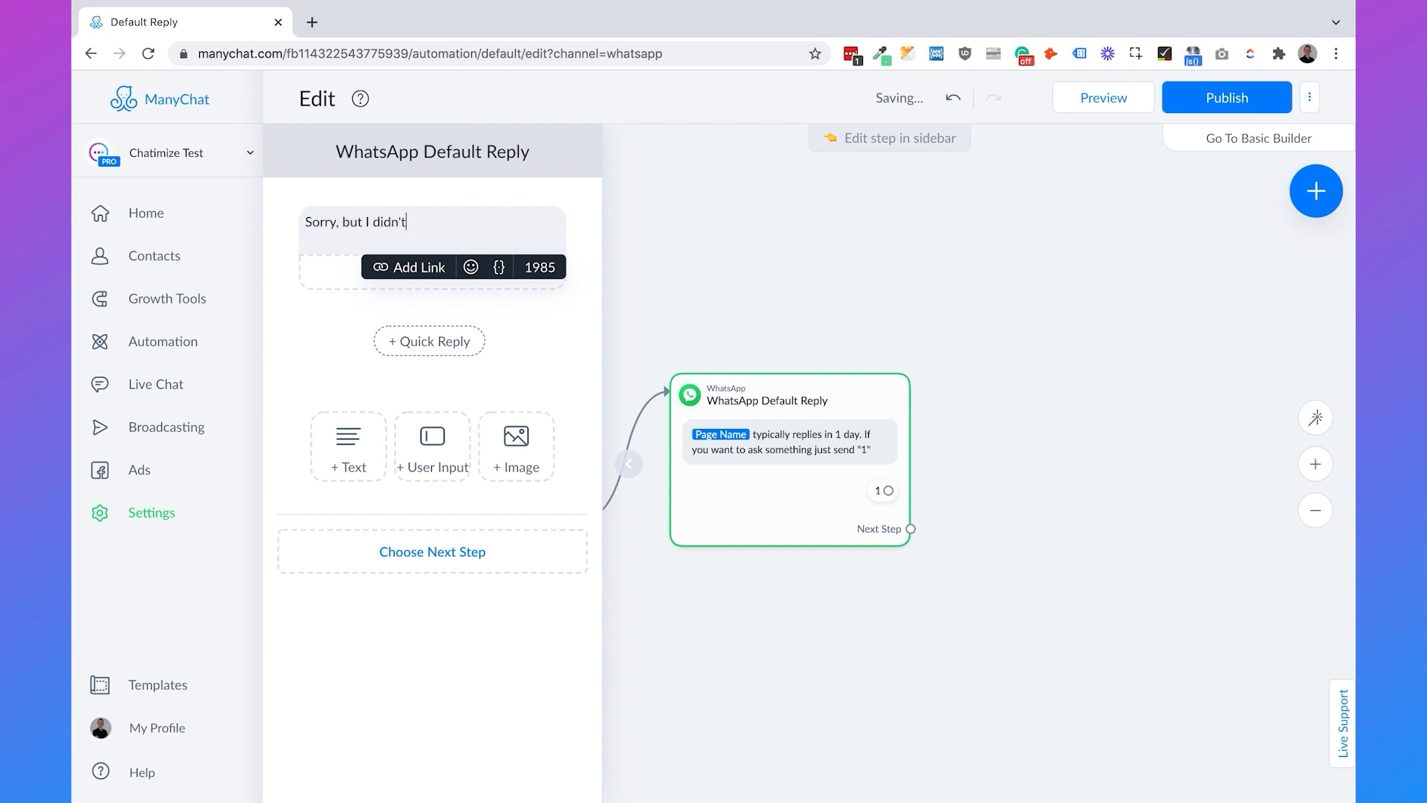
text( understand your question. Do you want)
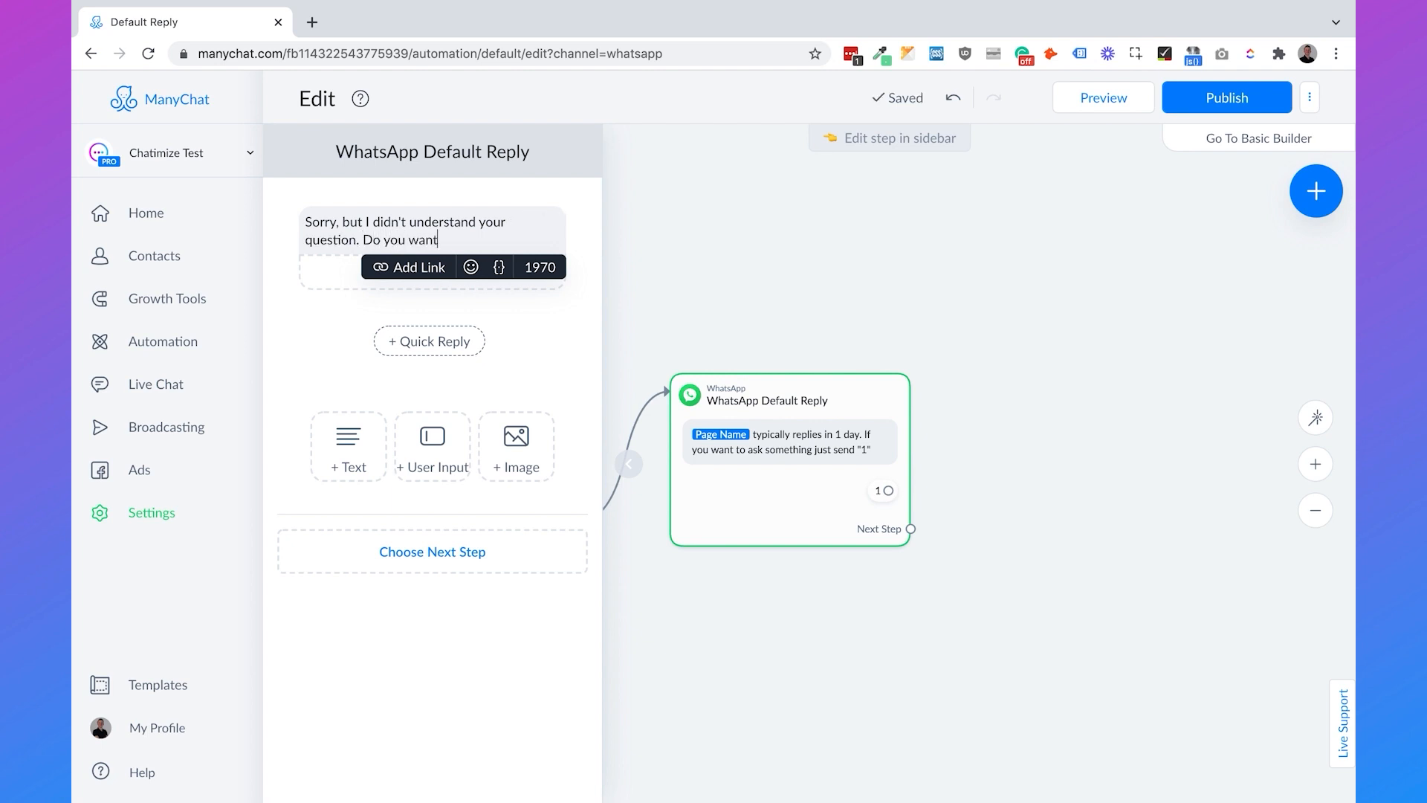
text( me to forward your)
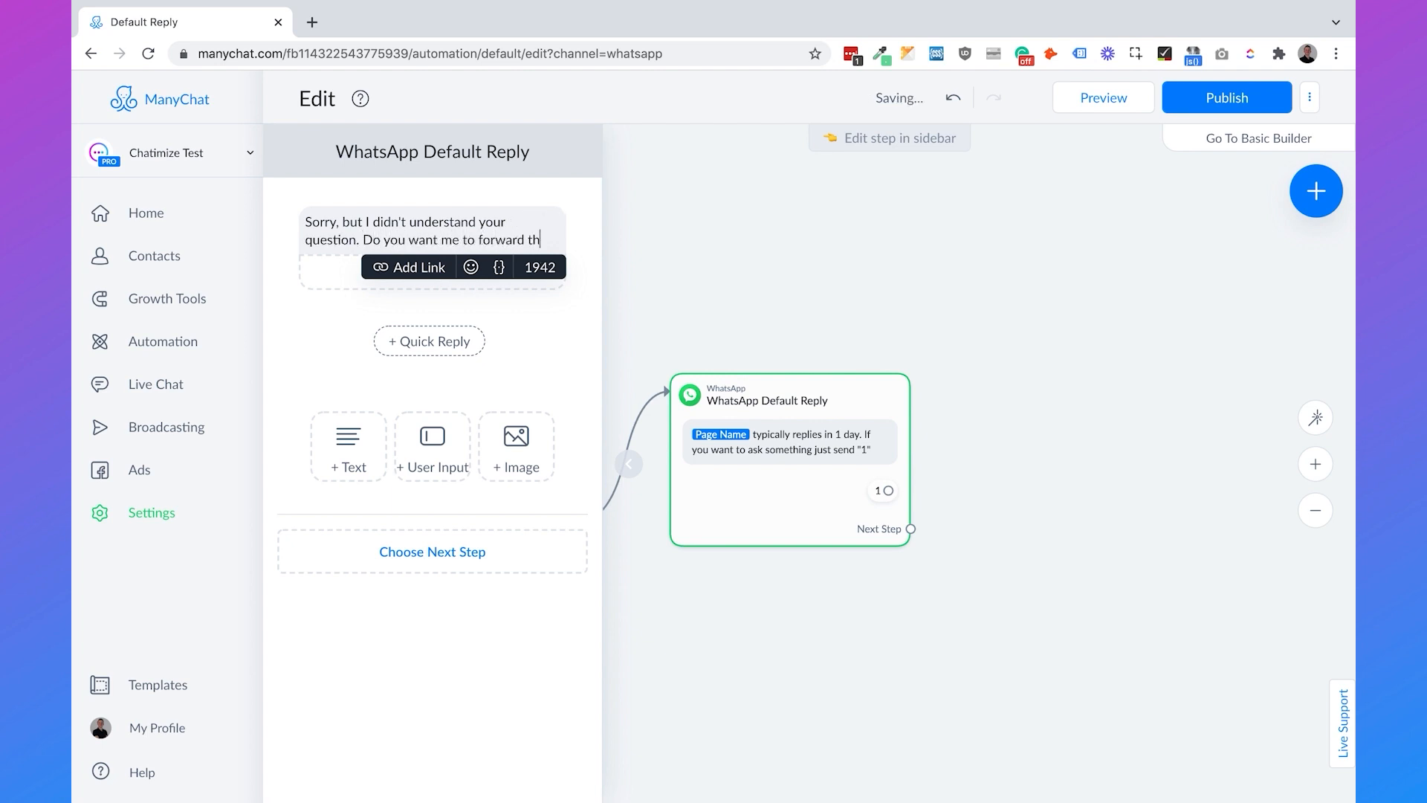
text( question t)
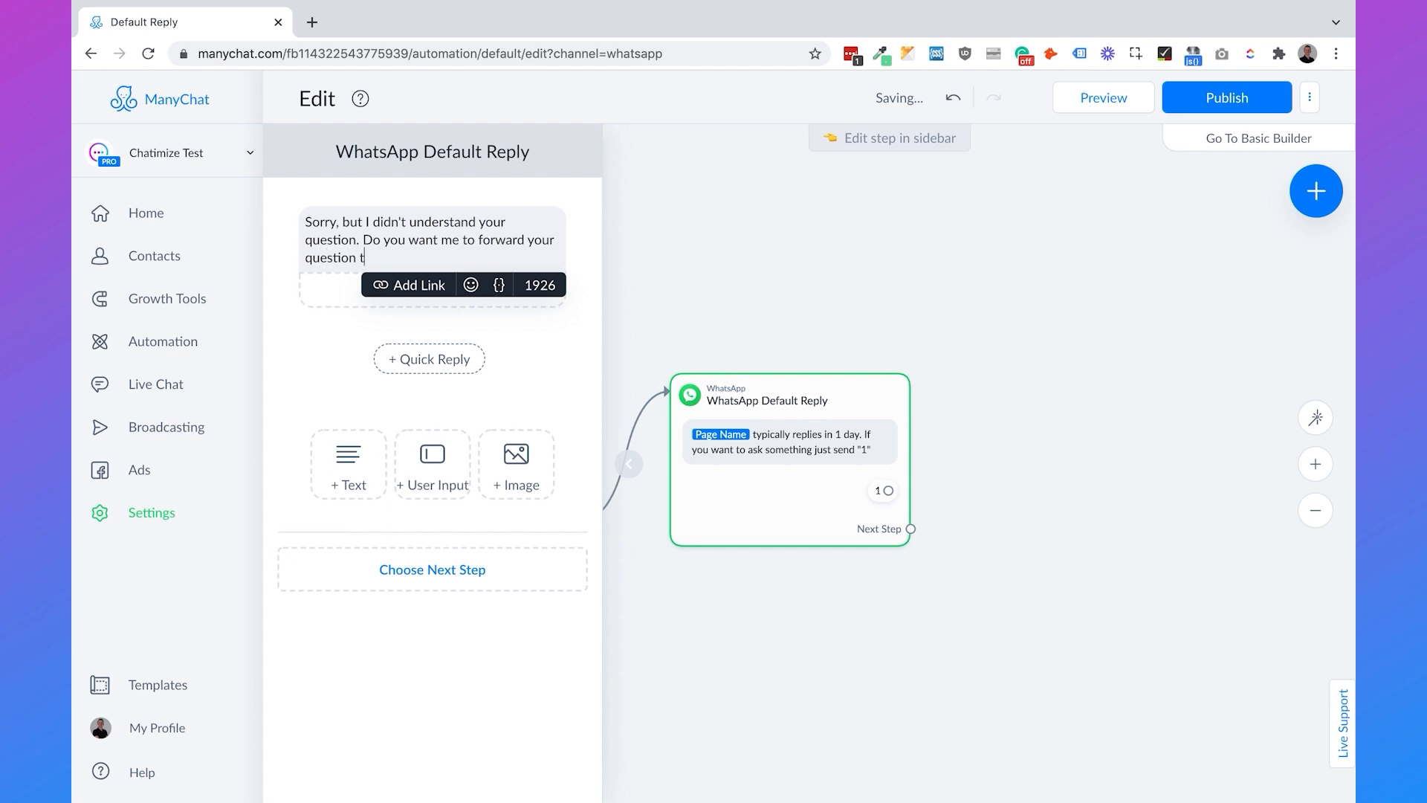
text(o a human?)
click(295, 333)
Step: Add Yes and No reply buttons to the Default Reply message
click(411, 297)
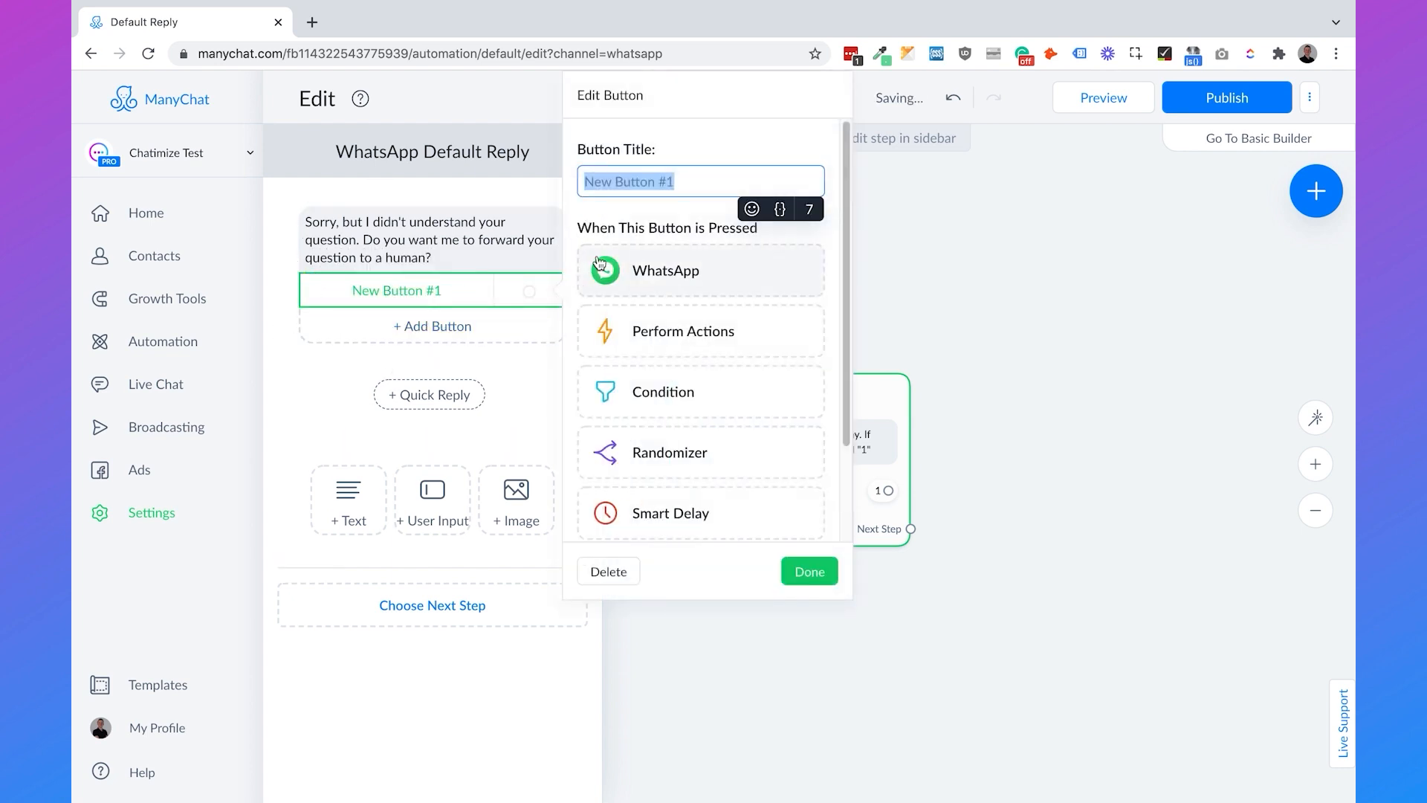
text(Yes)
click(494, 326)
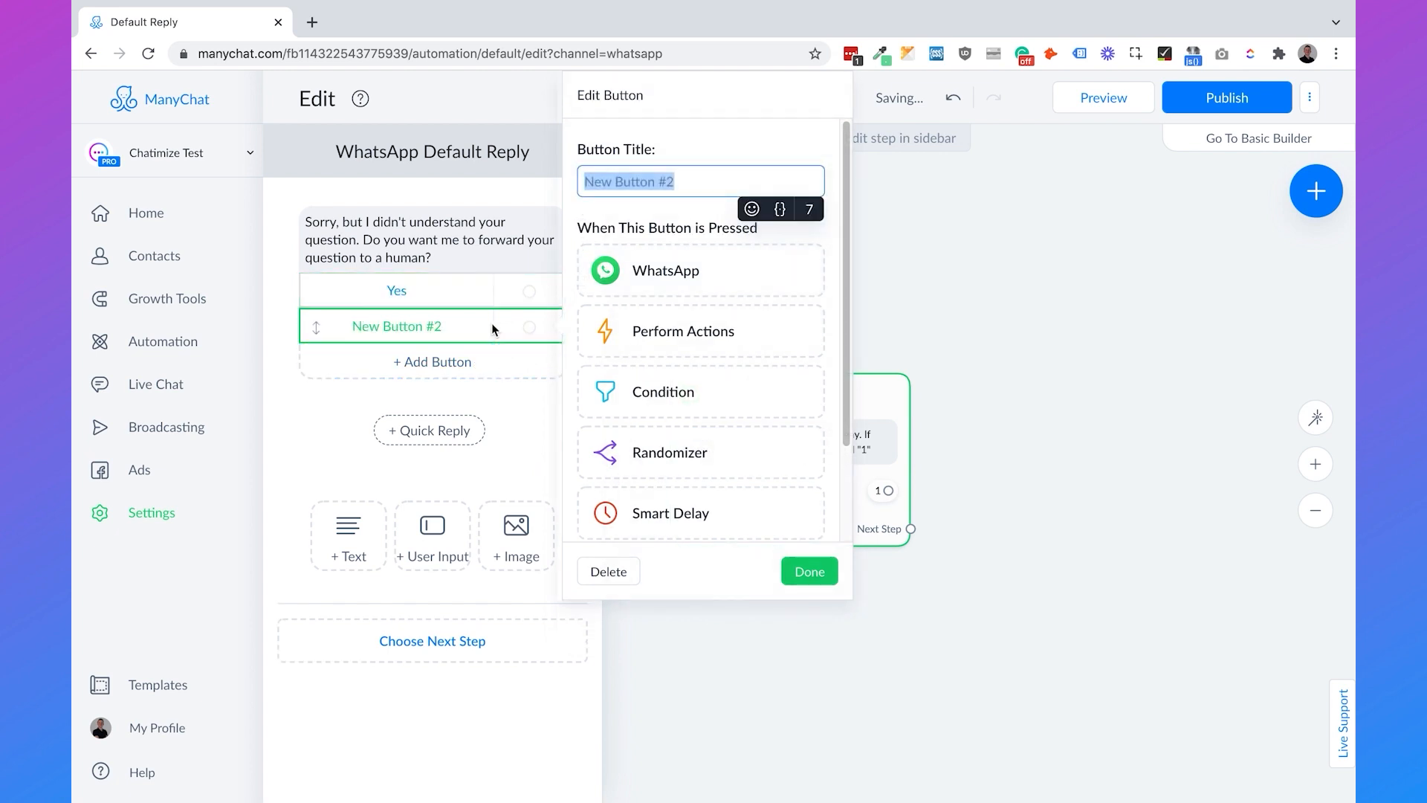
text(No)
key(BackSpace)
text(No)
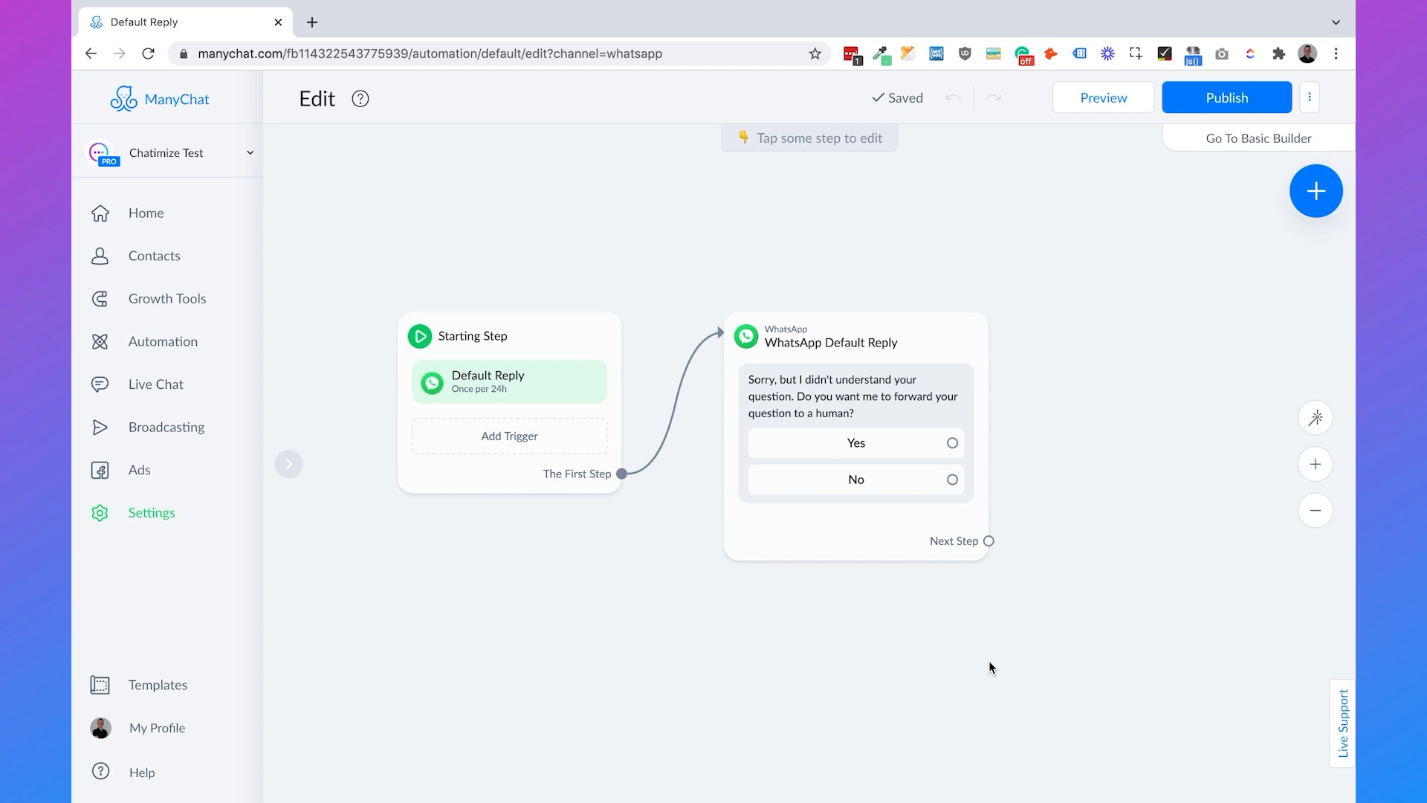
scroll(845, 660, right, 5)
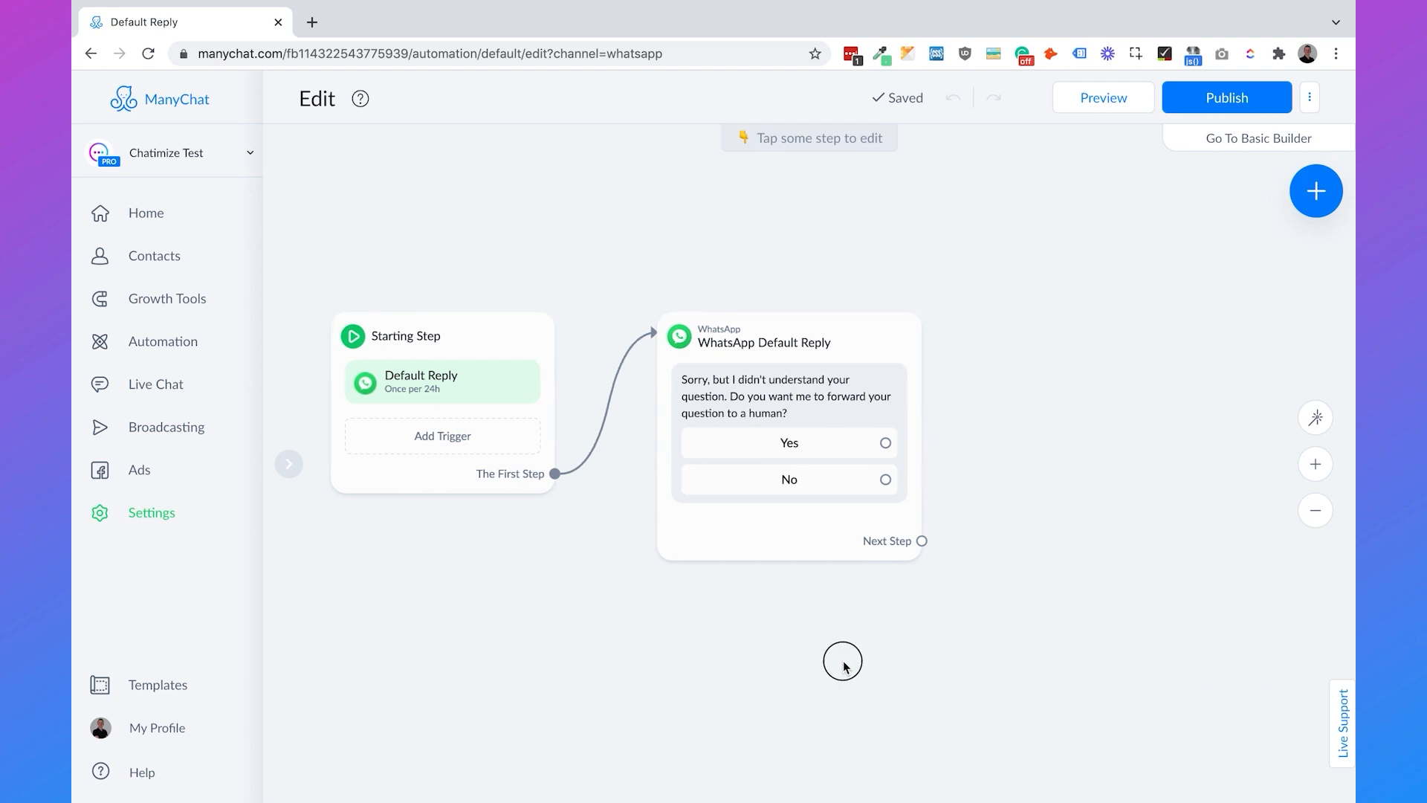
Step: Link Yes to a WhatsApp message asking 'Okay, and do you want to talk to Sales or Support?'
drag(764, 442, 884, 338)
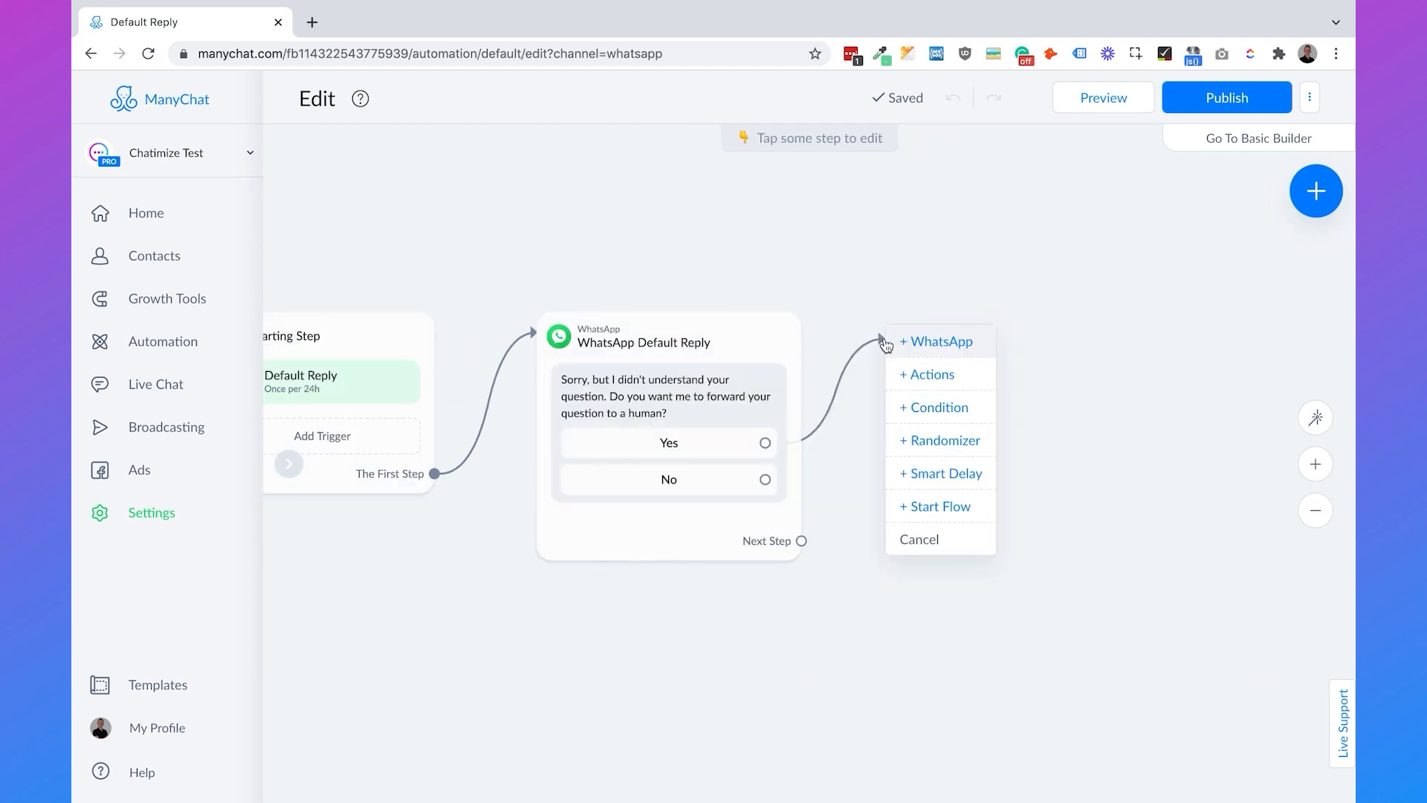
click(919, 341)
click(370, 274)
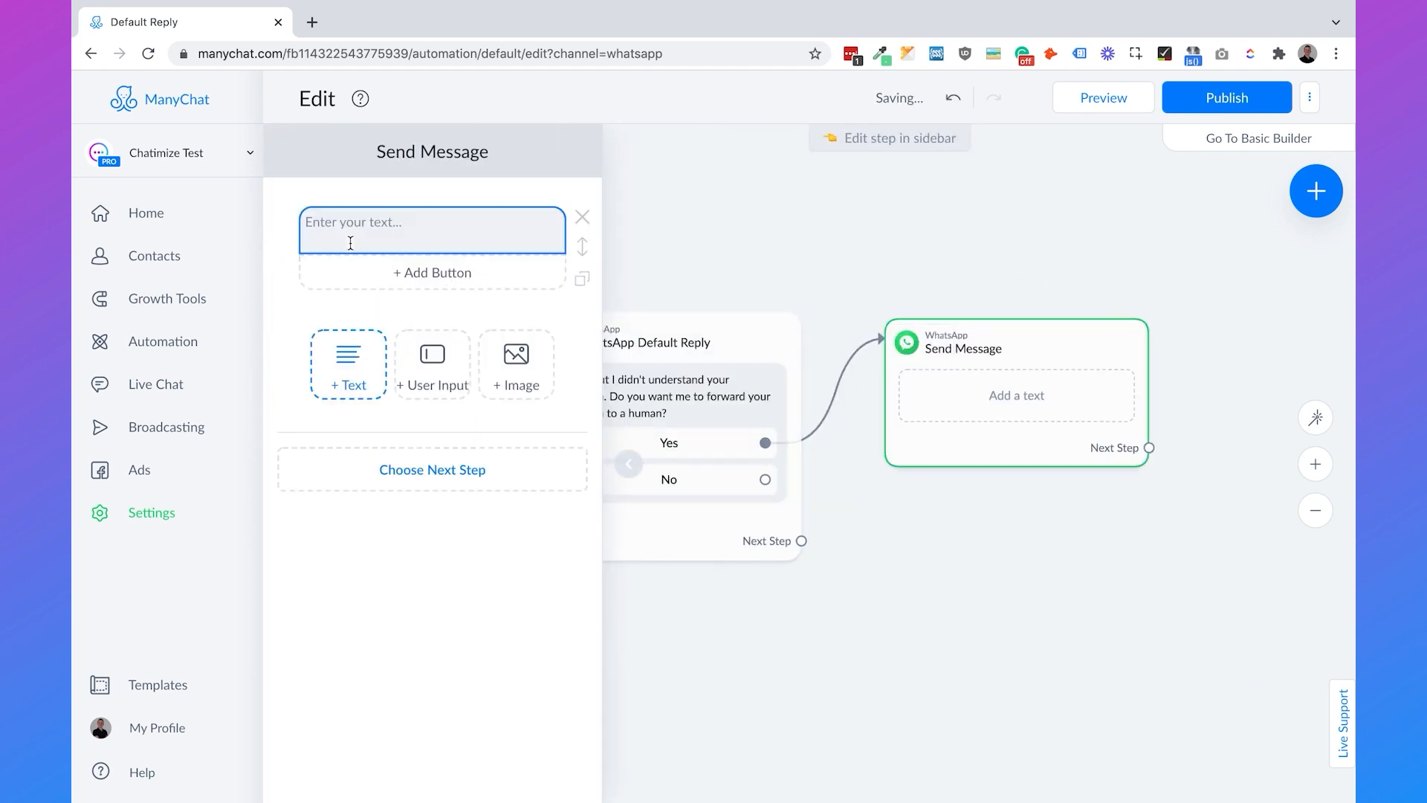
click(368, 231)
text(Oka)
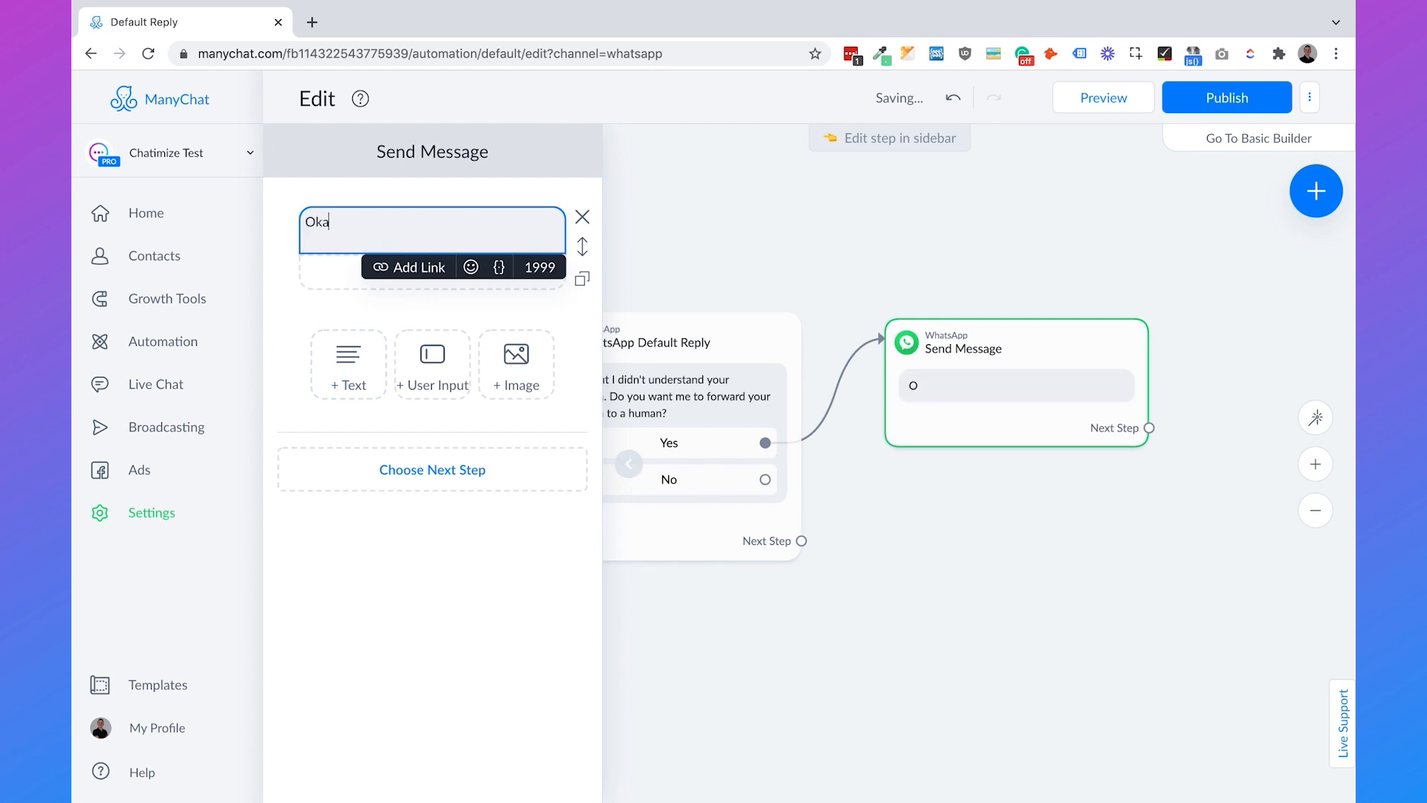
text(y, and do you)
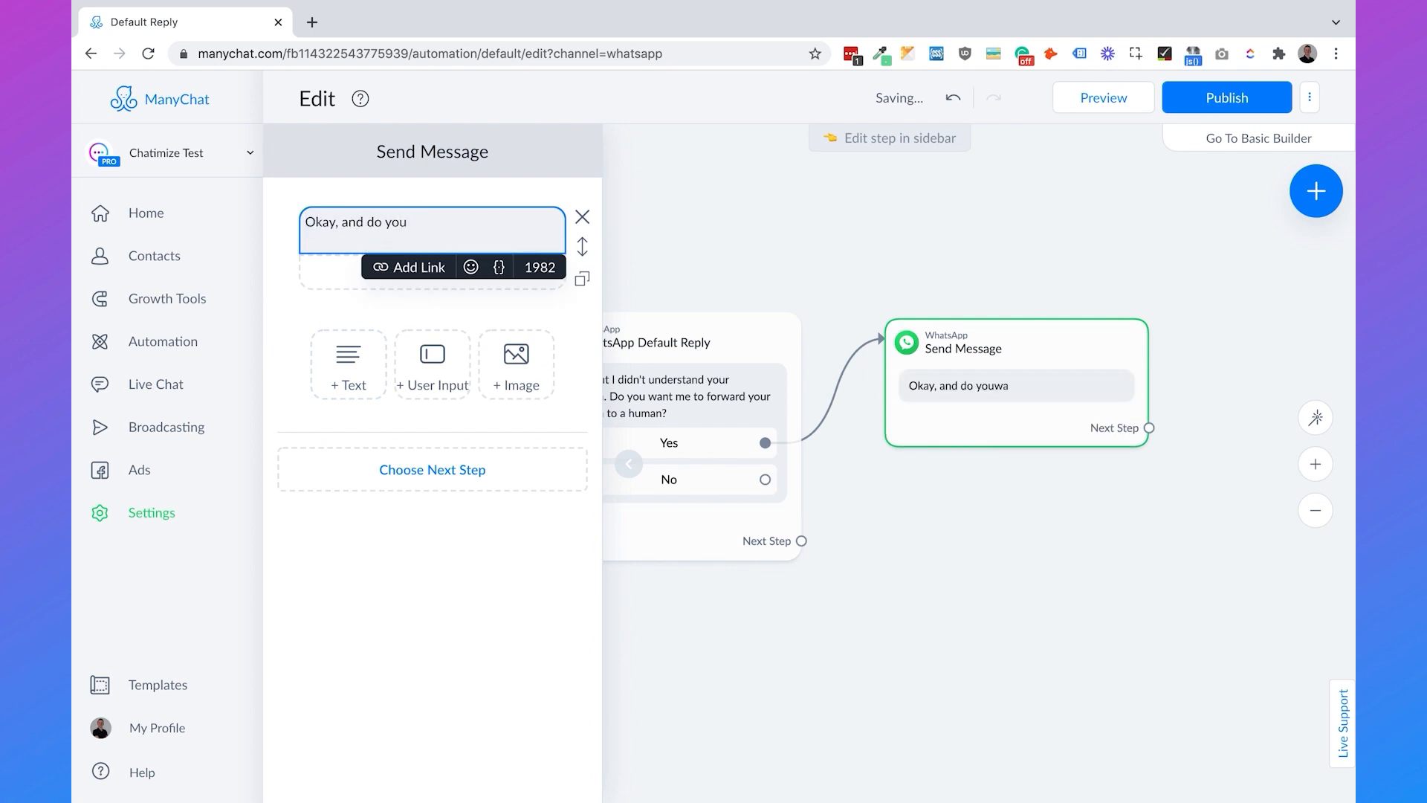
text( want to talk to Sales or Support?)
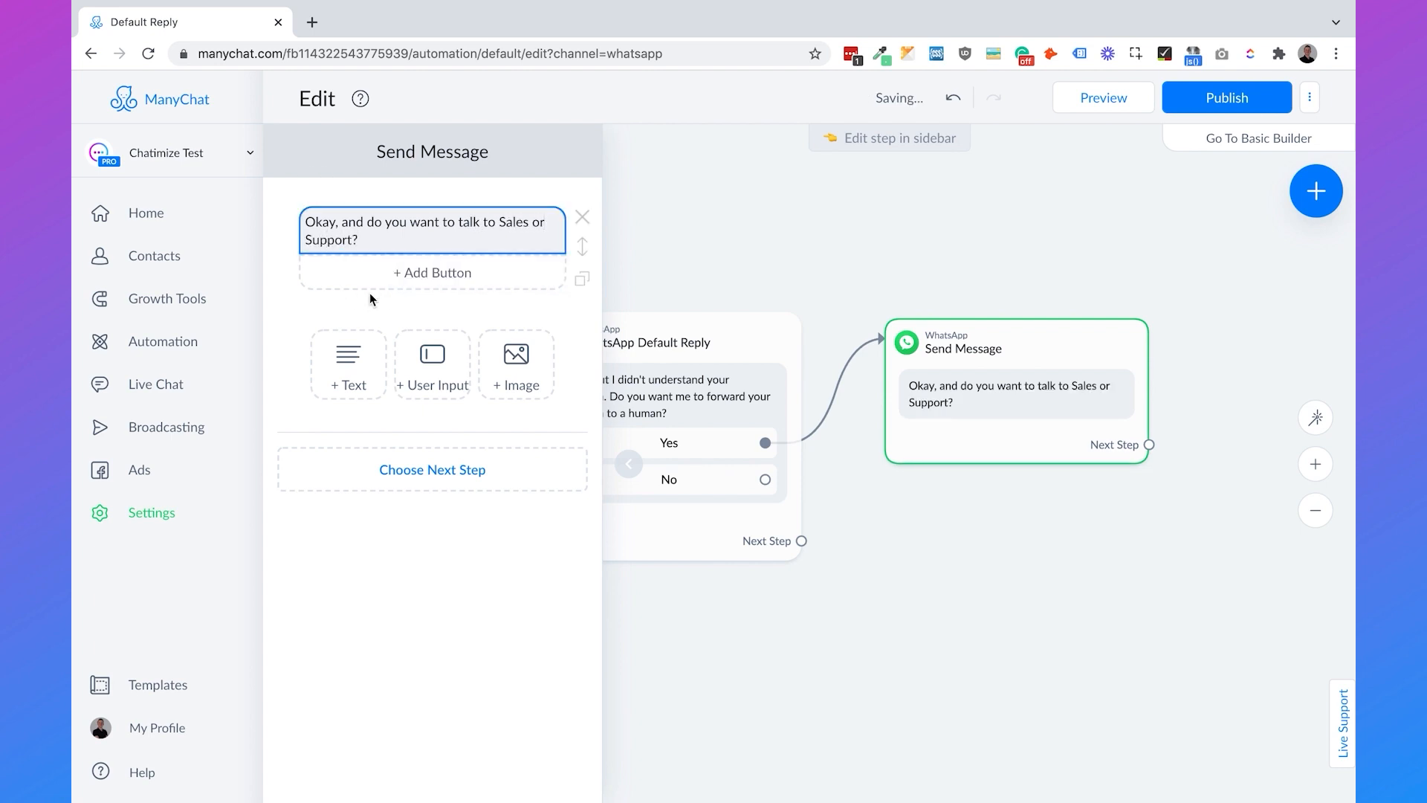
Step: Add Sales and Support buttons, linking Sales to a new step
click(383, 272)
text(Sales)
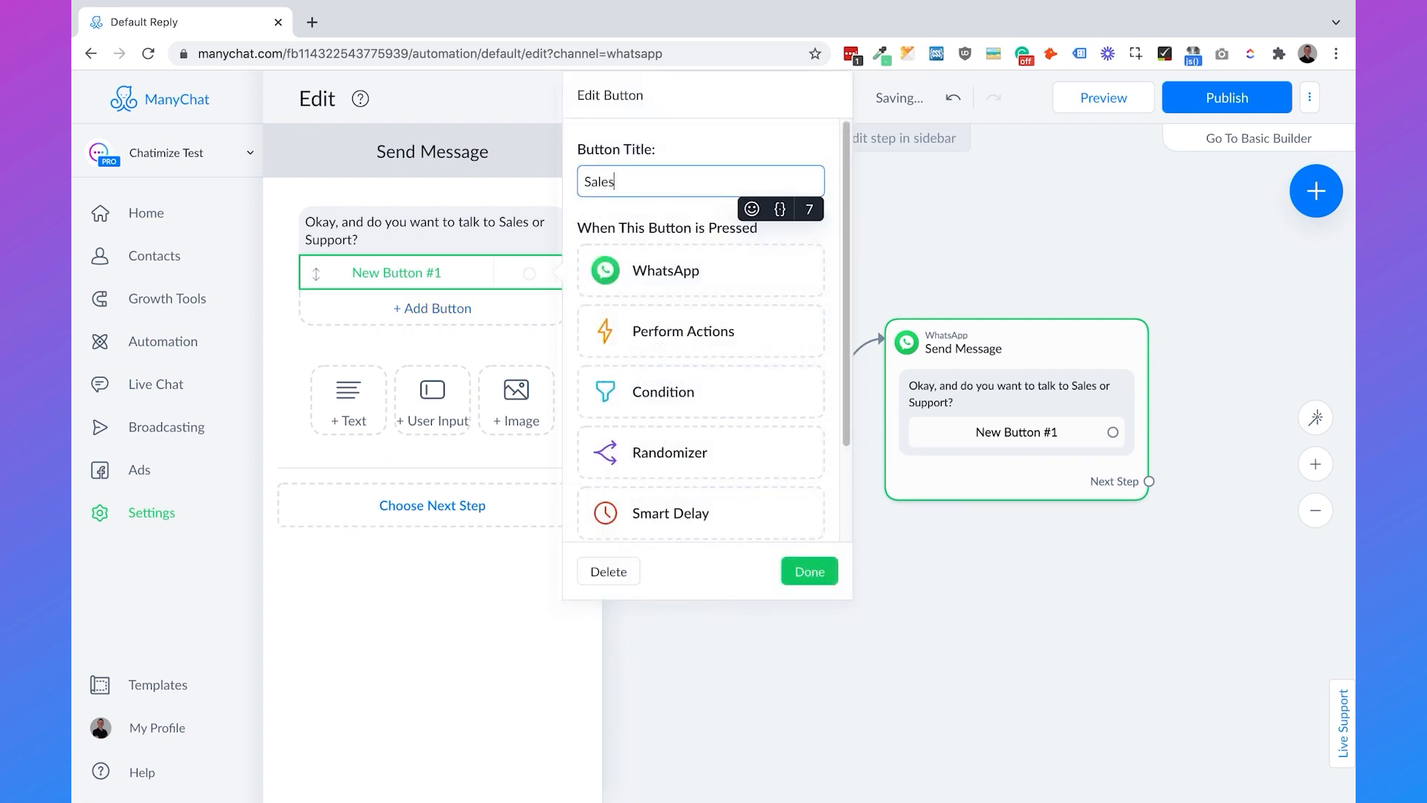
click(346, 329)
click(393, 311)
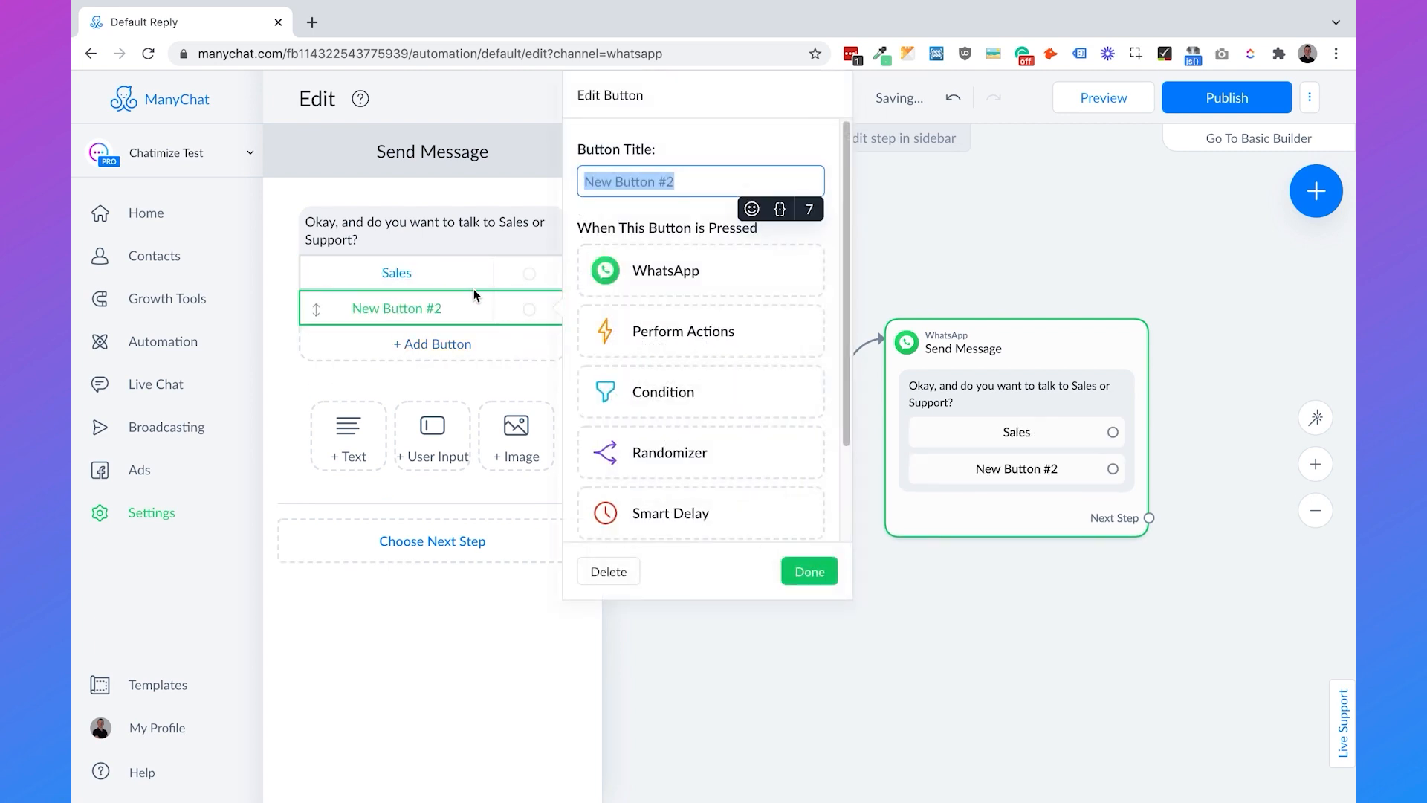
text(Support)
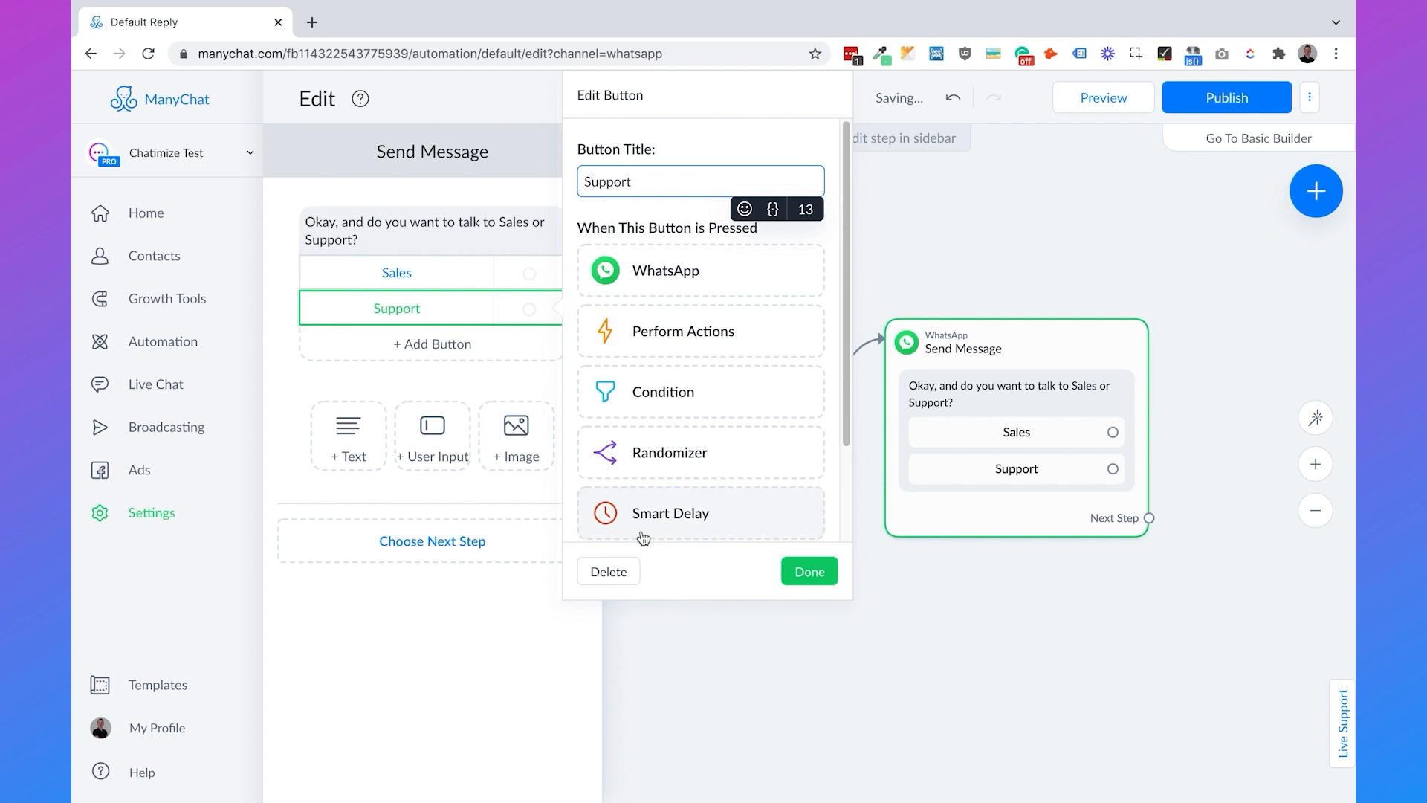
click(791, 579)
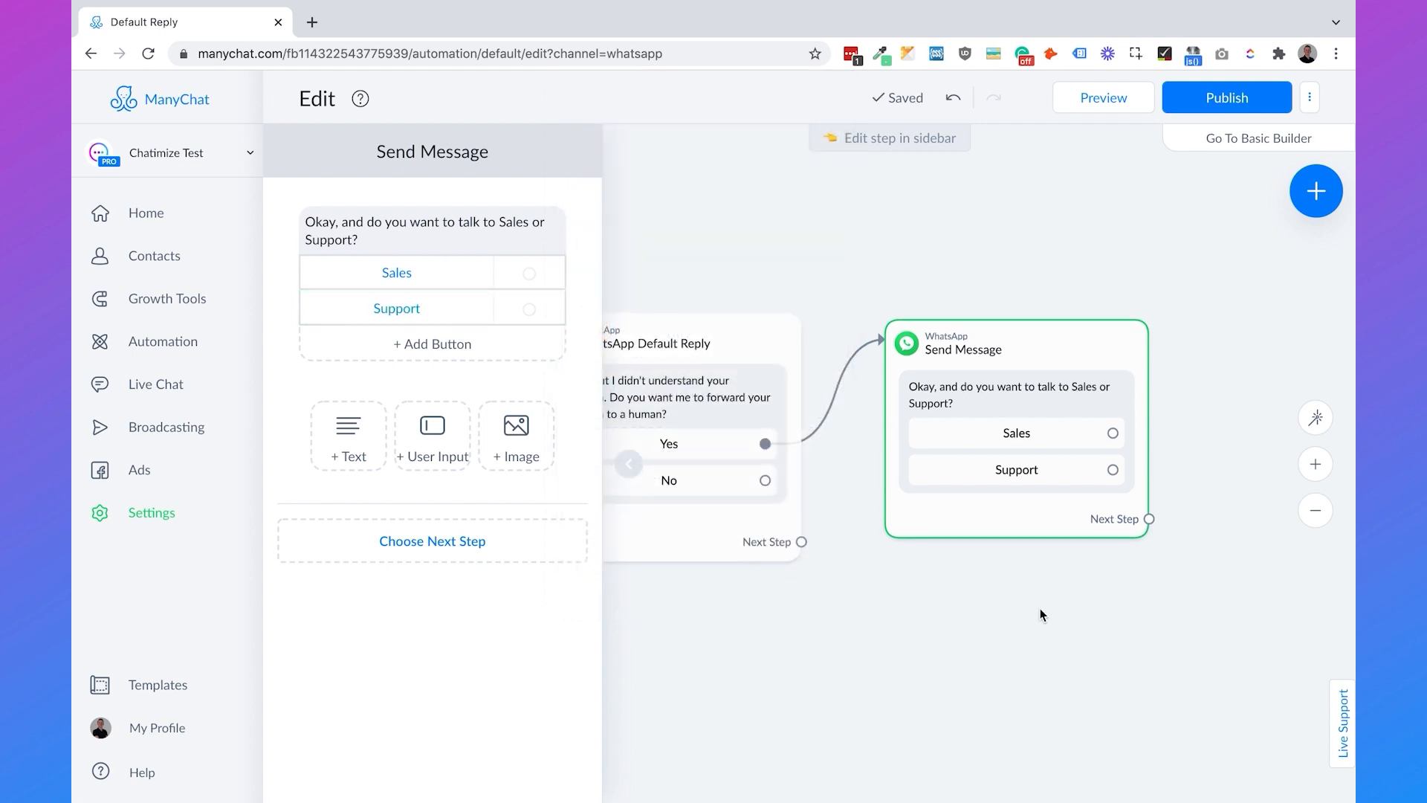
click(1063, 607)
drag(916, 434, 1054, 344)
Step: Make the Sales step a WhatsApp message saying 'Okay, we will forward you to Sales.'
click(1056, 345)
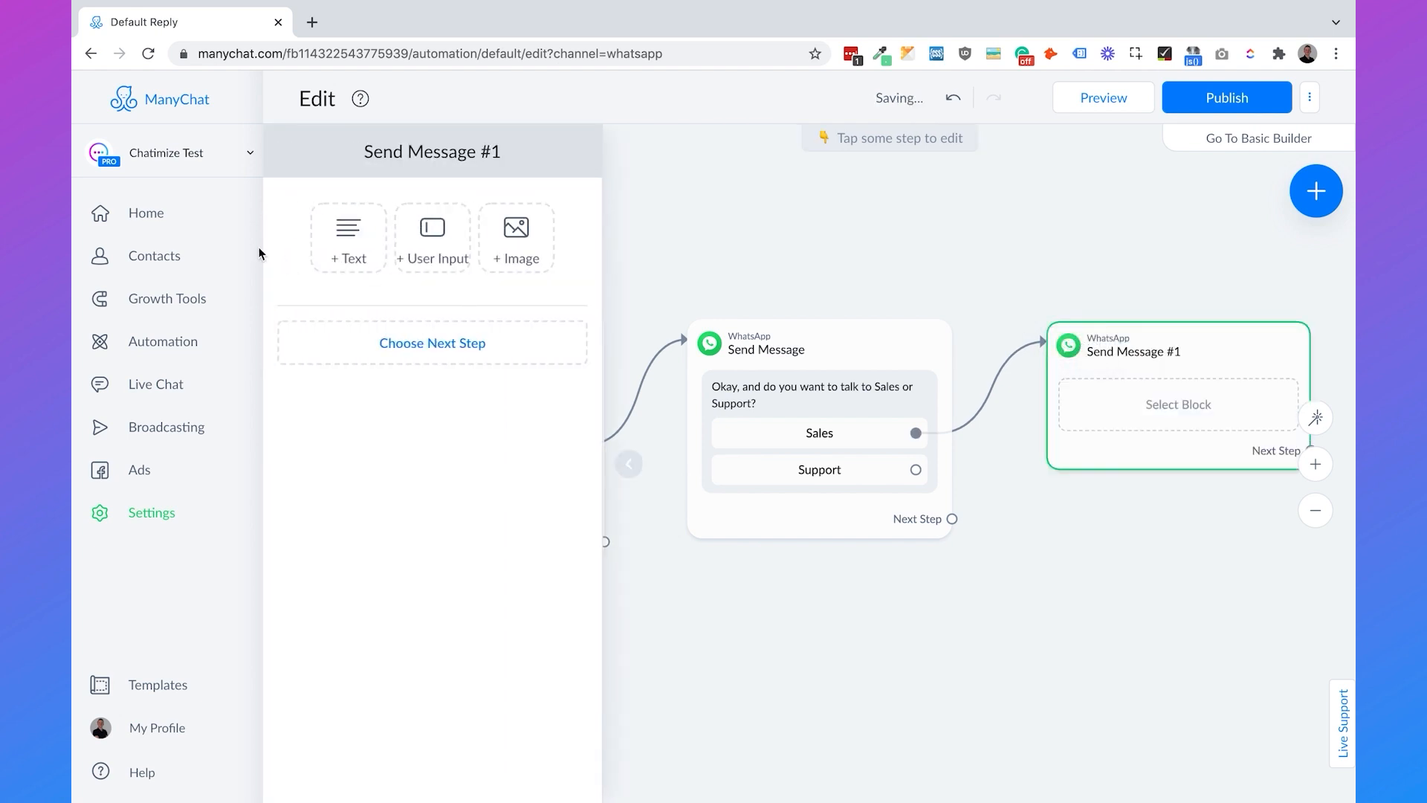
click(331, 234)
click(405, 233)
text(Okay, we will forward you to Sales.)
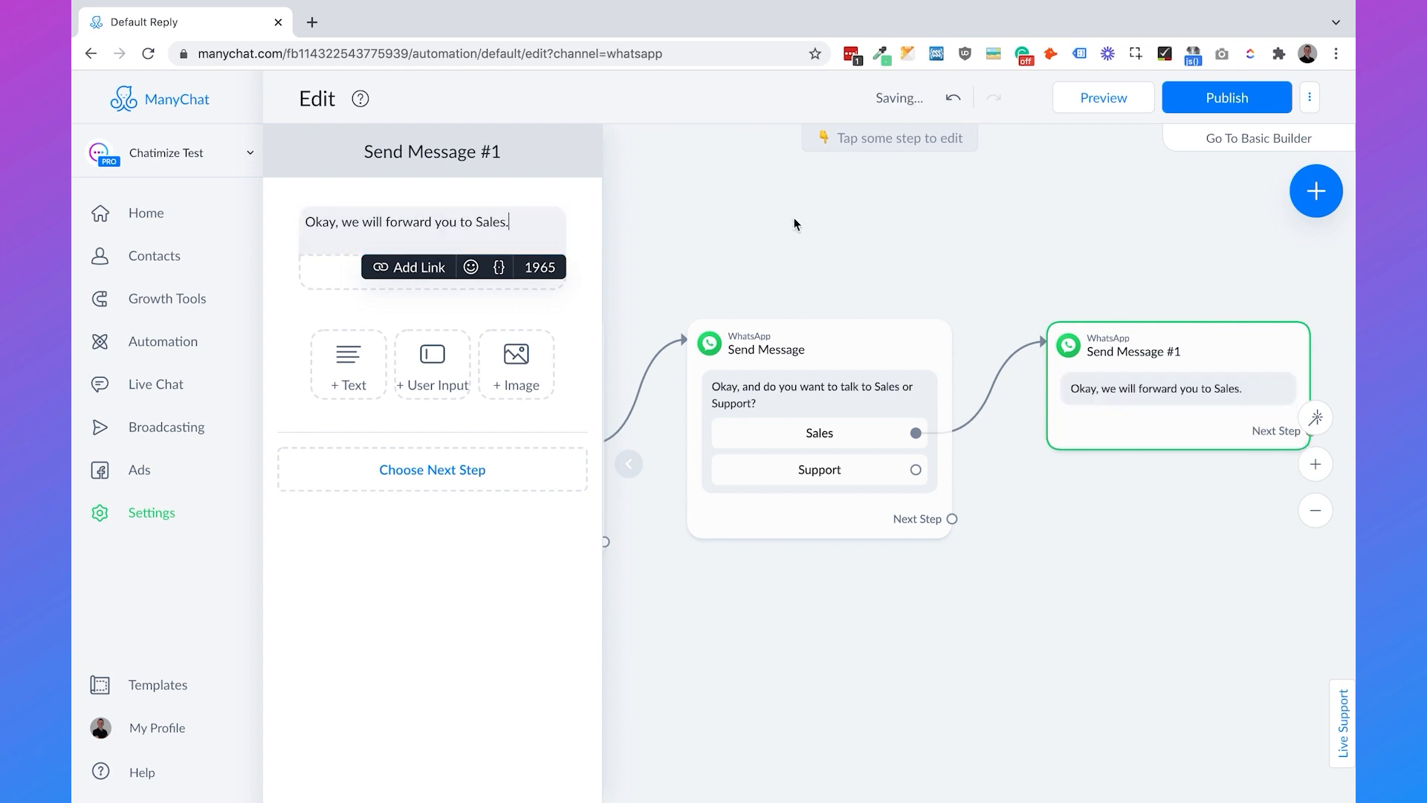
click(853, 228)
Step: Link Support to a WhatsApp message saying 'Okay, we will forward you to support'
drag(916, 470, 1062, 509)
click(1127, 315)
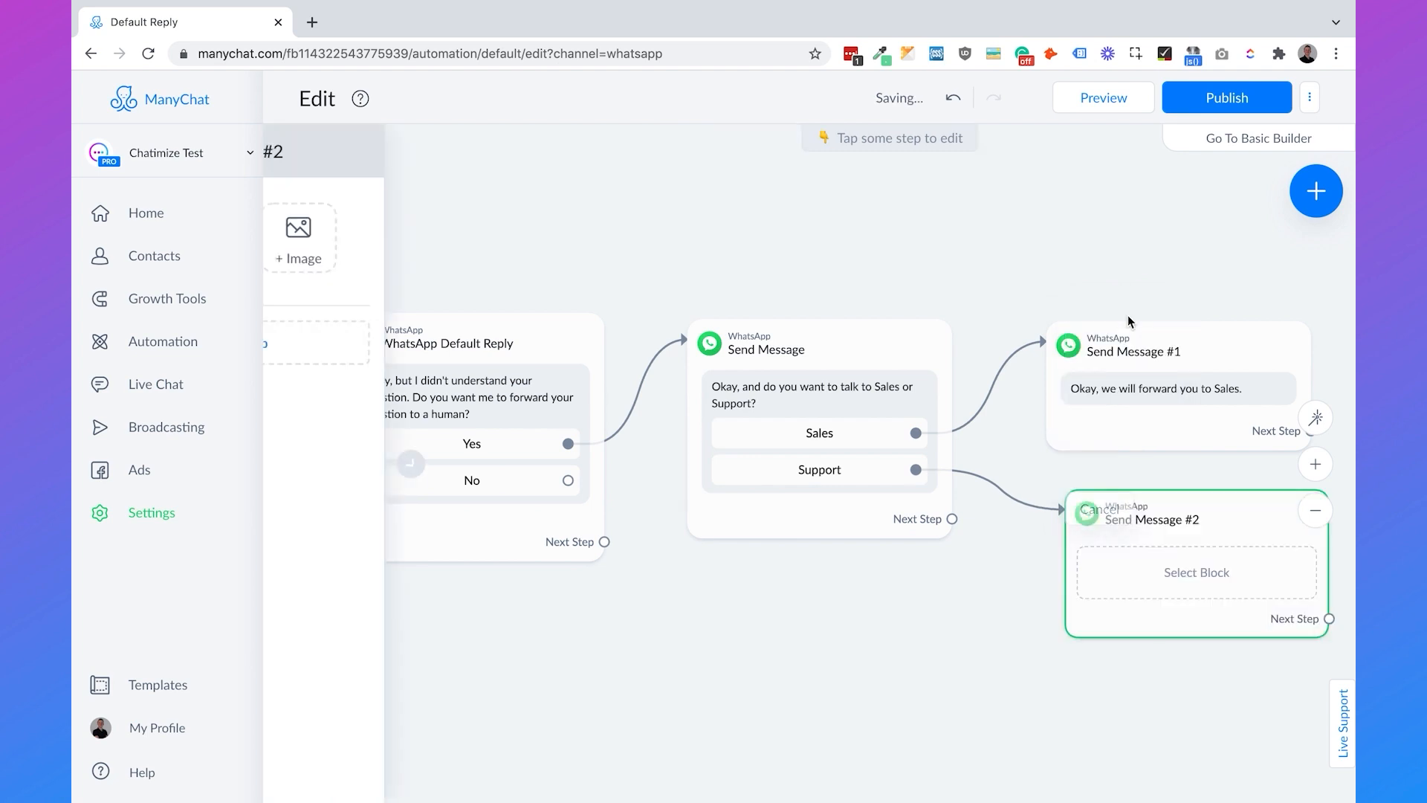
click(348, 249)
text(O)
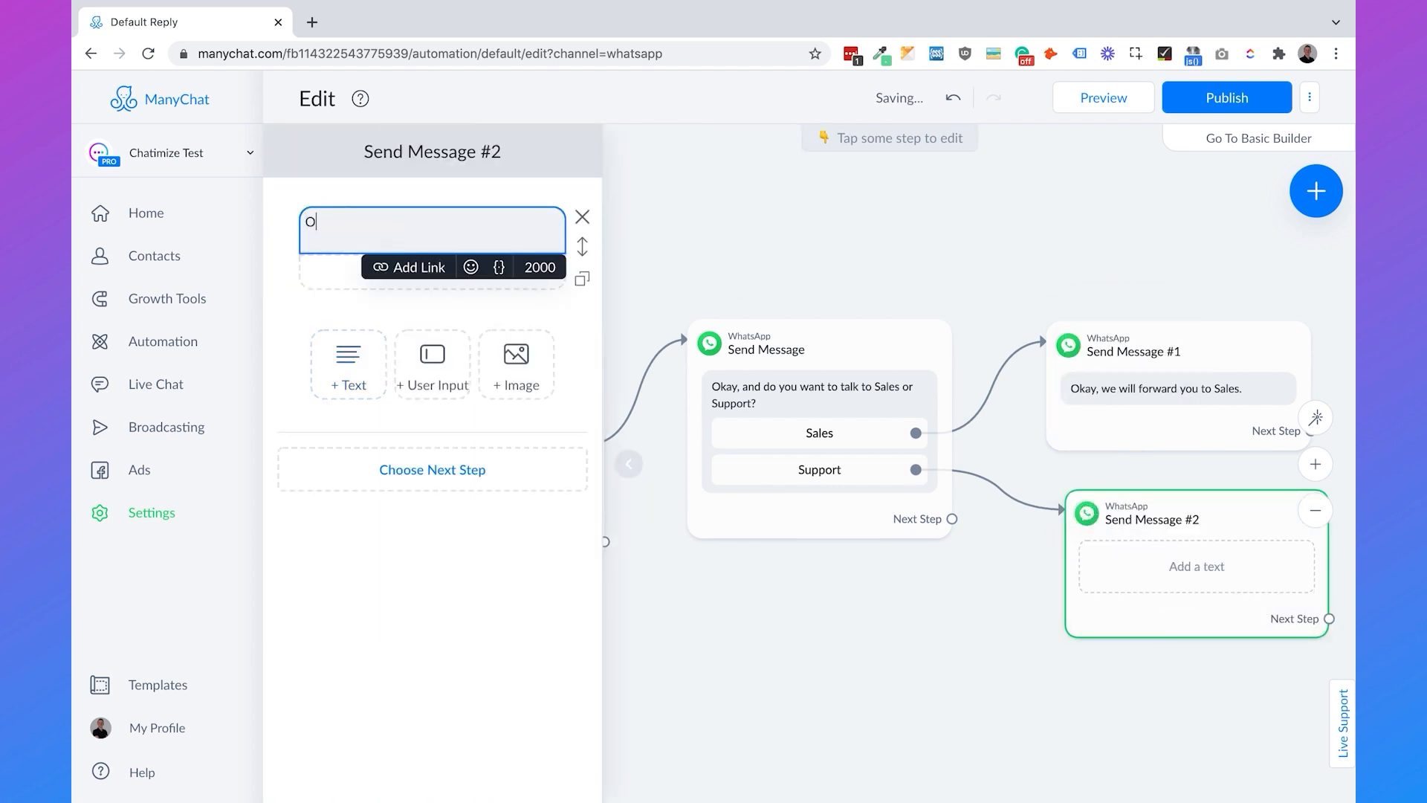
text(kay, we will forwar)
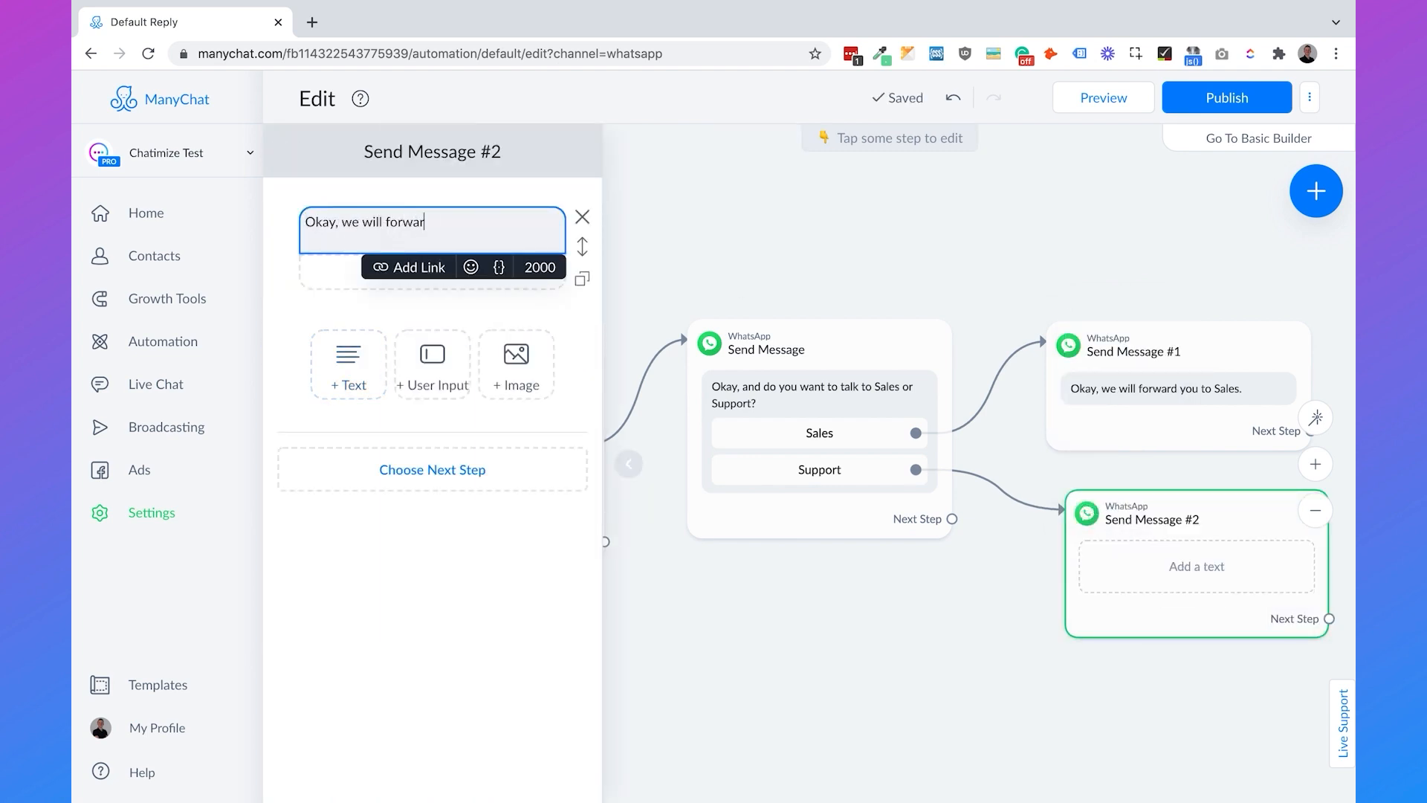
text(d you to support.)
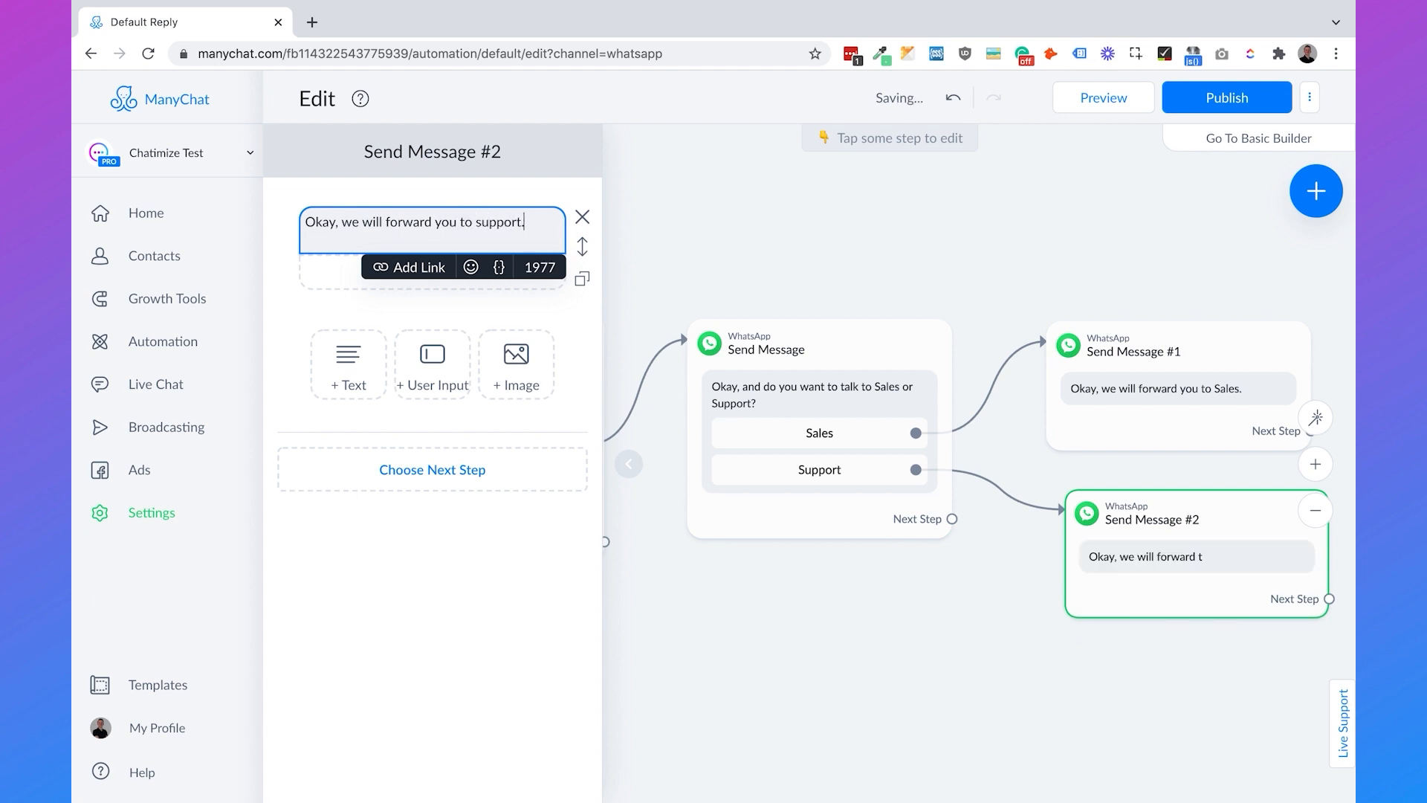
click(850, 229)
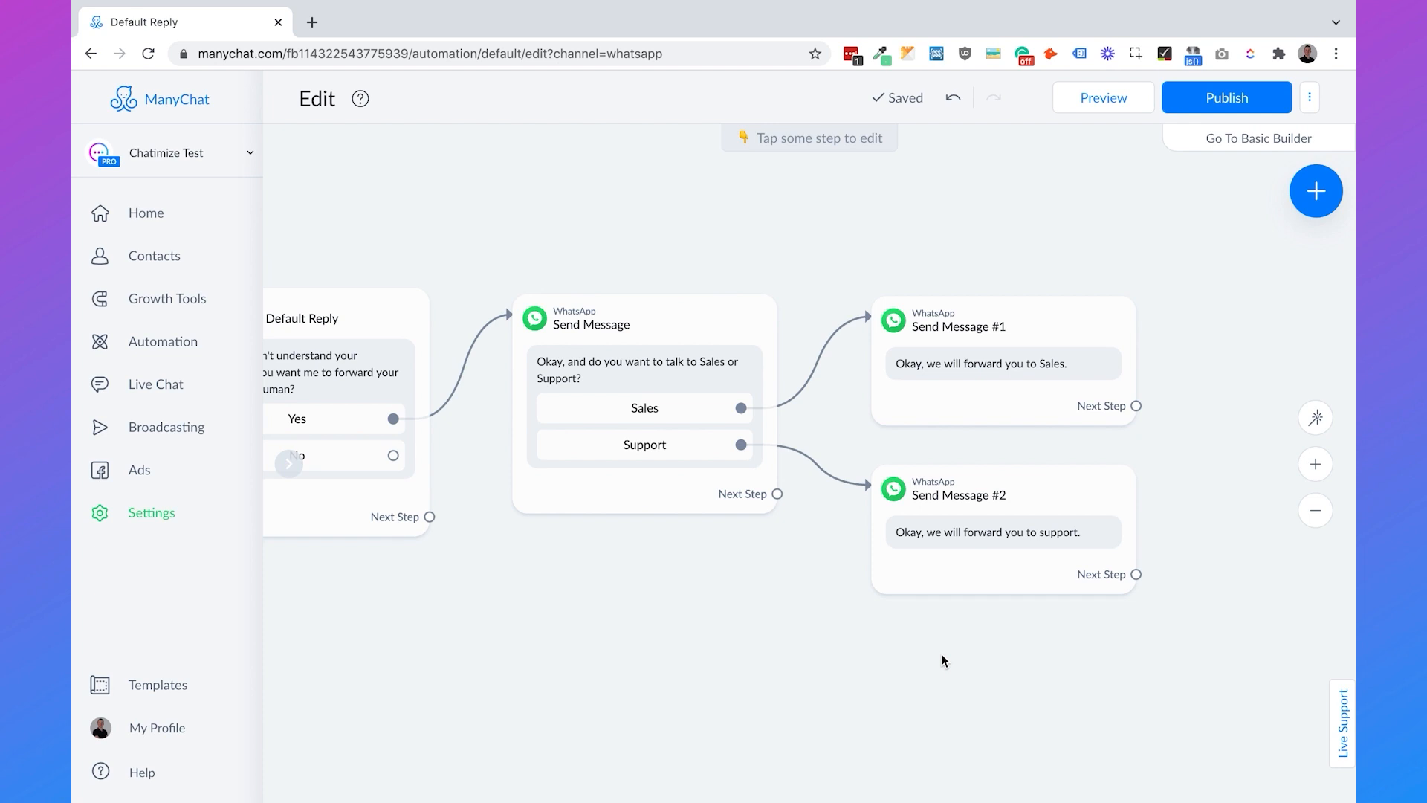
Step: Add an Actions step after the Sales reply that marks the conversation as Open
drag(1070, 646, 716, 642)
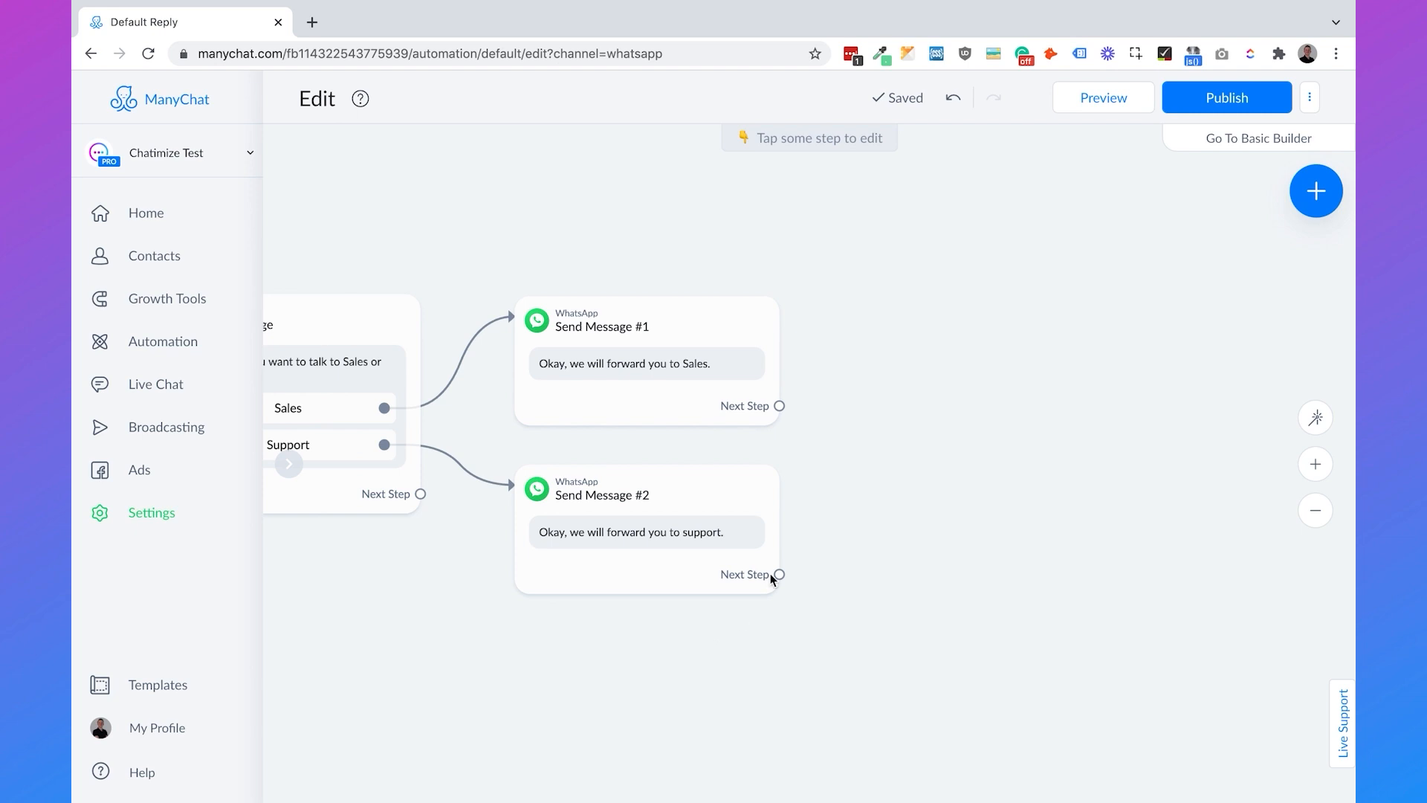
drag(779, 406, 871, 311)
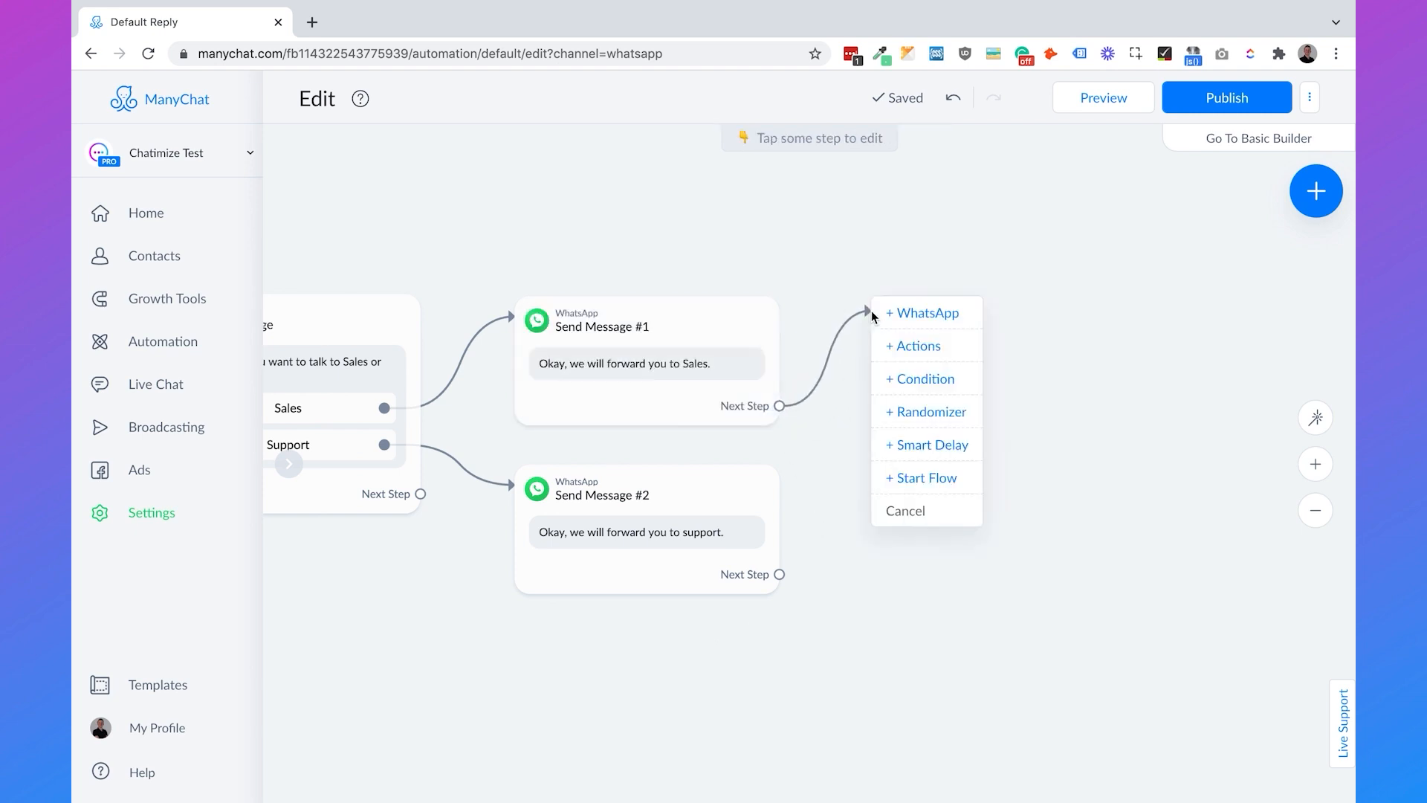
click(955, 338)
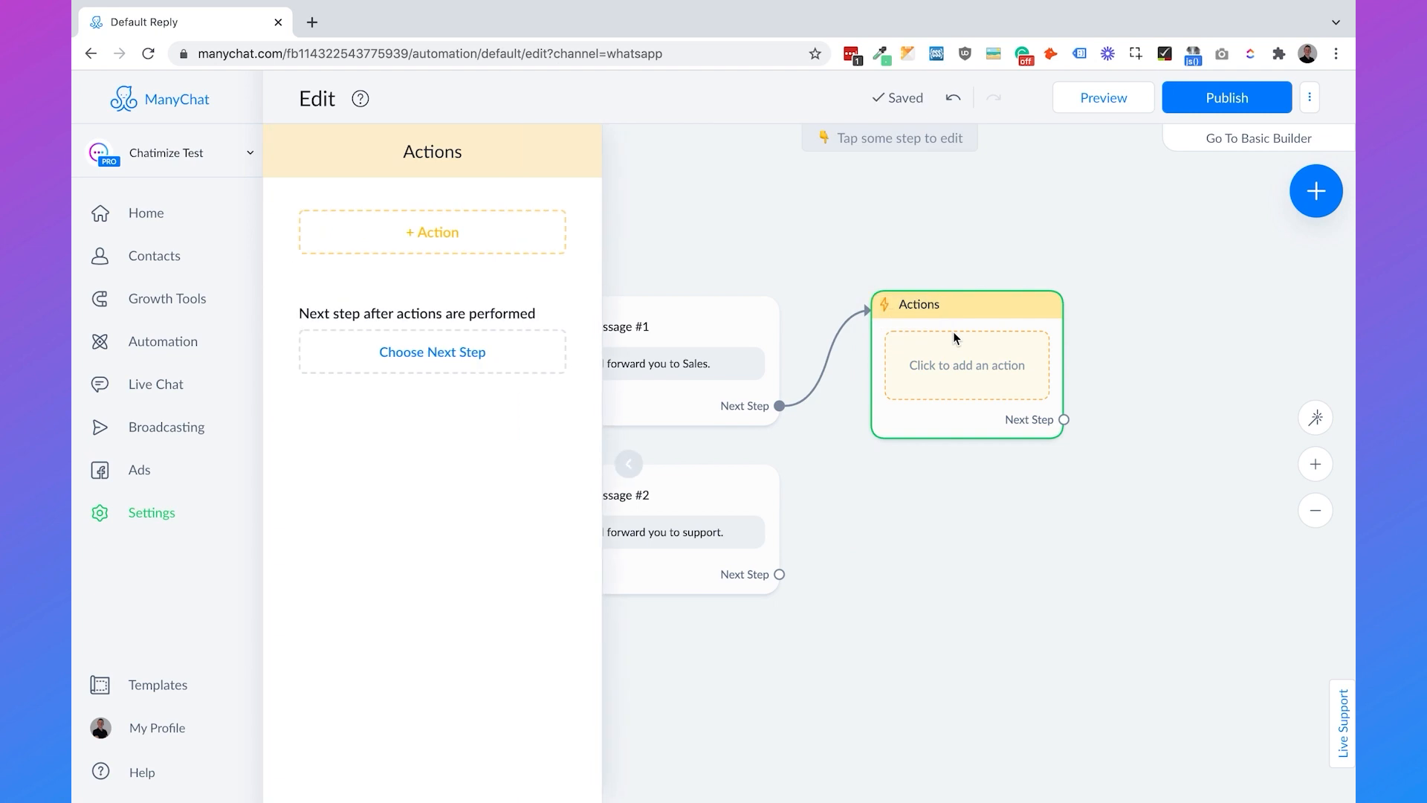
click(479, 238)
scroll(446, 357, down, 3)
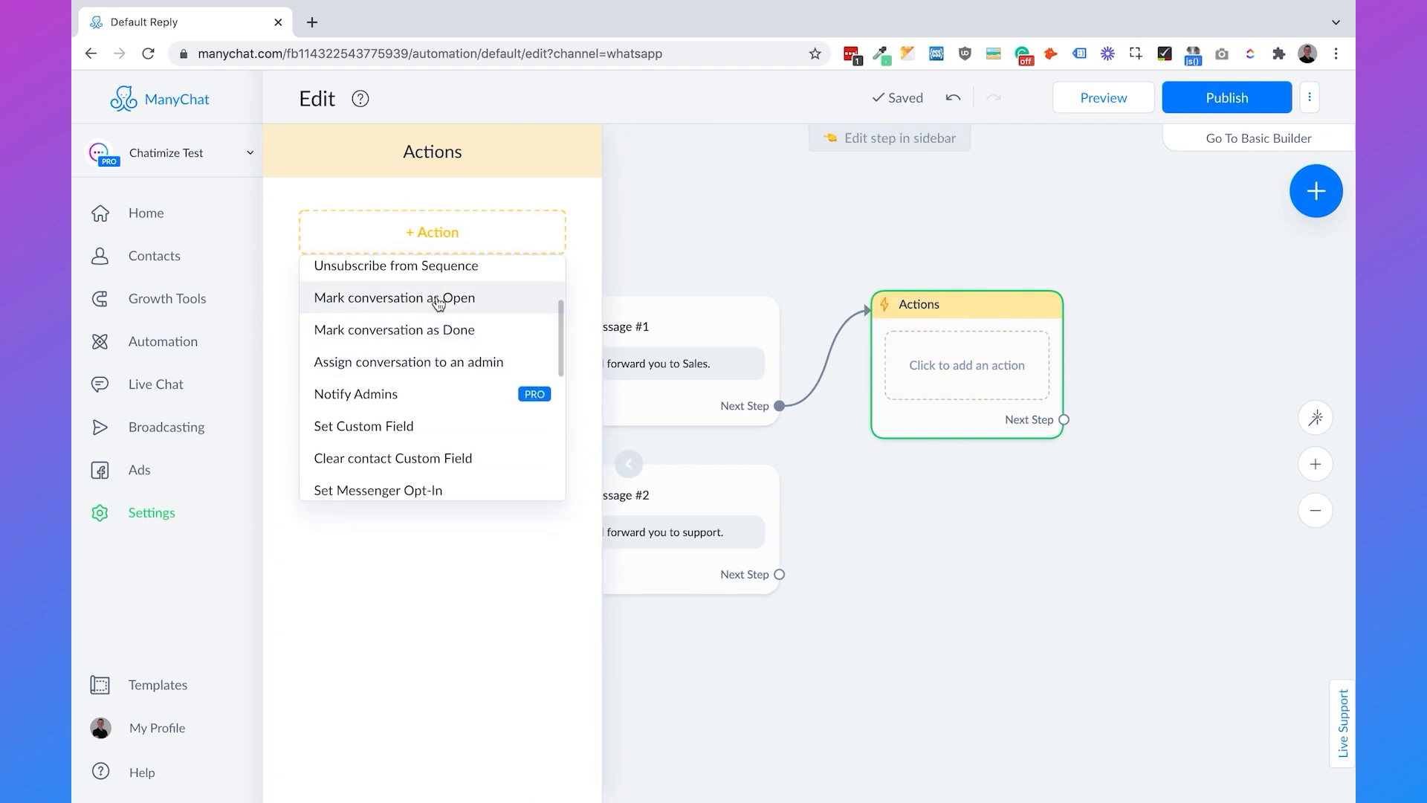
click(439, 299)
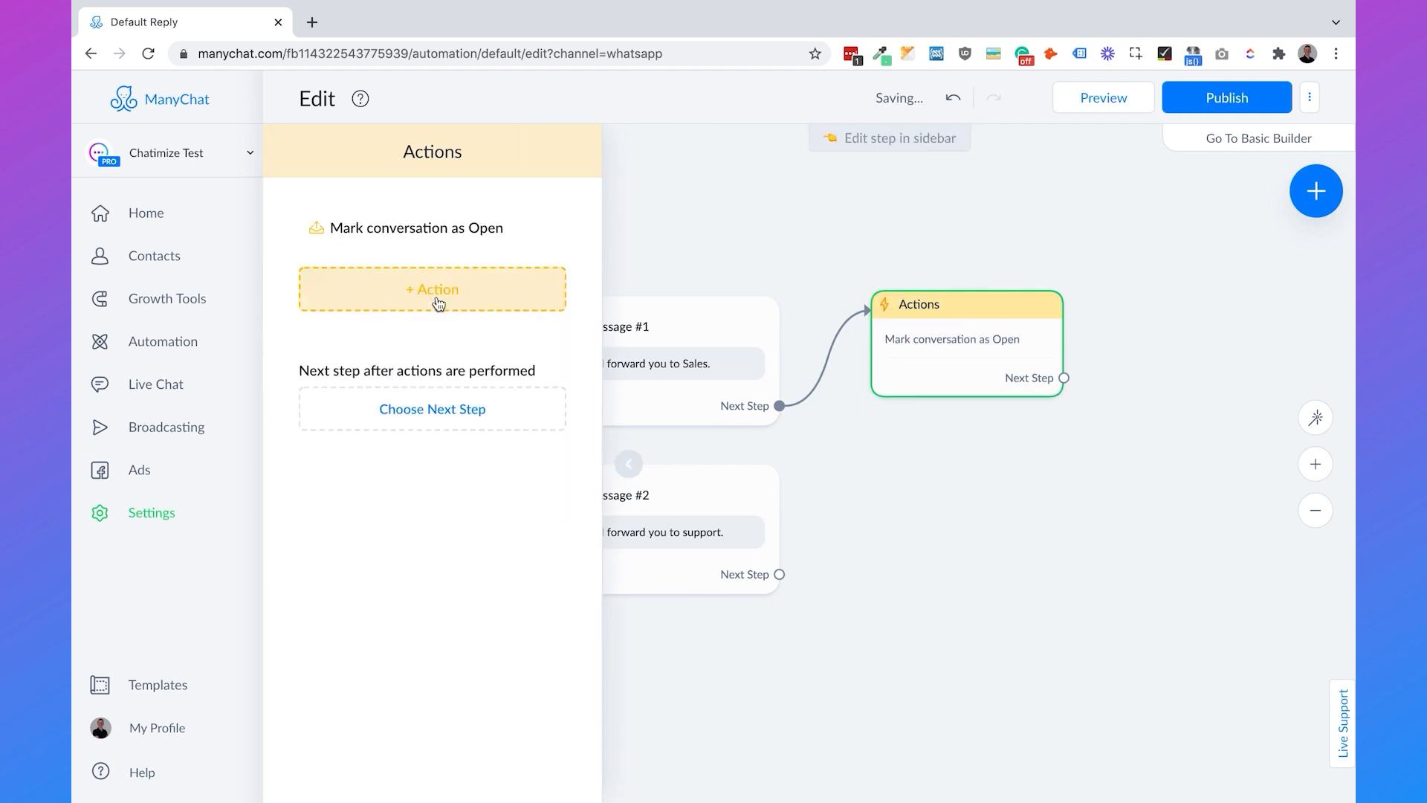
Step: Add a Notify Admins action to the step to alert admins by e-mail
click(474, 301)
scroll(446, 405, down, 4)
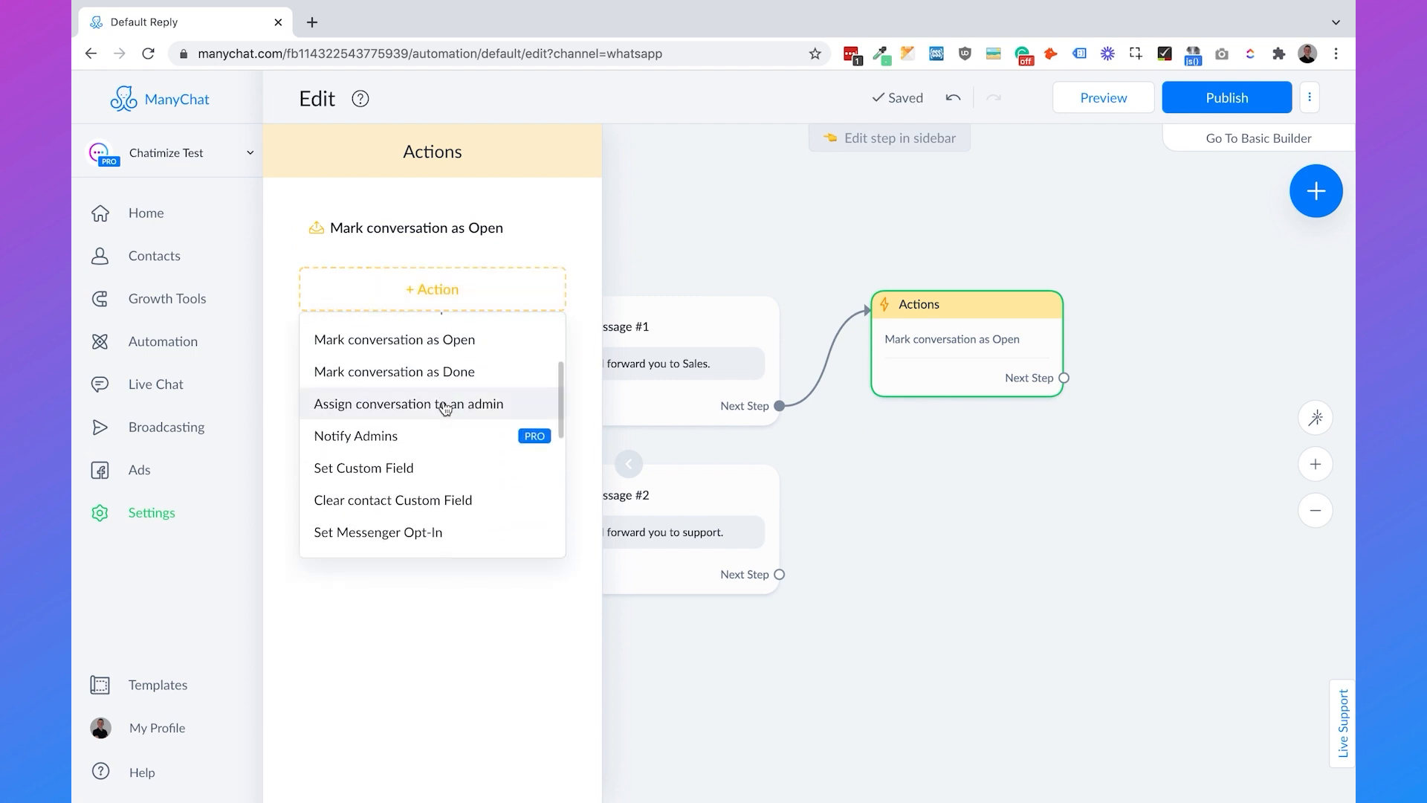
click(444, 405)
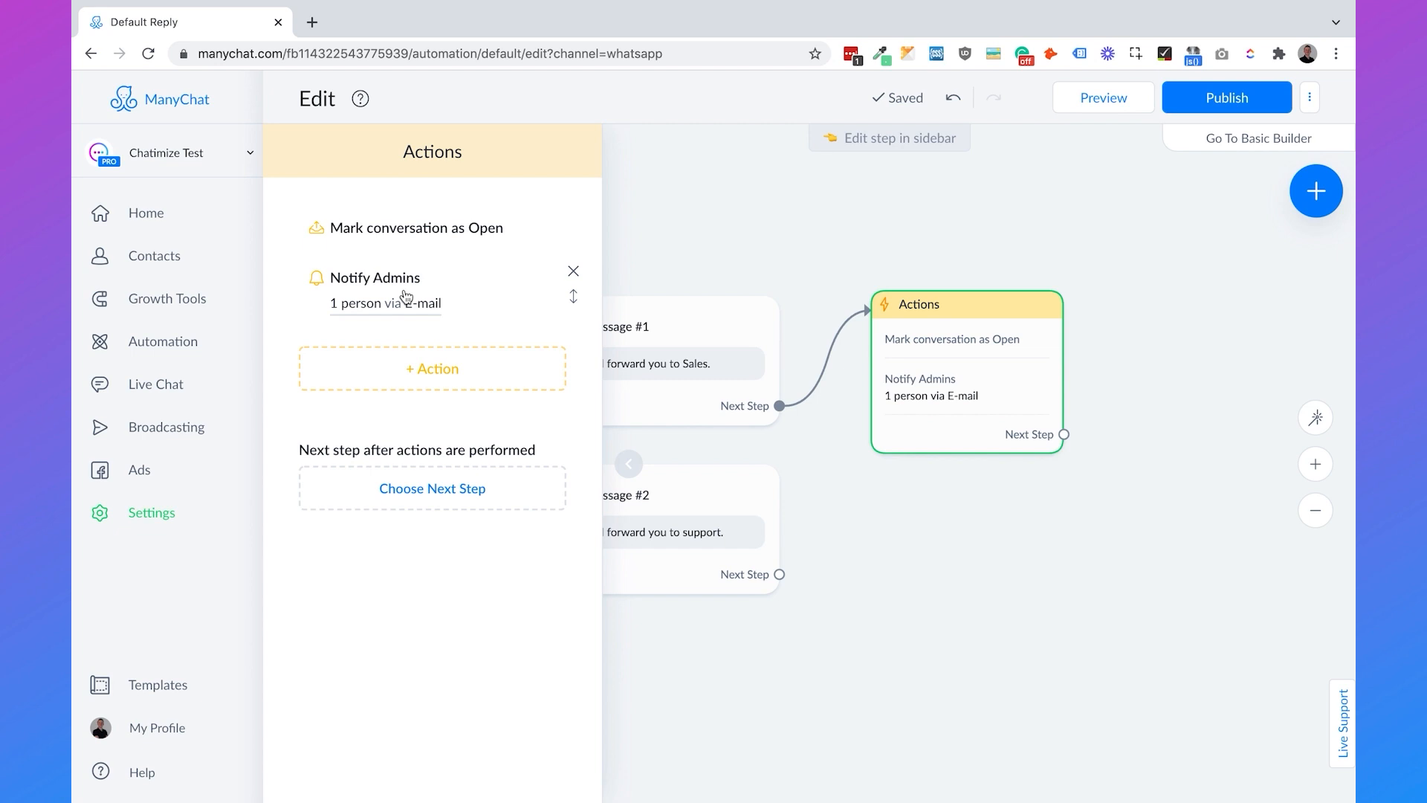
click(405, 301)
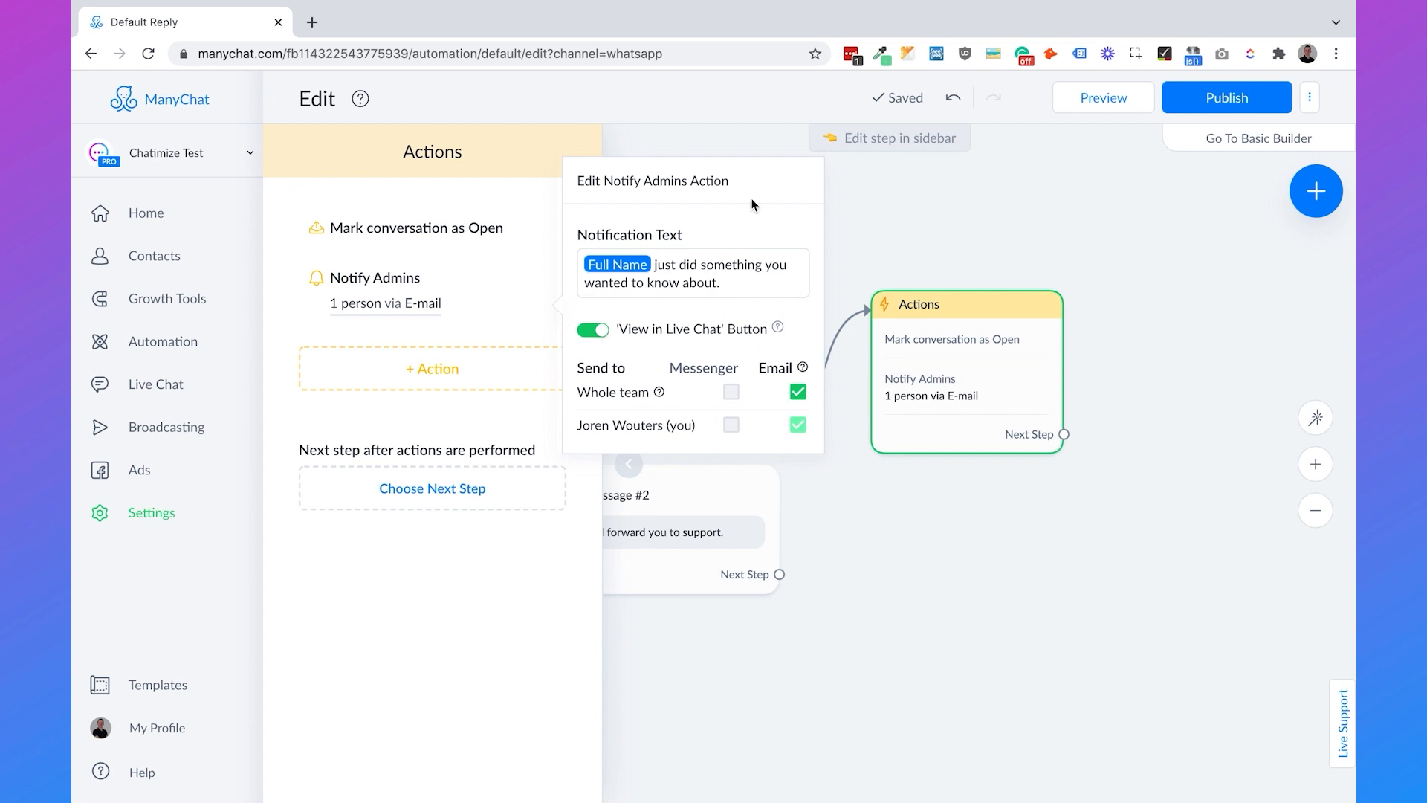
click(835, 451)
Step: Link the Support reply to the same Actions step
drag(779, 574, 905, 413)
click(905, 412)
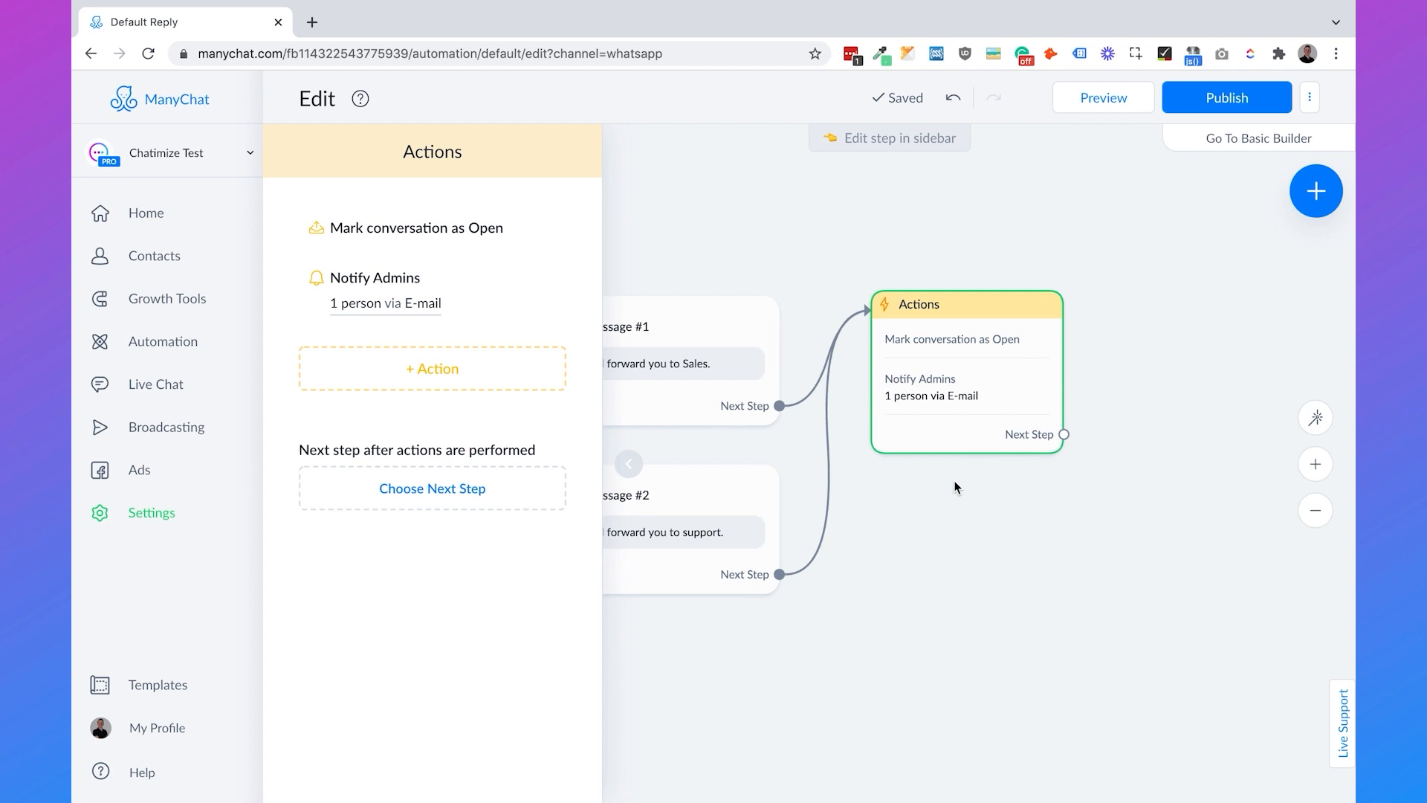
click(945, 532)
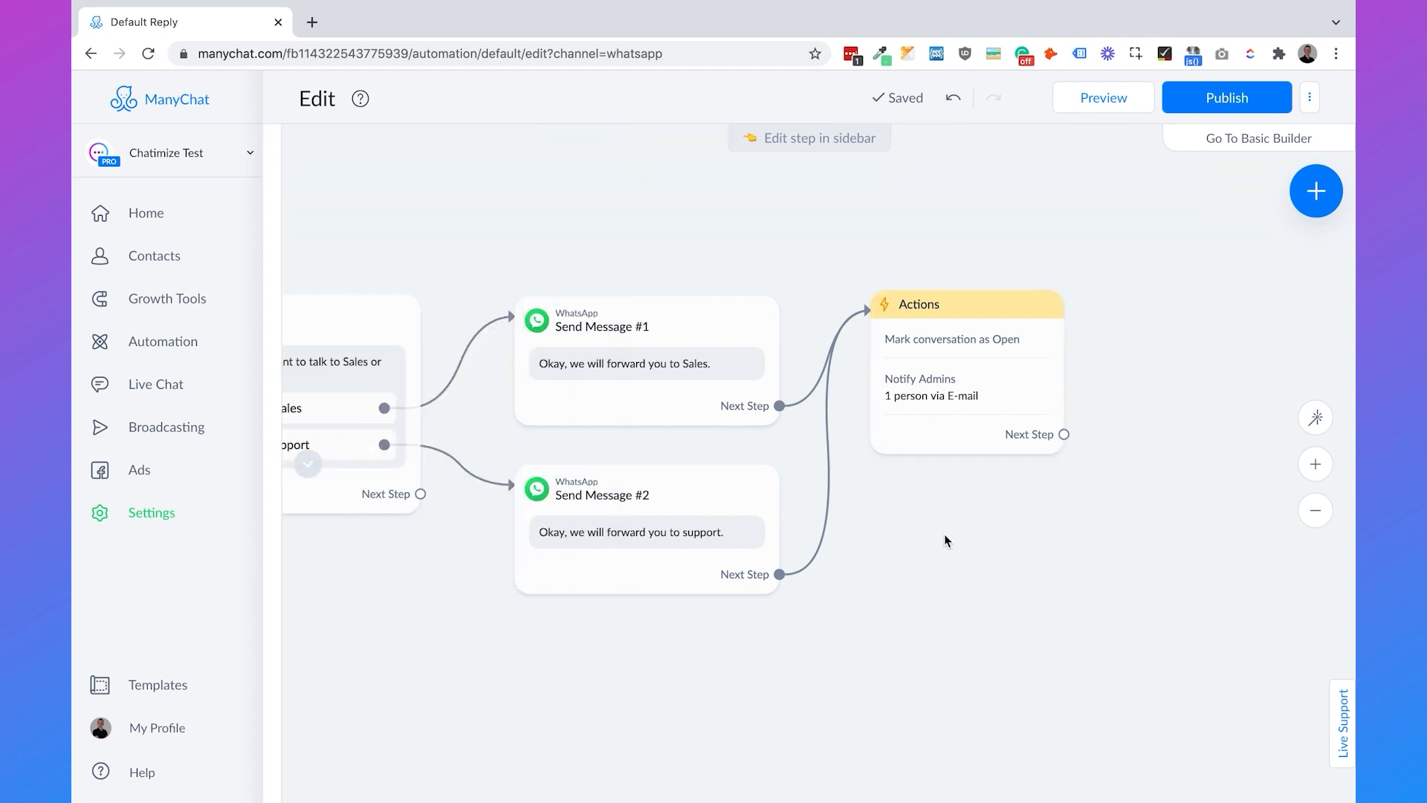
drag(895, 592, 1238, 533)
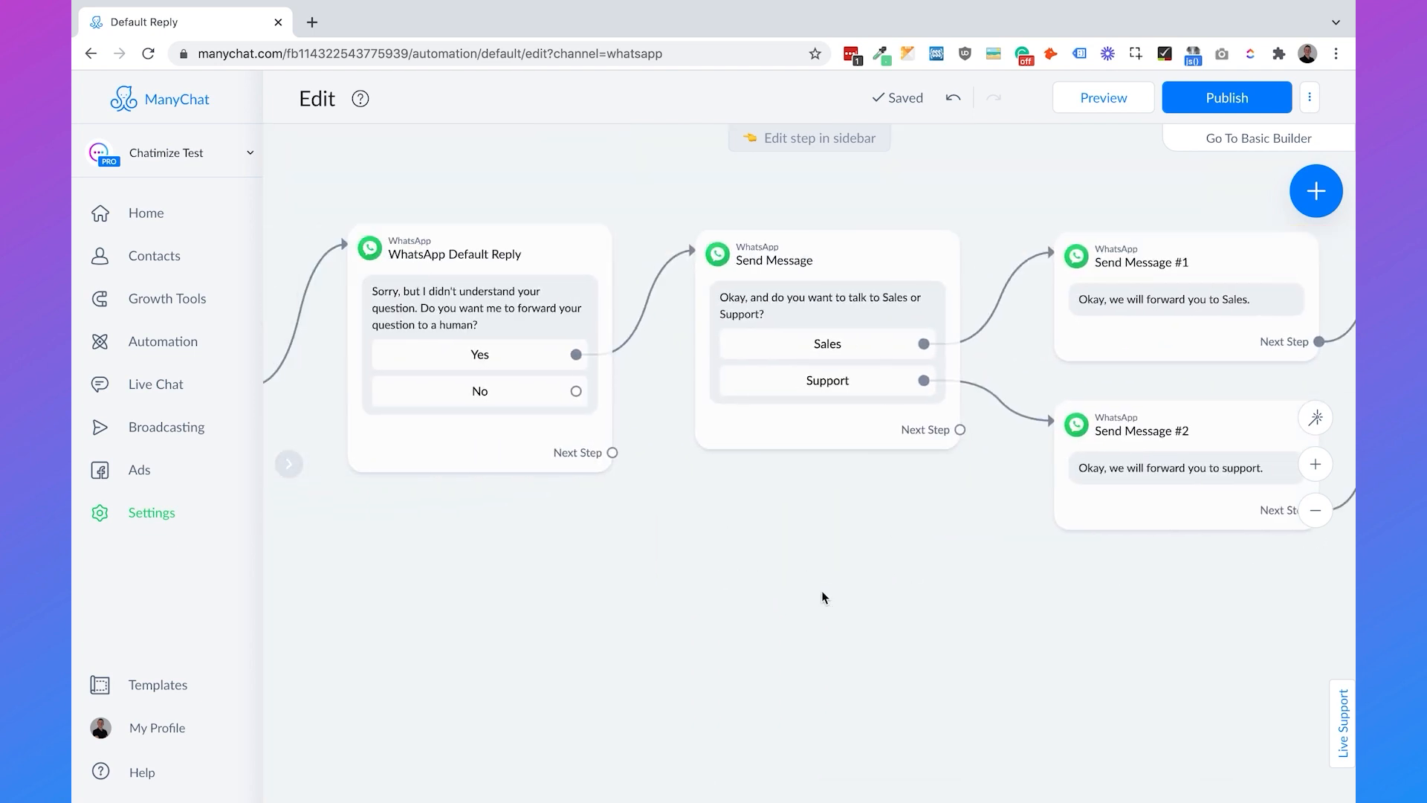
Step: Connect a new WhatsApp message to the No answer with the text 'No worries,'
drag(822, 592, 972, 593)
drag(733, 391, 842, 558)
click(899, 359)
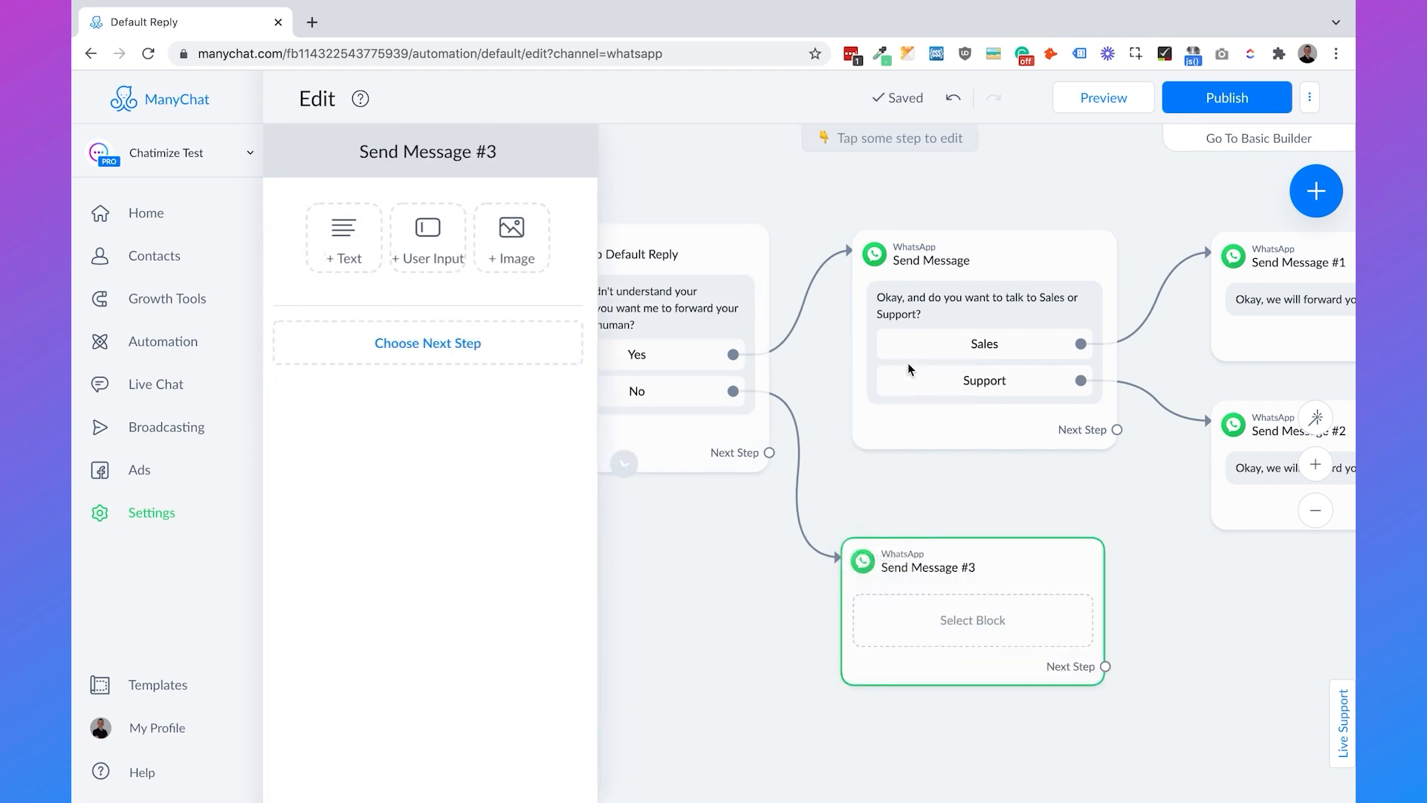
click(350, 232)
click(365, 231)
text(No worries,)
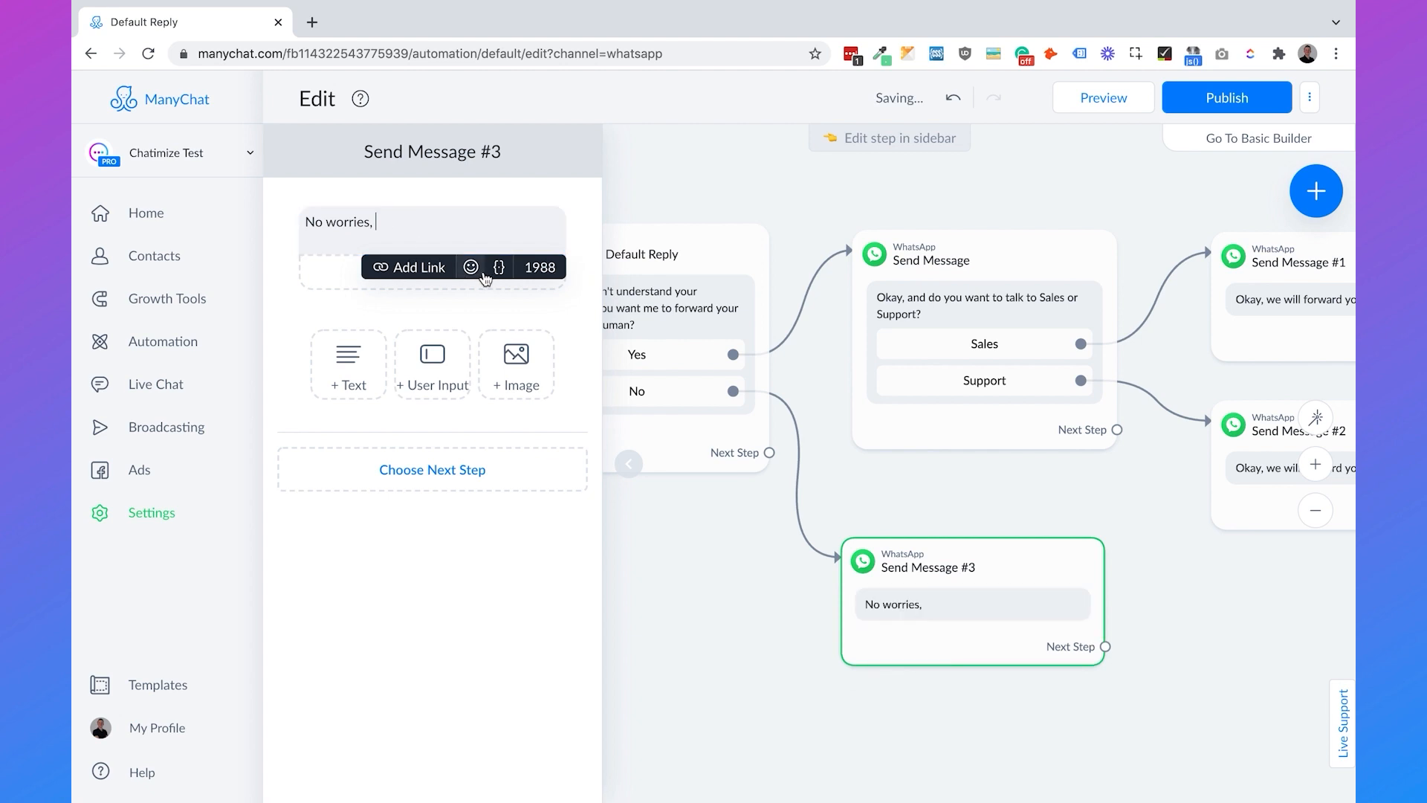
Step: Append the {First Name WhatsApp} field and a smiling emoji, then publish the Default Reply flow
click(496, 269)
text(first)
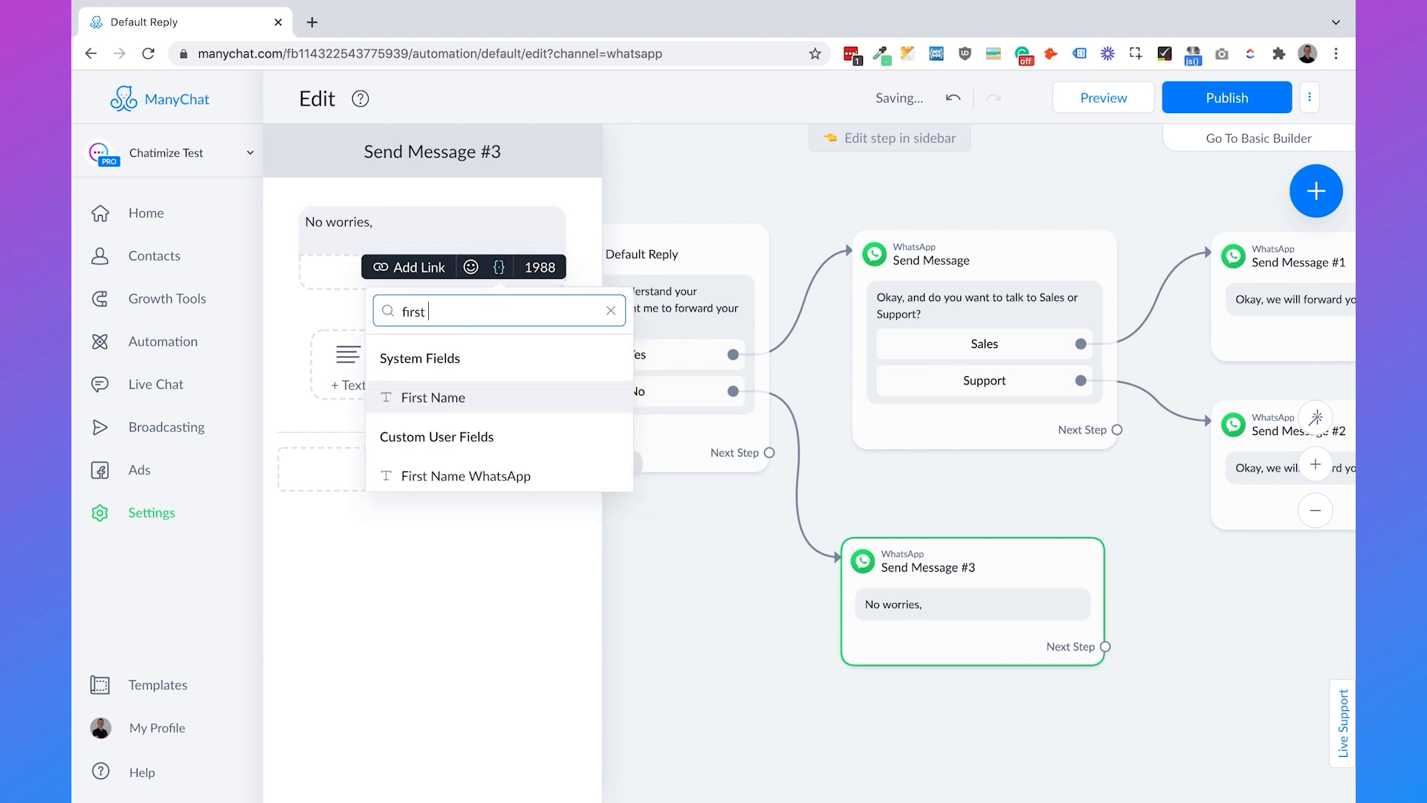
click(491, 476)
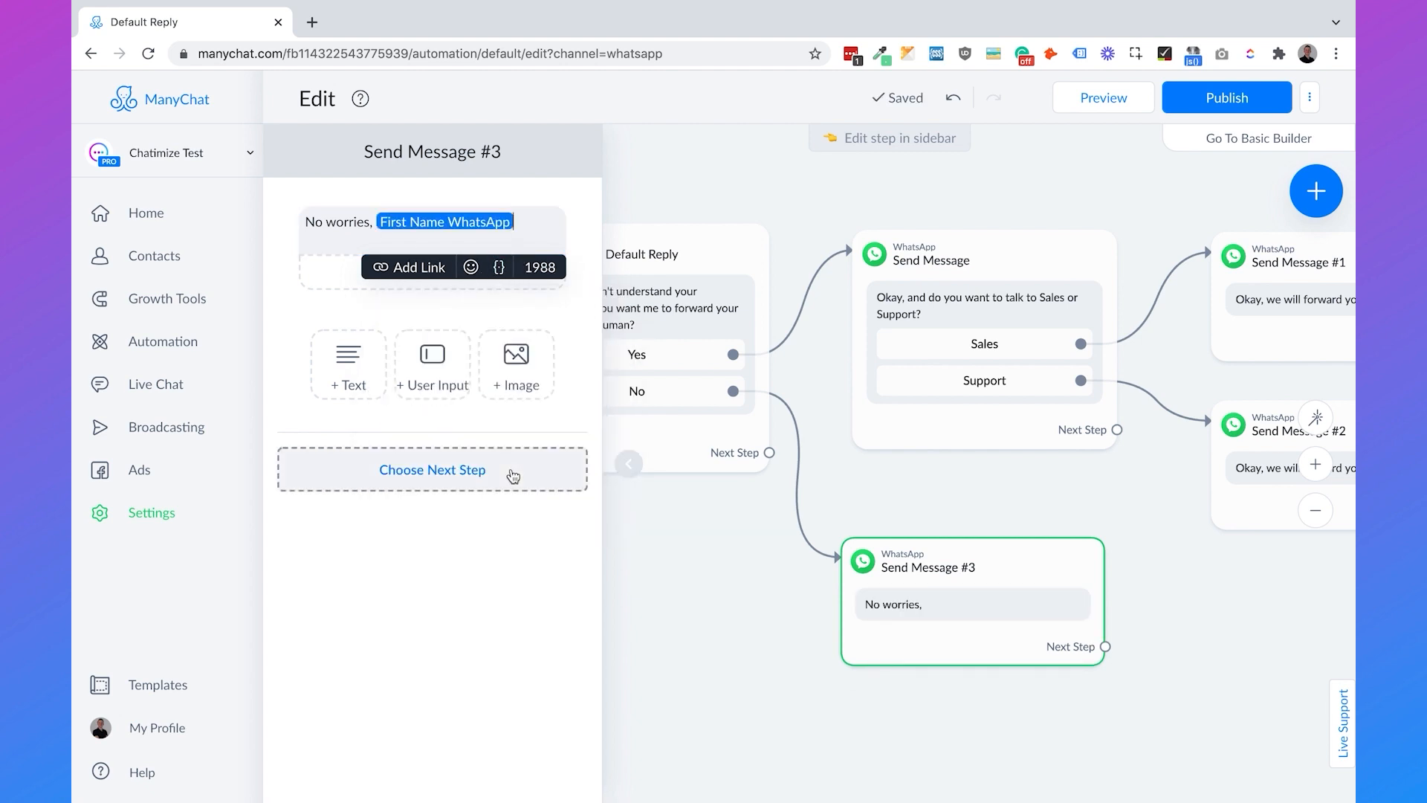
click(471, 269)
click(493, 417)
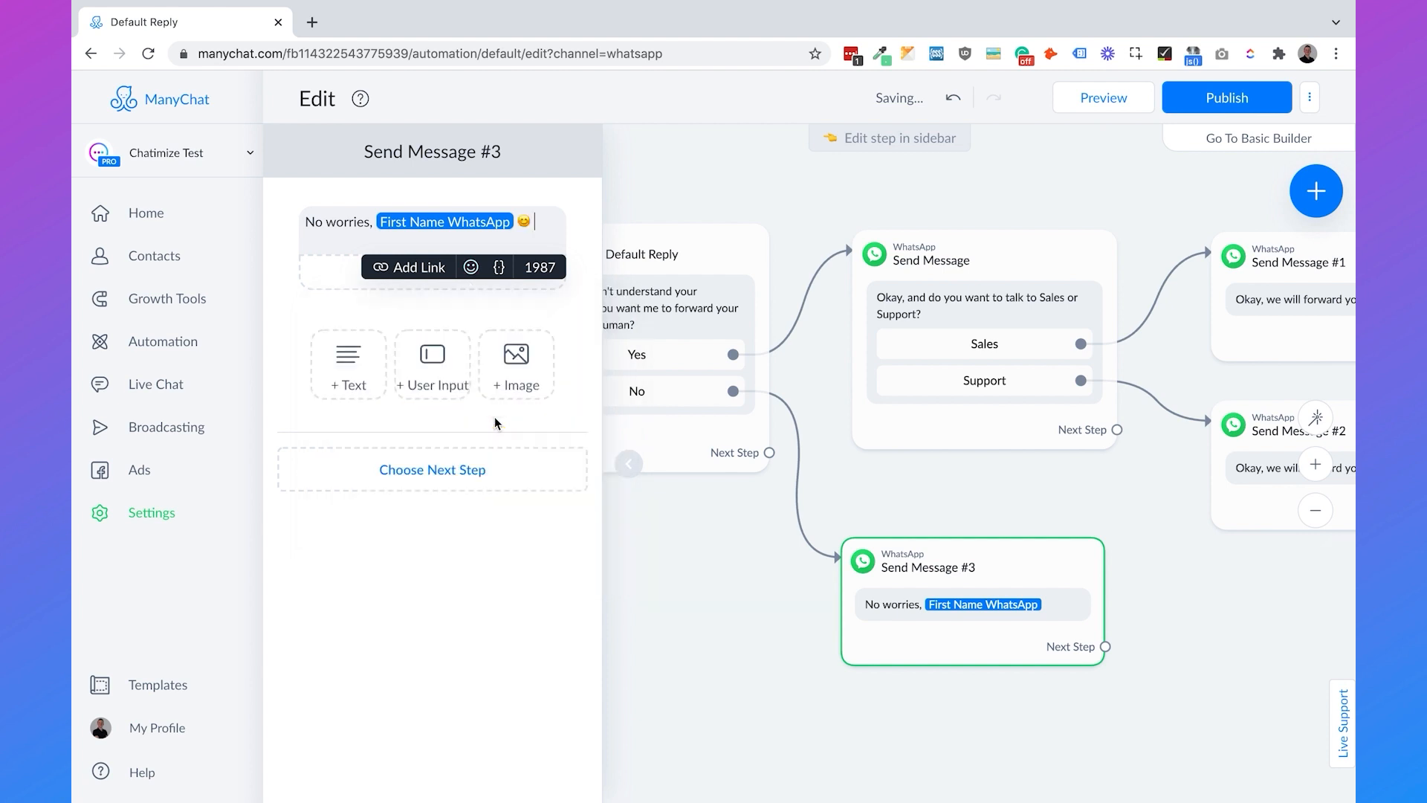
click(676, 617)
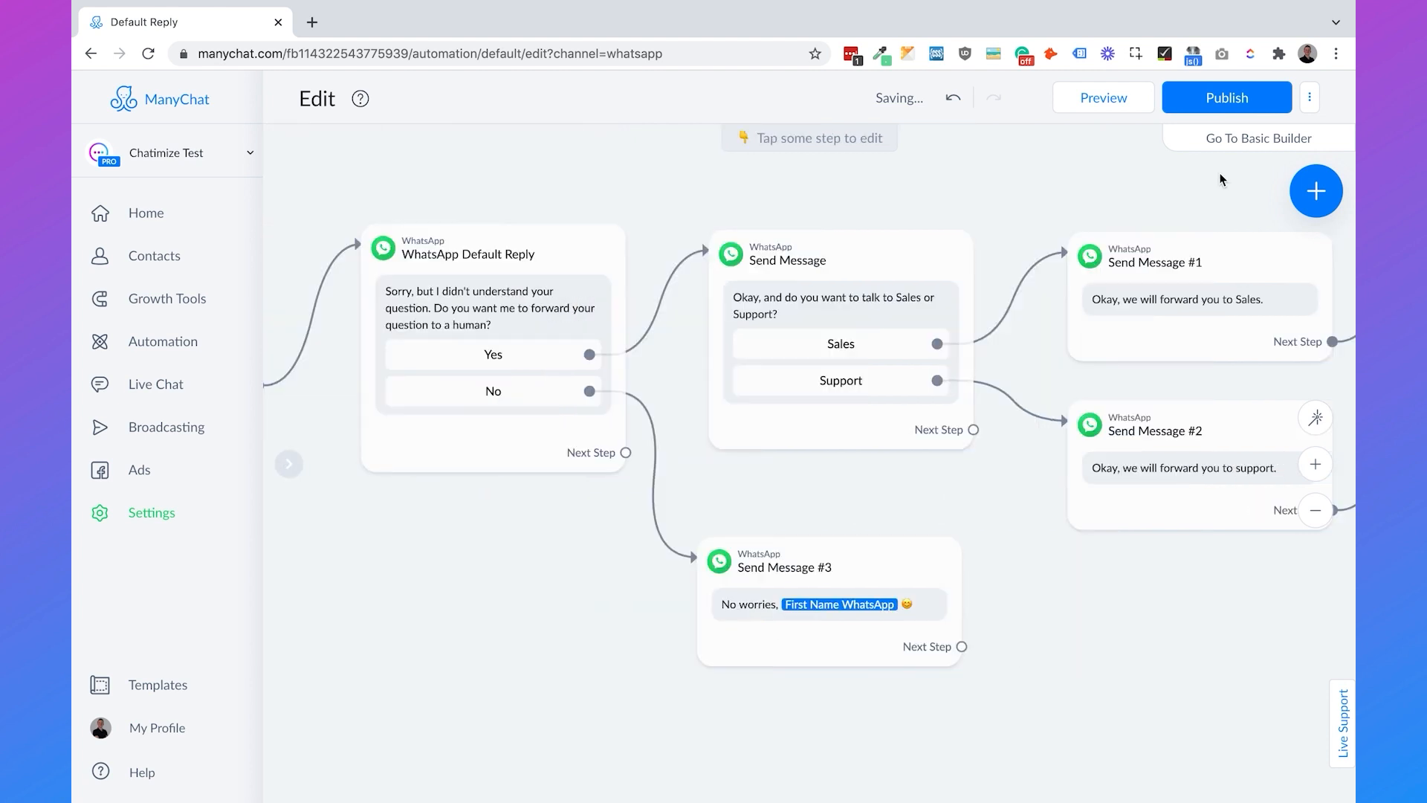
click(1226, 98)
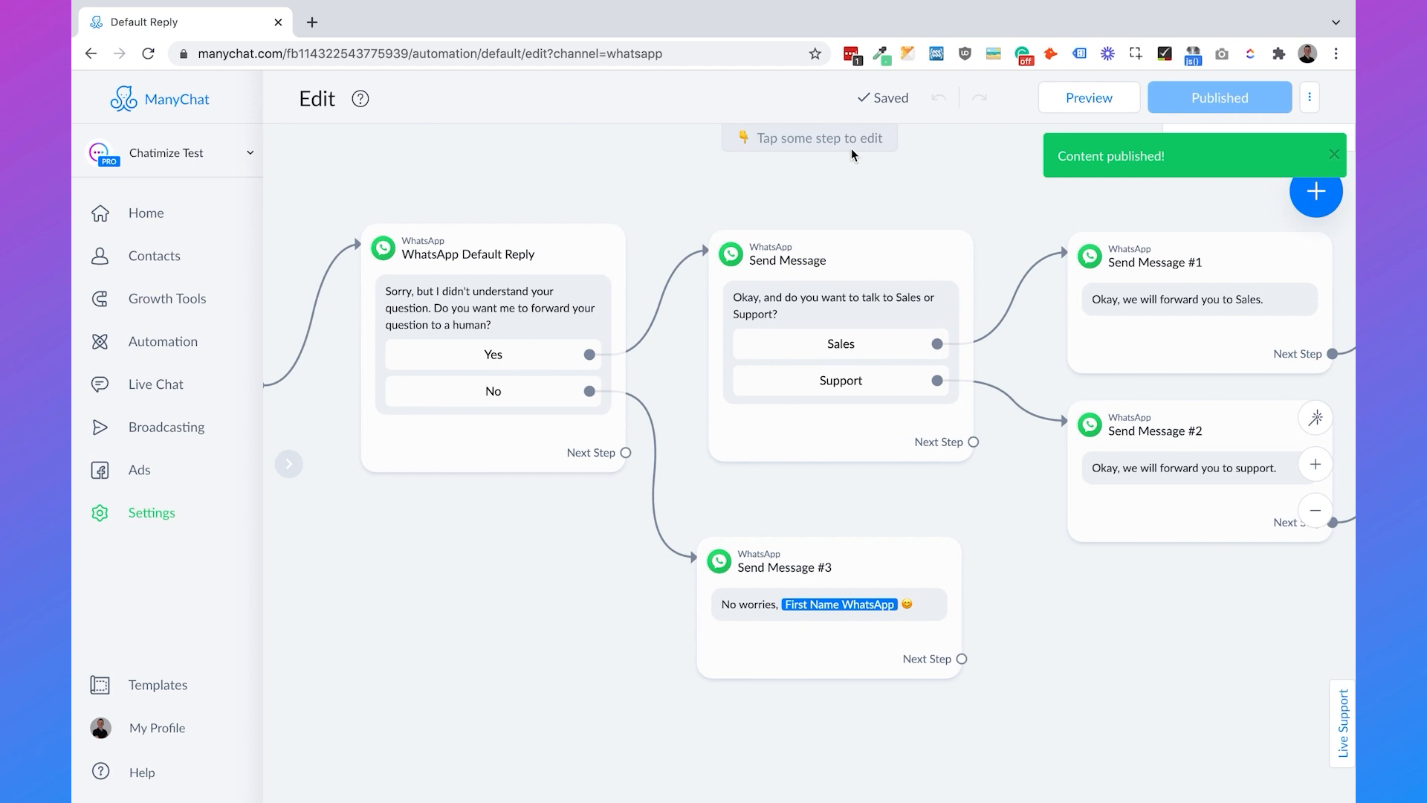
Step: Open the Chatimize Test chat in WhatsApp Web and send 'hey' to the bot
text(web.whatsapp.com)
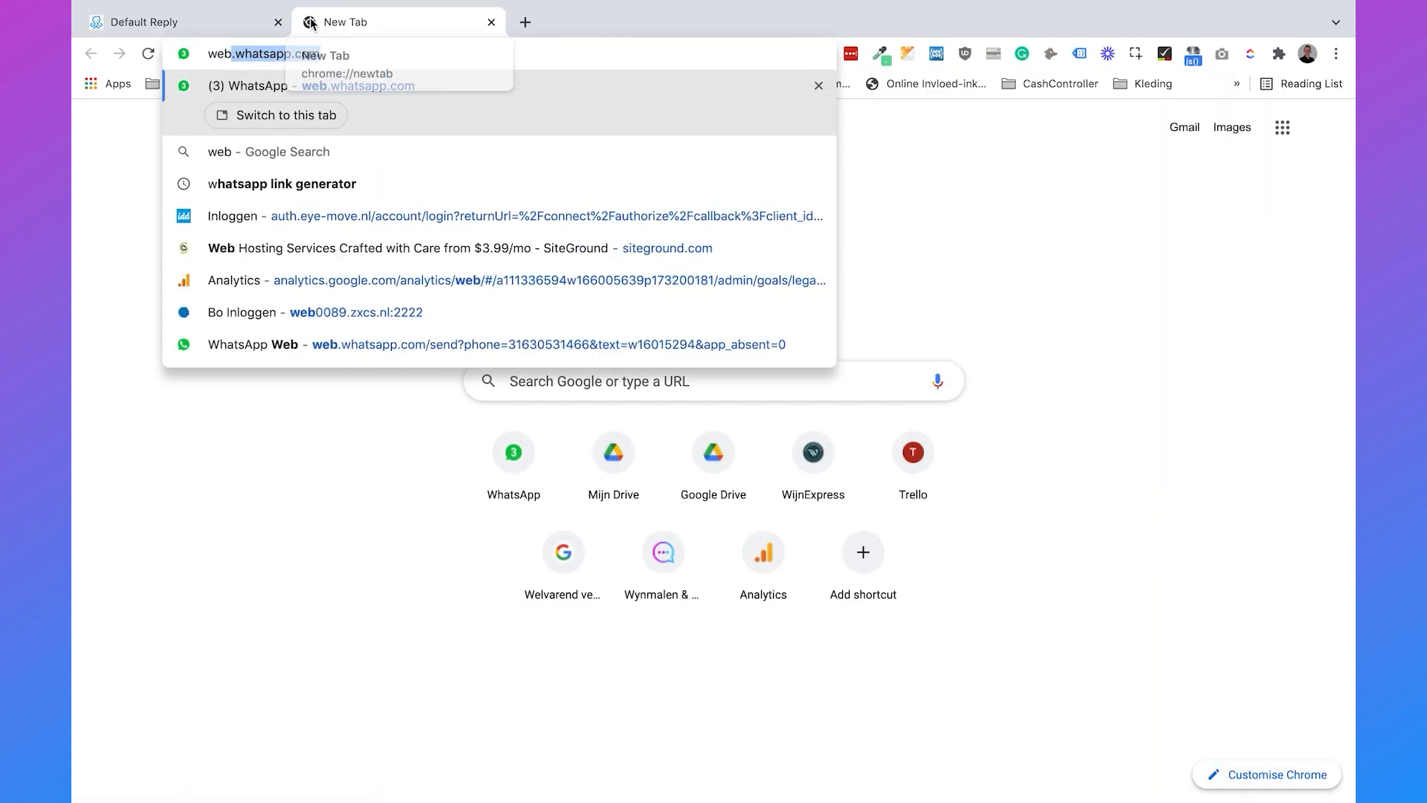
key(Return)
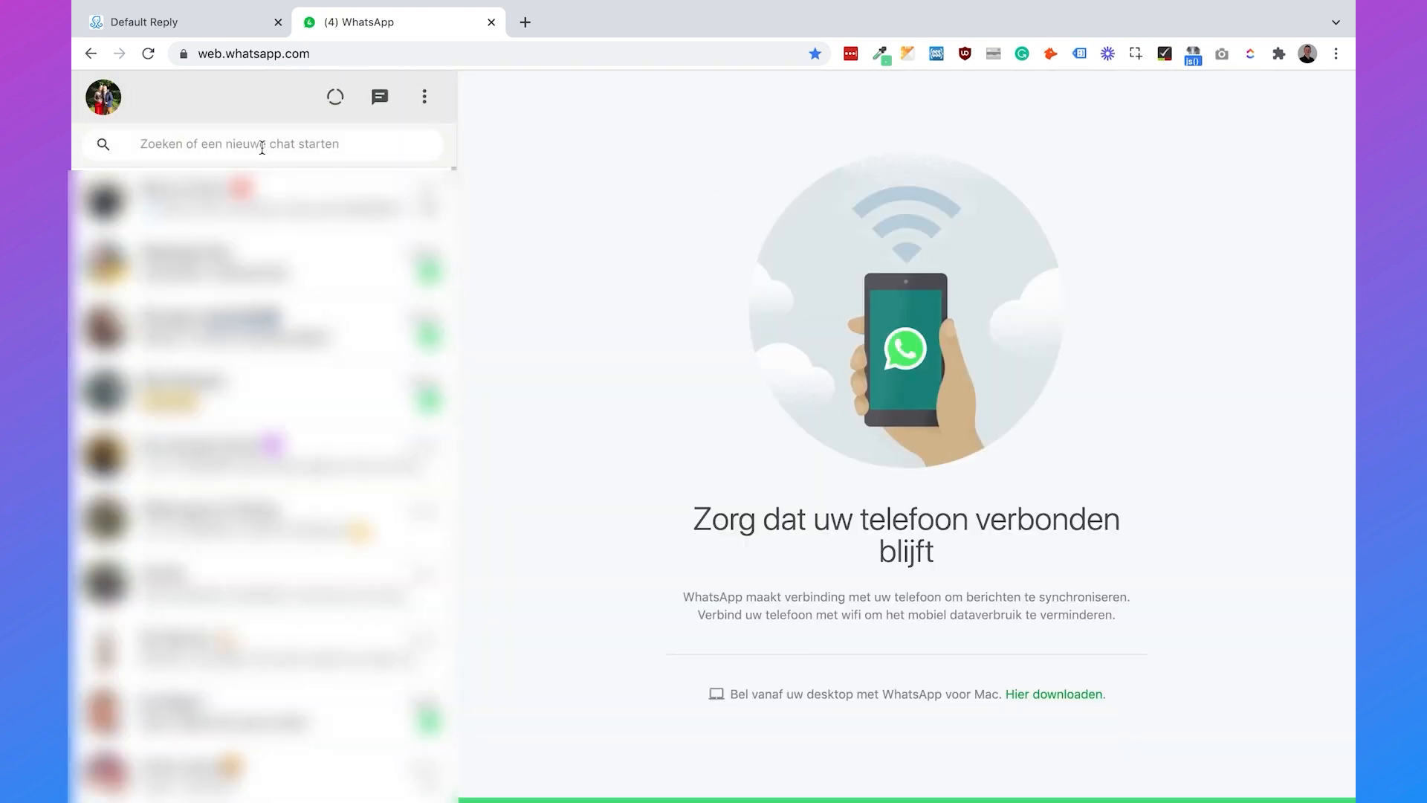
click(261, 148)
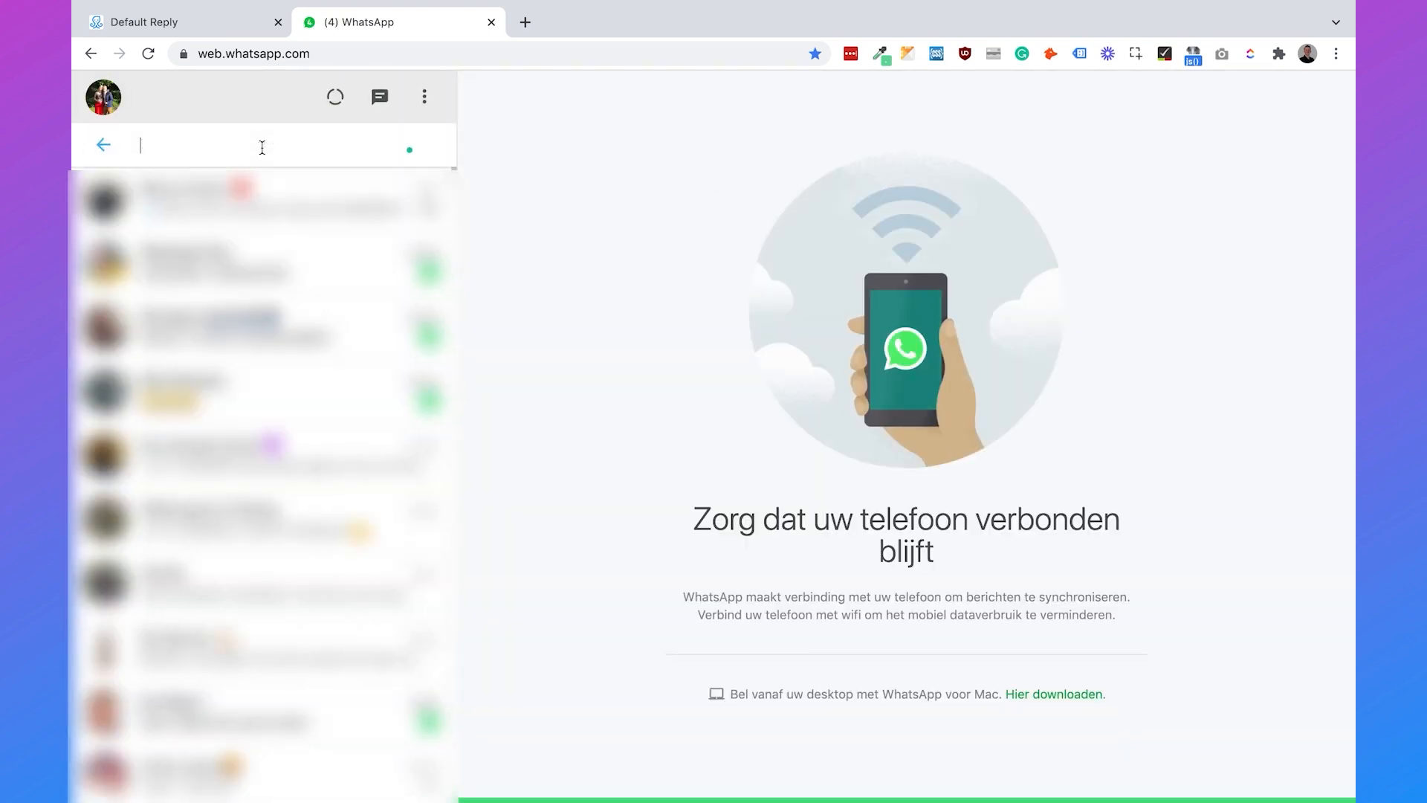
text(chatimize test)
click(280, 275)
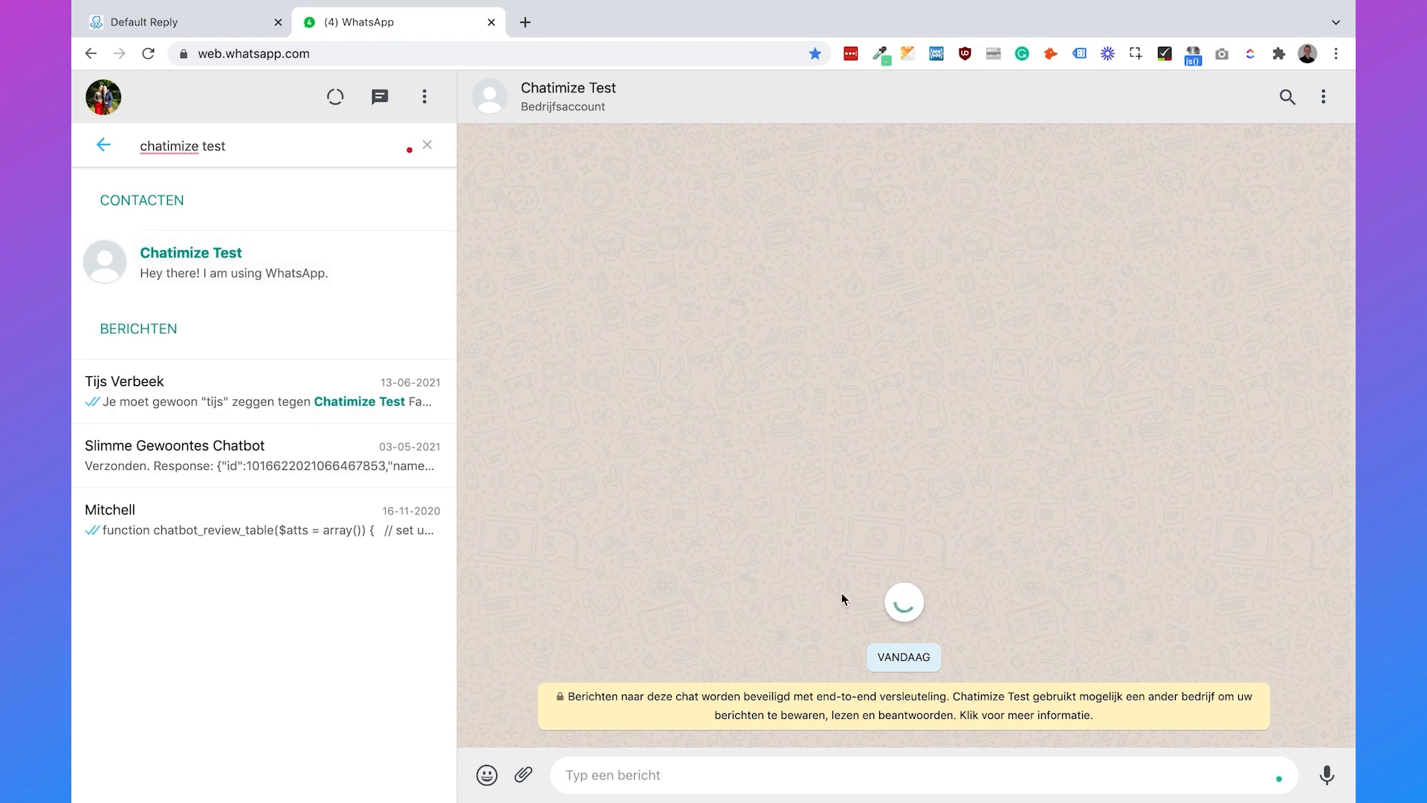
text(hey)
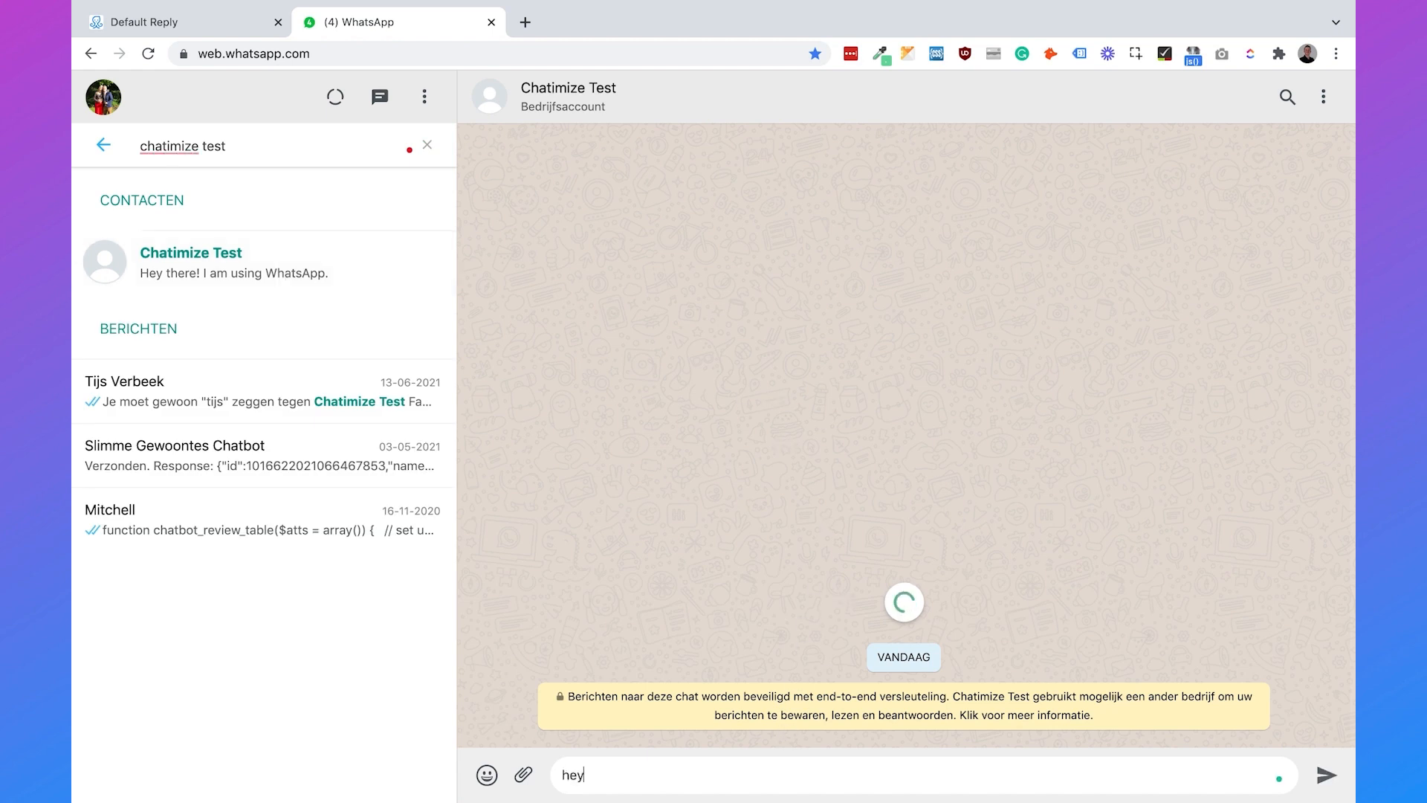
key(Return)
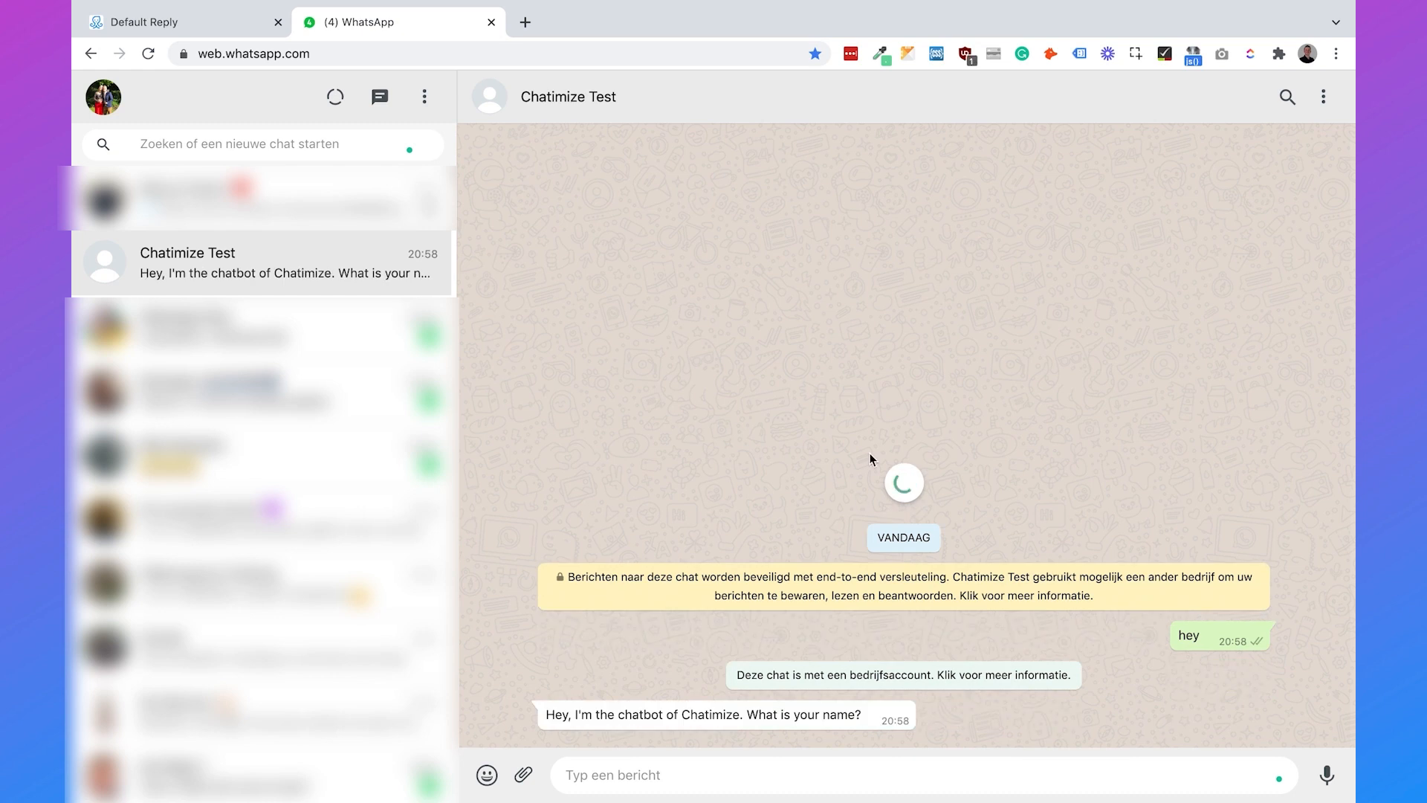
Step: Answer the bot's name question with the contact's first name and choose to book an appointment
click(668, 786)
text(Joren)
key(Return)
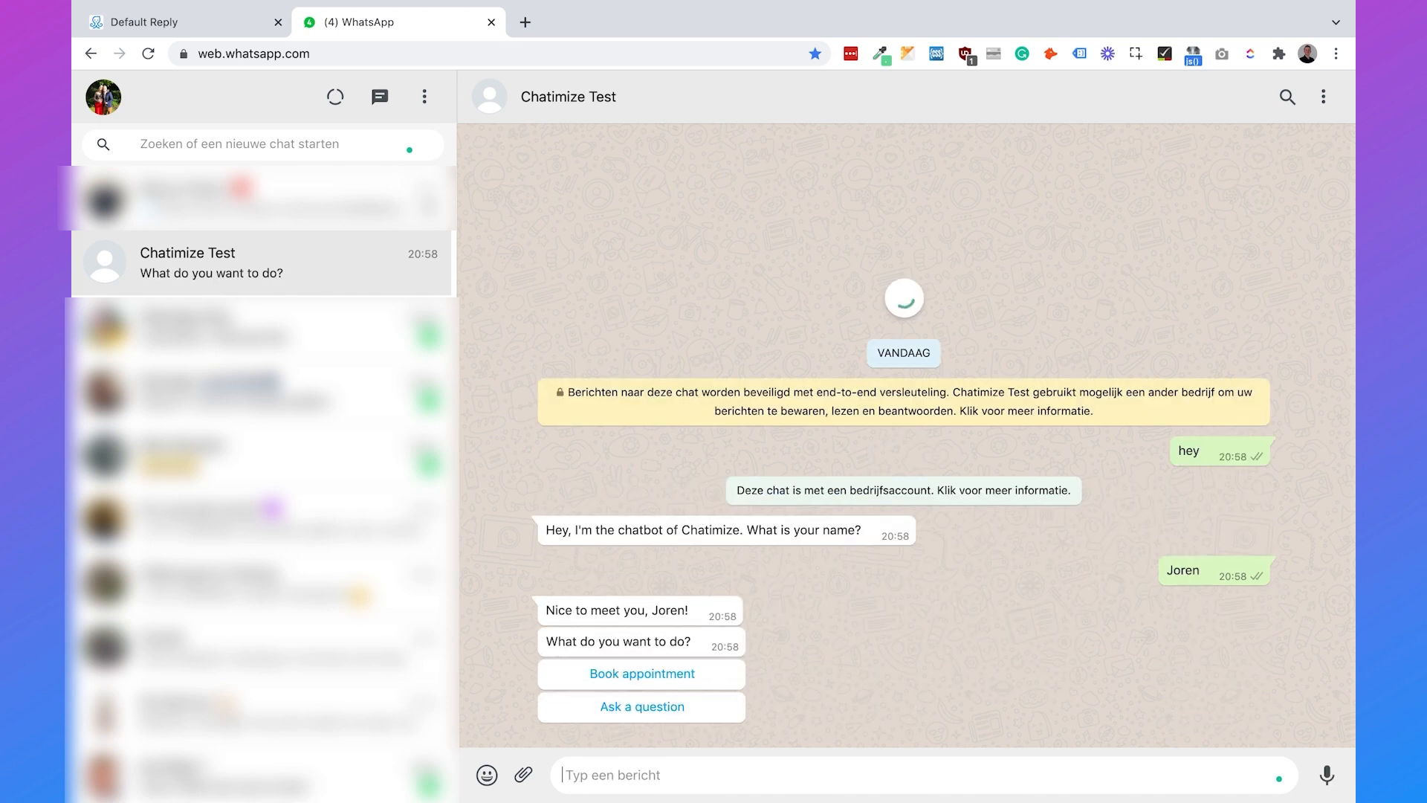
click(632, 677)
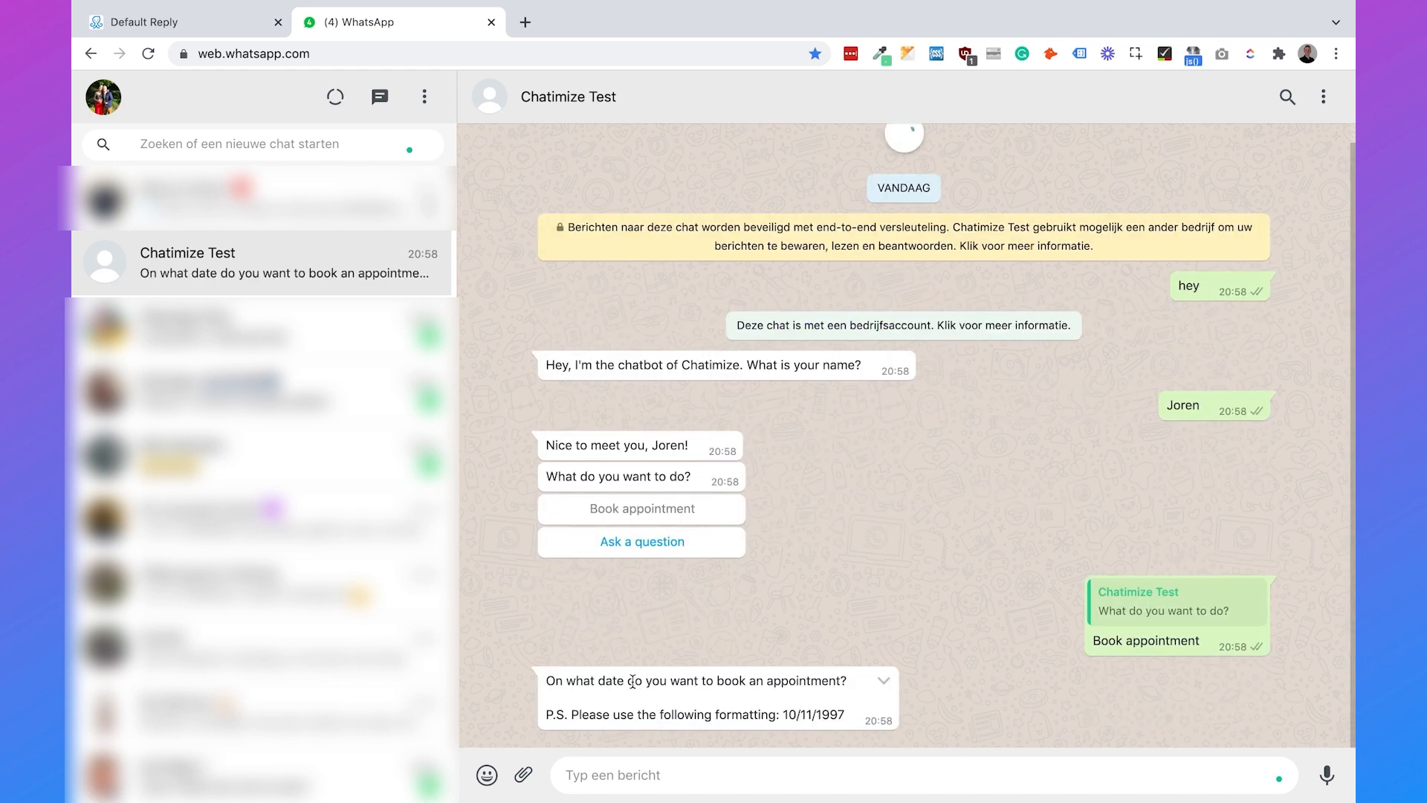
Step: Send the date 23/10/2021, time 10:00 AM and an email address, then confirm with Yes
click(703, 774)
text(23)
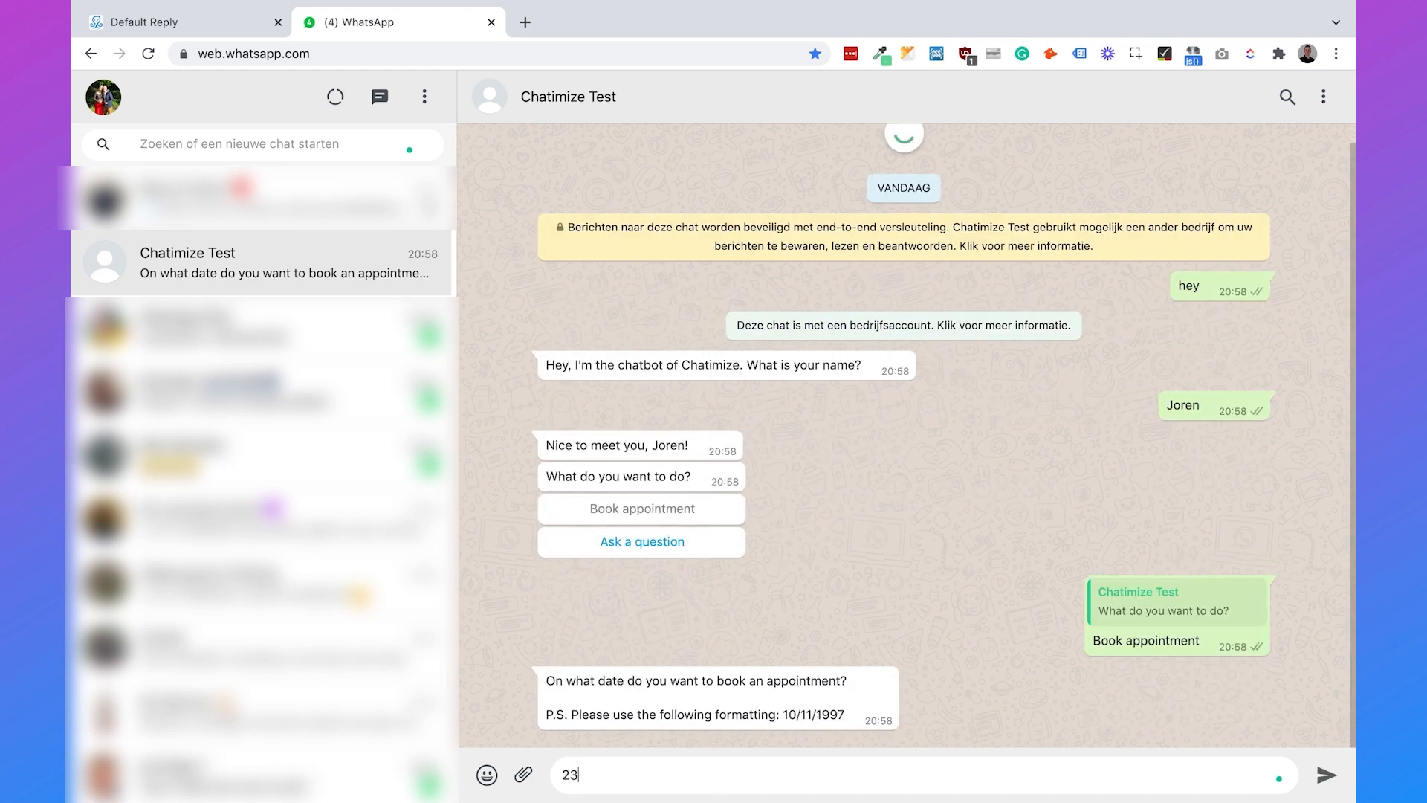
text(/10/2021)
key(Return)
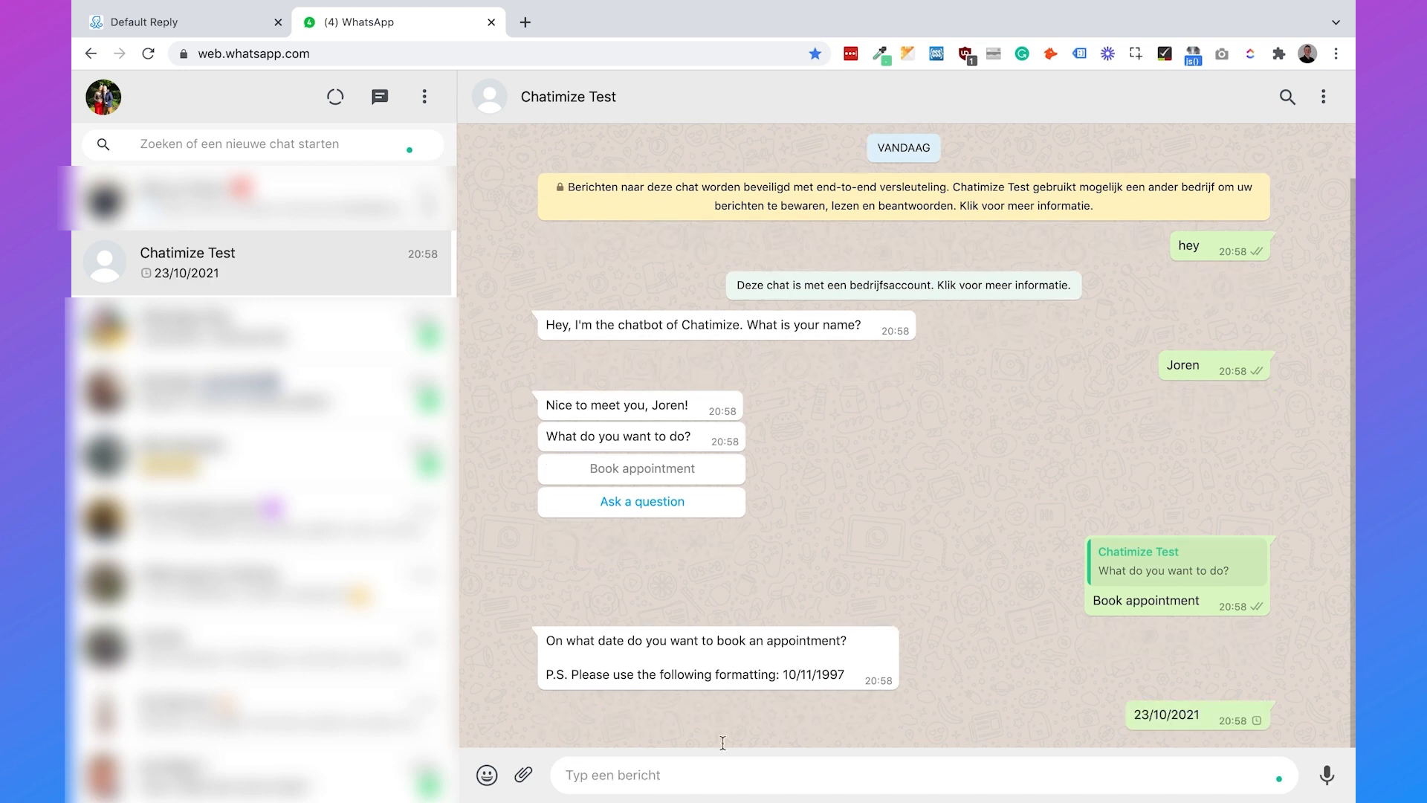
text(10:00 AM)
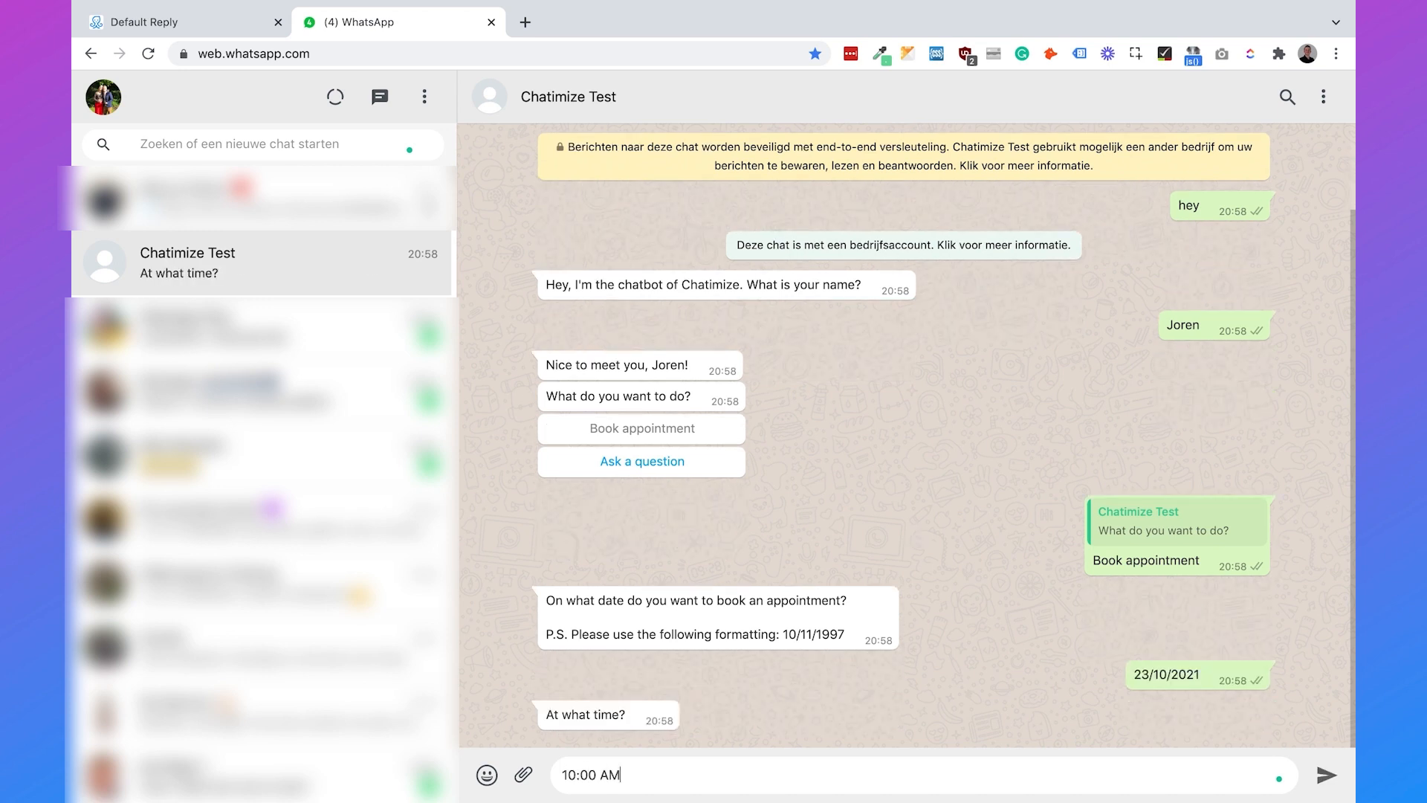
key(Return)
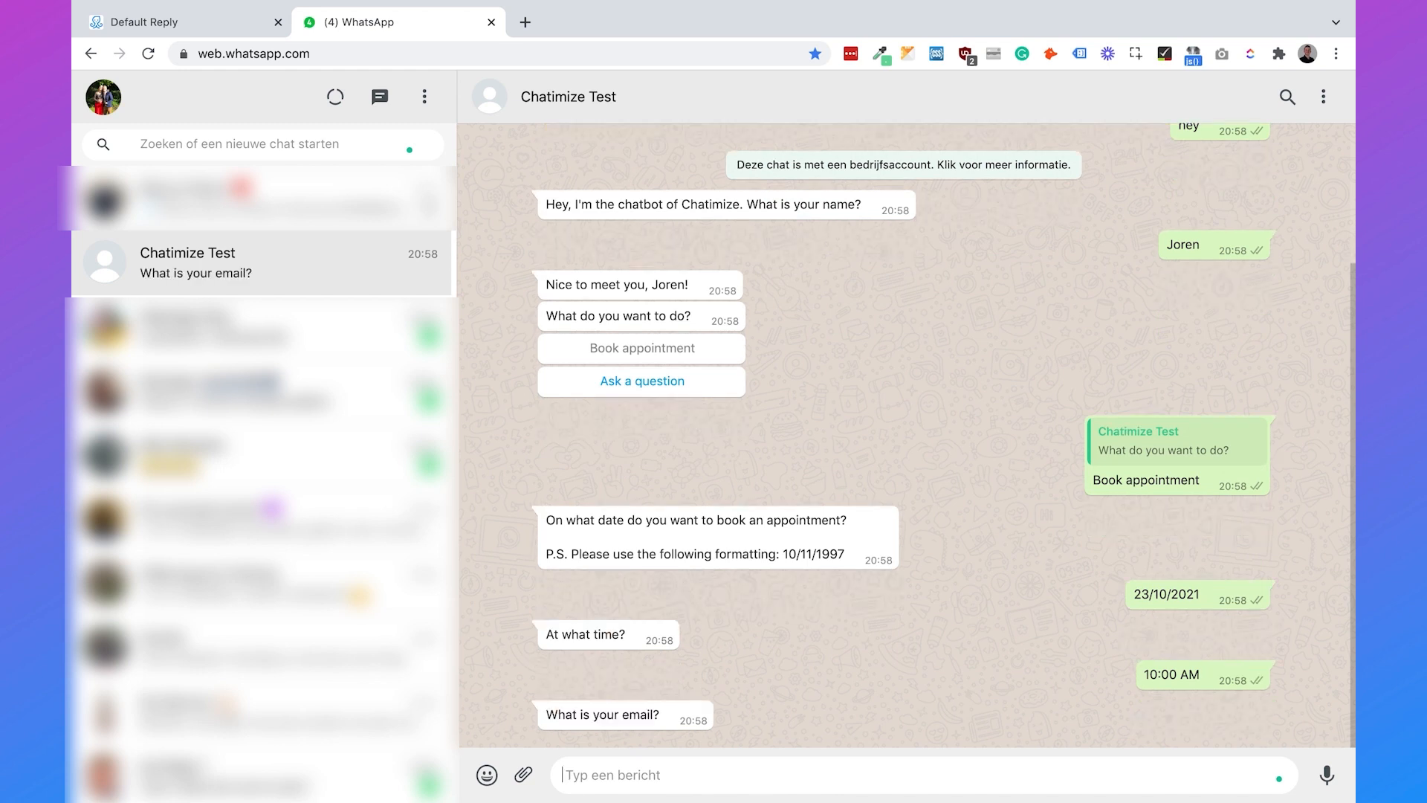
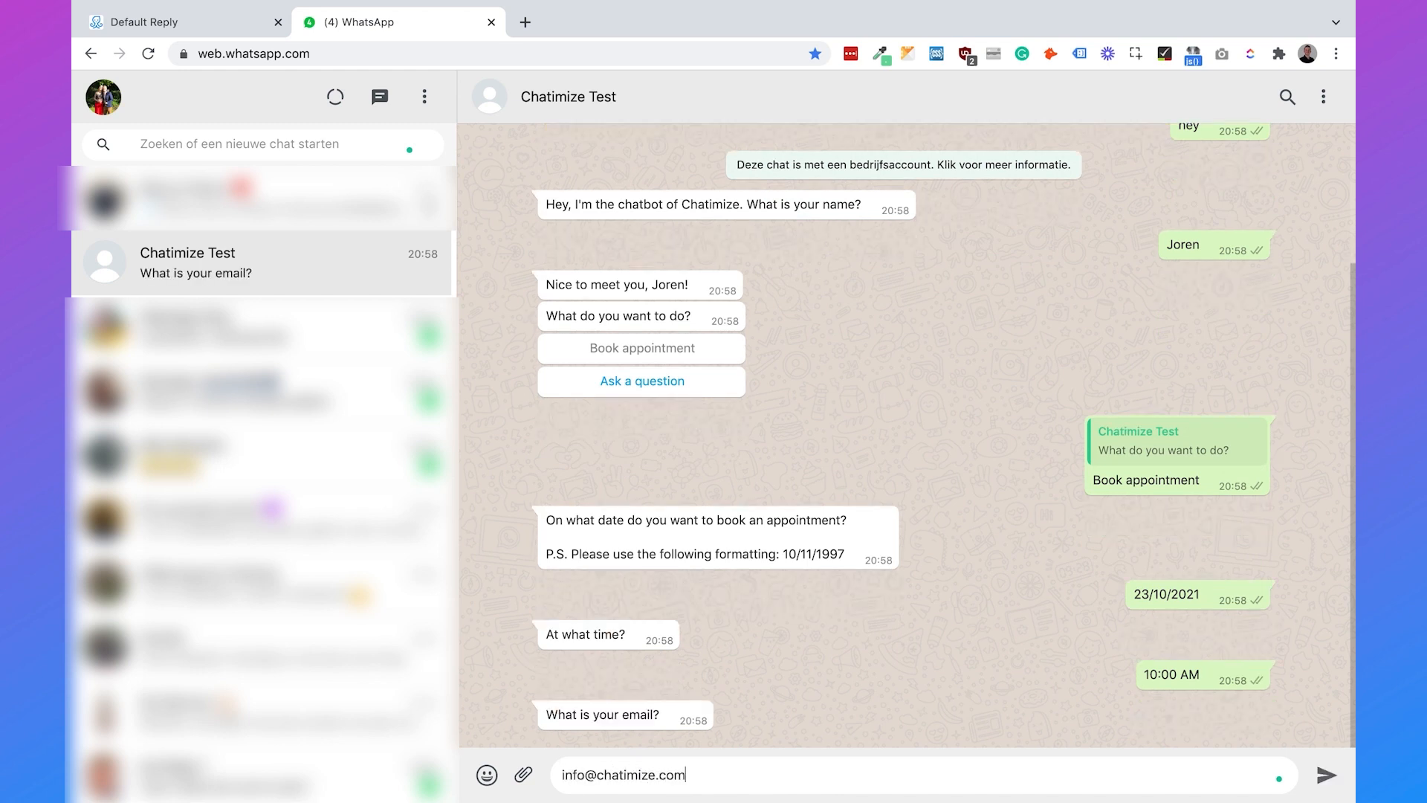
key(Return)
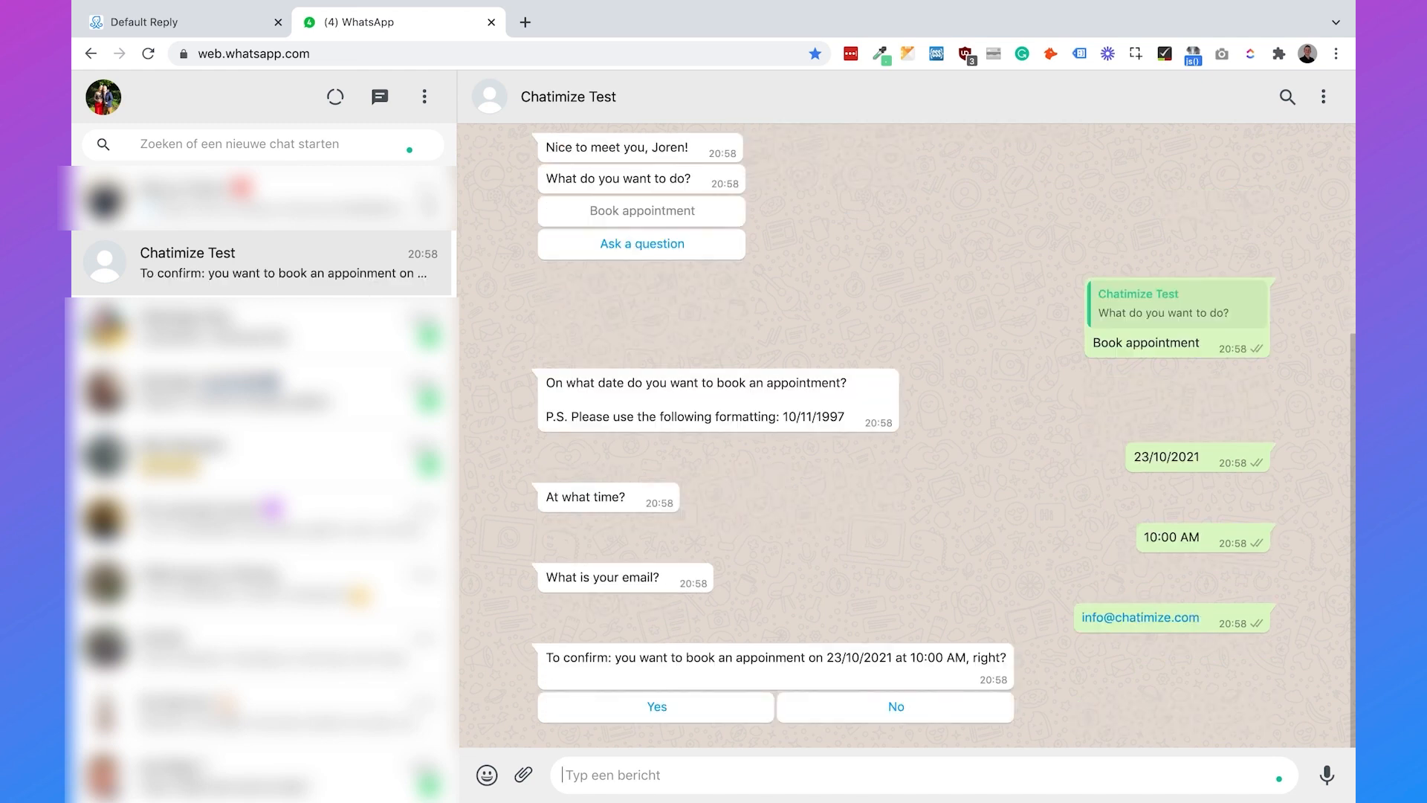
click(660, 710)
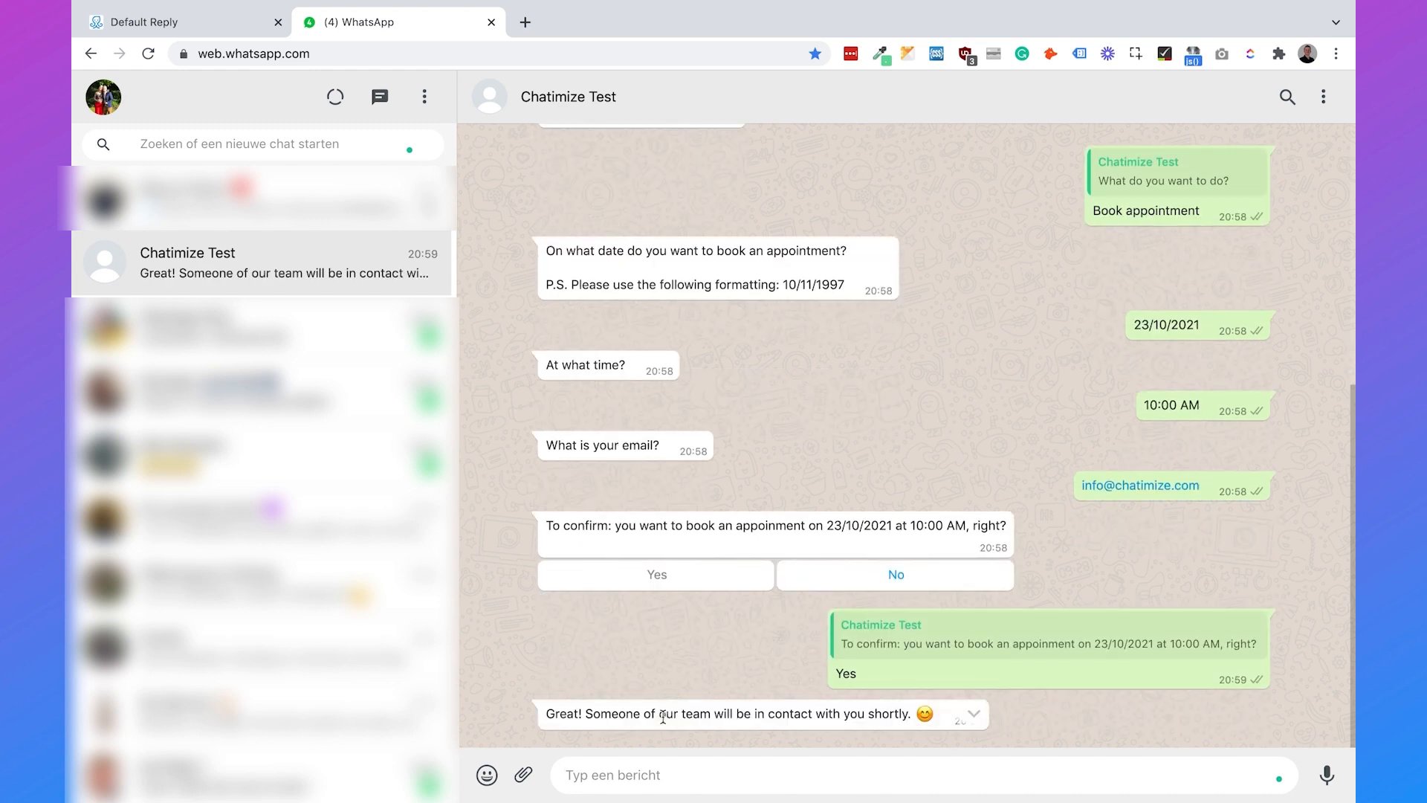
click(652, 773)
Step: Restart the bot with 'hey', choose Ask a question, and send 'What are your opening times?'
text(hey)
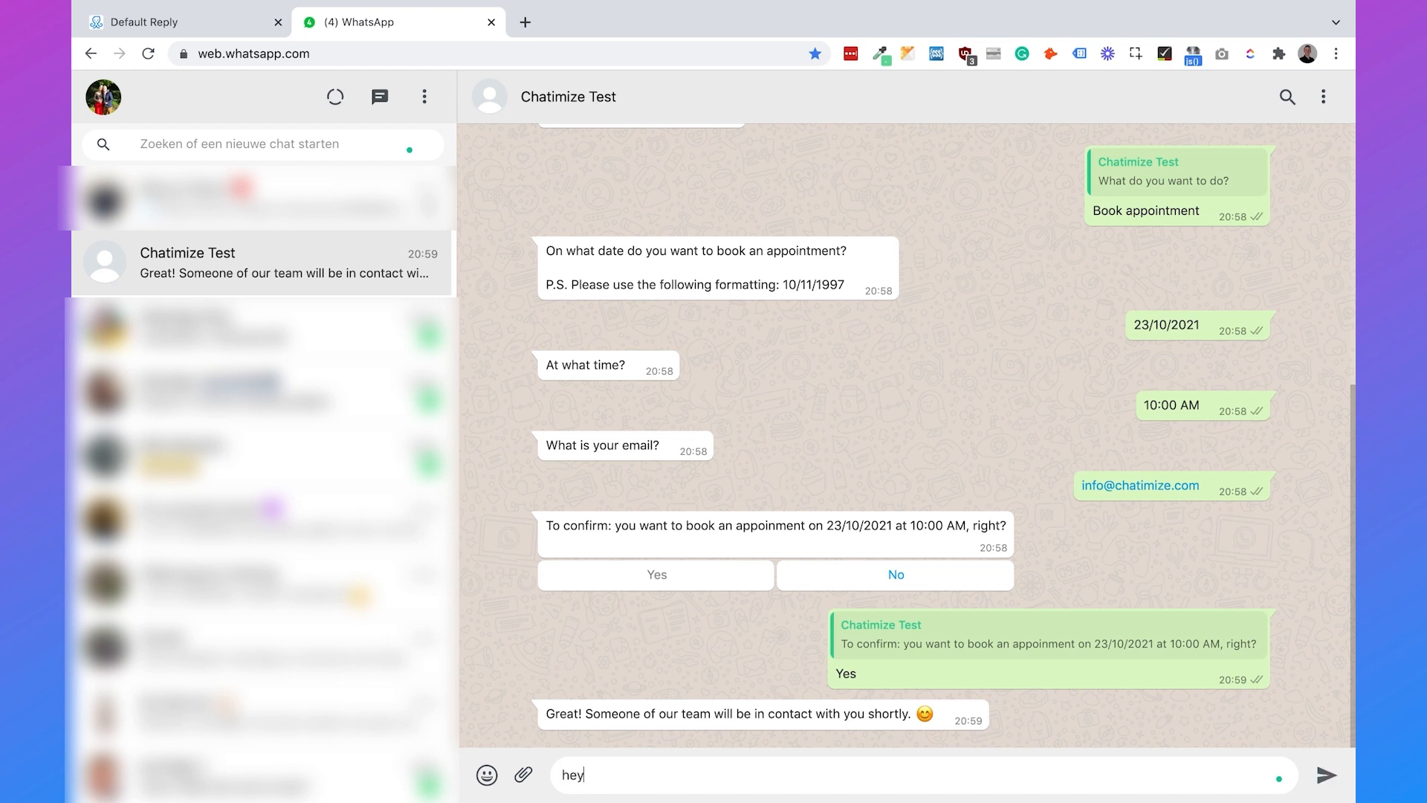
key(Return)
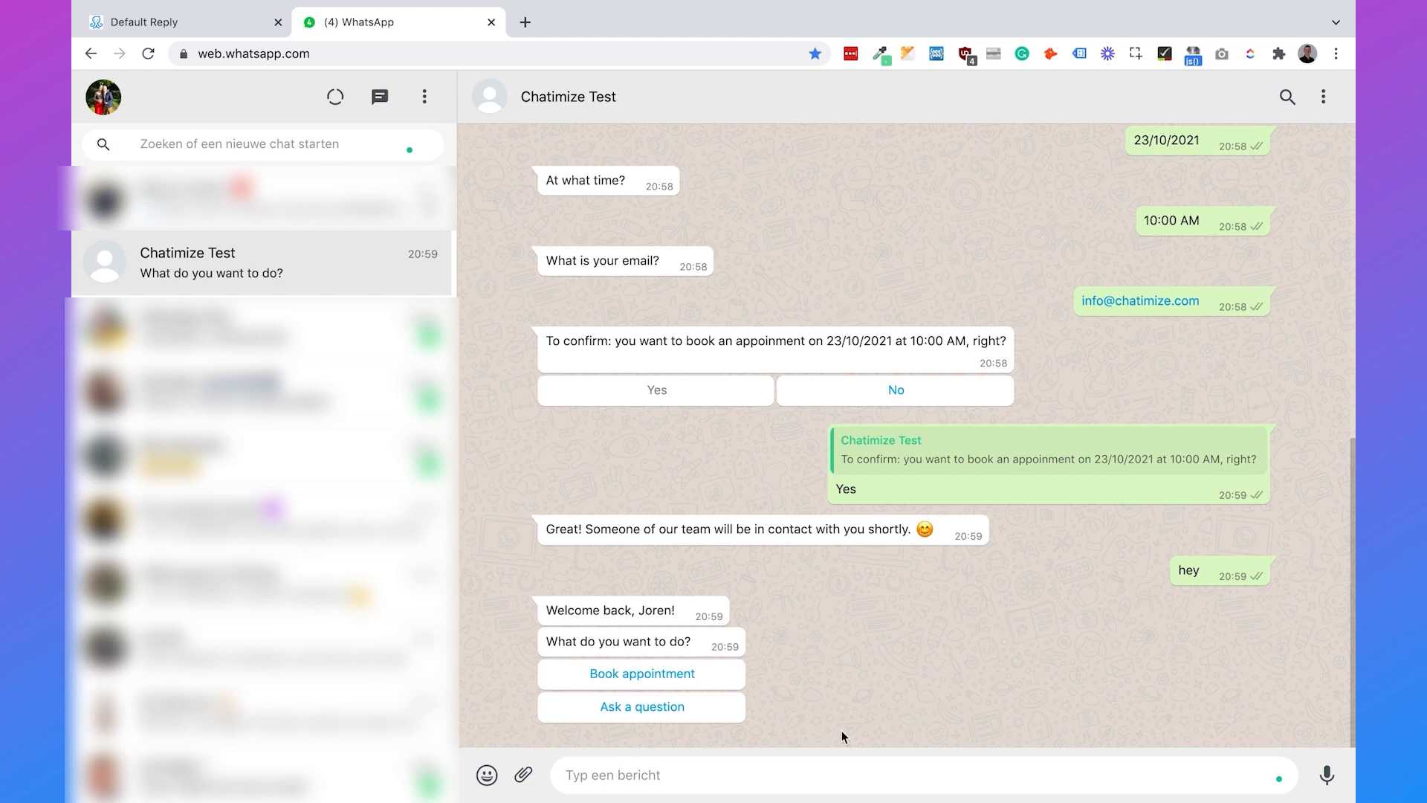
click(642, 706)
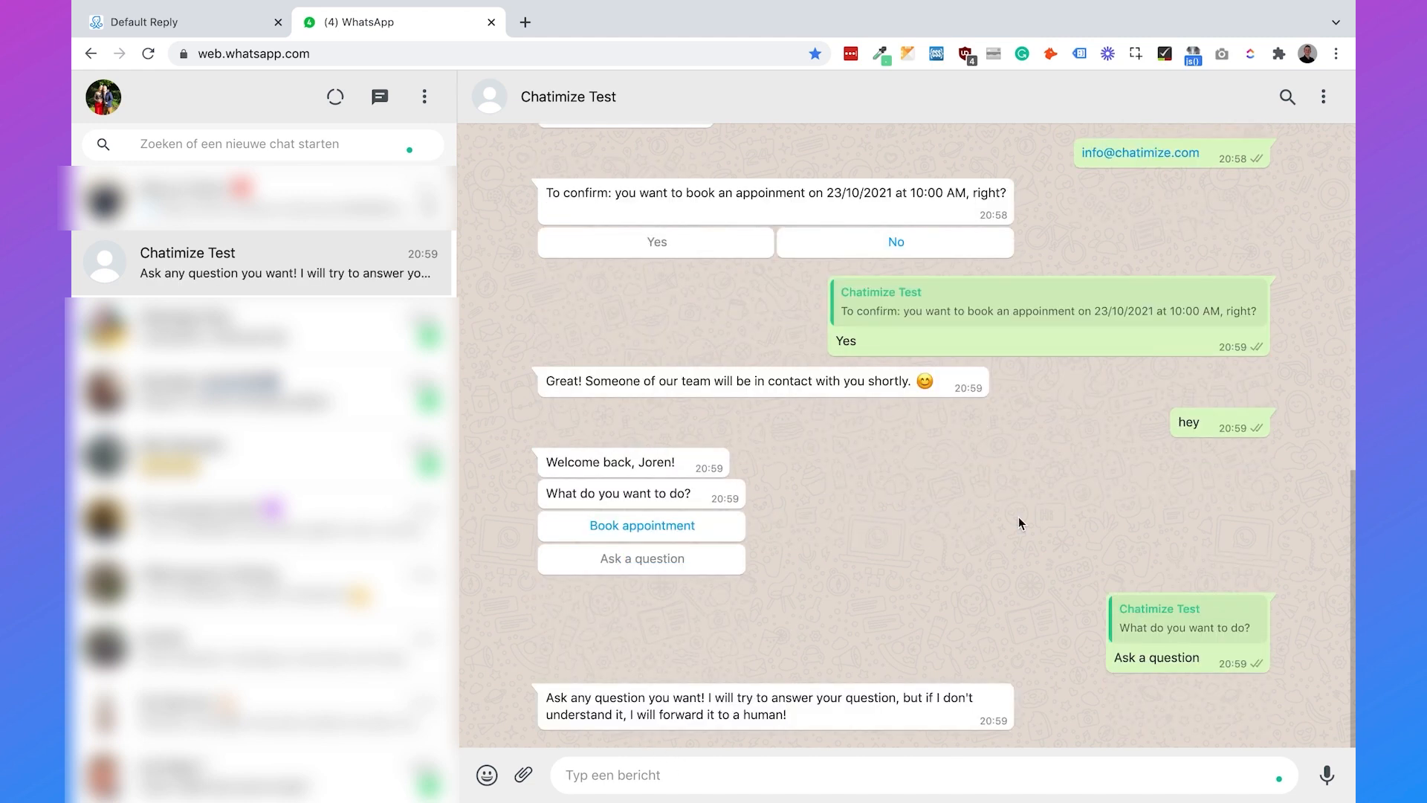
click(757, 764)
text(What are your opening times?)
key(Return)
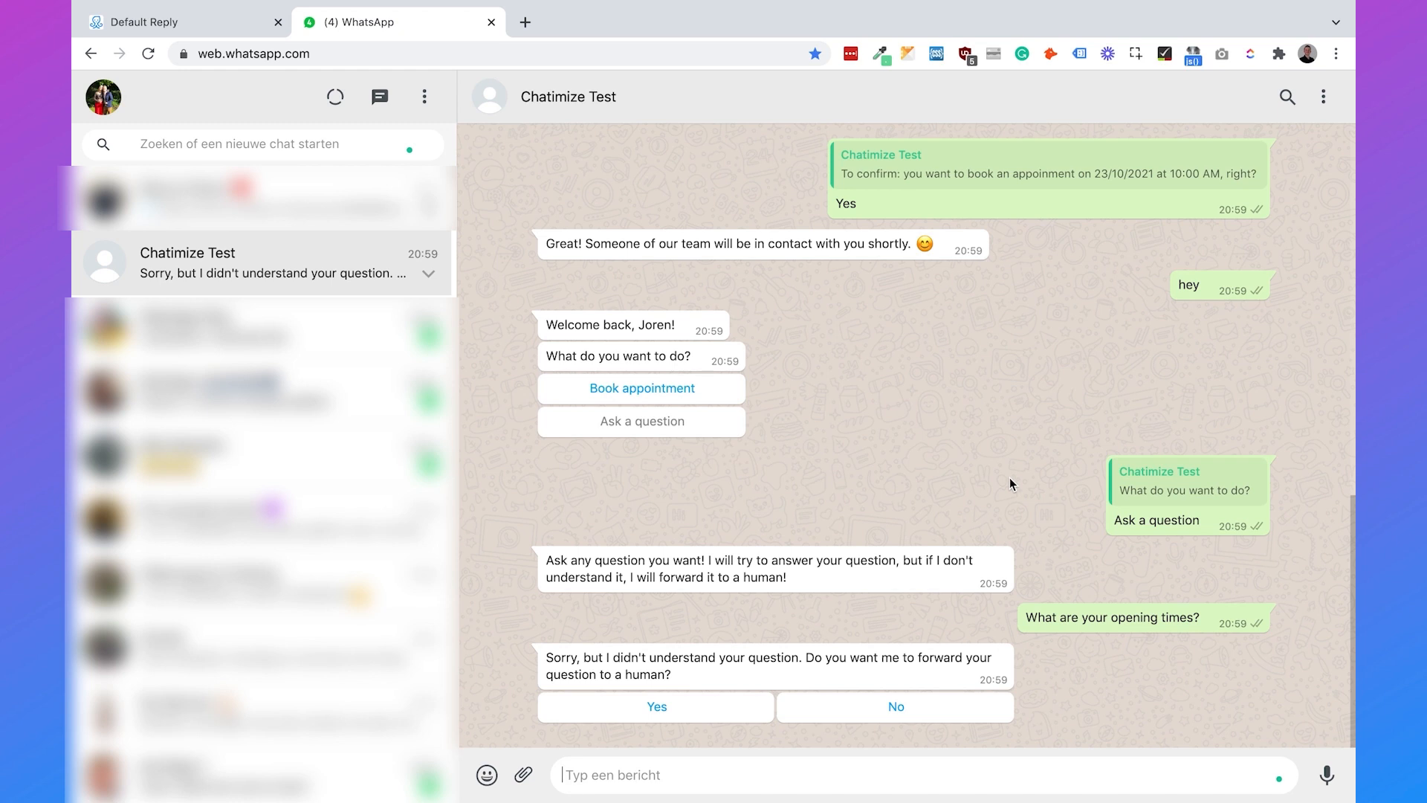
Step: Accept the human handoff with Yes and pick Sales as the department
click(653, 712)
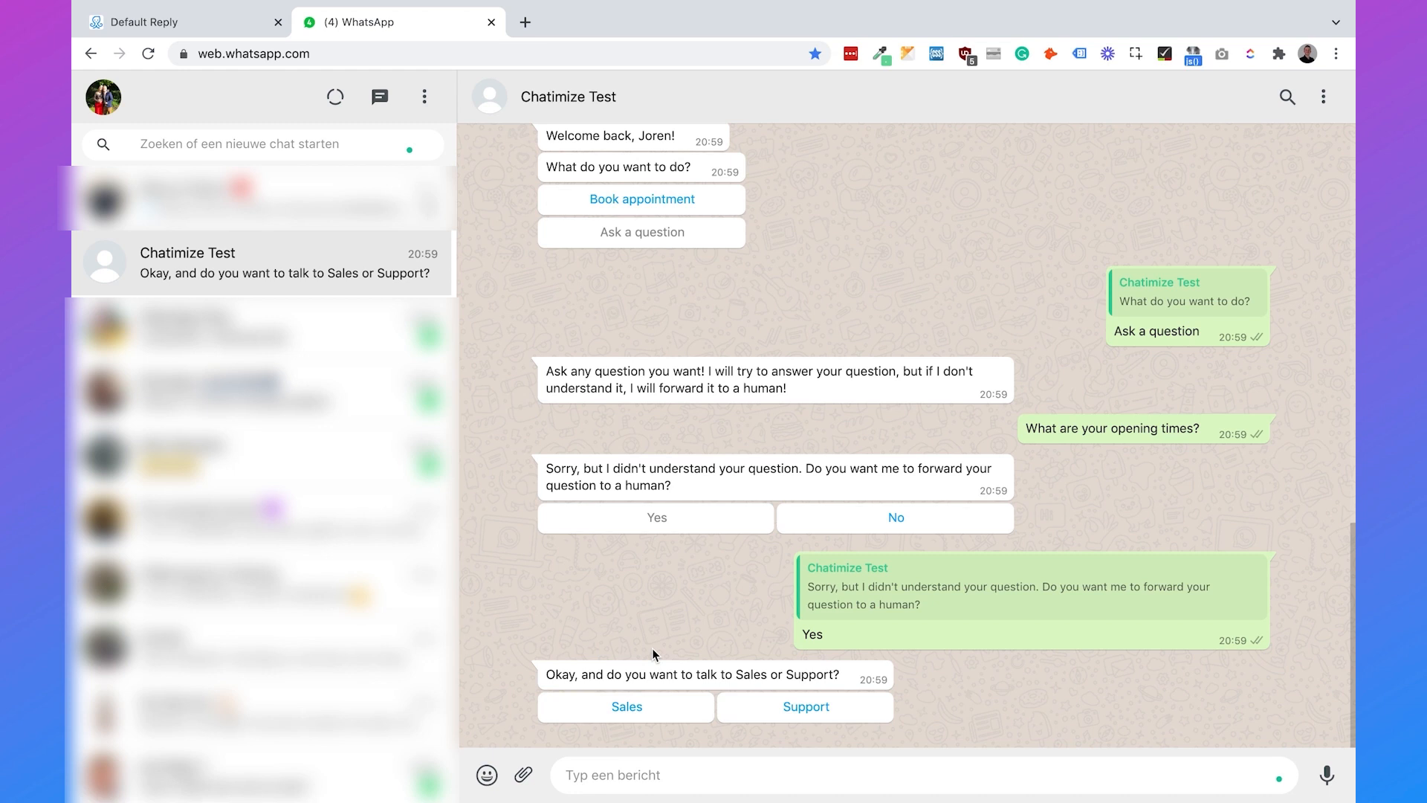
click(631, 706)
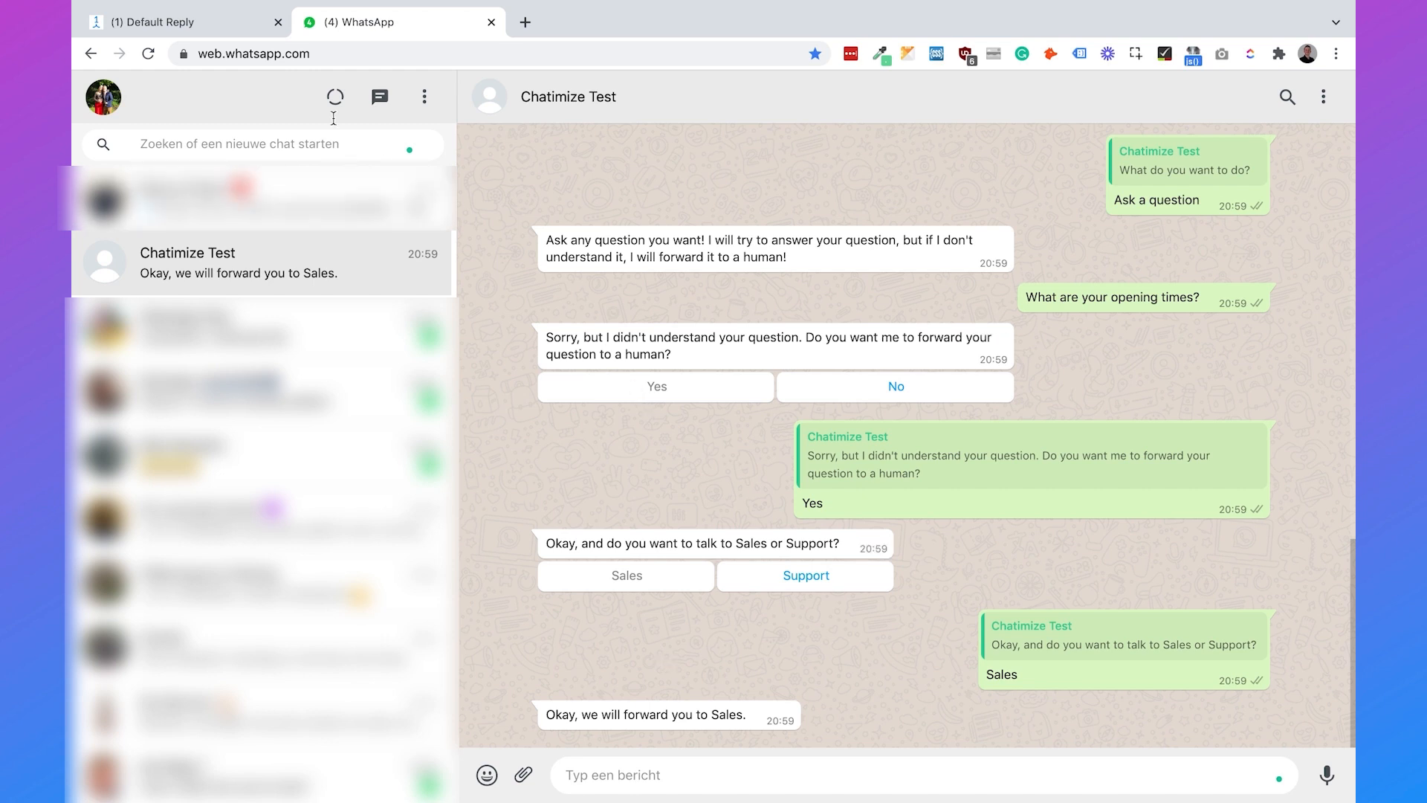
click(202, 21)
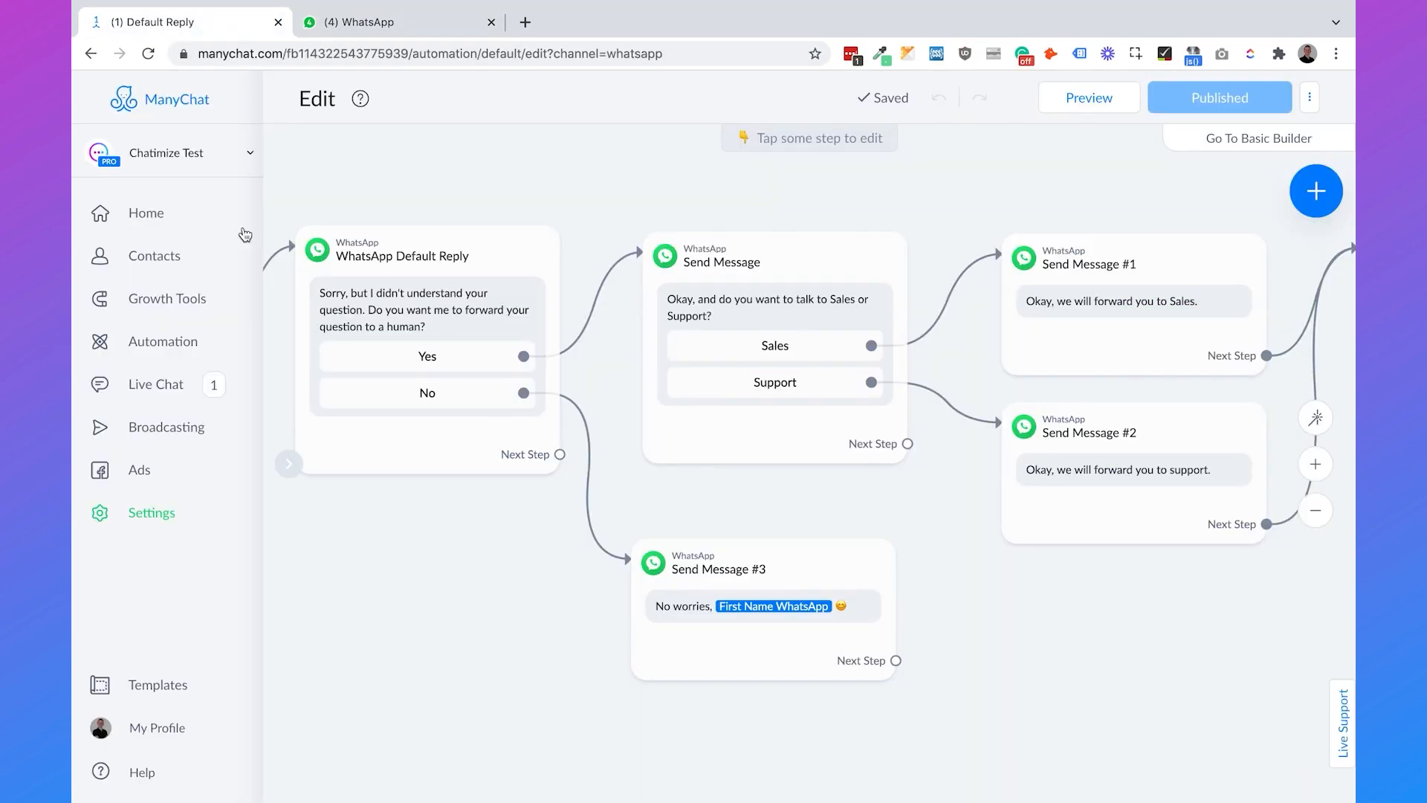
Step: Open Live Chat in a new tab and show the test contact's WhatsApp conversation
right_click(165, 391)
click(215, 398)
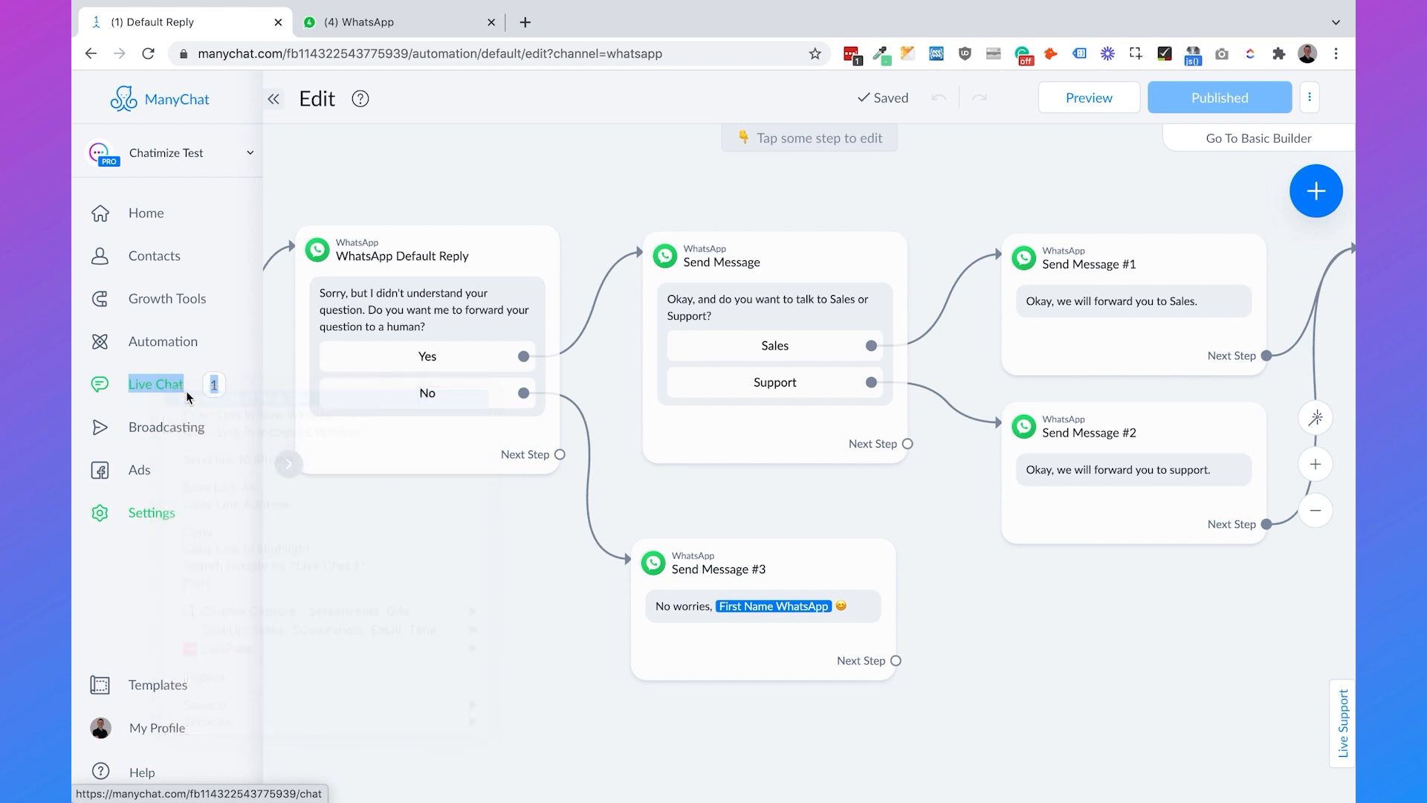
click(368, 23)
double_click(399, 189)
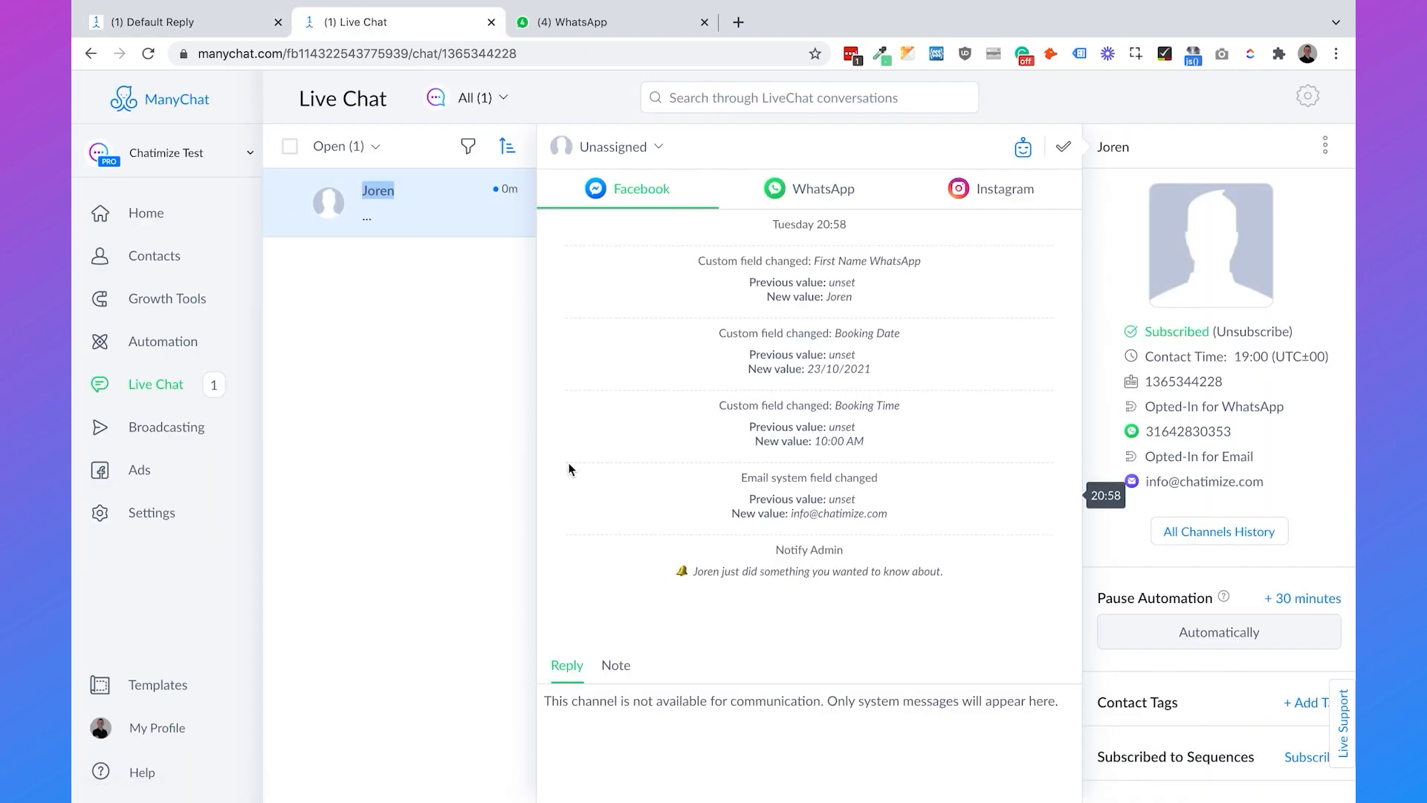
click(828, 208)
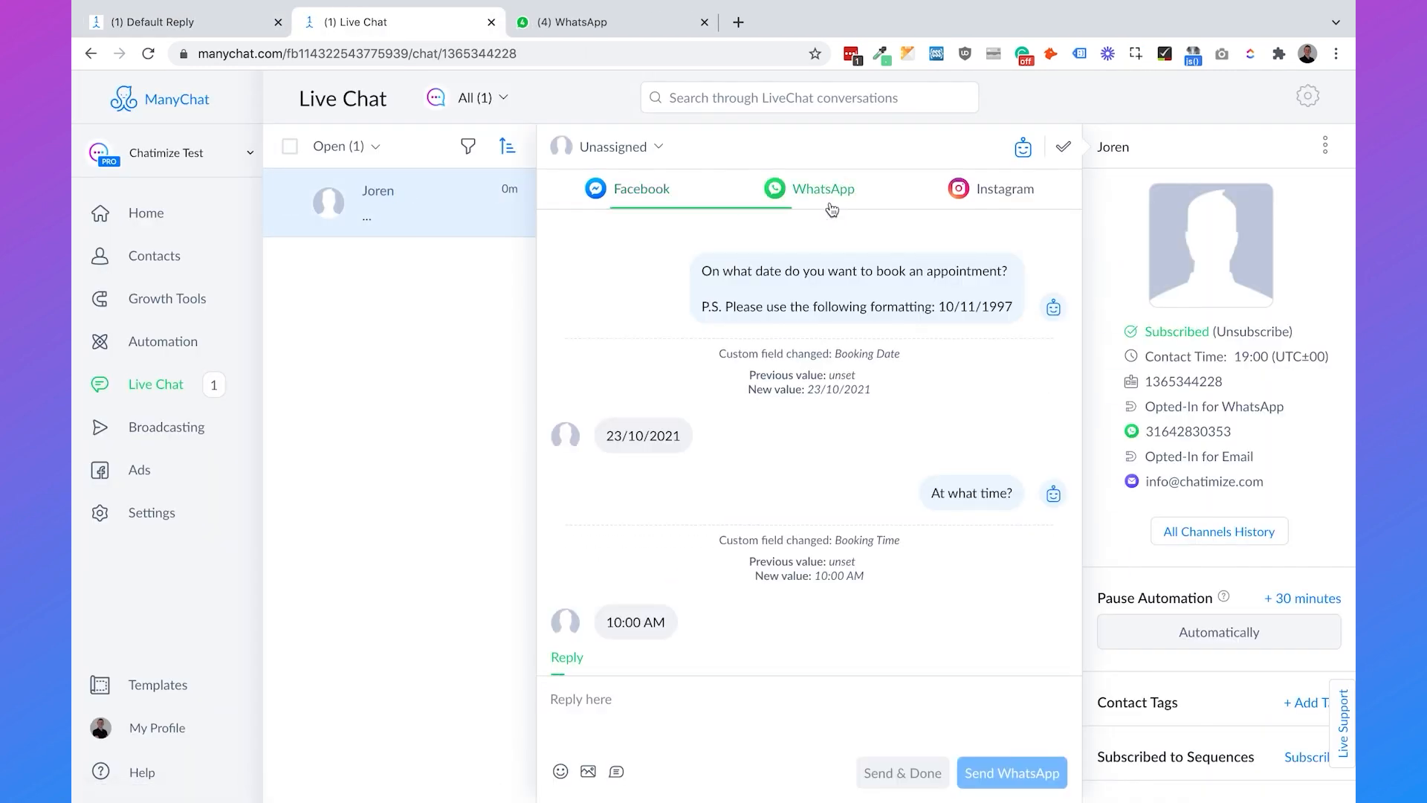
scroll(743, 470, down, 10)
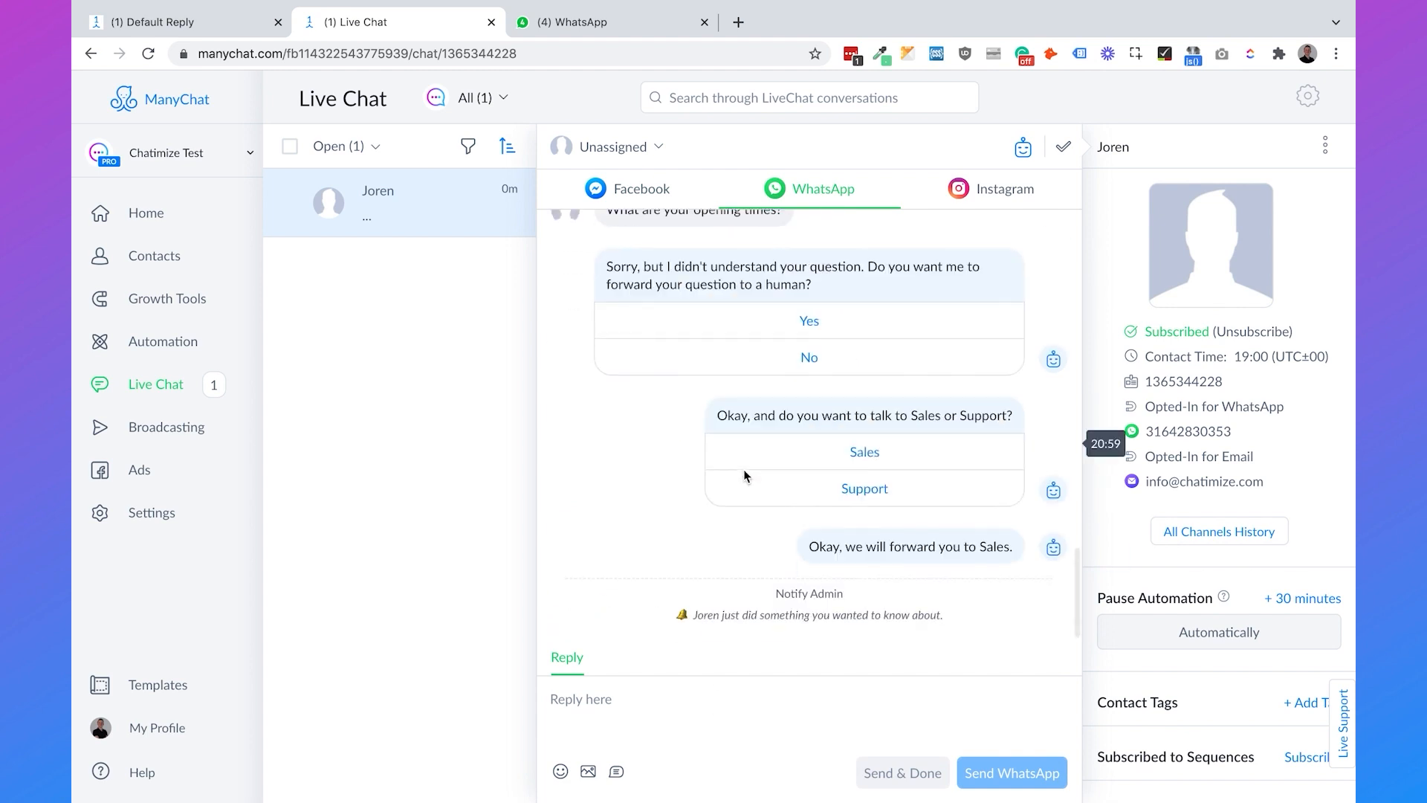
Step: Send 'Hey! How can I help you?' to the contact via WhatsApp from Live Chat
click(676, 777)
text(Hey! )
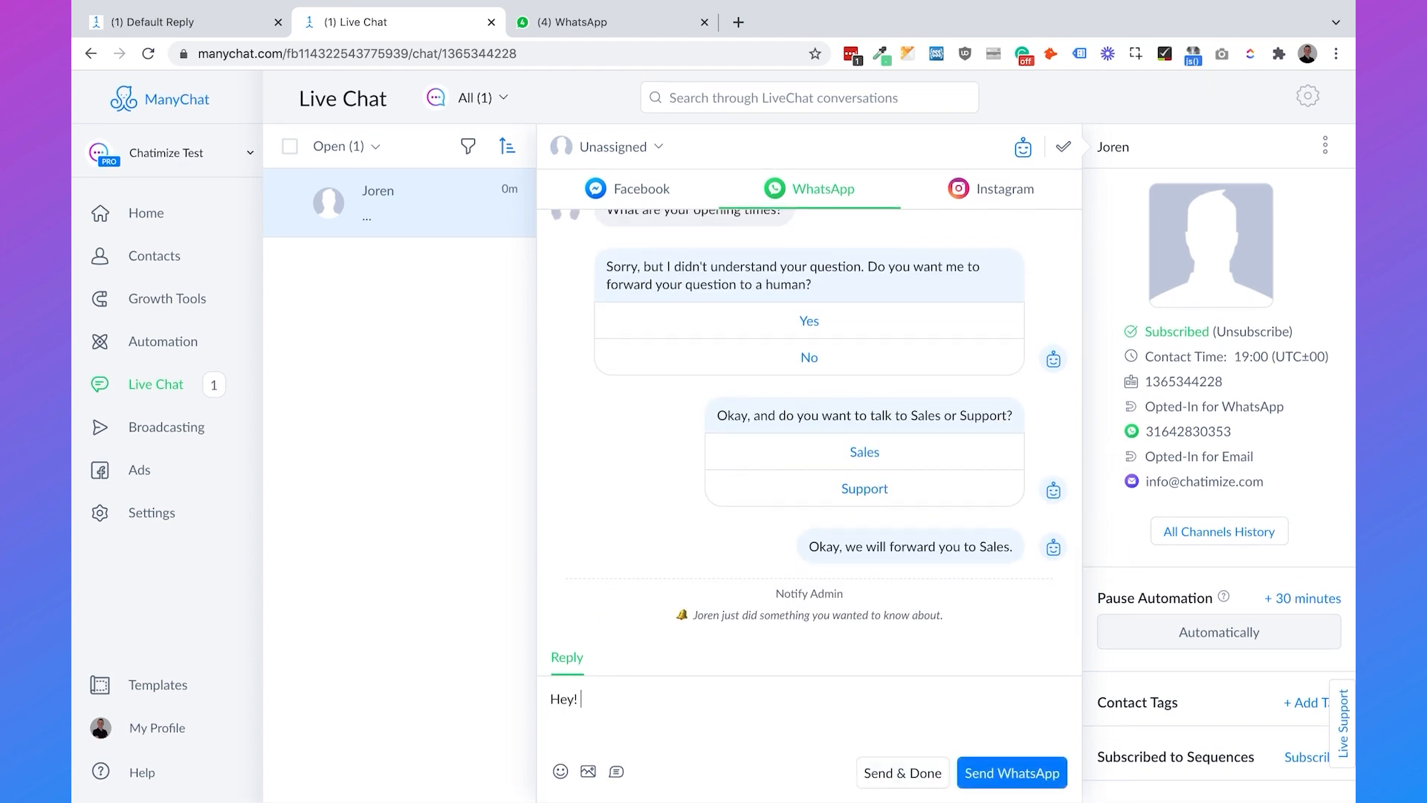
text(How can I help you?)
click(970, 776)
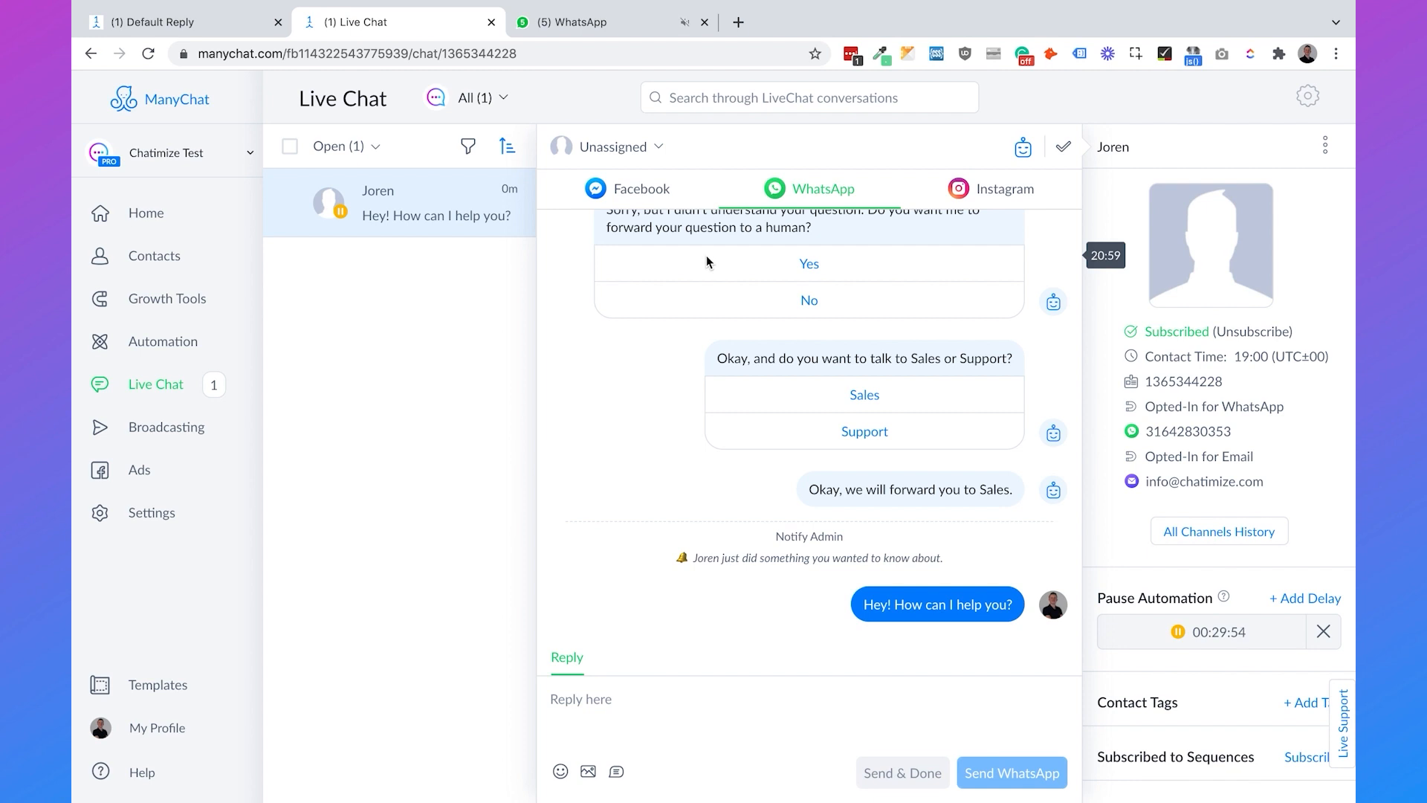
click(608, 31)
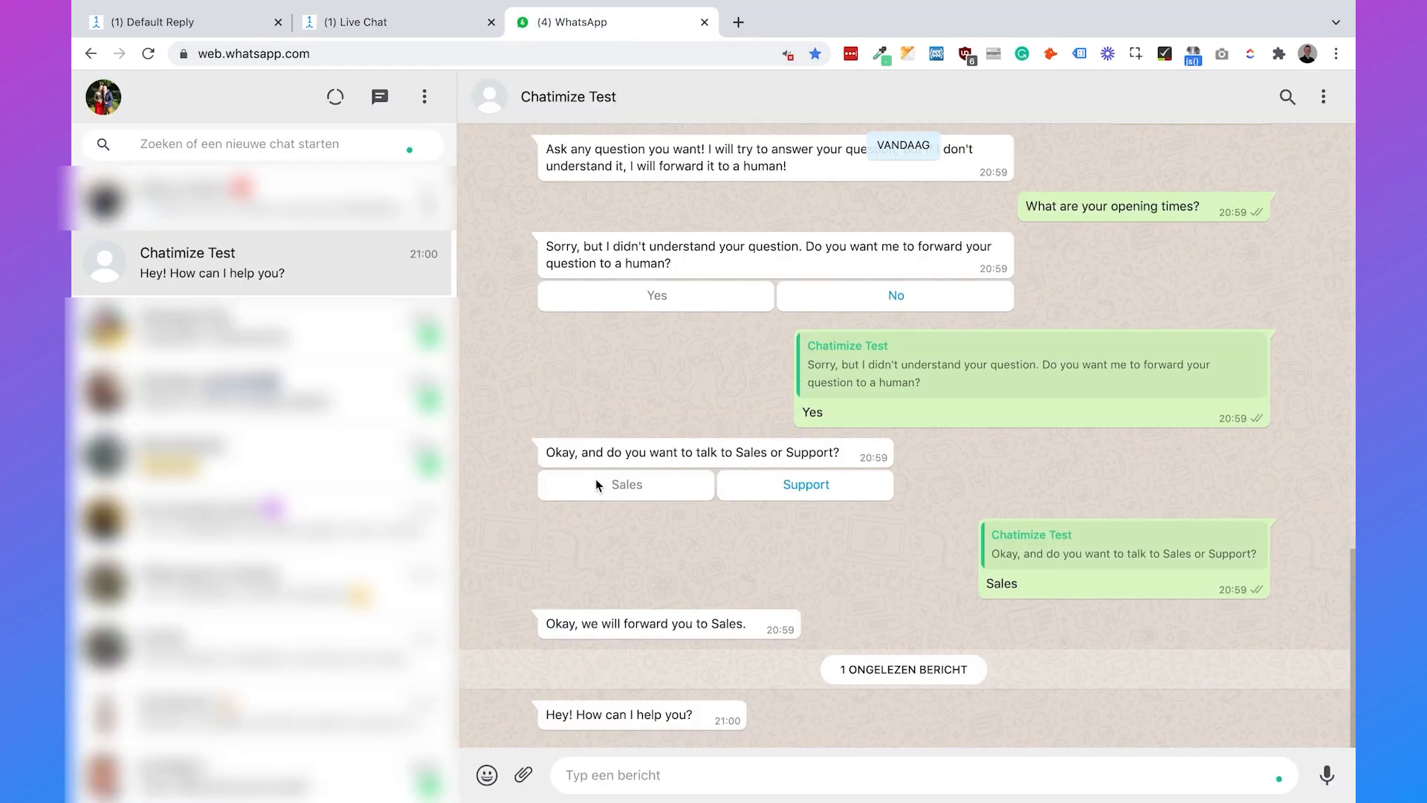
Step: Send 'What are your opening times?' from WhatsApp Web and check it arrives in Live Chat
triple_click(615, 712)
click(622, 792)
text(What are )
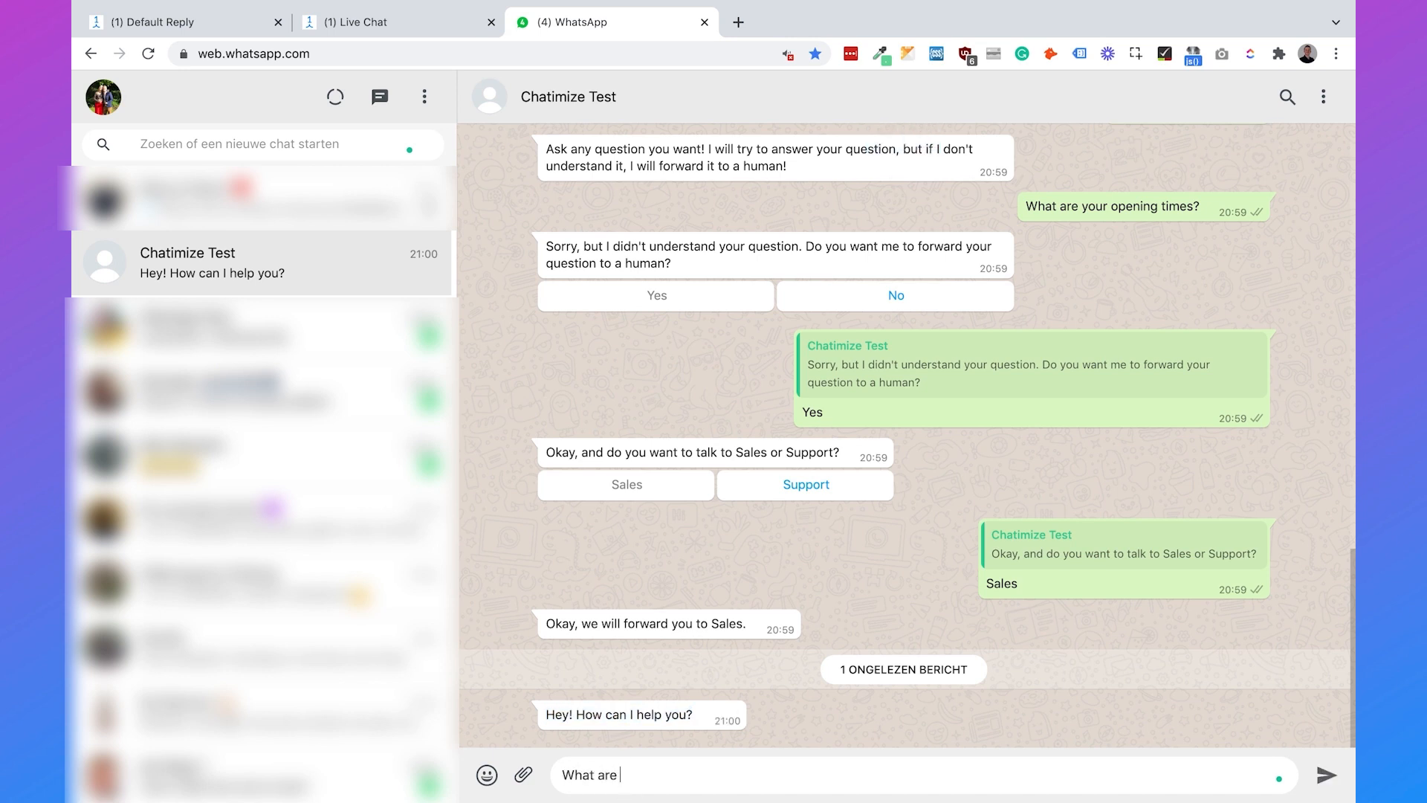
text(your opening times?)
key(Return)
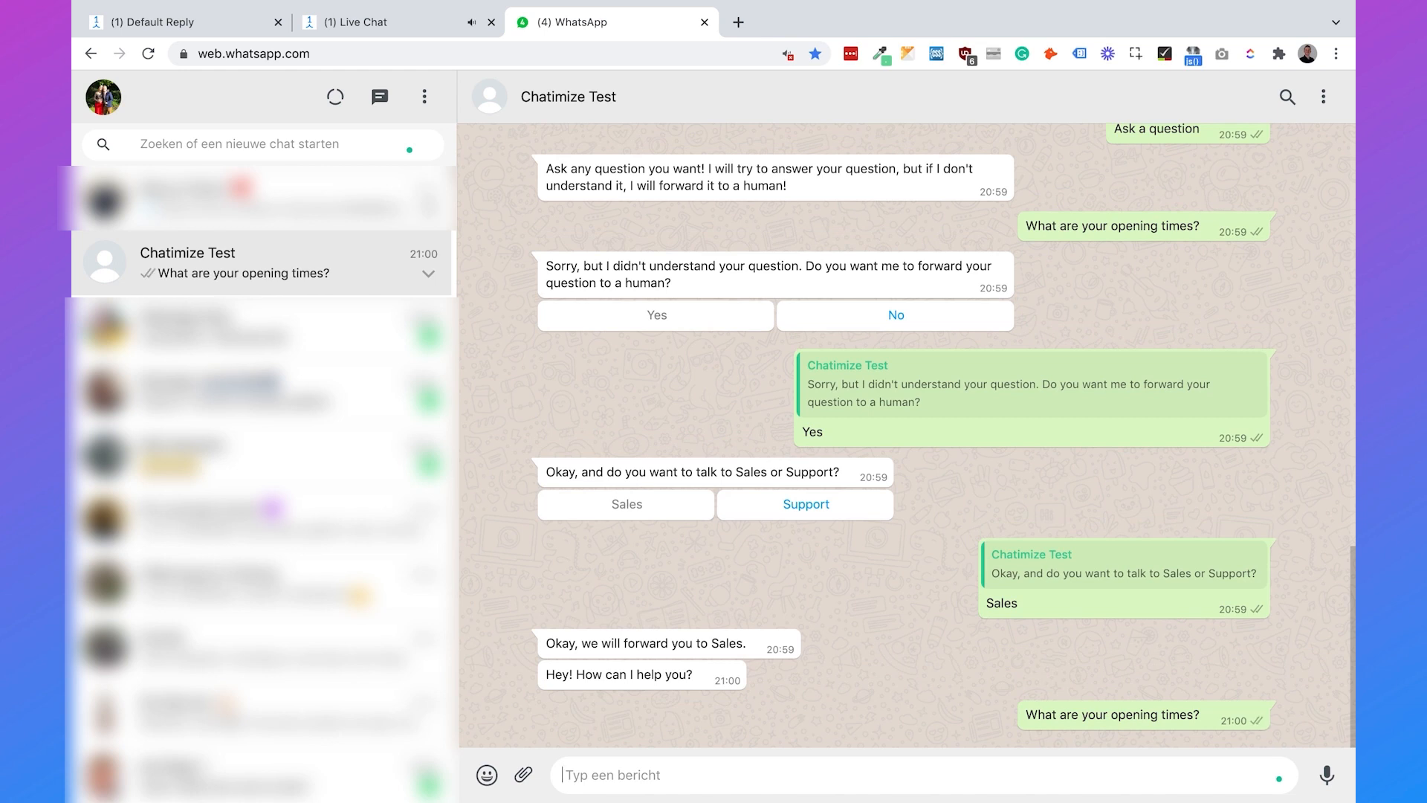
click(448, 31)
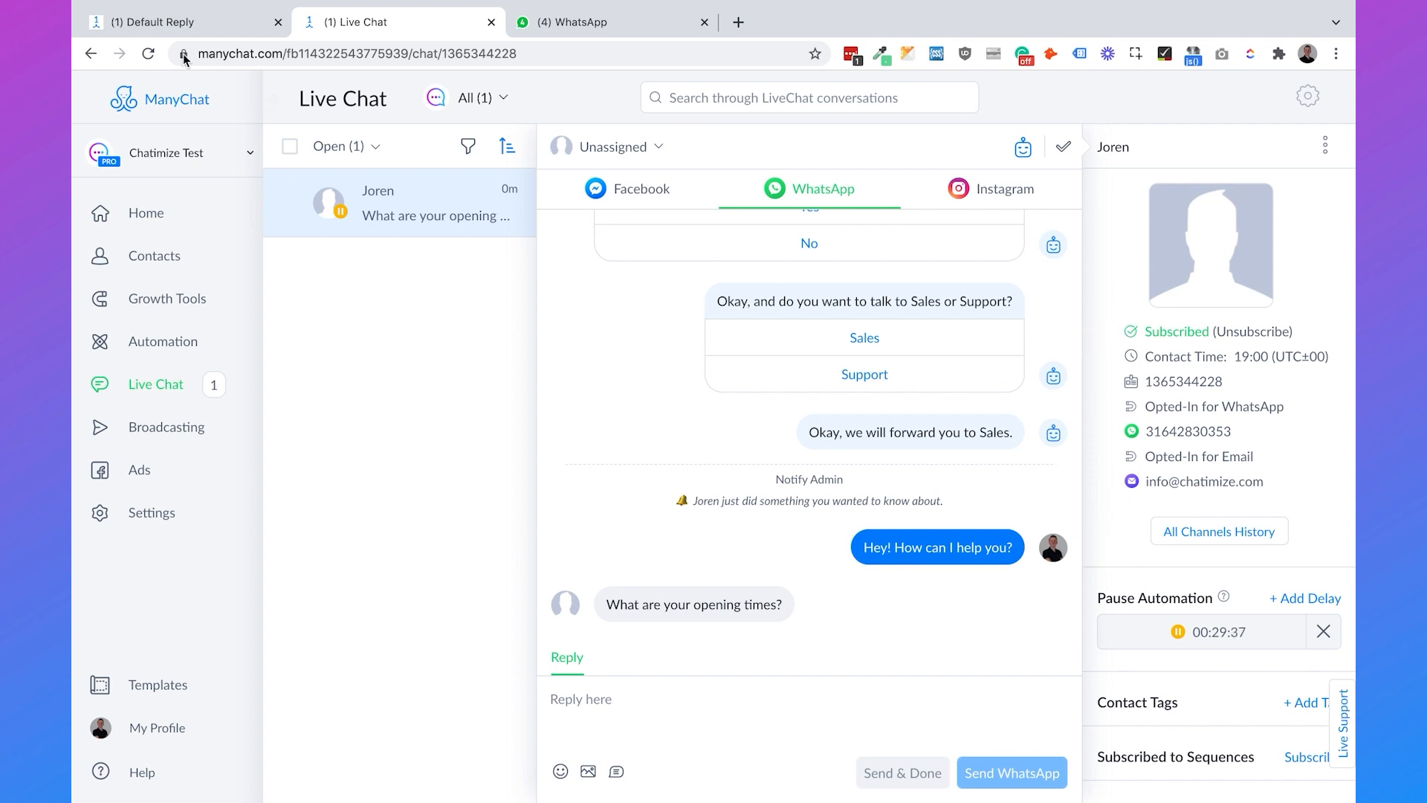
Step: Switch the Starting Step's Default Reply trigger from once per 24 hours to every time
click(172, 20)
drag(520, 159, 949, 175)
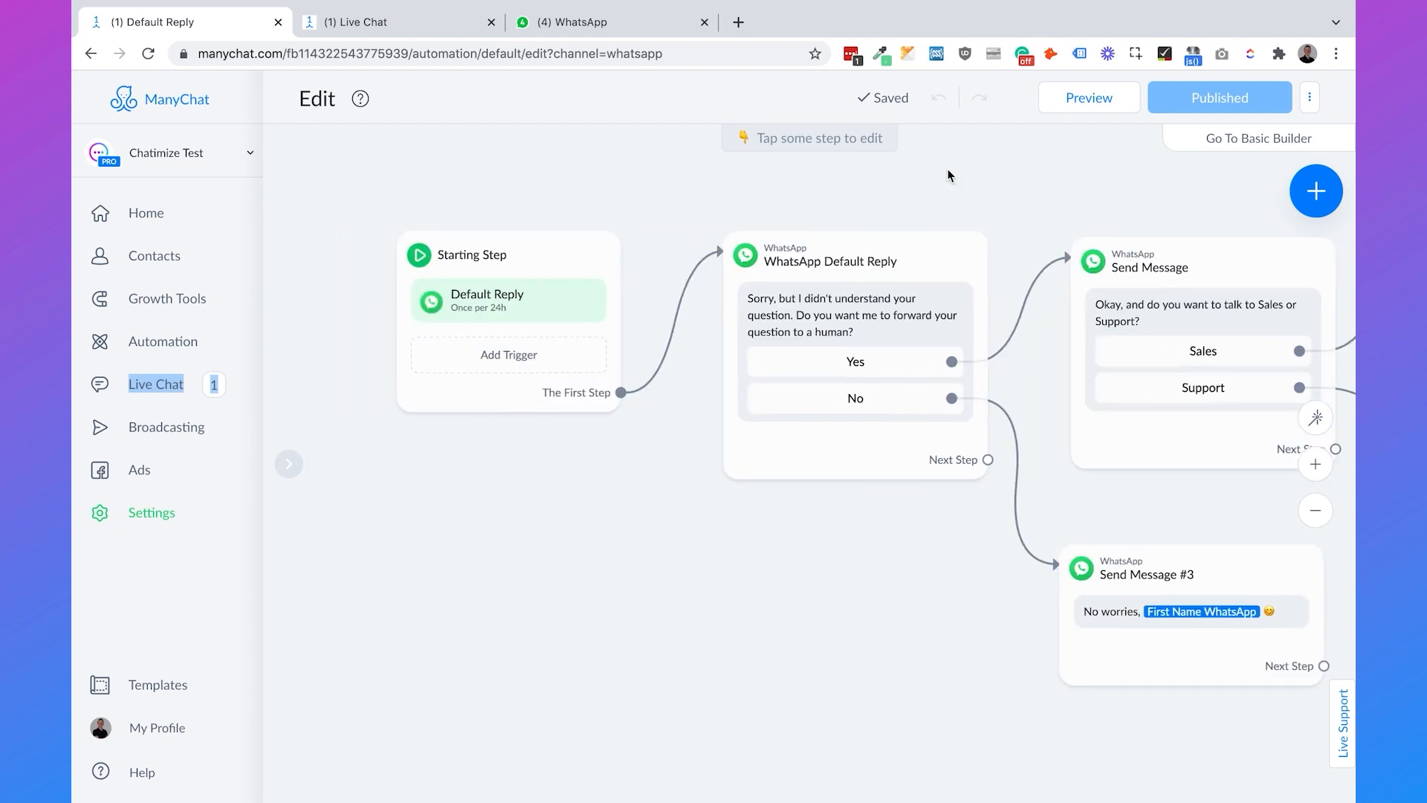
click(561, 305)
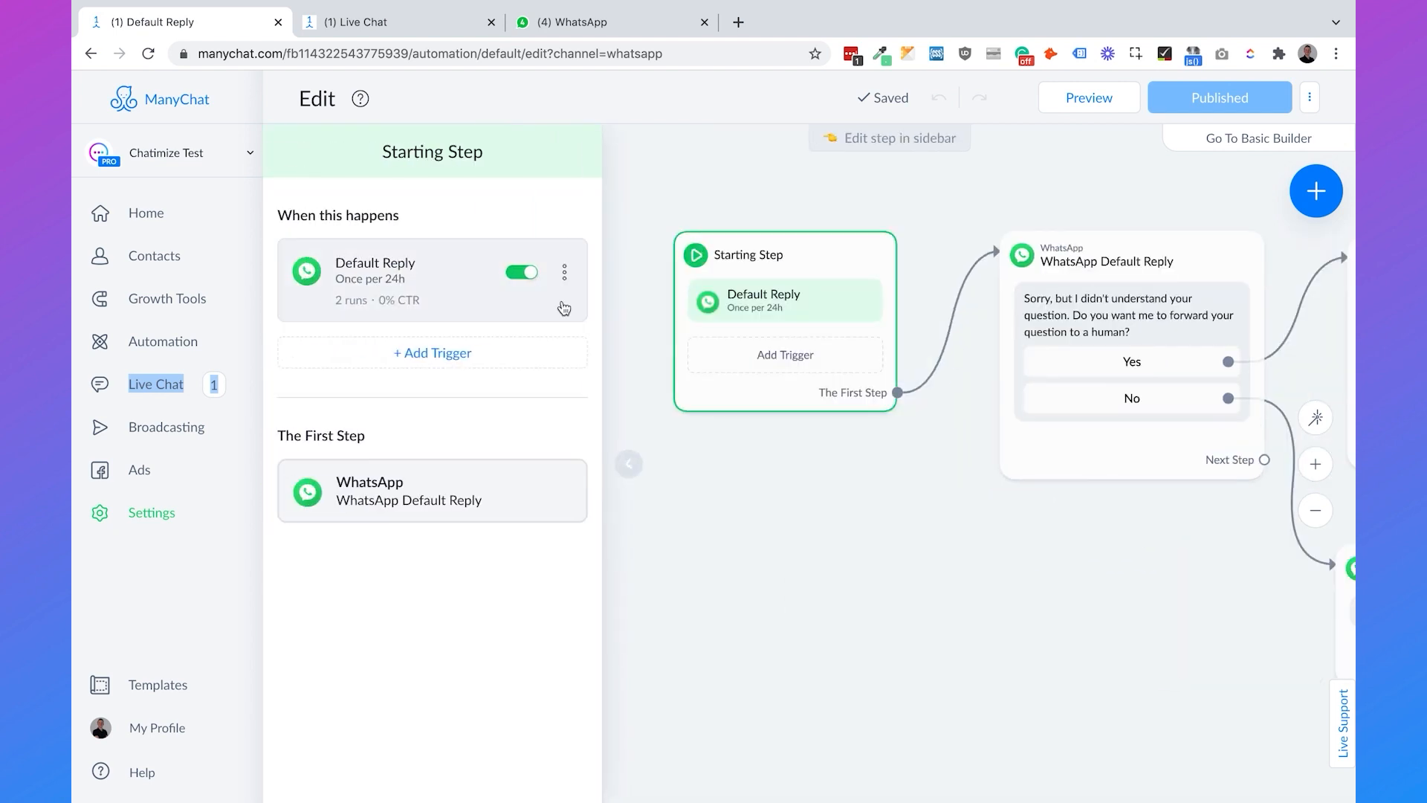
click(440, 288)
click(330, 280)
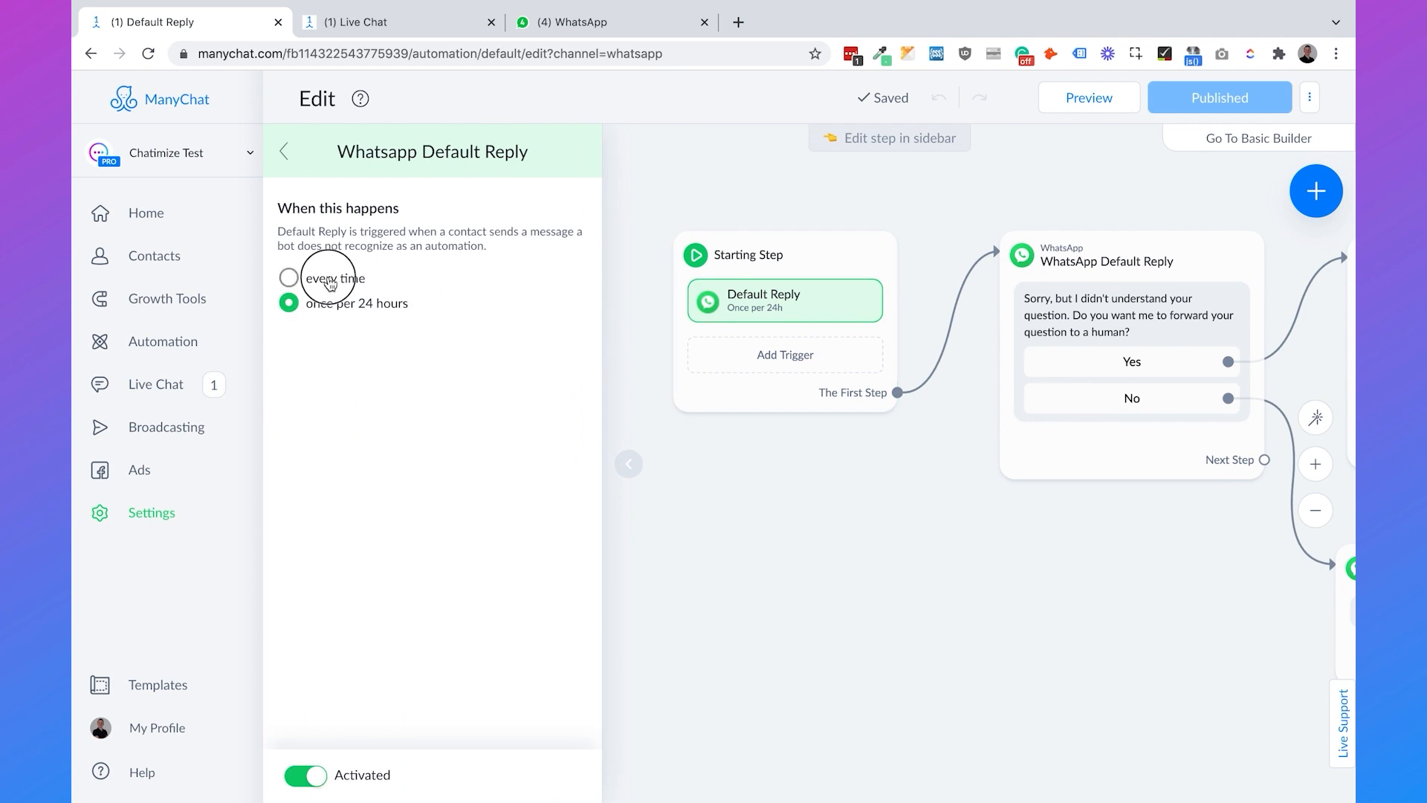
click(824, 519)
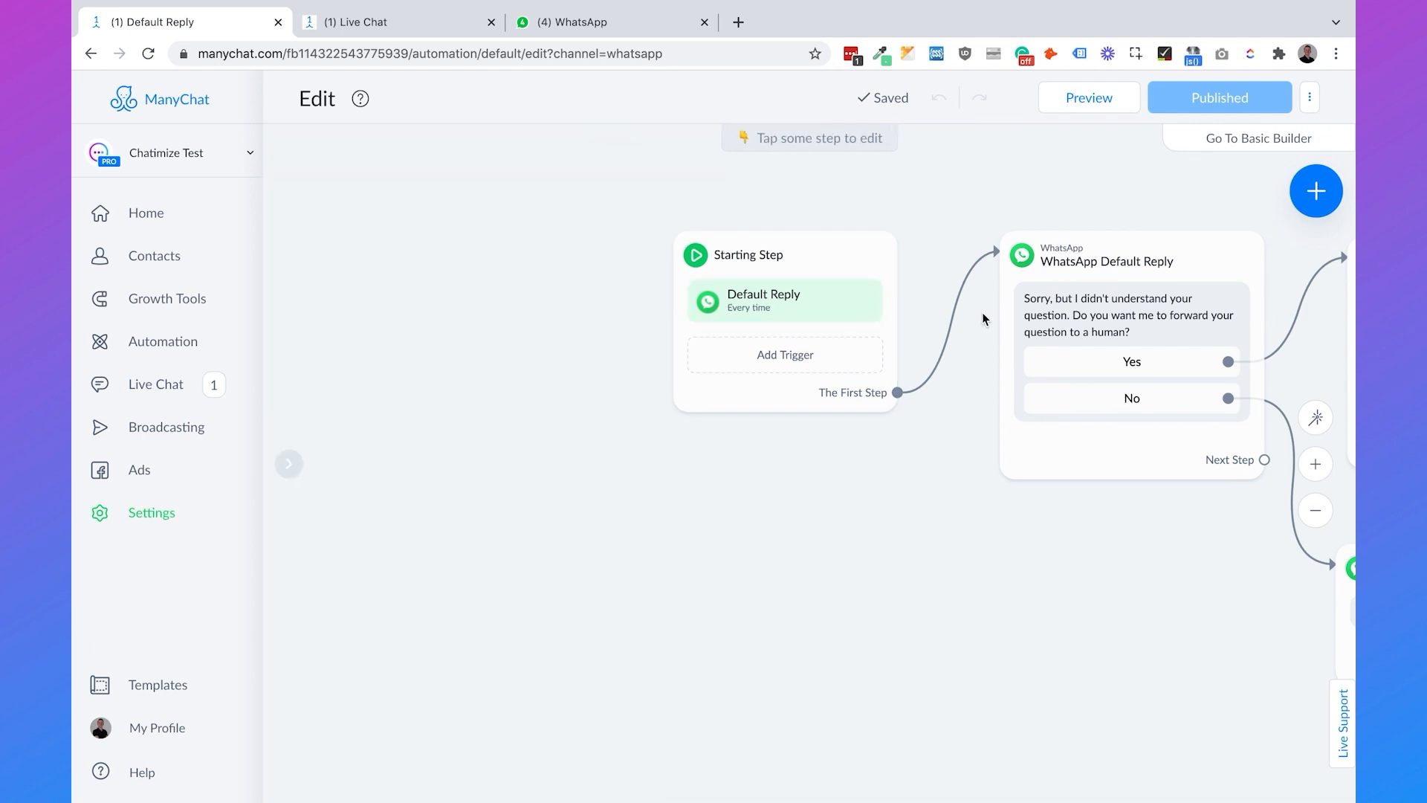
Step: Review the WhatsApp Default Reply message text and republish the flow
click(1115, 442)
click(483, 256)
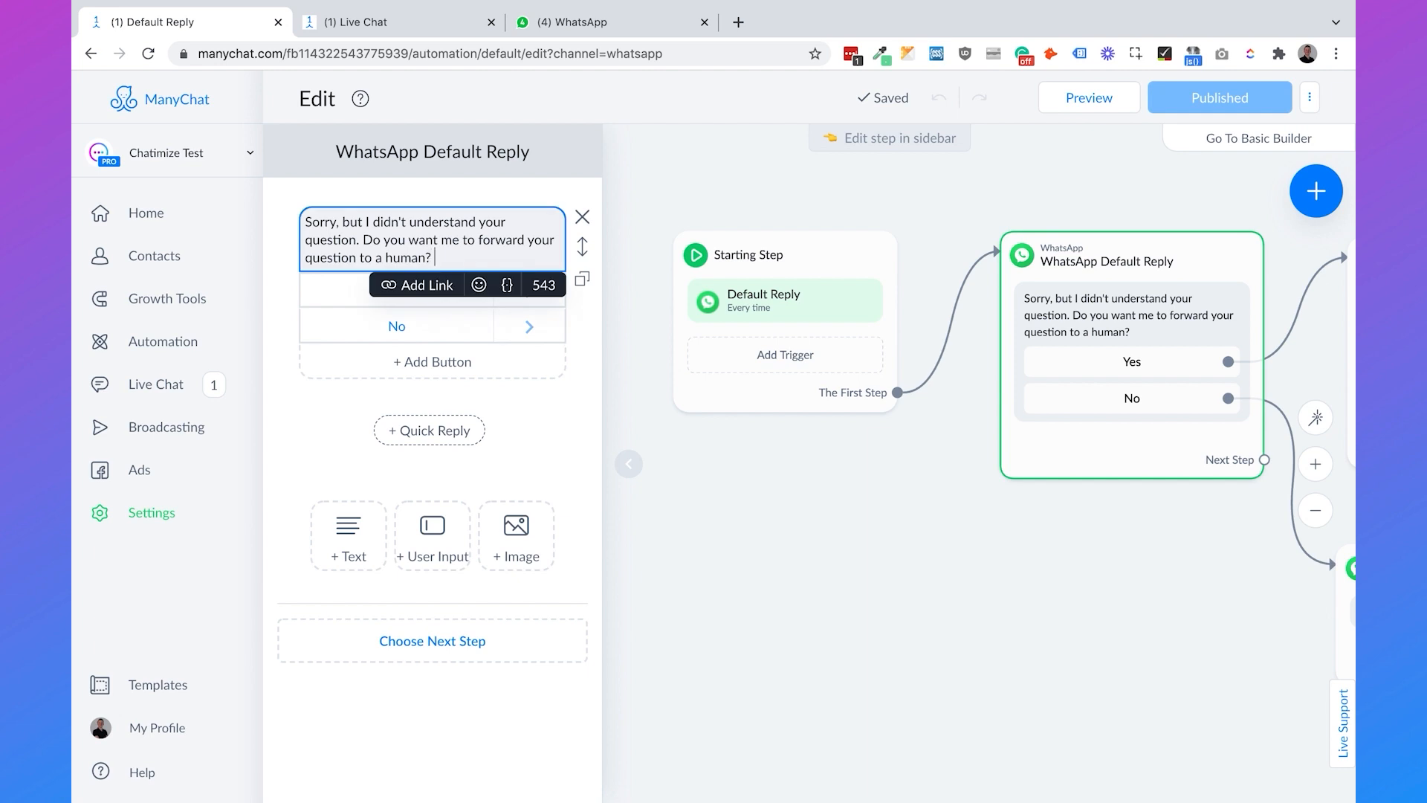
click(886, 448)
click(1235, 104)
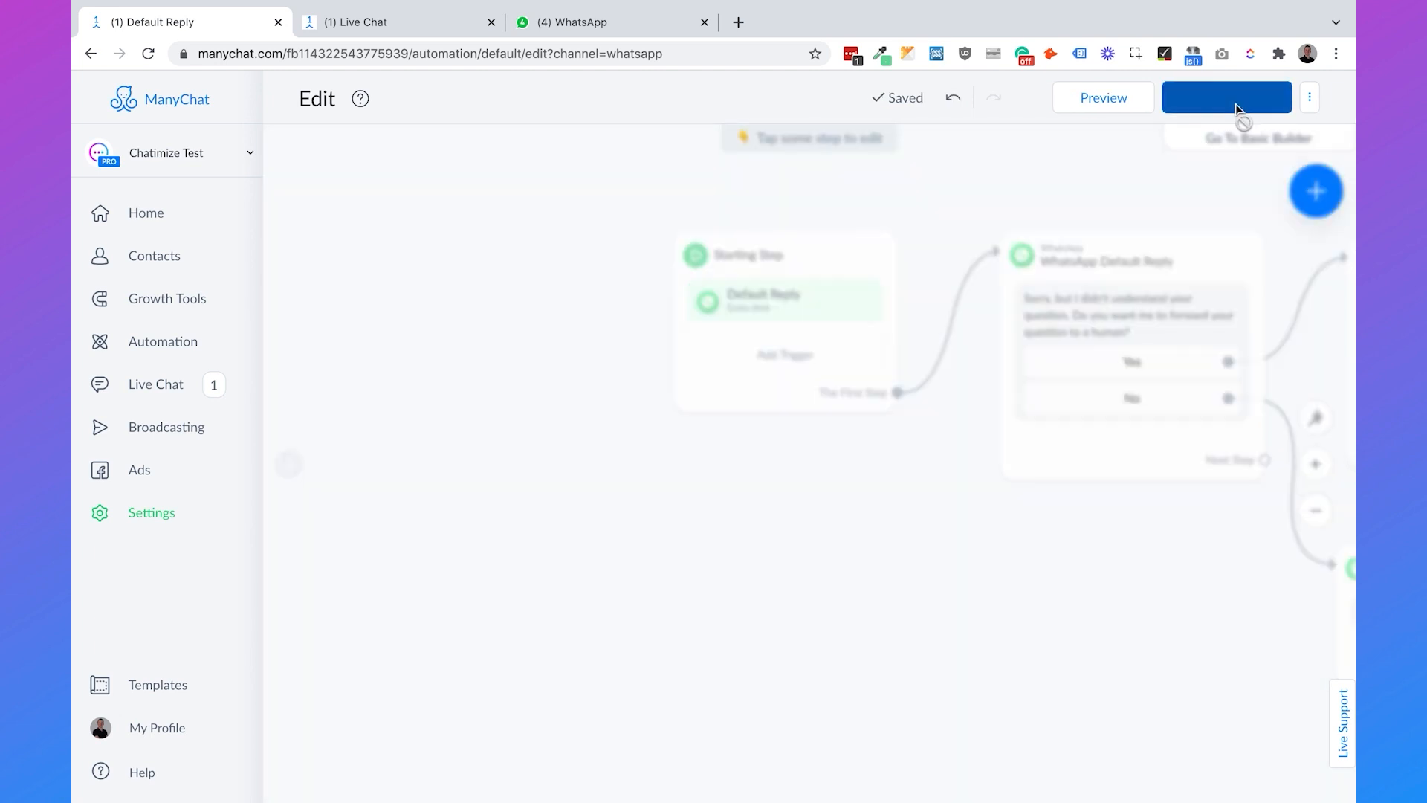